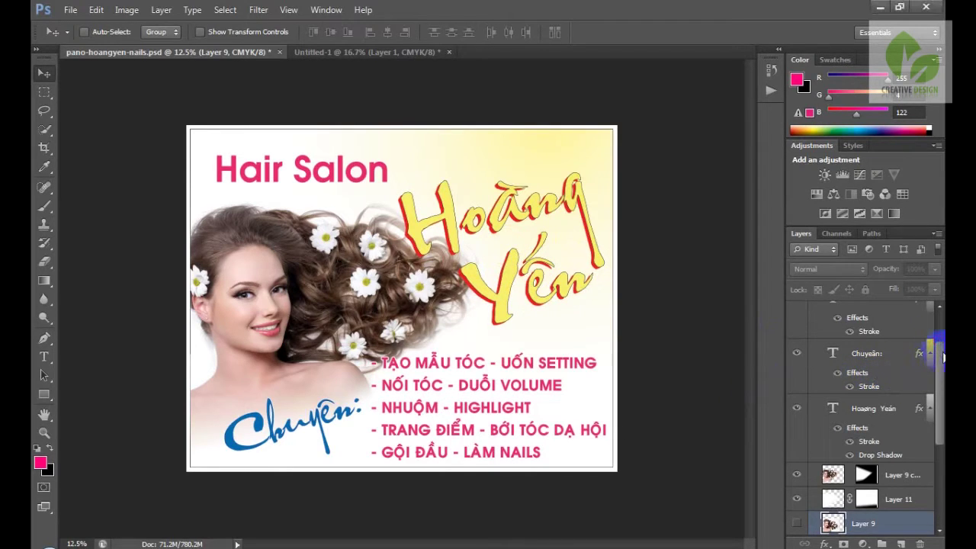
Step: Collapse and select Group 3, leaving Groups 3, 2, 1, Shape 1 and Background listed
{"action": "left_click_drag", "start_coordinate": [941, 356], "coordinate": [937, 305]}
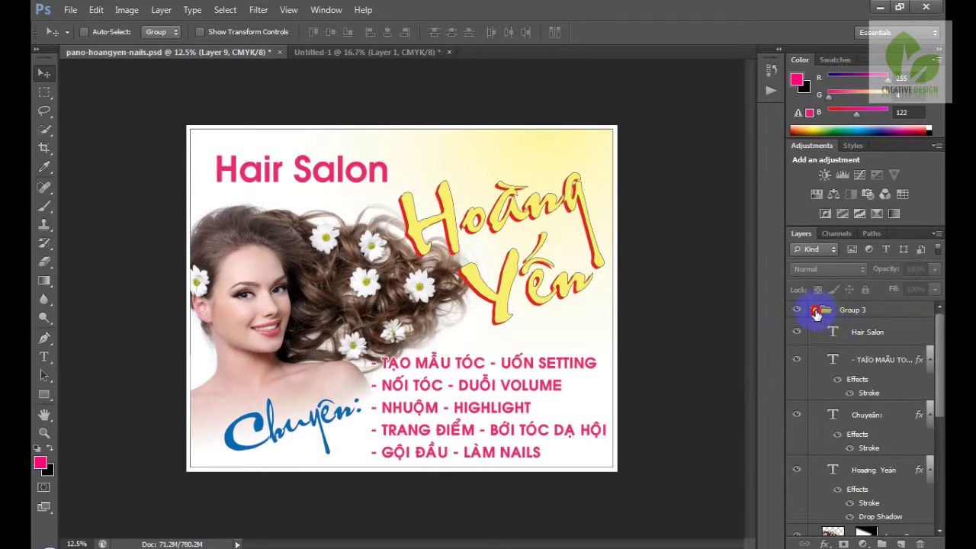
{"action": "left_click", "coordinate": [815, 311]}
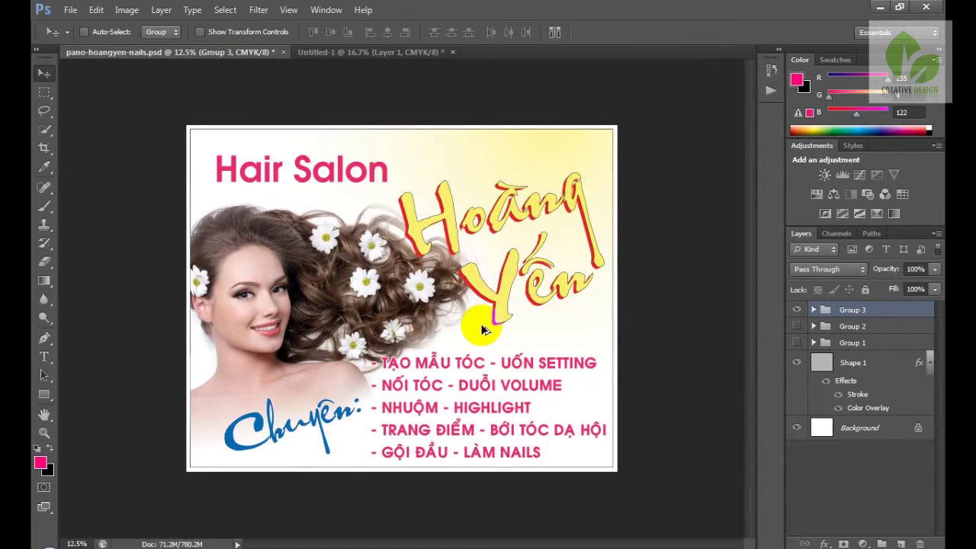
{"action": "key", "text": "ctrl+alt+c"}
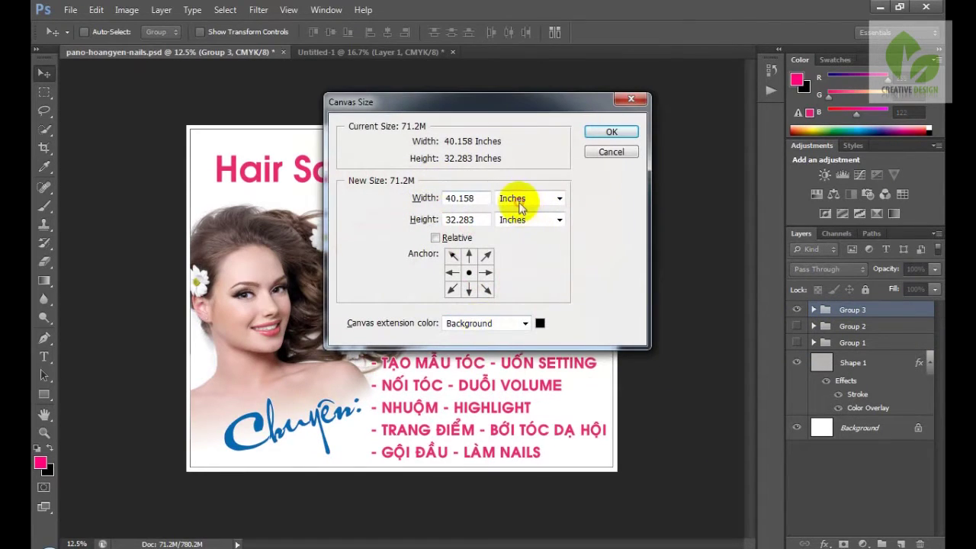
{"action": "left_click", "coordinate": [522, 204]}
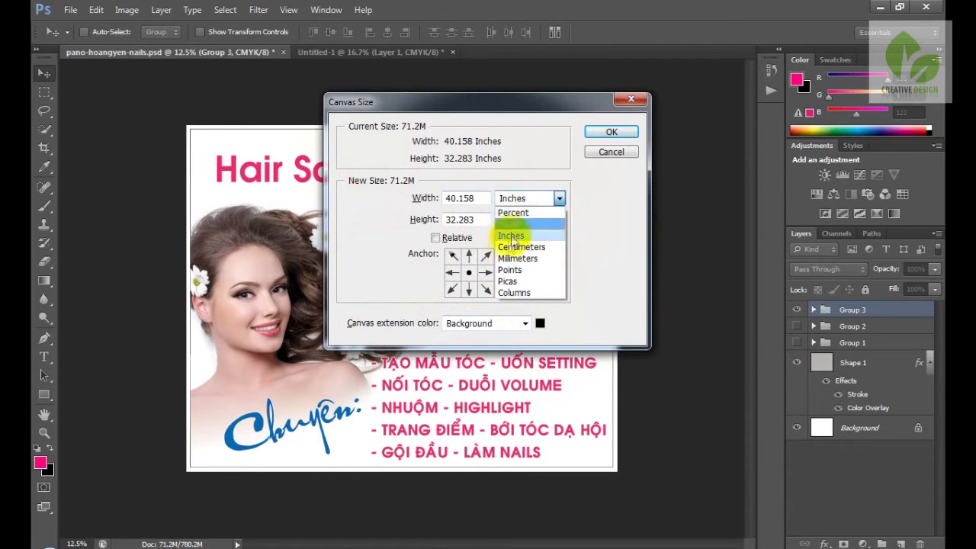
{"action": "left_click", "coordinate": [523, 246]}
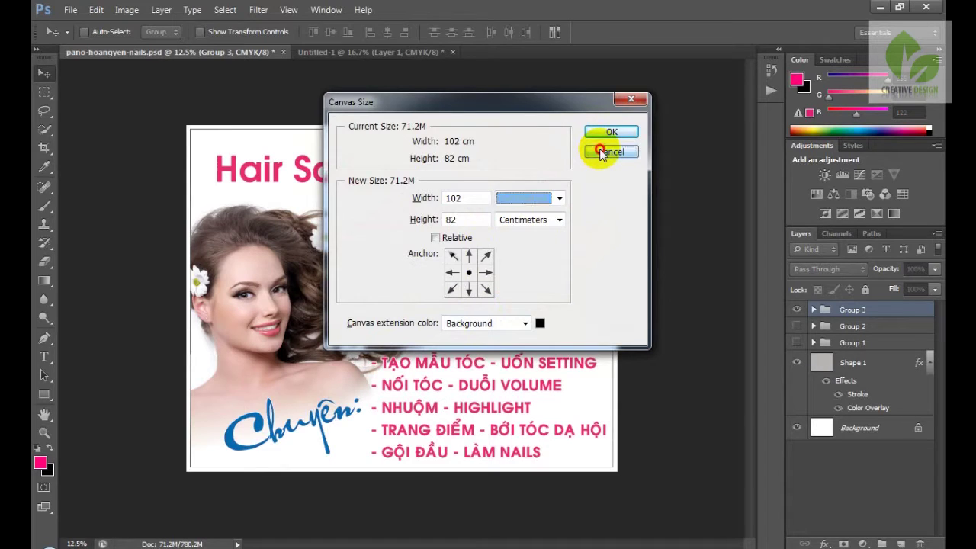
{"action": "left_click", "coordinate": [602, 151]}
{"action": "left_click", "coordinate": [68, 10]}
{"action": "key", "text": "Escape"}
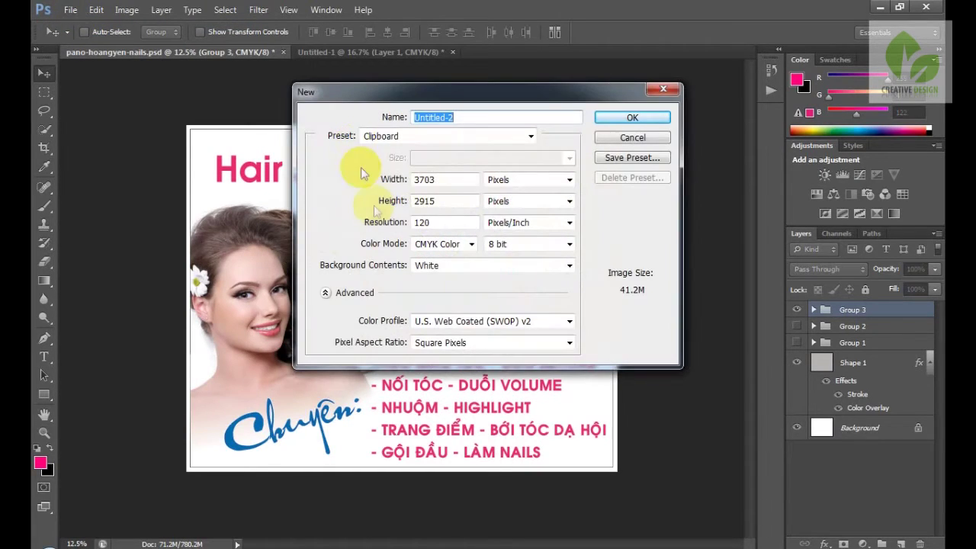
Step: Set the new document size to 102 × 82 centimetres at 120 pixels/inch
{"action": "left_click", "coordinate": [516, 183]}
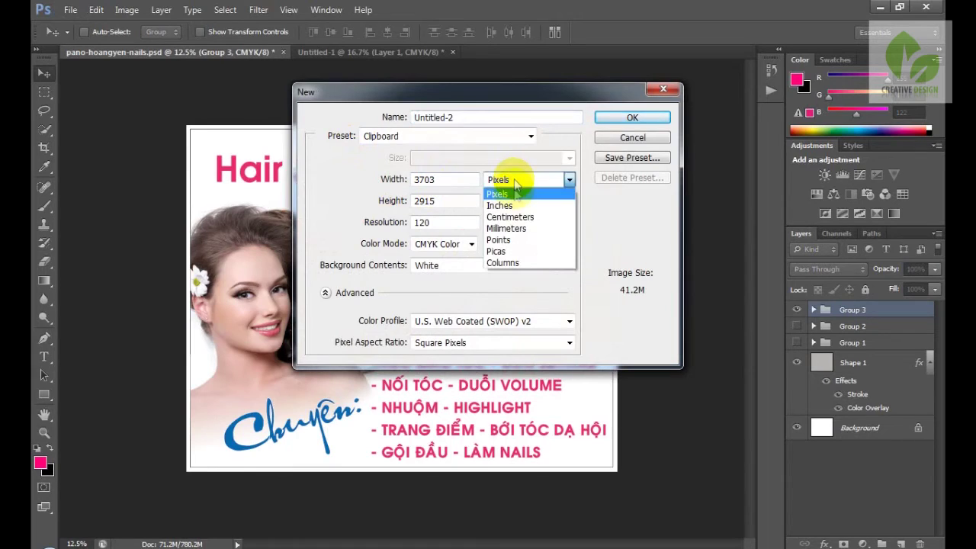
{"action": "left_click", "coordinate": [510, 218]}
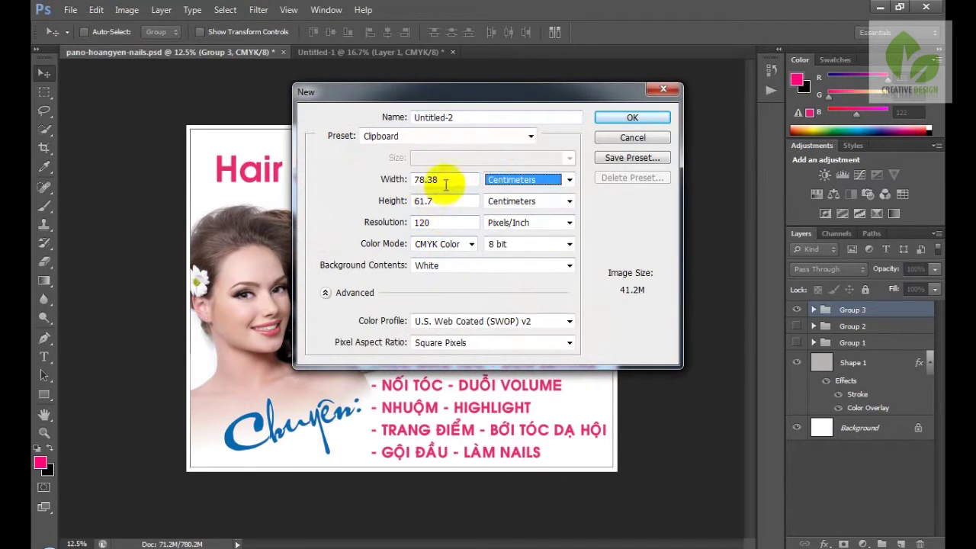
{"action": "double_click", "coordinate": [425, 179]}
{"action": "type", "text": "102"}
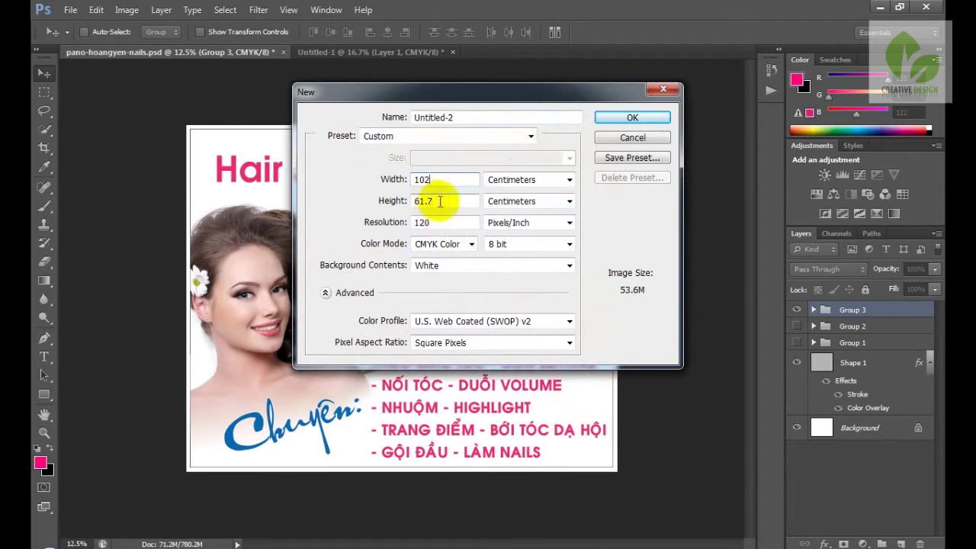
{"action": "key", "text": "Tab"}
{"action": "type", "text": "82"}
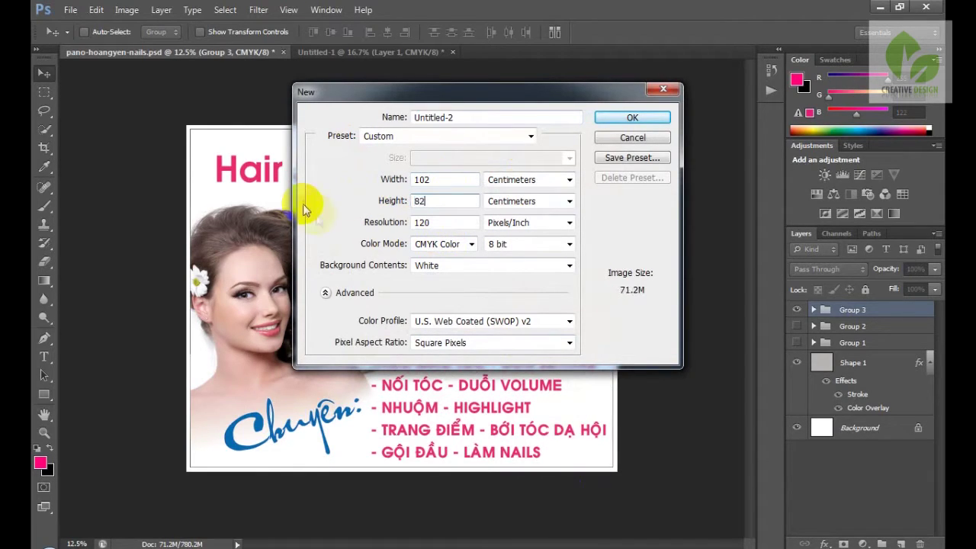
{"action": "double_click", "coordinate": [425, 222]}
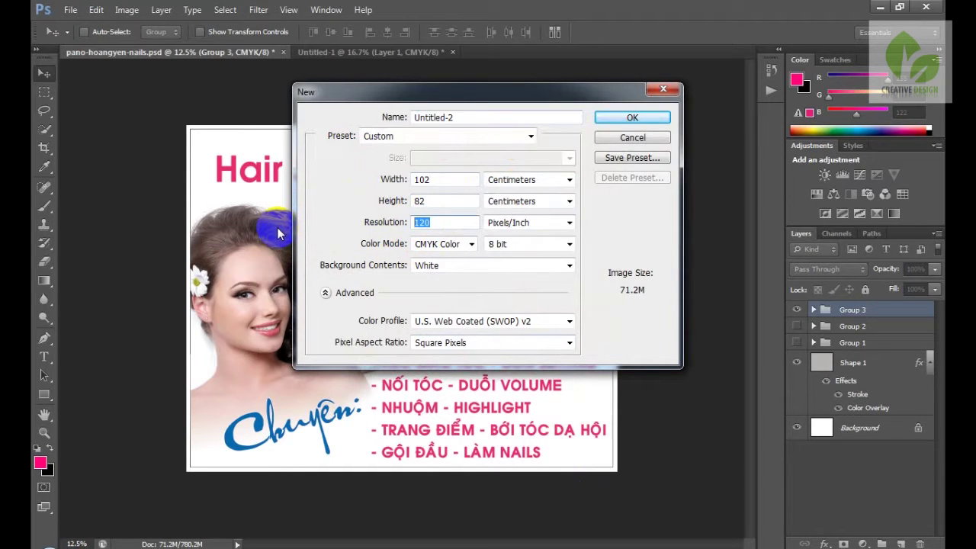
{"action": "double_click", "coordinate": [422, 222]}
{"action": "type", "text": "30"}
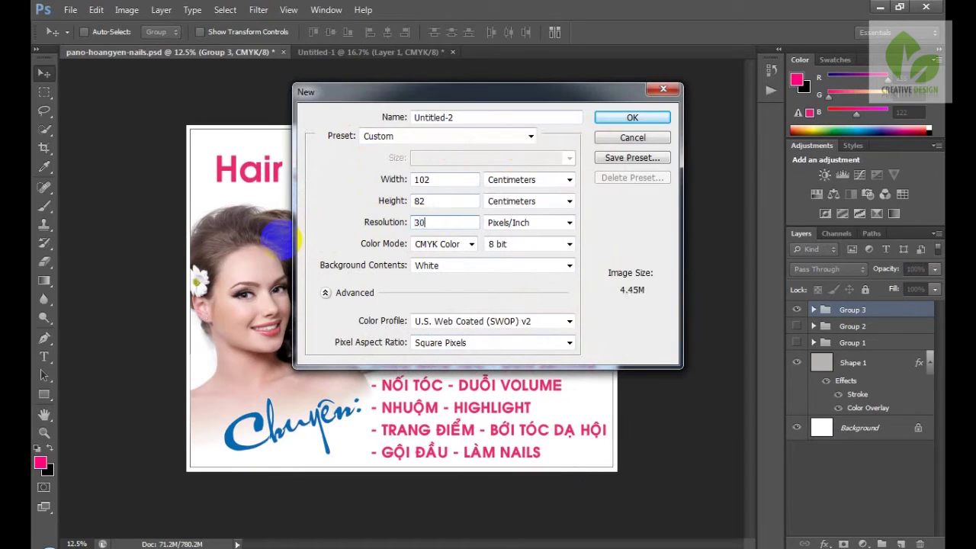
{"action": "double_click", "coordinate": [427, 222]}
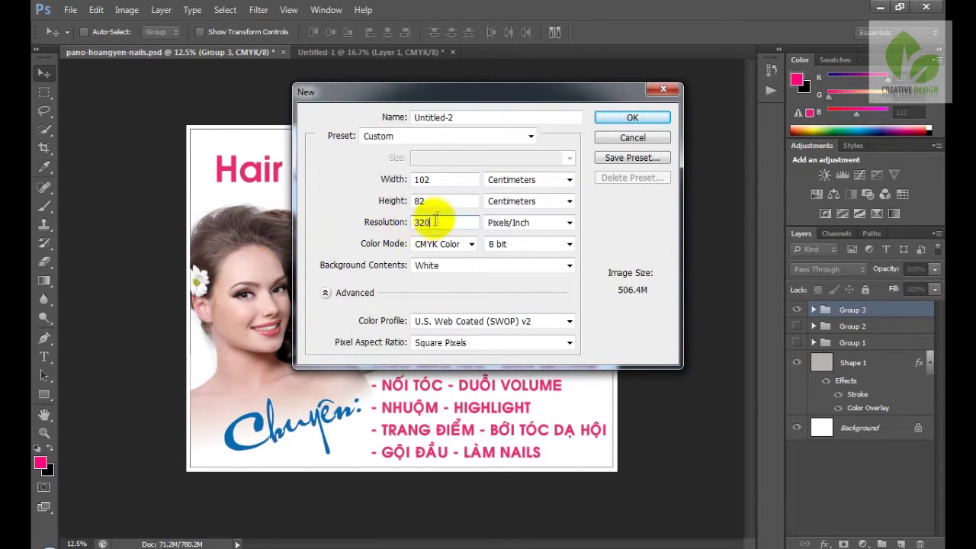
{"action": "type", "text": "1"}
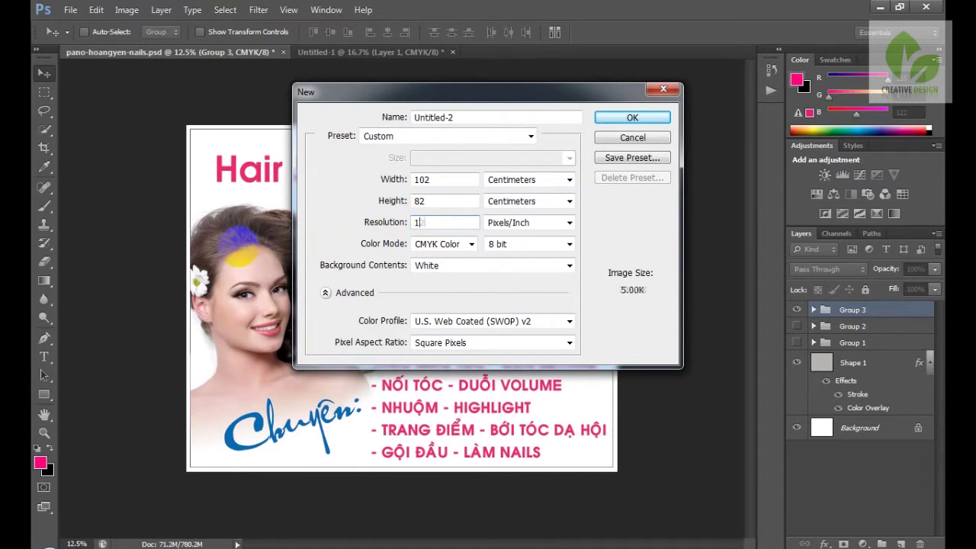
Step: Choose CMYK Color with Transparent background contents and create the document
{"action": "left_click", "coordinate": [431, 244]}
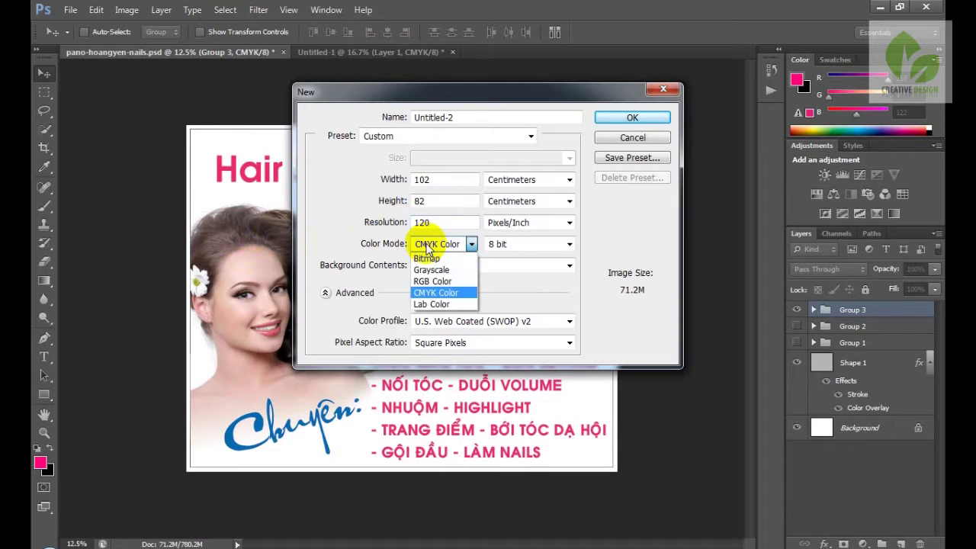
{"action": "left_click", "coordinate": [428, 296]}
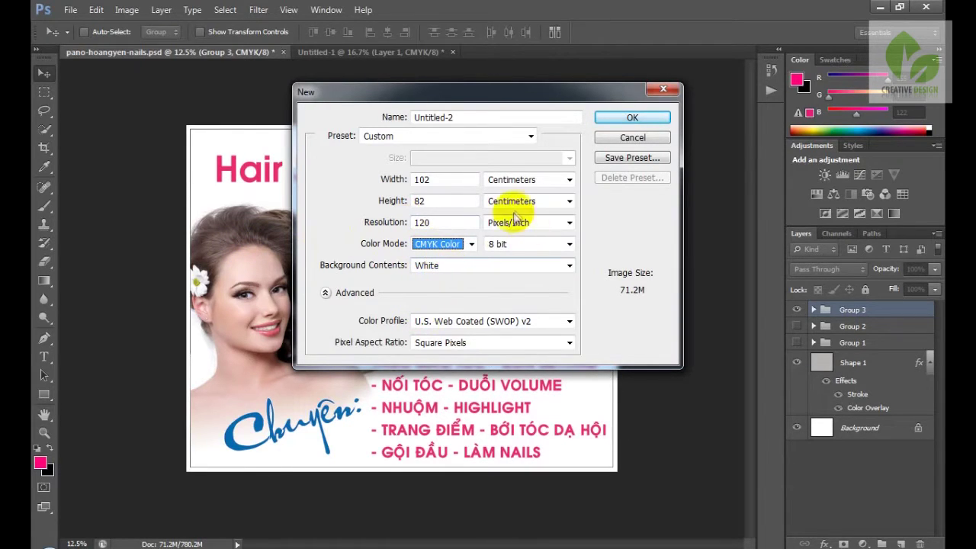
{"action": "left_click", "coordinate": [492, 266]}
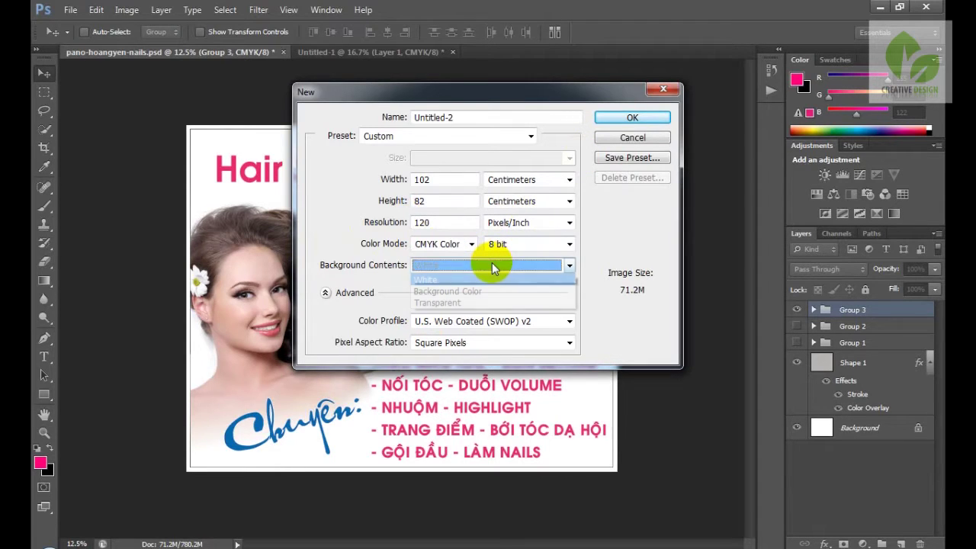
{"action": "left_click", "coordinate": [457, 303]}
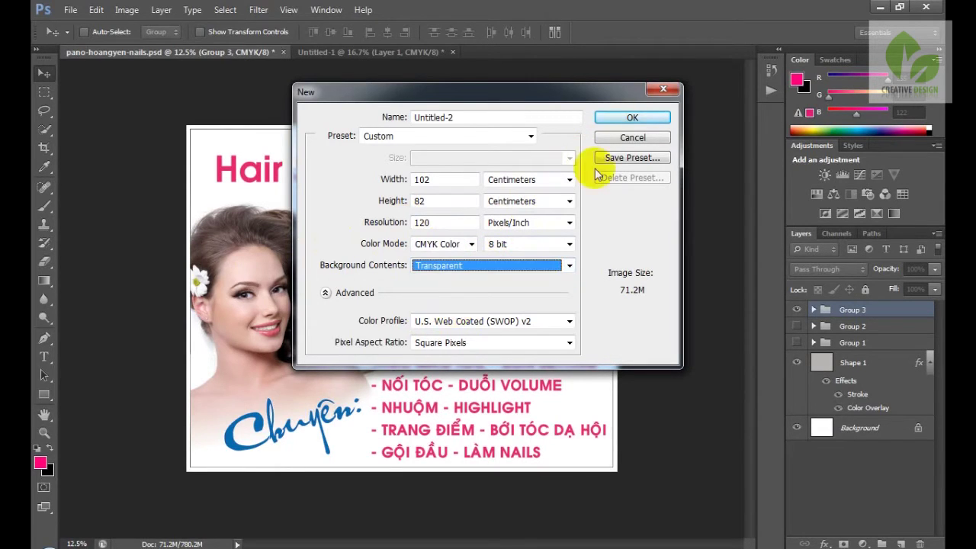
{"action": "left_click", "coordinate": [629, 117]}
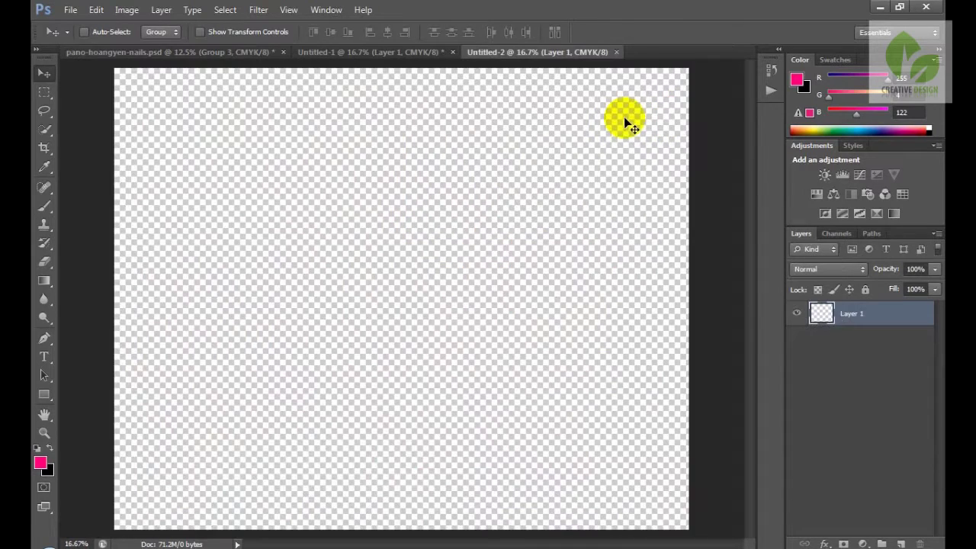
Step: Select the Type tool with the UTM Avo font and draw a wide text box near the page top
{"action": "left_click", "coordinate": [748, 308]}
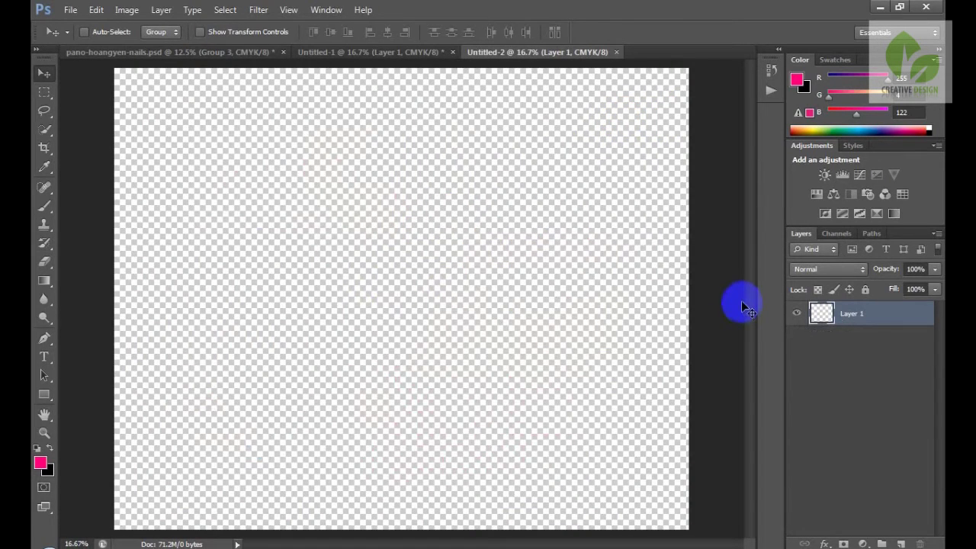
{"action": "key", "text": "t"}
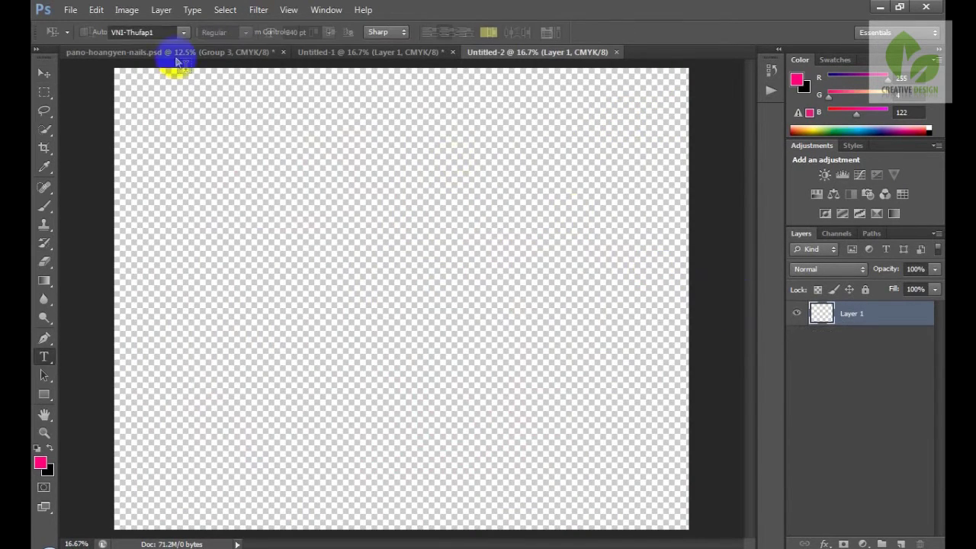
{"action": "left_click", "coordinate": [183, 32]}
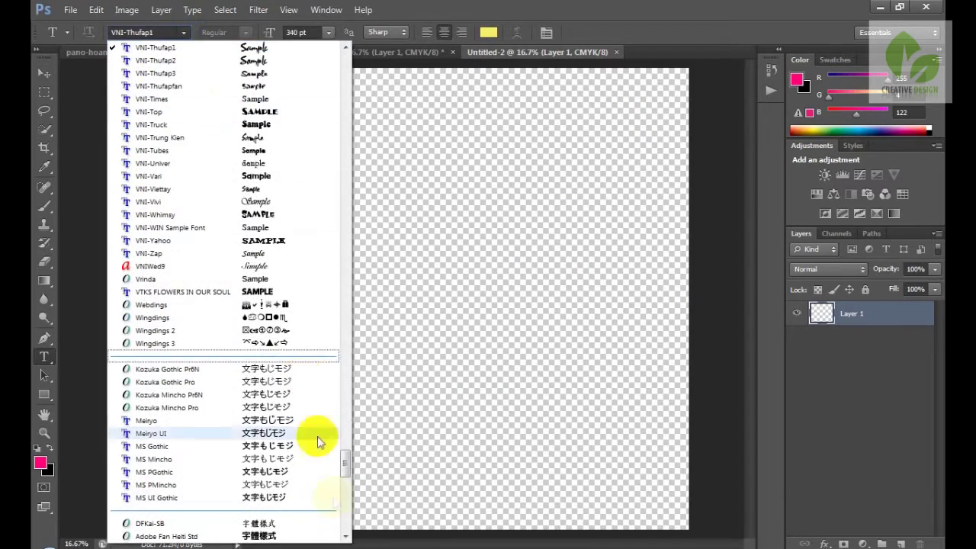
{"action": "scroll", "coordinate": [327, 374], "scroll_direction": "up", "scroll_amount": 10}
{"action": "scroll", "coordinate": [328, 374], "scroll_direction": "up", "scroll_amount": 10}
{"action": "scroll", "coordinate": [323, 359], "scroll_direction": "up", "scroll_amount": 5}
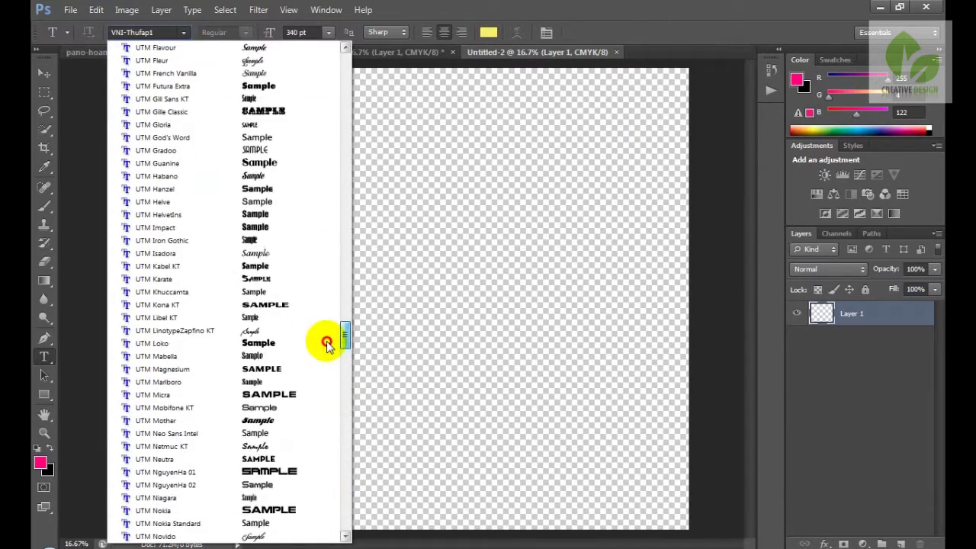
{"action": "scroll", "coordinate": [327, 337], "scroll_direction": "up", "scroll_amount": 3}
{"action": "left_click_drag", "start_coordinate": [330, 329], "coordinate": [327, 298]}
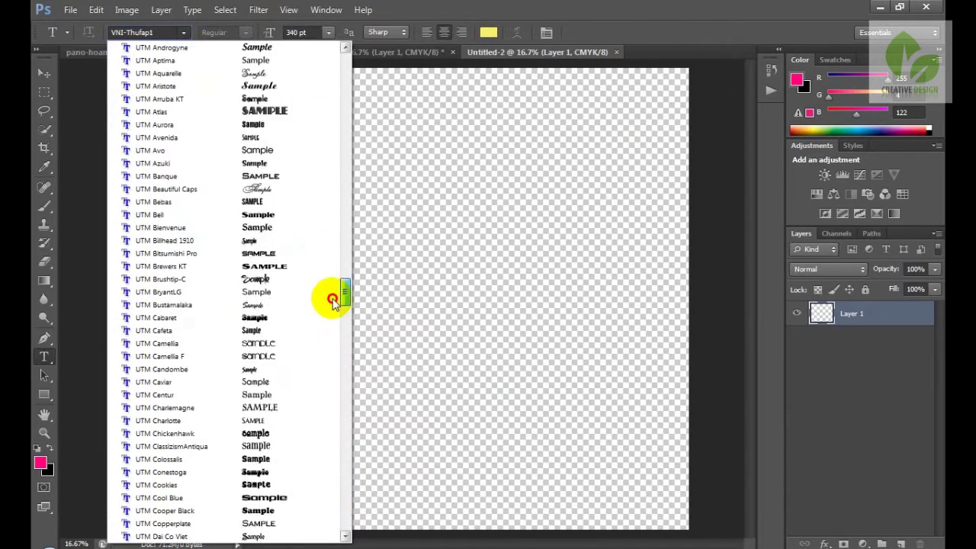
{"action": "left_click", "coordinate": [162, 150]}
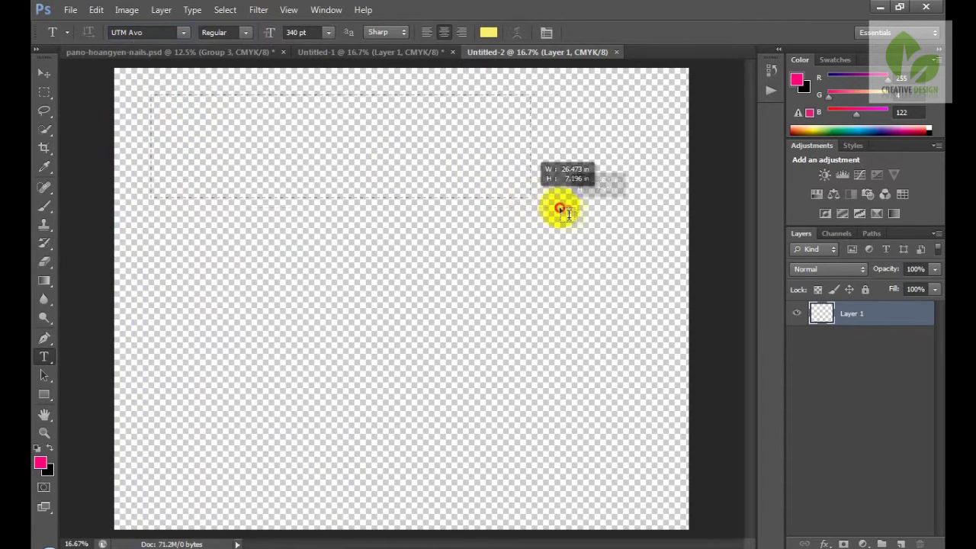
{"action": "left_click_drag", "start_coordinate": [166, 109], "coordinate": [649, 252]}
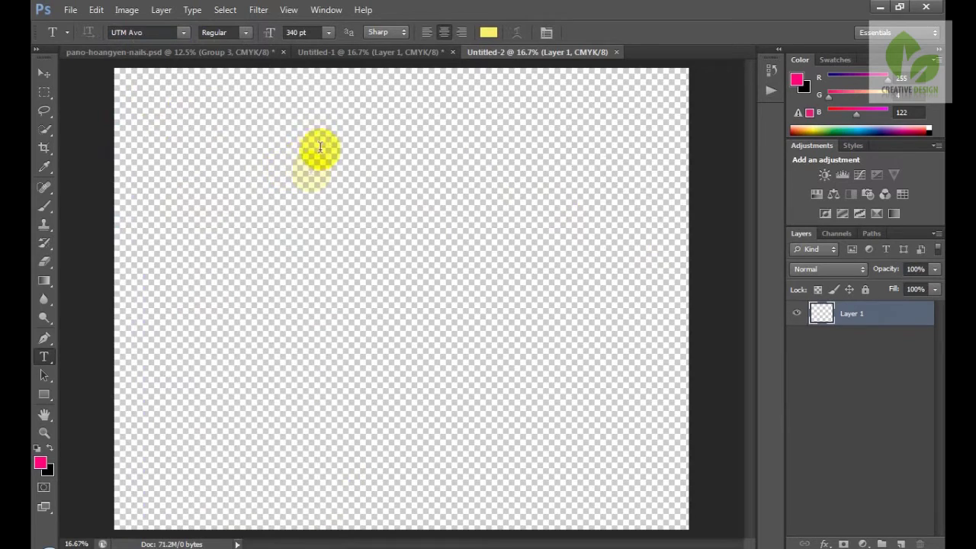
Step: Type 'HƯƠN' in yellow and try 30 pt and 60 pt sizes
{"action": "left_click", "coordinate": [489, 34]}
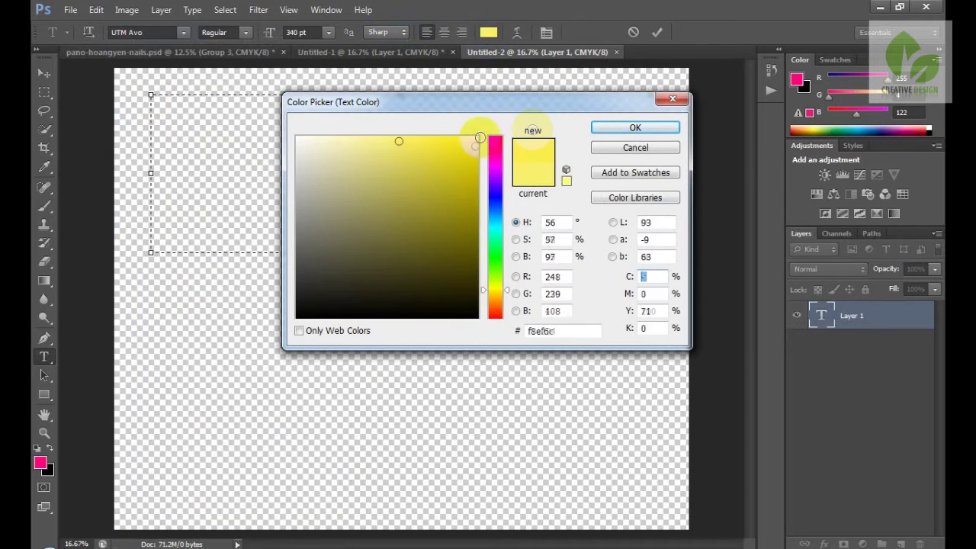
{"action": "left_click", "coordinate": [612, 128]}
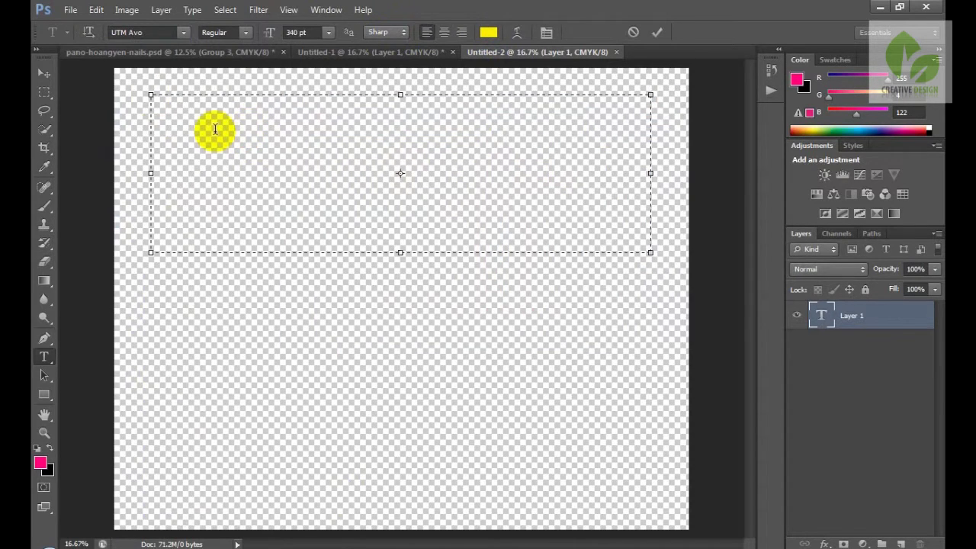
{"action": "type", "text": "HƯƠN"}
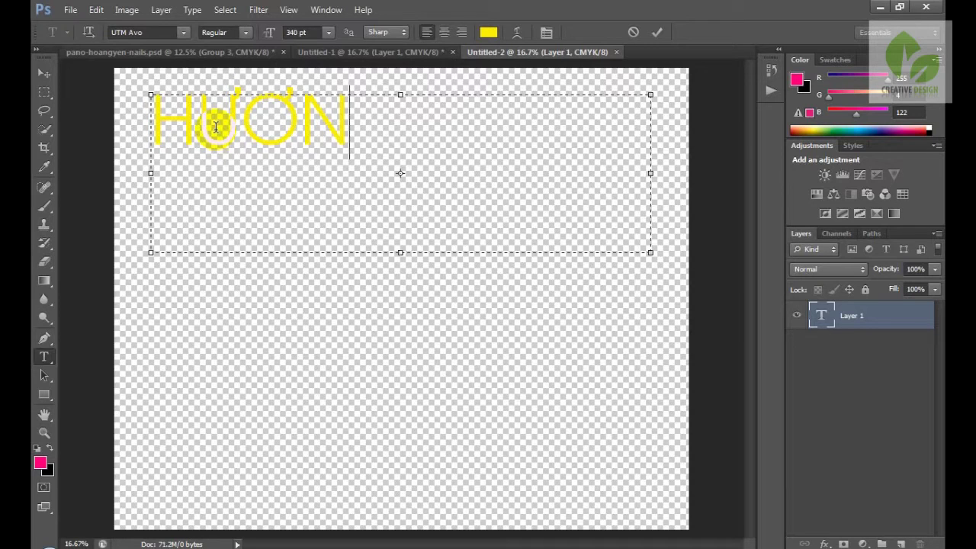
{"action": "key", "text": "ctrl+a"}
{"action": "left_click", "coordinate": [328, 32]}
{"action": "left_click", "coordinate": [317, 212]}
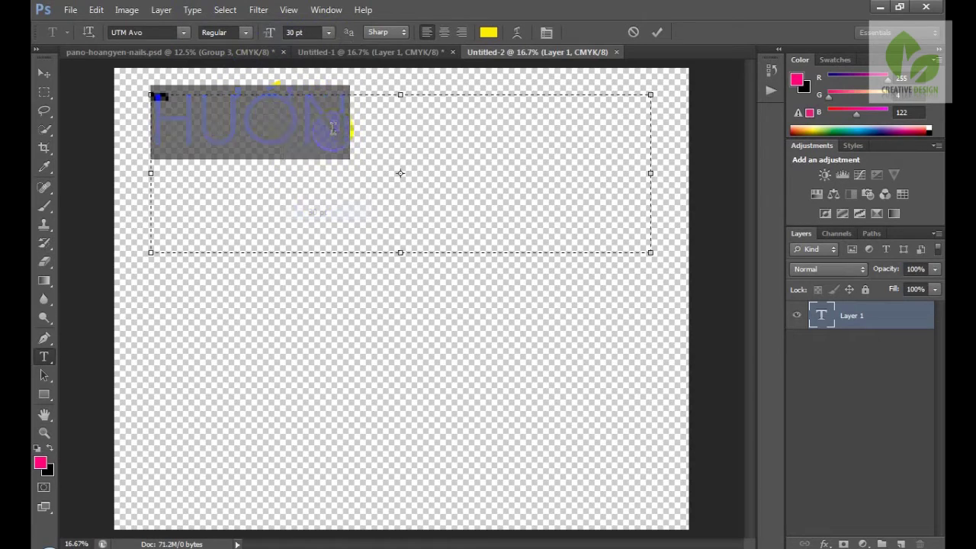
{"action": "left_click", "coordinate": [329, 32]}
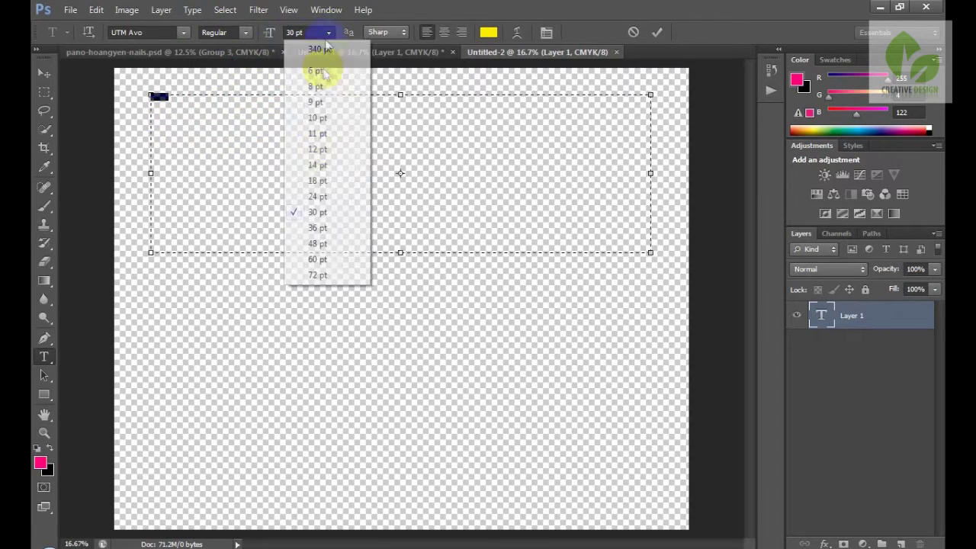
{"action": "left_click", "coordinate": [313, 260]}
Step: Set the text to 200 pt and complete the word as 'HƯỚNG'
{"action": "left_click", "coordinate": [246, 109]}
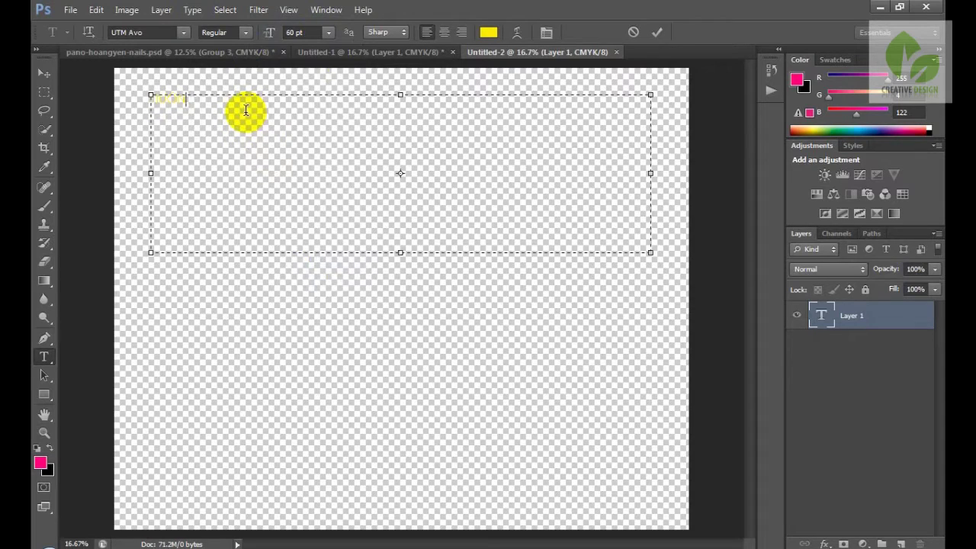
{"action": "key", "text": "ctrl+a"}
{"action": "left_click", "coordinate": [274, 37]}
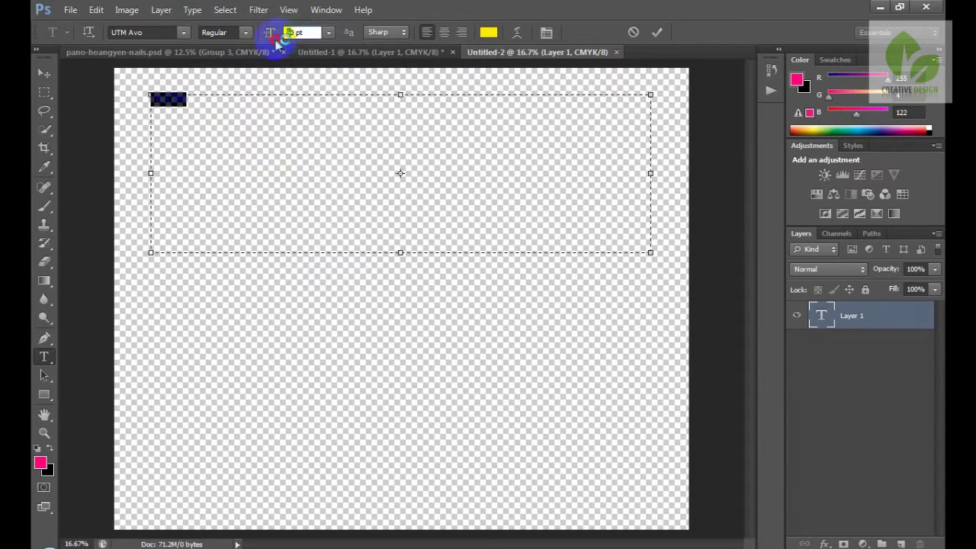
{"action": "type", "text": "200"}
{"action": "key", "text": "Return"}
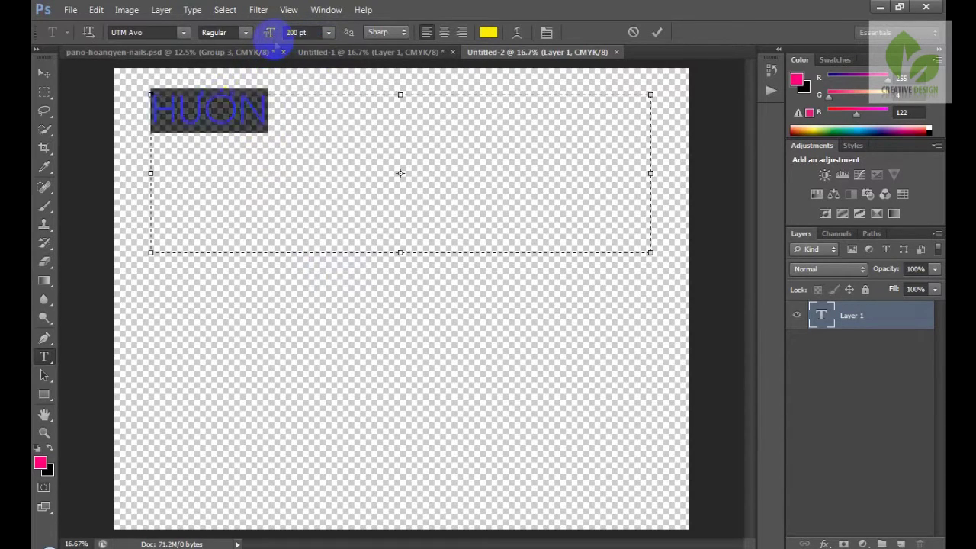
{"action": "left_click", "coordinate": [266, 108]}
{"action": "type", "text": "G"}
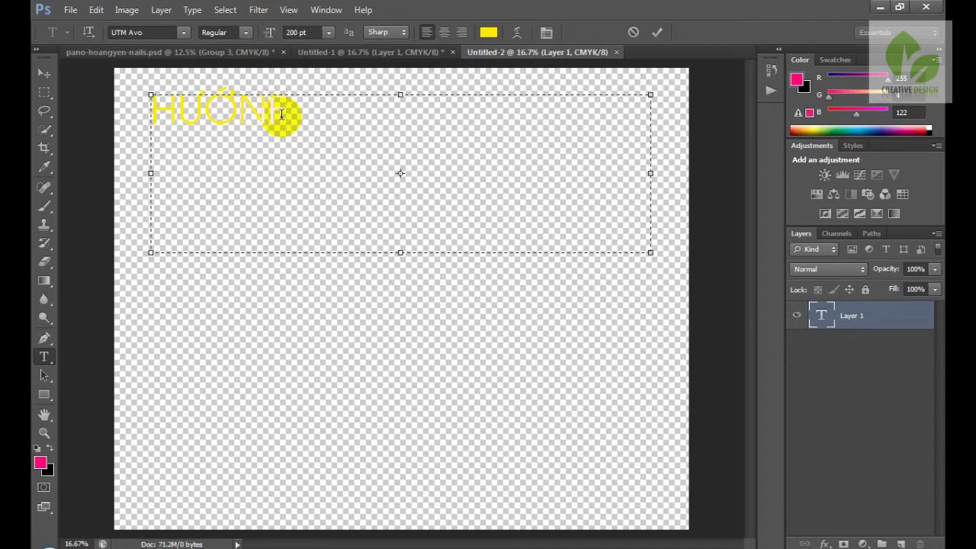
Step: Recolour HƯỚNG near-black (1b1d21) and enlarge the text box over most of the canvas
{"action": "key", "text": "ctrl+a"}
{"action": "left_click", "coordinate": [488, 32]}
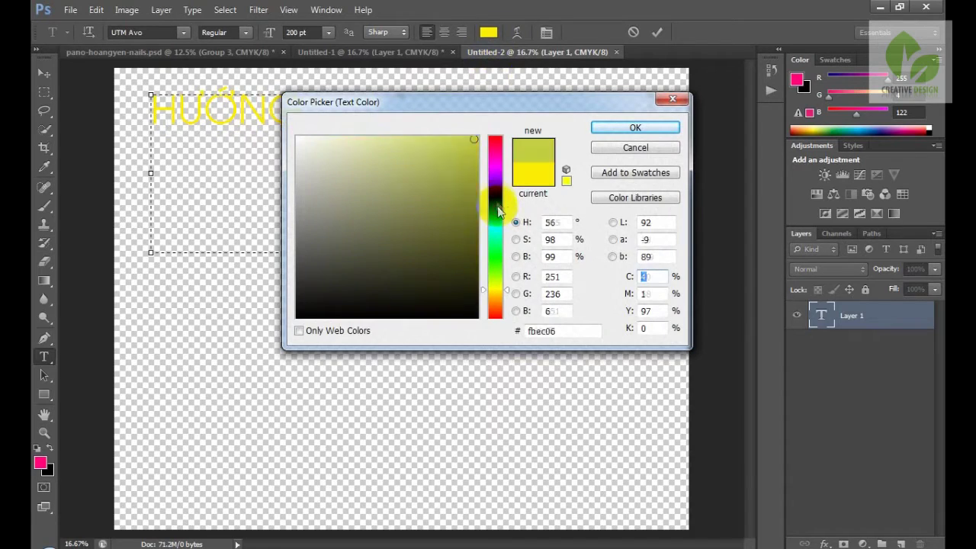
{"action": "left_click", "coordinate": [494, 210]}
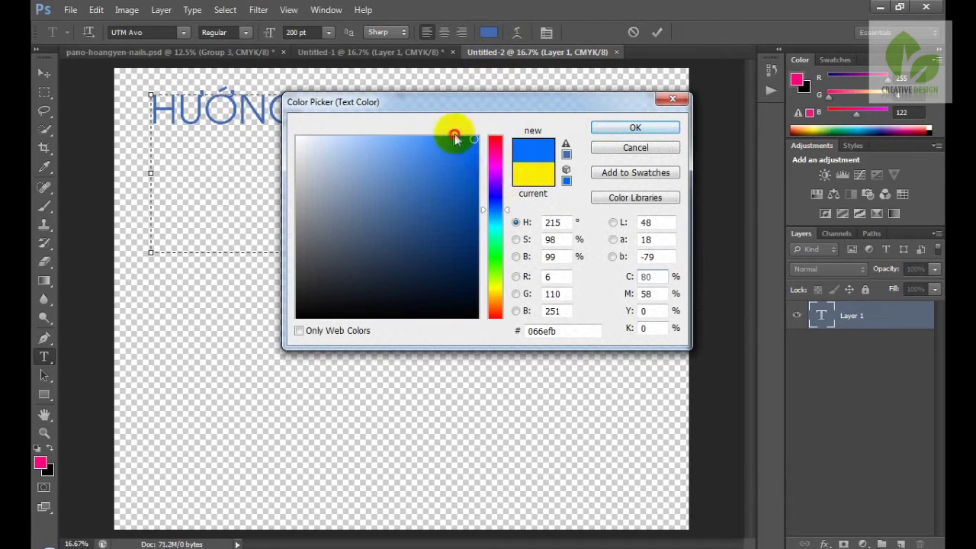
{"action": "left_click", "coordinate": [451, 139]}
{"action": "left_click_drag", "start_coordinate": [305, 301], "coordinate": [297, 309]}
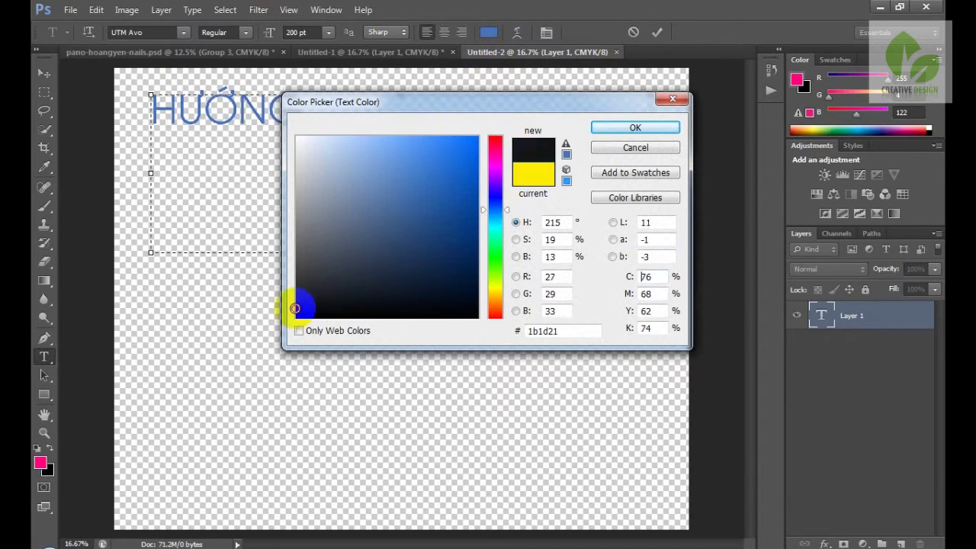
{"action": "left_click", "coordinate": [625, 128]}
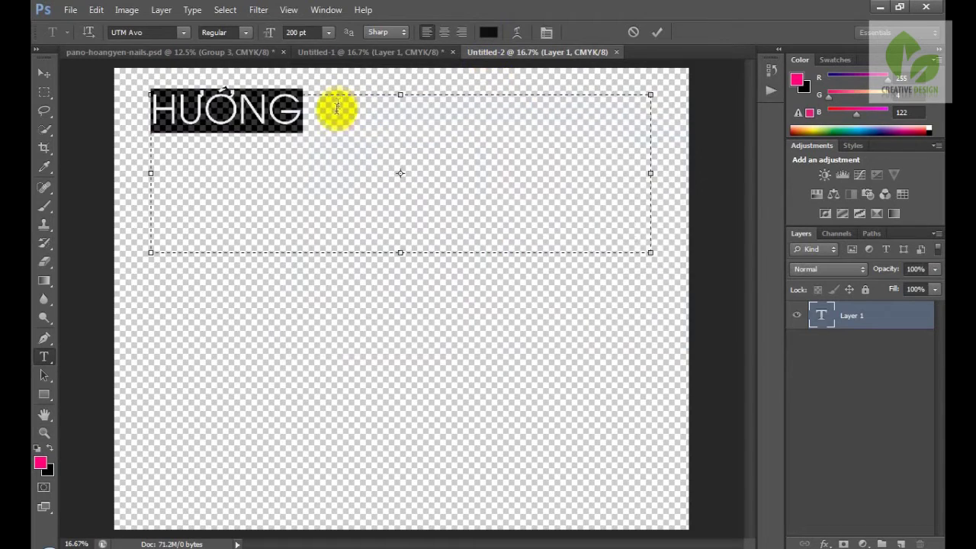
{"action": "left_click_drag", "start_coordinate": [648, 253], "coordinate": [671, 511]}
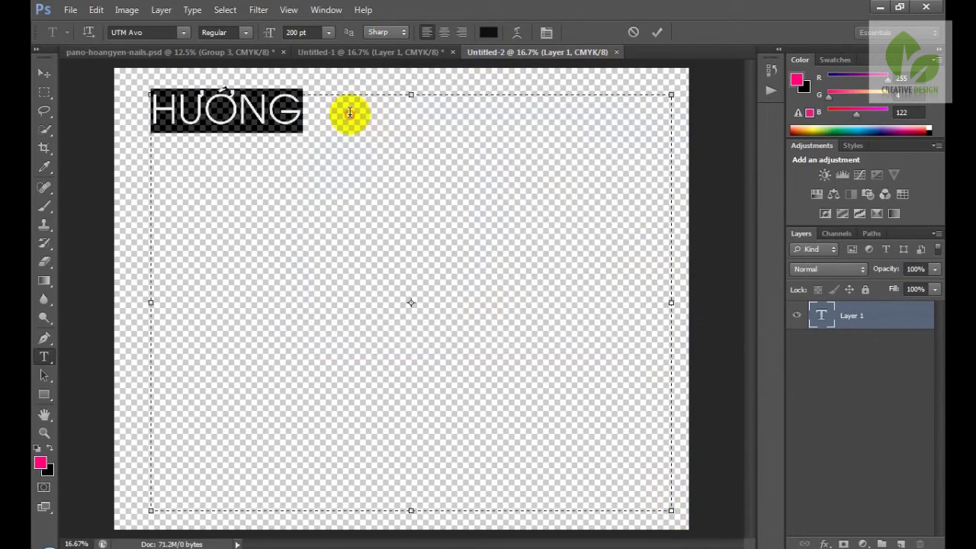
Step: Continue the heading after HƯỚNG with 'DẪN THIẾT KẾ PANO, DÀNH CHO BẢNG HIỆU TRONG PHOTOSHOP'
{"action": "left_click", "coordinate": [348, 110]}
{"action": "type", "text": "DẪN THIẾT KEẾ PANO"}
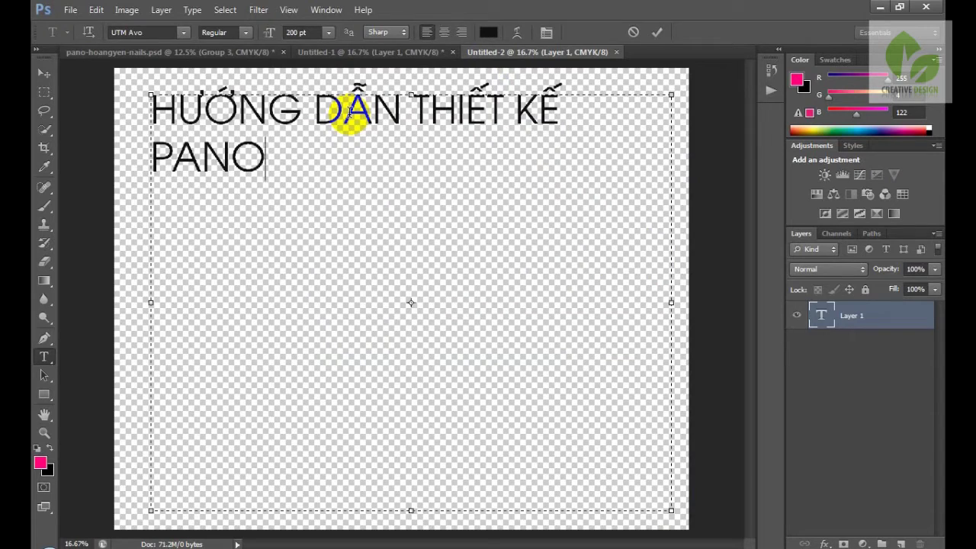
{"action": "type", "text": ", DANHÀ CHO"}
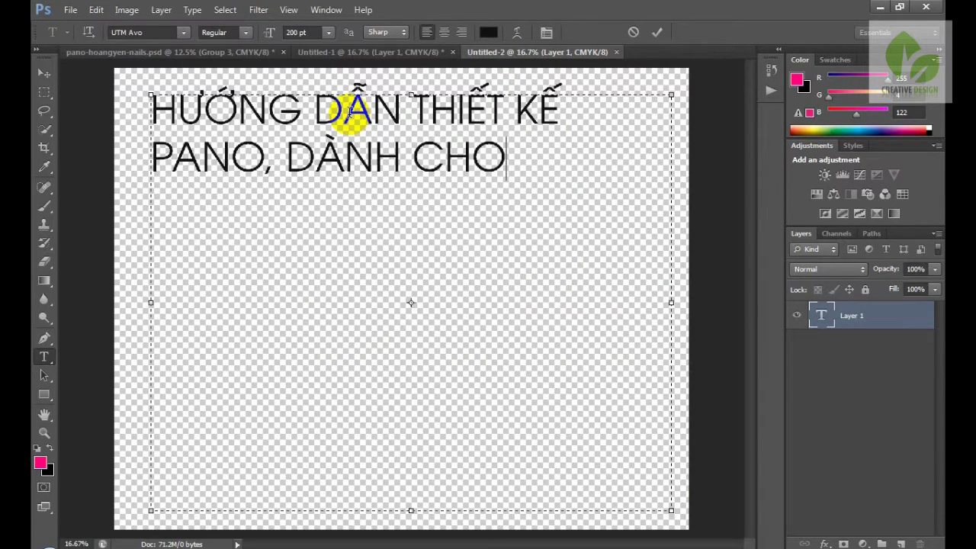
{"action": "type", "text": " BANGHIÊU"}
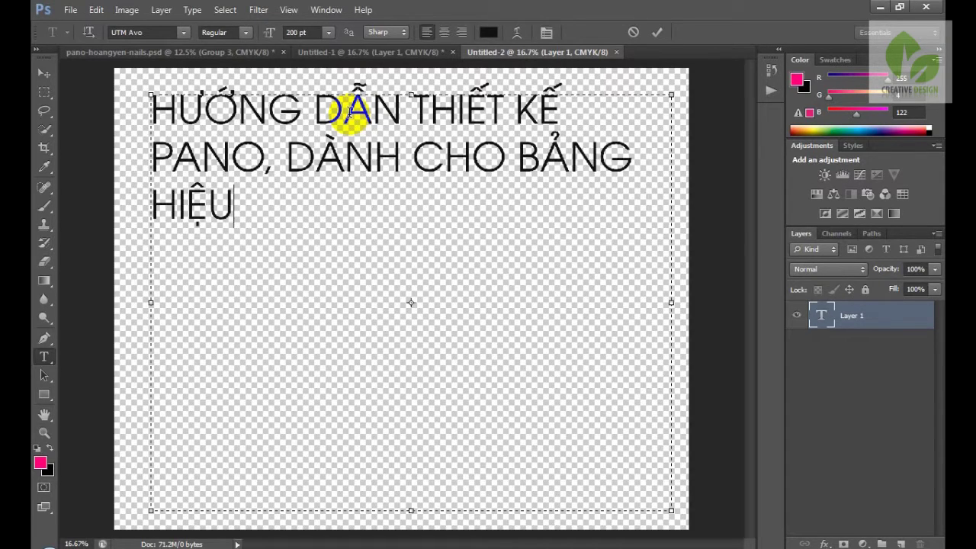
{"action": "type", "text": " TRONG PHOTOS"}
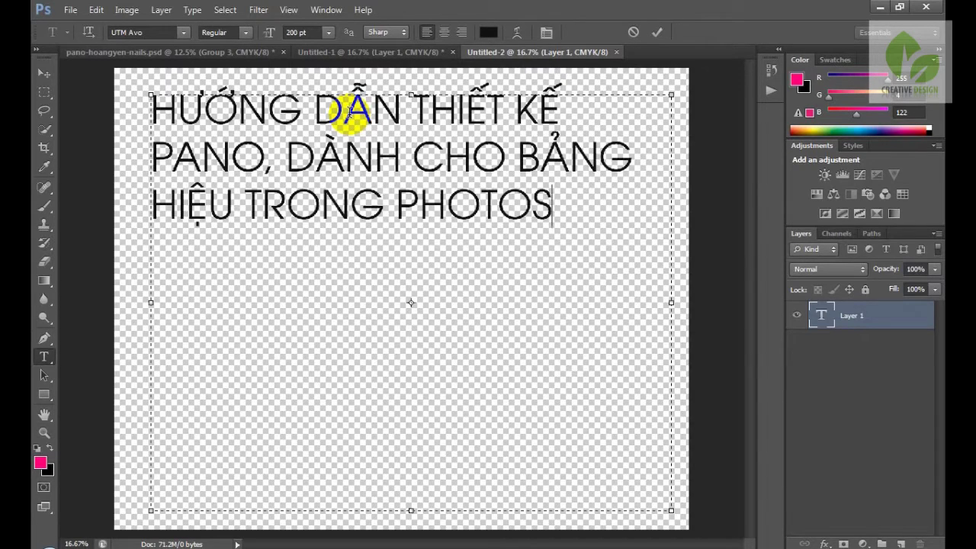
{"action": "type", "text": "HOP"}
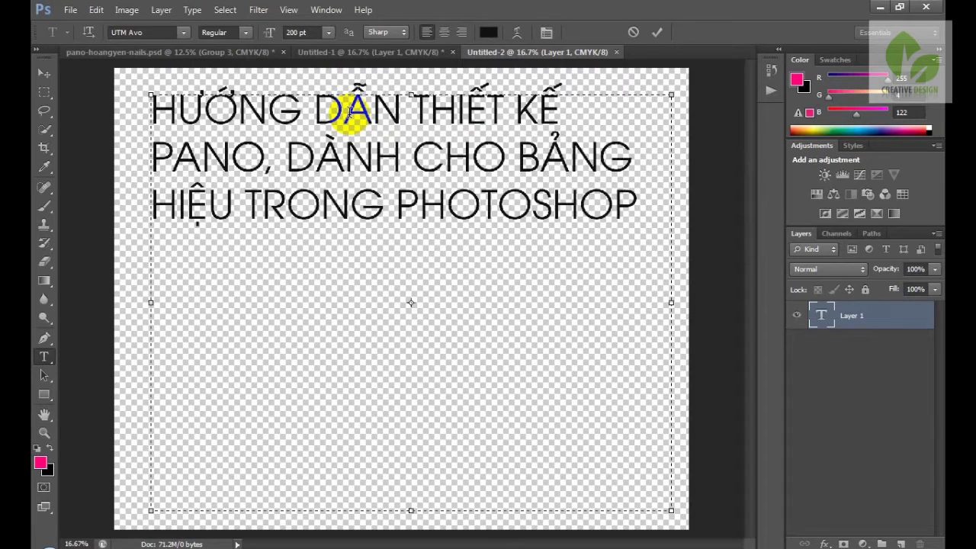
{"action": "key", "text": "Return"}
{"action": "key", "text": "Return"}
Step: Add the line 'SIZE: 102 x 82 centimet' below, fixing typos, and commit the text
{"action": "type", "text": "KICH THUO"}
{"action": "type", "text": "C"}
{"action": "type", "text": "s"}
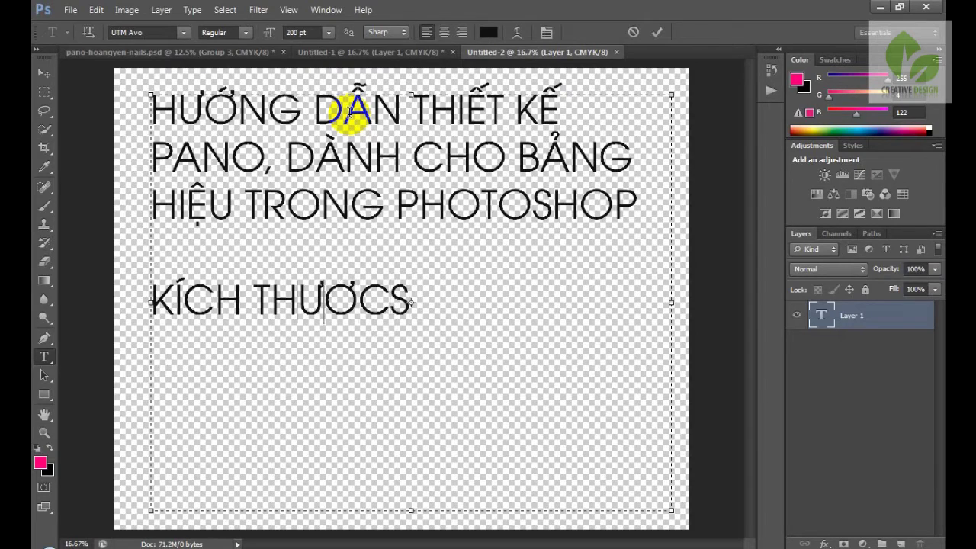
{"action": "type", "text": "s:"}
{"action": "key", "text": "ctrl+shift+Left"}
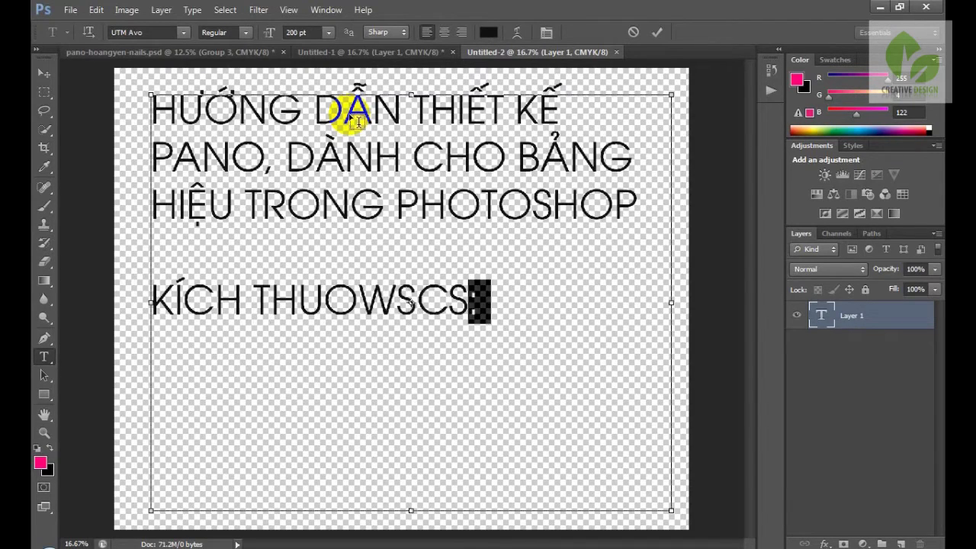
{"action": "key", "text": "ctrl+shift+Left"}
{"action": "key", "text": "Right"}
{"action": "key", "text": "BackSpace"}
{"action": "key", "text": "BackSpace"}
{"action": "key", "text": "BackSpace"}
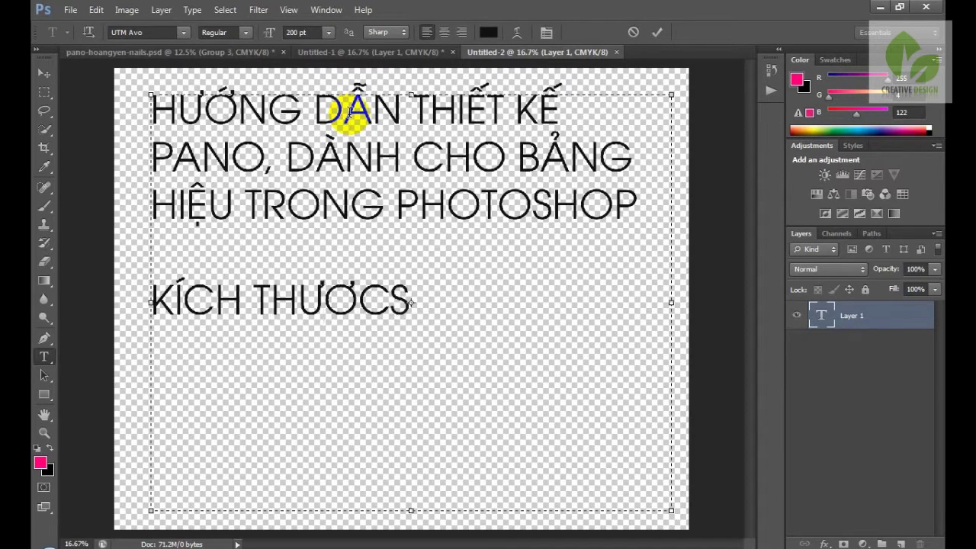
{"action": "key", "text": "ctrl+shift+Left"}
{"action": "key", "text": "ctrl+shift+Left"}
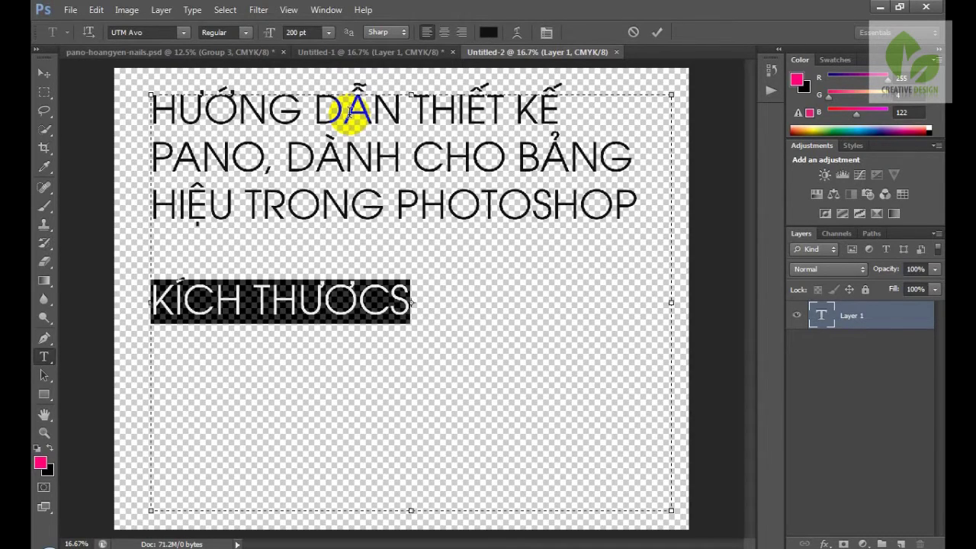
{"action": "type", "text": "SIZ"}
{"action": "type", "text": "SIZ"}
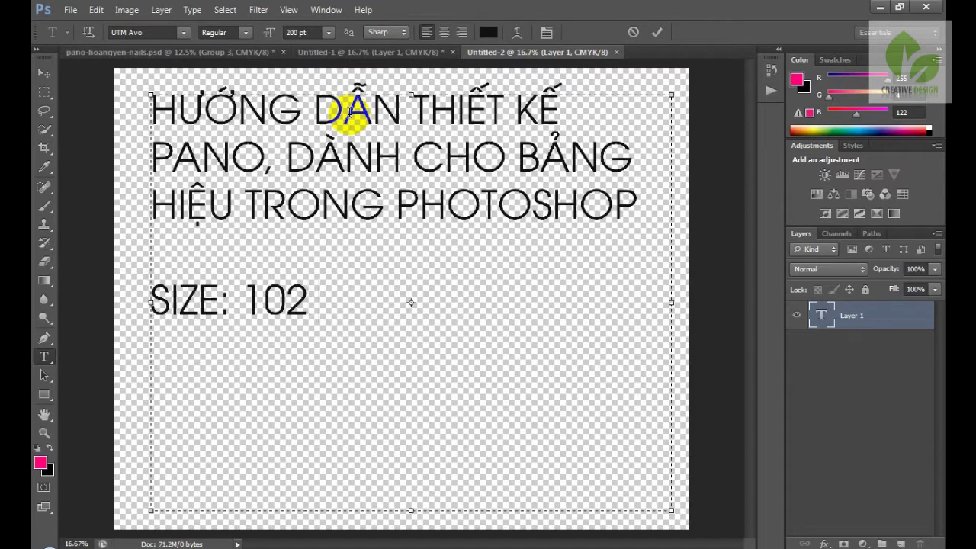
{"action": "type", "text": "82 "}
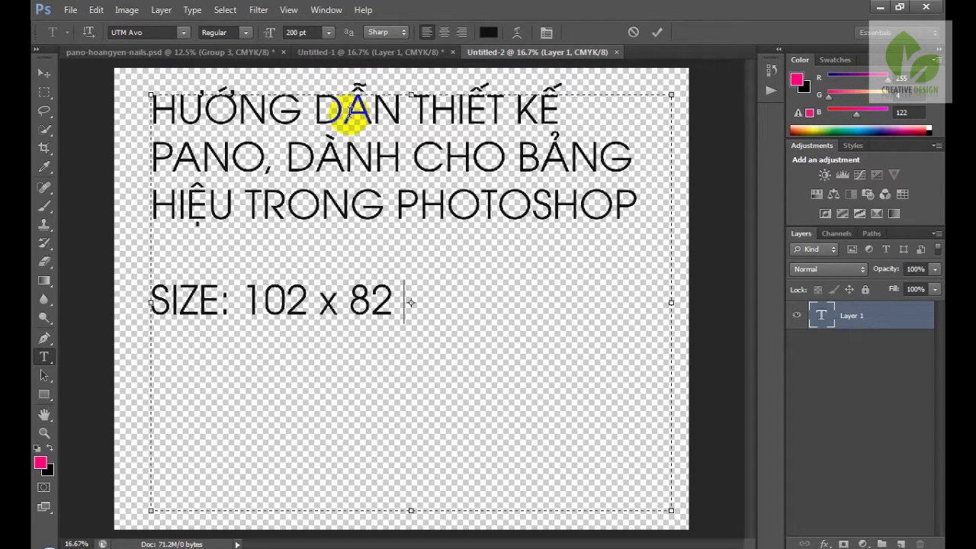
{"action": "type", "text": "cen"}
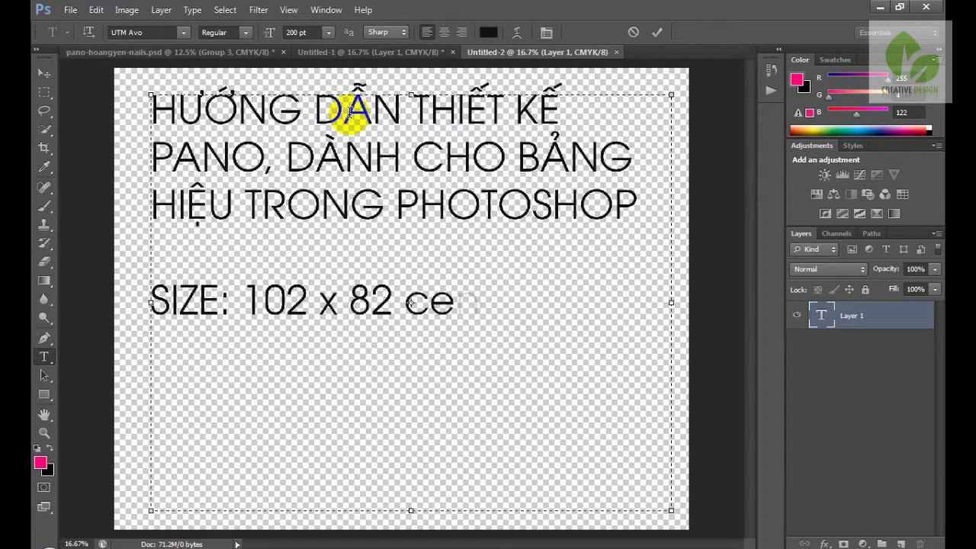
{"action": "type", "text": "timet"}
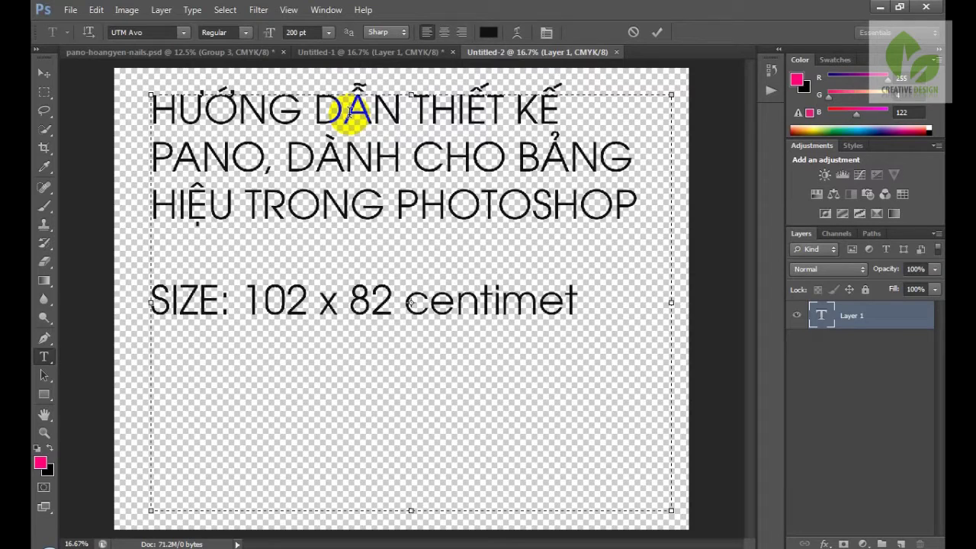
{"action": "left_click", "coordinate": [846, 318]}
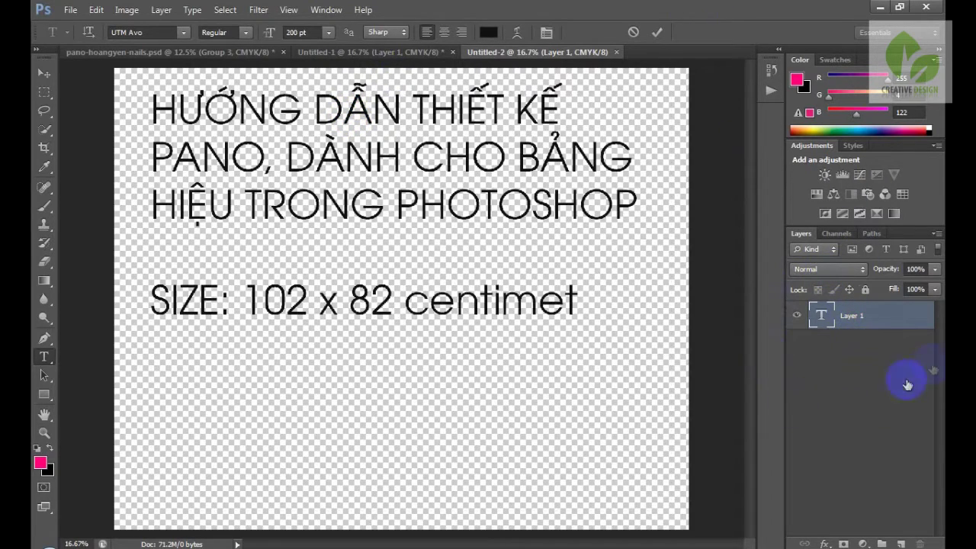
Step: Add an empty Layer 1 beneath the text layer and hide the title text
{"action": "left_click", "coordinate": [902, 543]}
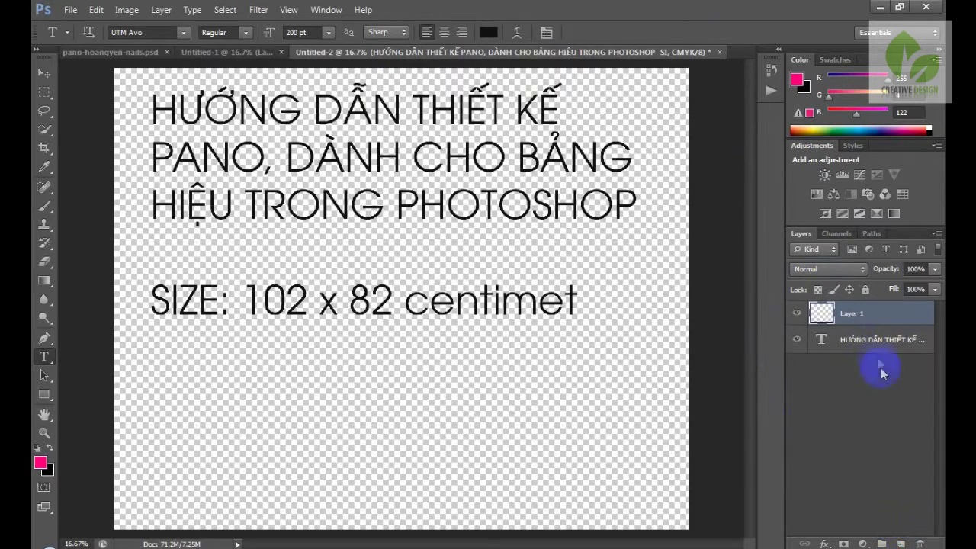
{"action": "left_click_drag", "start_coordinate": [855, 342], "coordinate": [858, 314]}
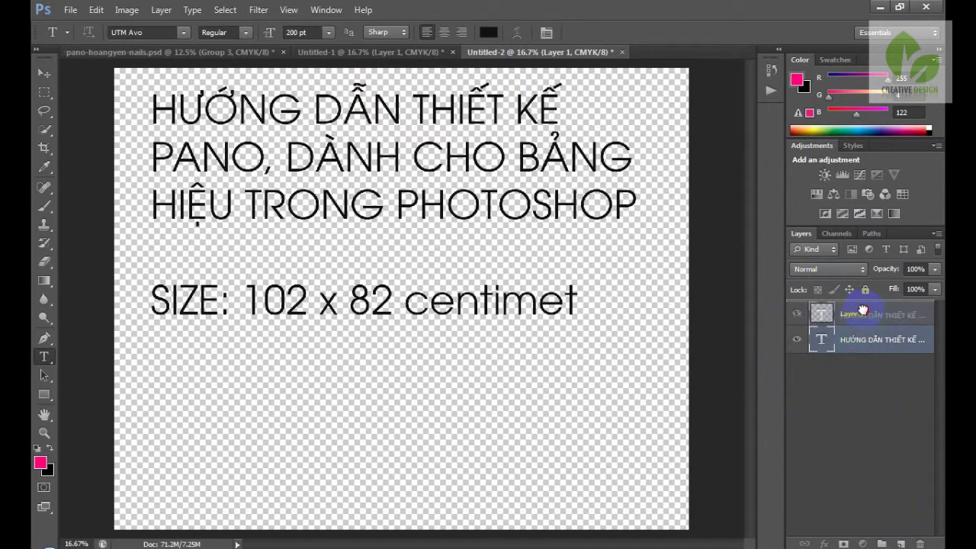
{"action": "left_click", "coordinate": [860, 351]}
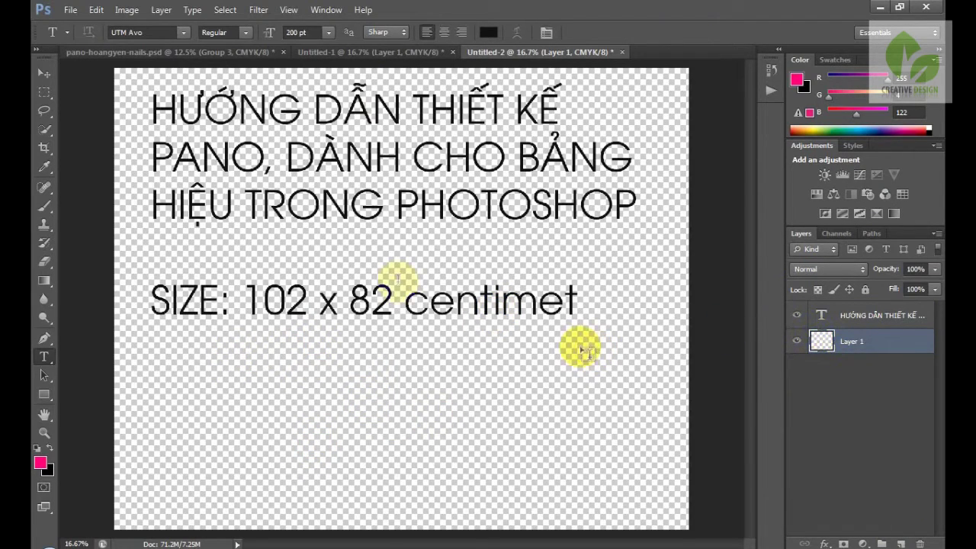
{"action": "left_click", "coordinate": [238, 139]}
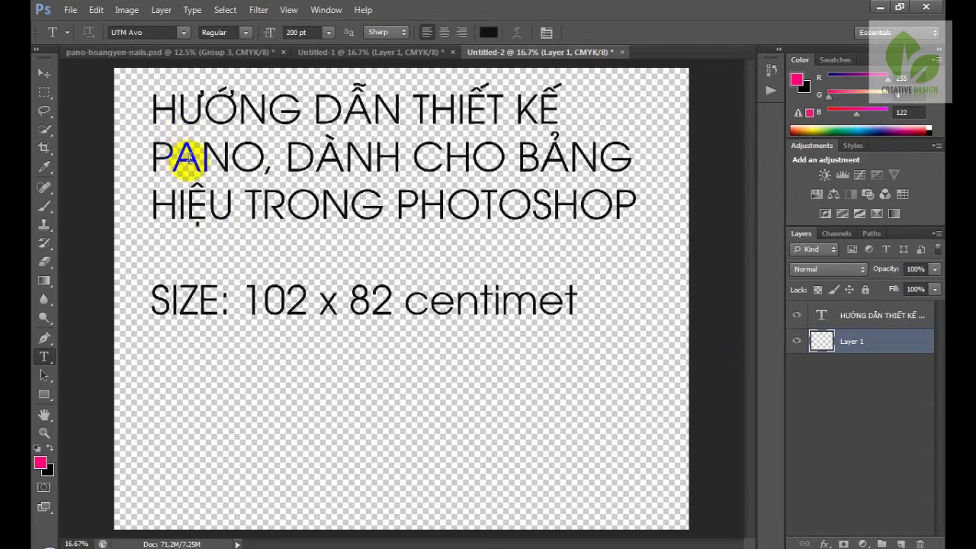
{"action": "left_click", "coordinate": [797, 315]}
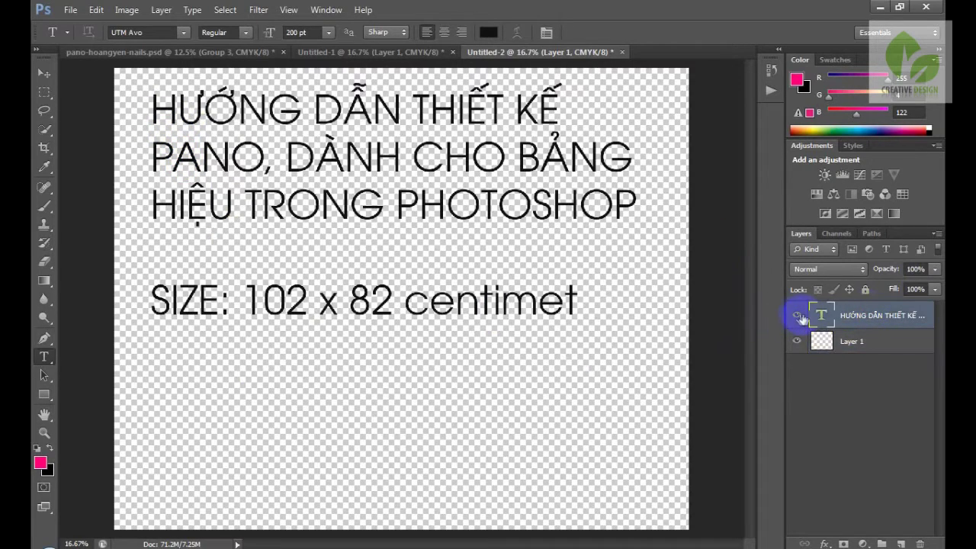
{"action": "left_click", "coordinate": [862, 349]}
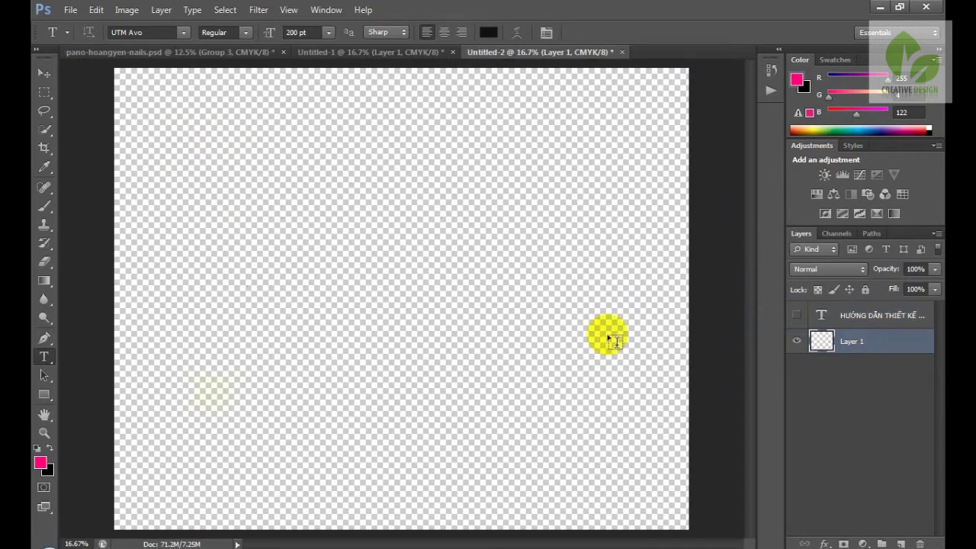
Step: Reset default colours and fill Layer 1 with solid white
{"action": "left_click", "coordinate": [36, 450]}
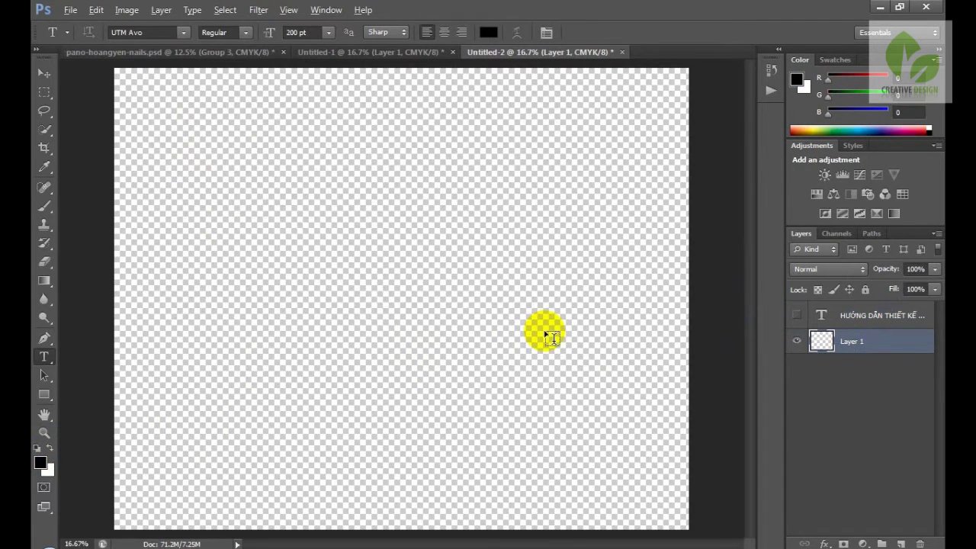
{"action": "key", "text": "alt+BackSpace"}
{"action": "key", "text": "ctrl+BackSpace"}
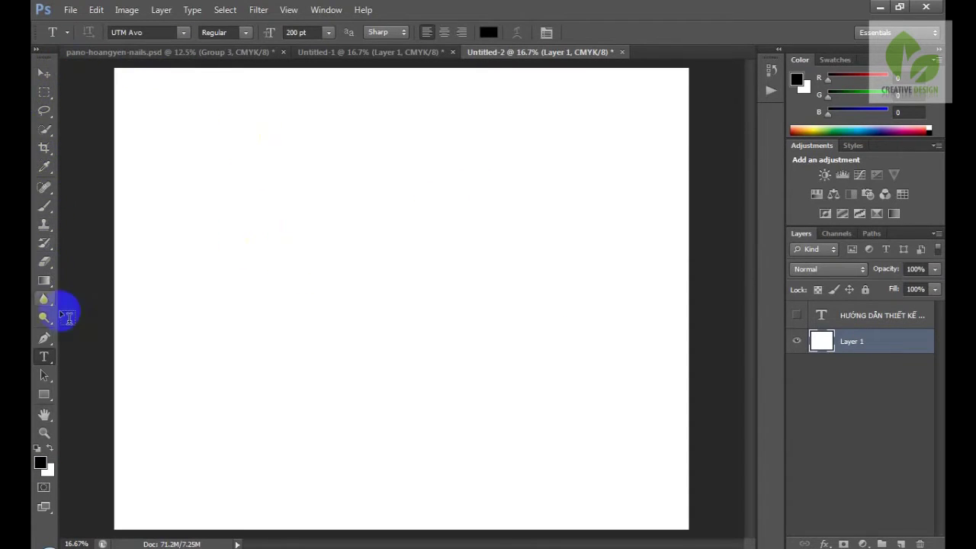
{"action": "left_click", "coordinate": [44, 393]}
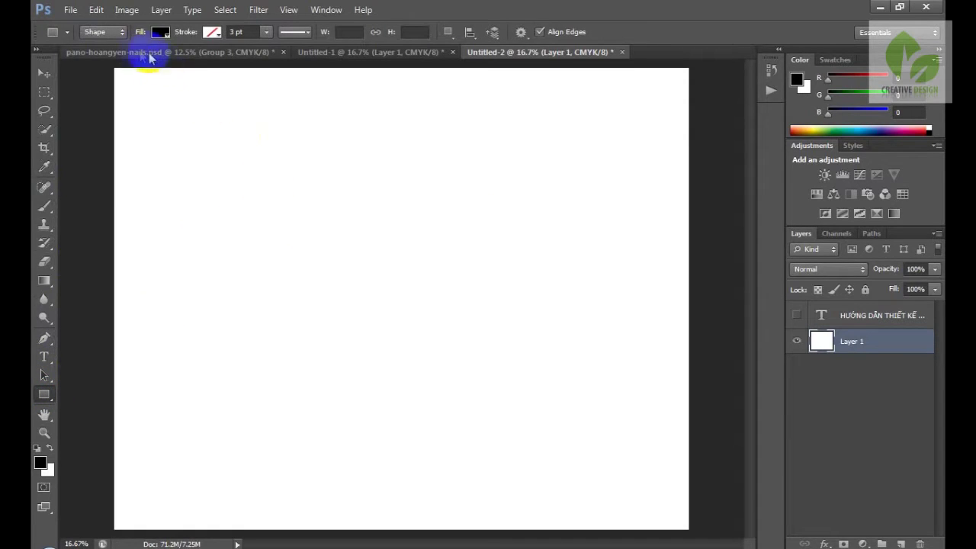
Step: Give the Rectangle tool a white fill and a blue stroke
{"action": "left_click", "coordinate": [187, 38]}
{"action": "left_click", "coordinate": [163, 34]}
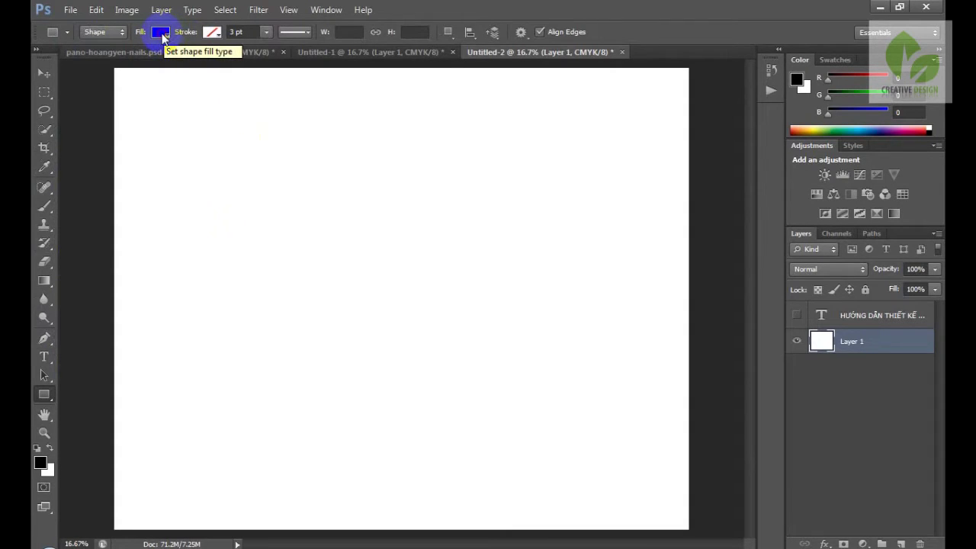
{"action": "left_click", "coordinate": [163, 35]}
{"action": "left_click", "coordinate": [147, 112]}
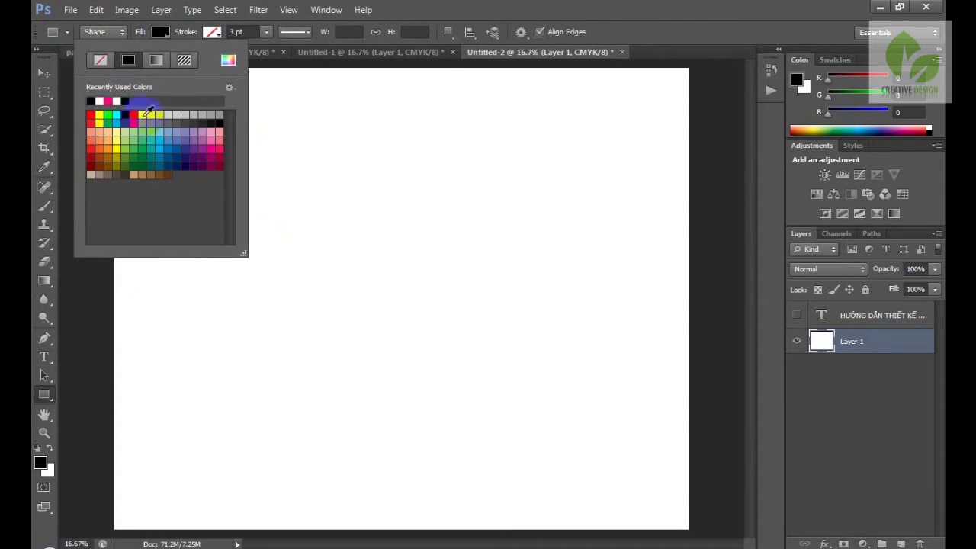
{"action": "left_click", "coordinate": [146, 111]}
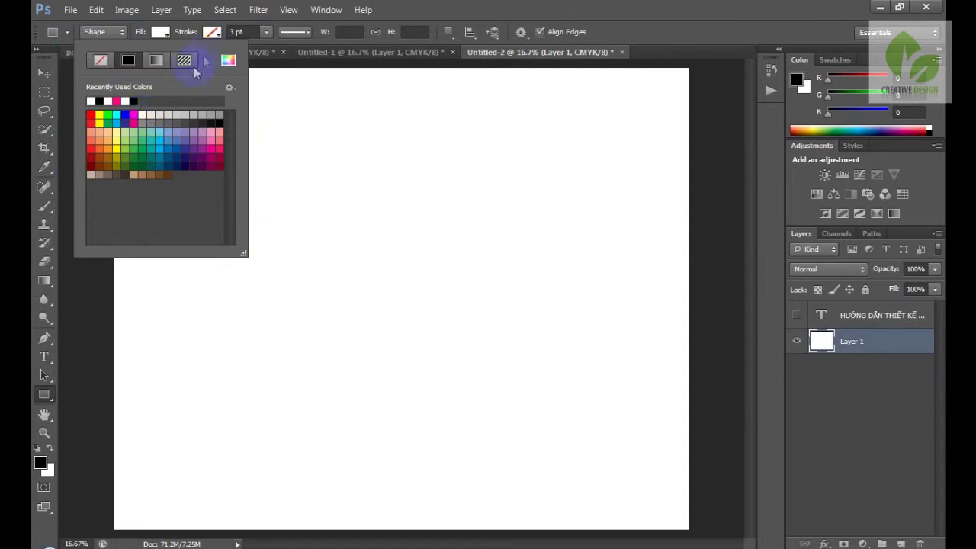
{"action": "left_click", "coordinate": [212, 33]}
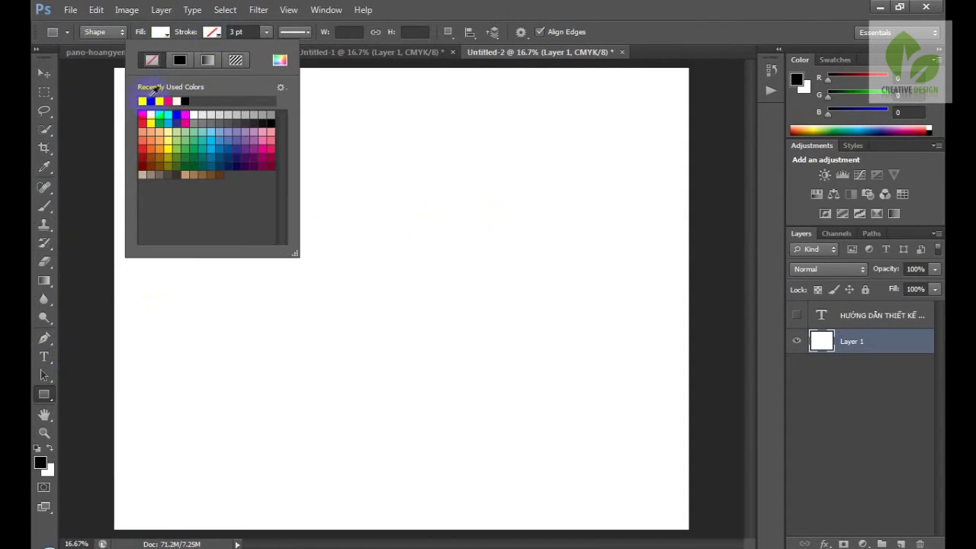
{"action": "left_click", "coordinate": [167, 122]}
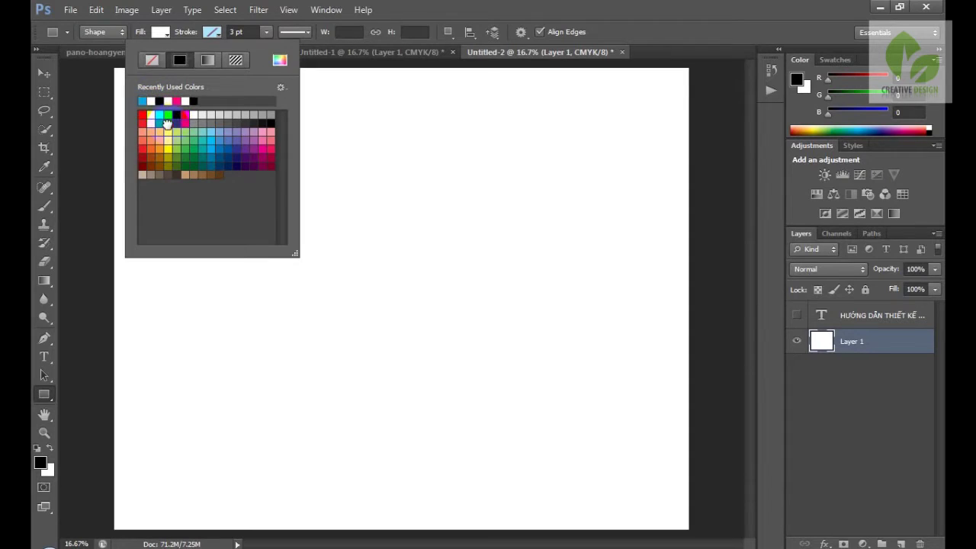
{"action": "key", "text": "Return"}
Step: Enter the rectangle's width and 82 height, and show rulers in centimetres
{"action": "left_click", "coordinate": [347, 31]}
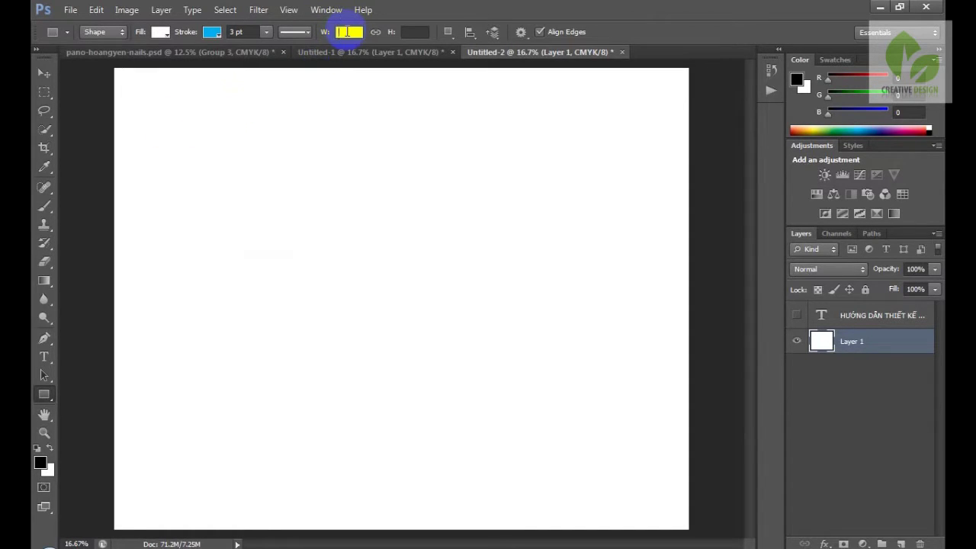
{"action": "type", "text": "100"}
{"action": "left_click", "coordinate": [412, 32]}
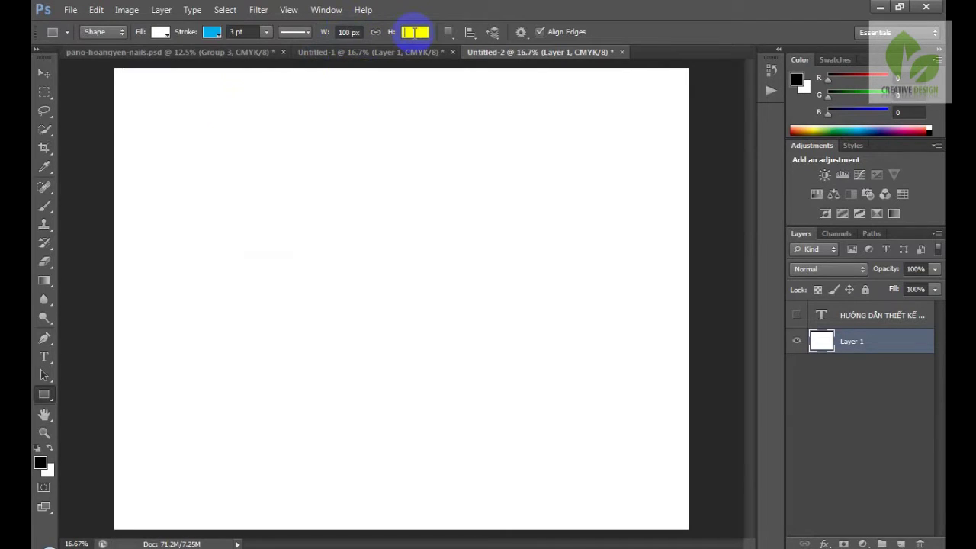
{"action": "type", "text": "82"}
{"action": "key", "text": "Return"}
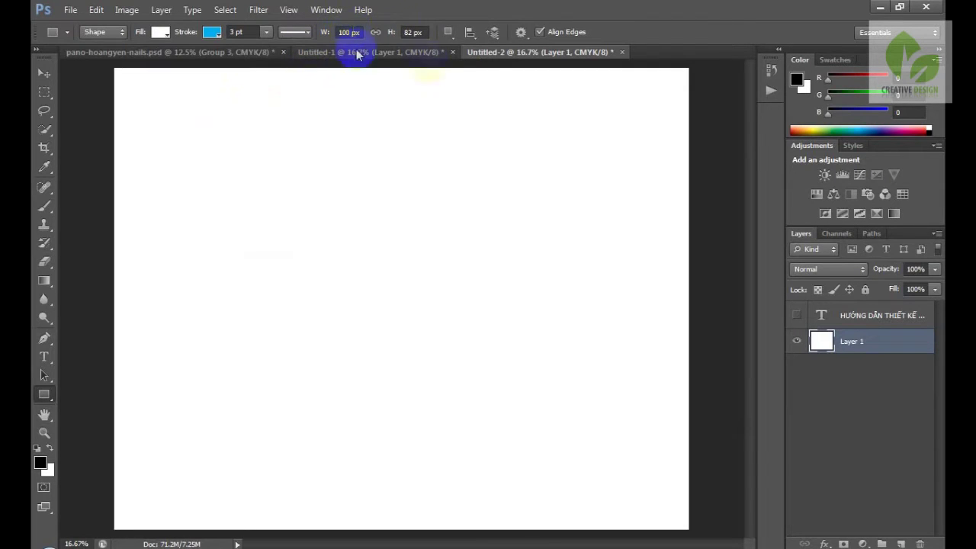
{"action": "key", "text": "ctrl+r"}
{"action": "right_click", "coordinate": [424, 64]}
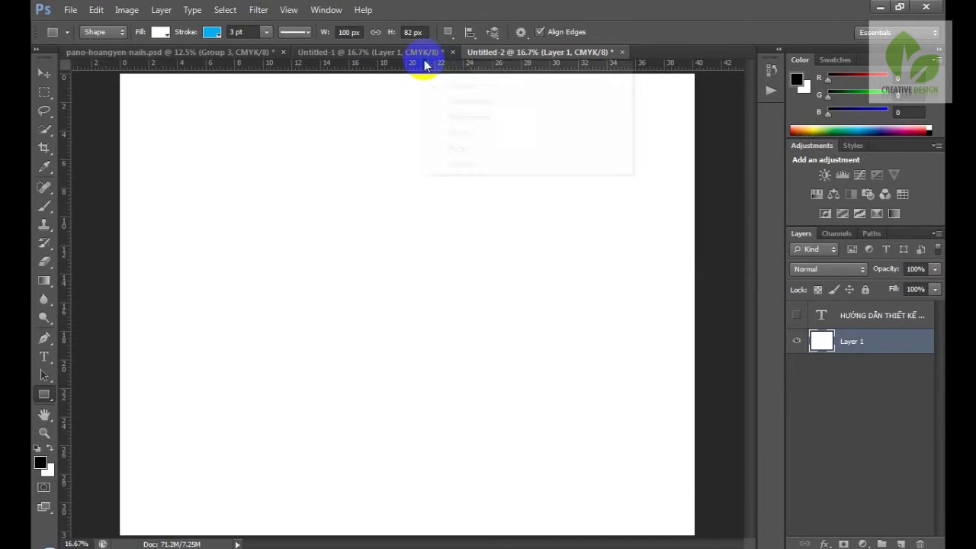
{"action": "left_click", "coordinate": [455, 101]}
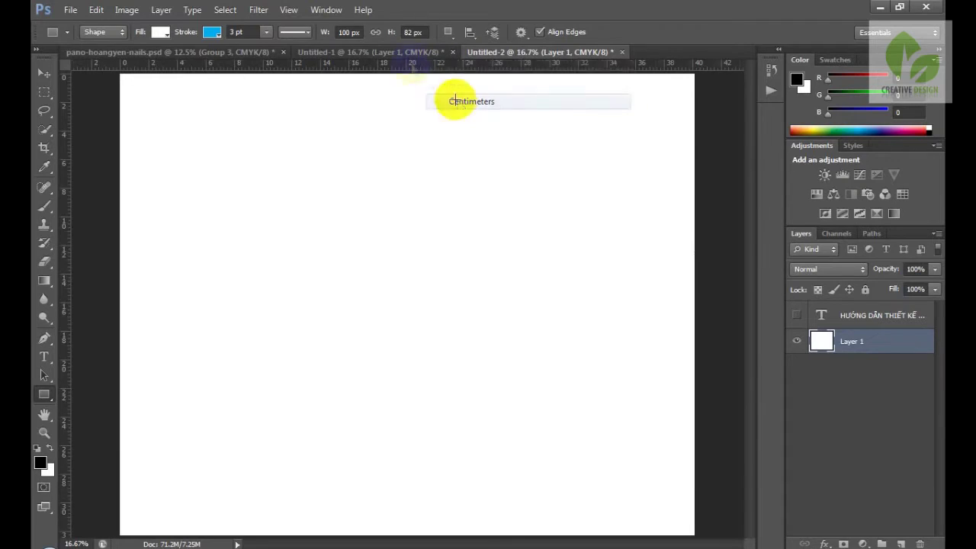
Step: Create a 100 cm × 82 cm rectangle drawn from its centre
{"action": "right_click", "coordinate": [360, 33]}
{"action": "left_click_drag", "start_coordinate": [351, 33], "coordinate": [377, 35]}
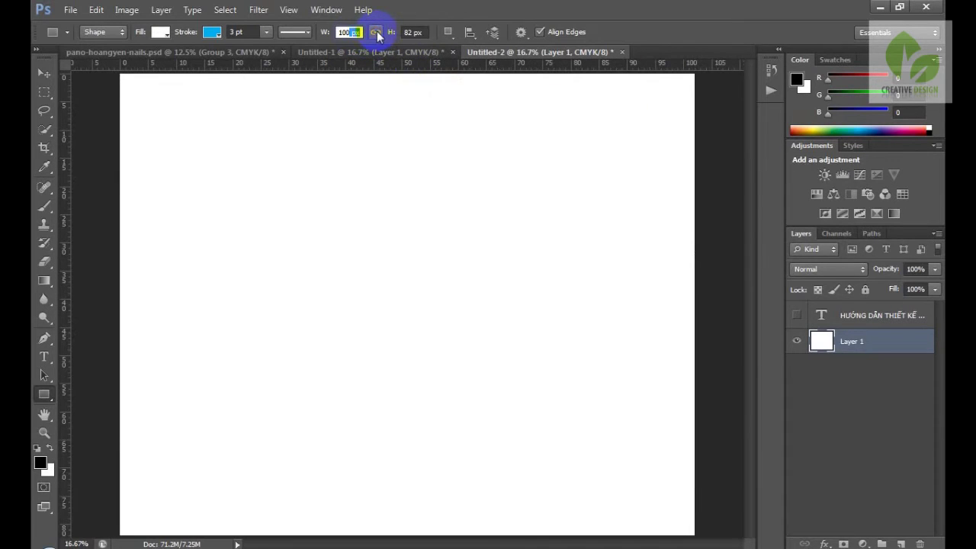
{"action": "left_click", "coordinate": [412, 33]}
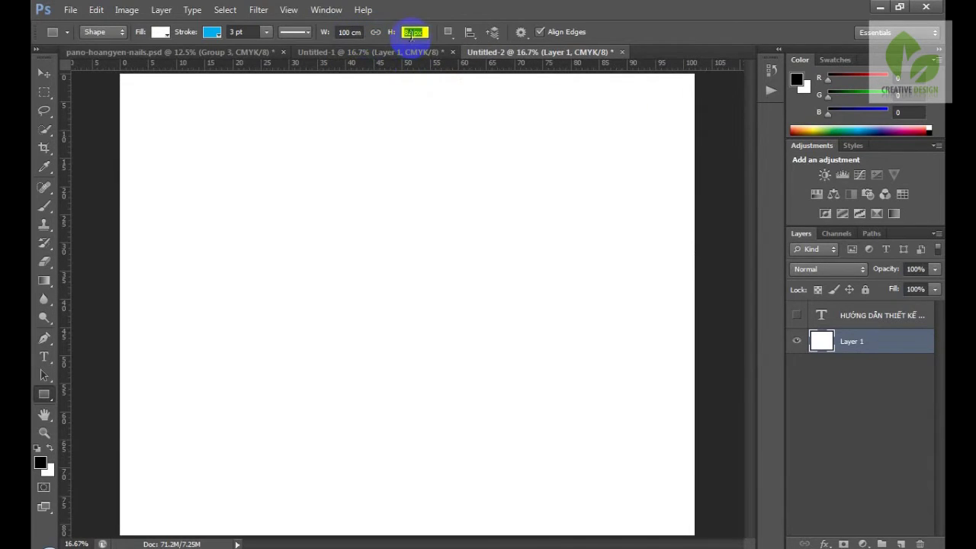
{"action": "type", "text": "cm"}
{"action": "key", "text": "Return"}
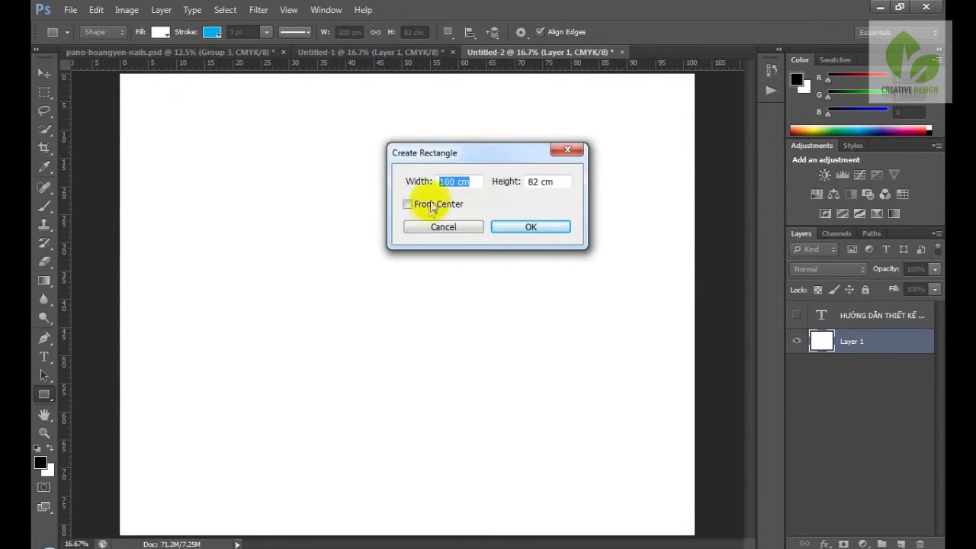
{"action": "left_click", "coordinate": [432, 206]}
{"action": "left_click", "coordinate": [530, 228]}
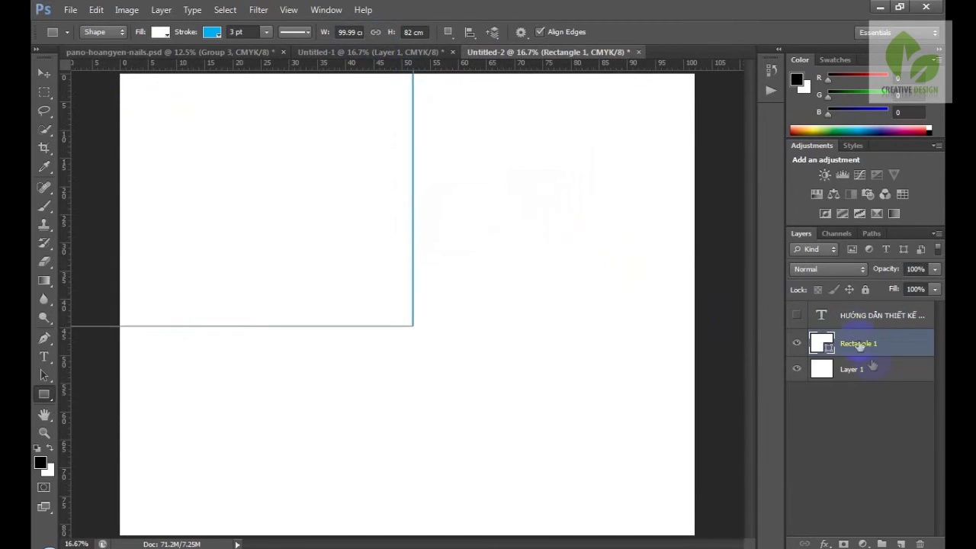
Step: Centre Rectangle 1 horizontally and vertically on the canvas
{"action": "key", "text": "ctrl+a"}
{"action": "left_click", "coordinate": [43, 74]}
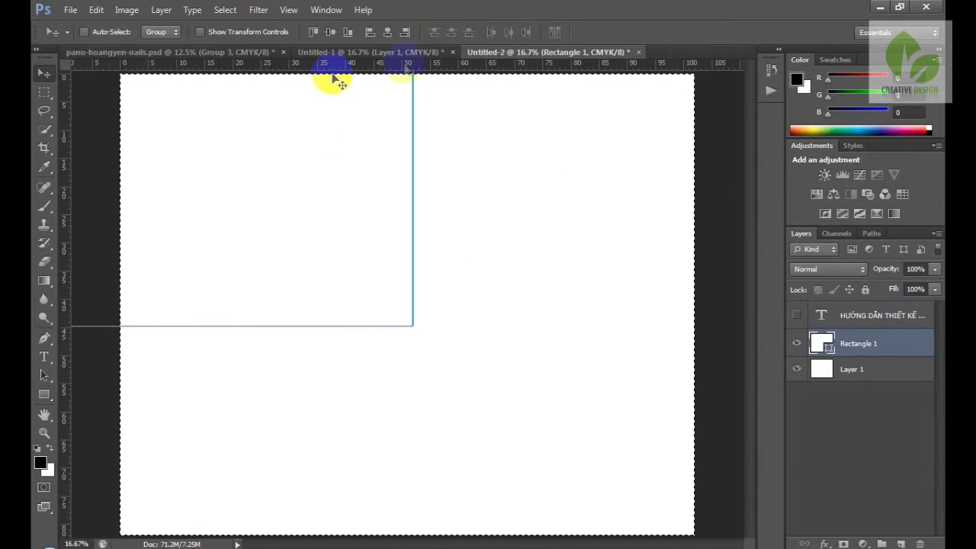
{"action": "left_click", "coordinate": [387, 32]}
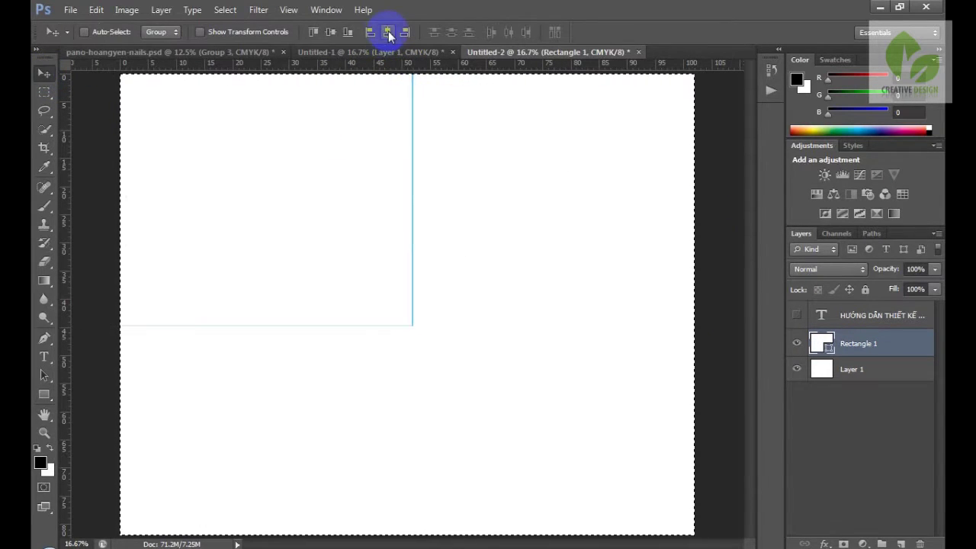
{"action": "left_click", "coordinate": [332, 35]}
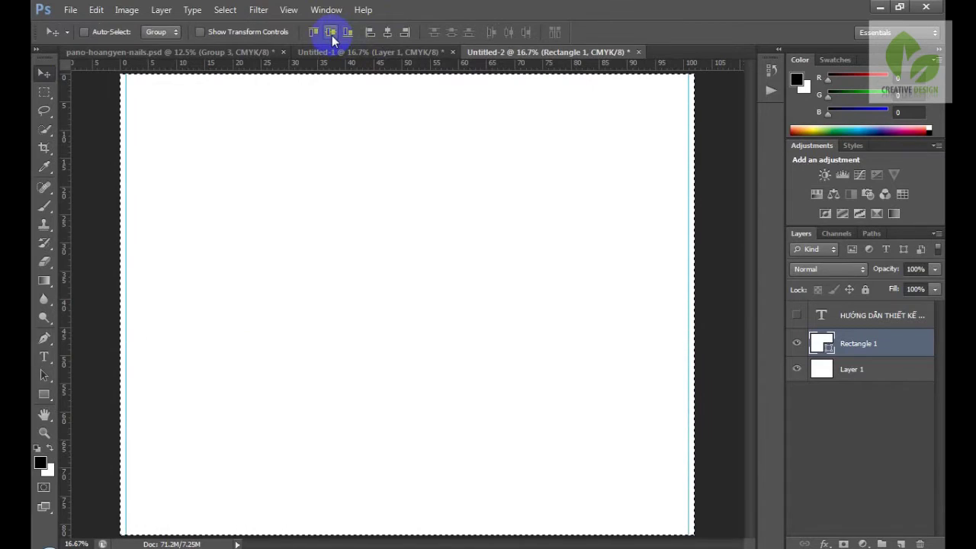
{"action": "key", "text": "ctrl+d"}
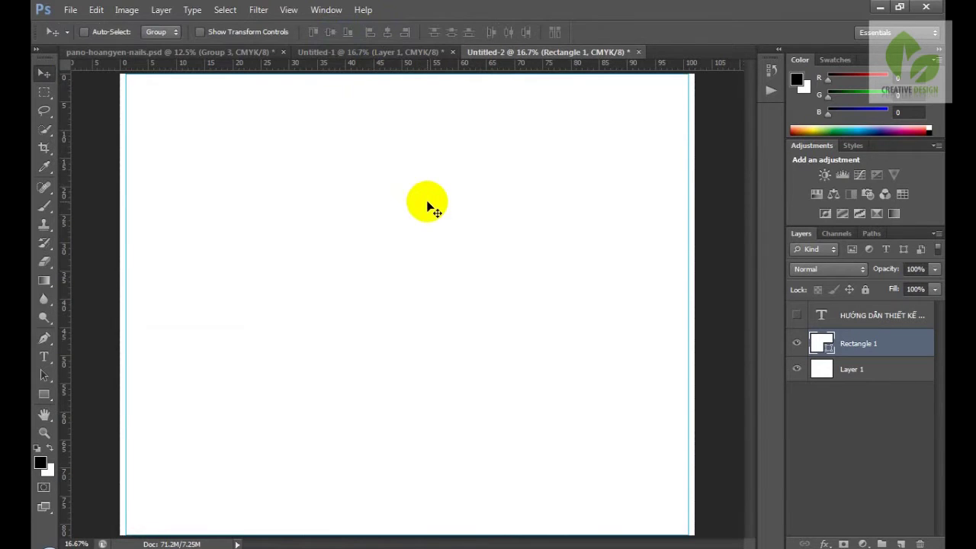
{"action": "key", "text": "ctrl+a"}
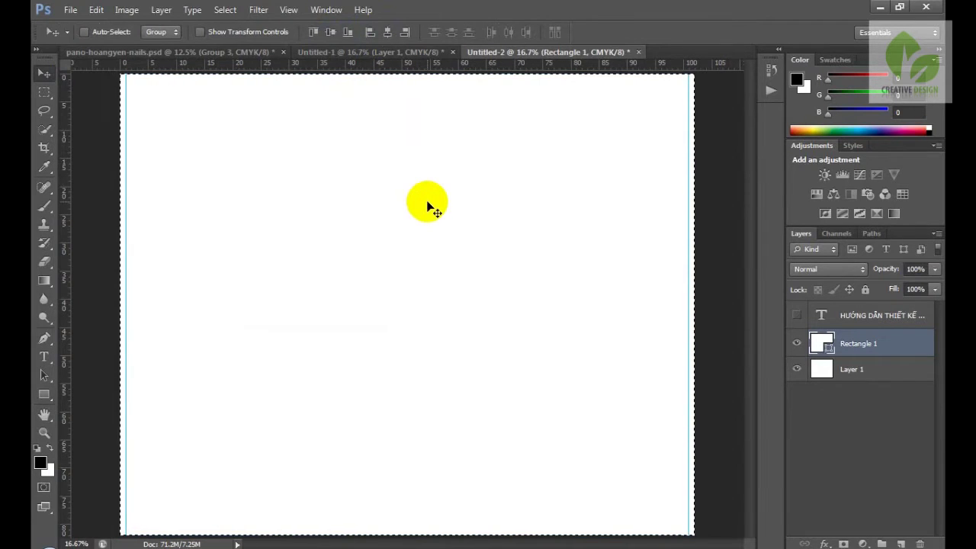
{"action": "key", "text": "ctrl+d"}
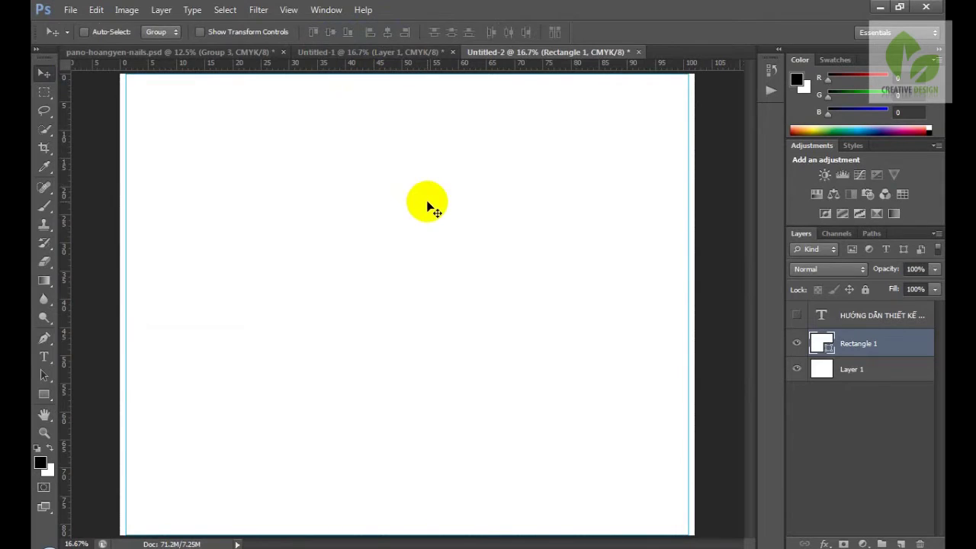
Step: Free Transform Rectangle 1 to 97.21% height and commit the resize
{"action": "key", "text": "ctrl+t"}
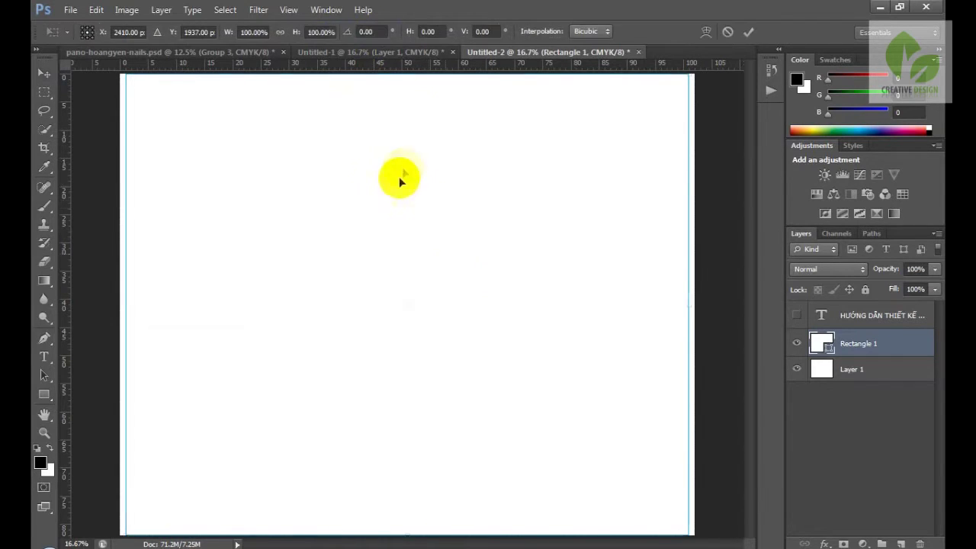
{"action": "left_click_drag", "start_coordinate": [407, 74], "coordinate": [406, 79]}
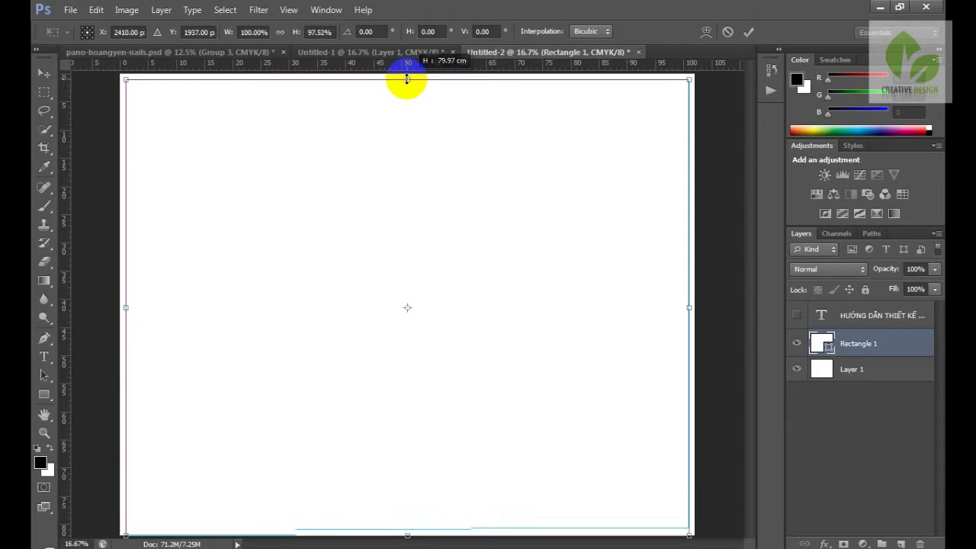
{"action": "left_click_drag", "start_coordinate": [406, 80], "coordinate": [407, 79]}
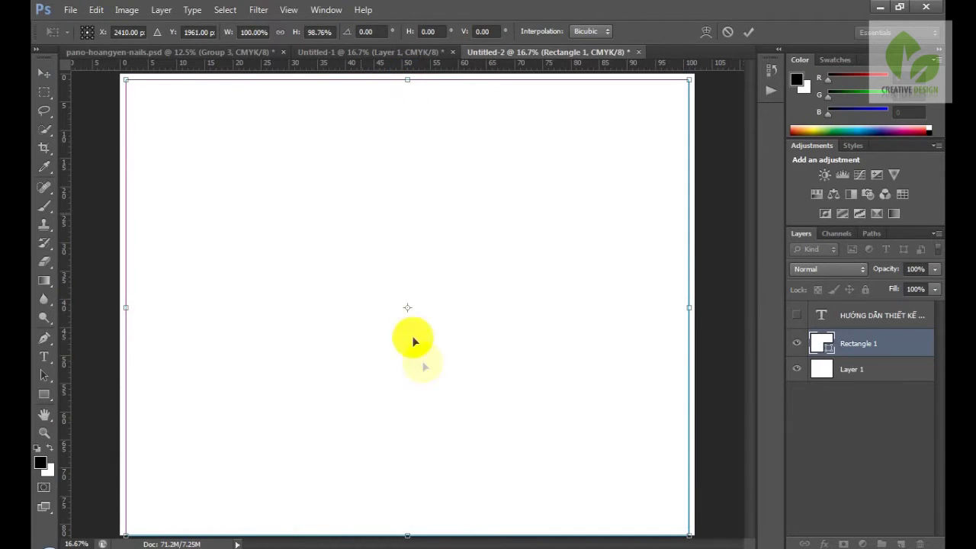
{"action": "left_click_drag", "start_coordinate": [406, 534], "coordinate": [409, 528]}
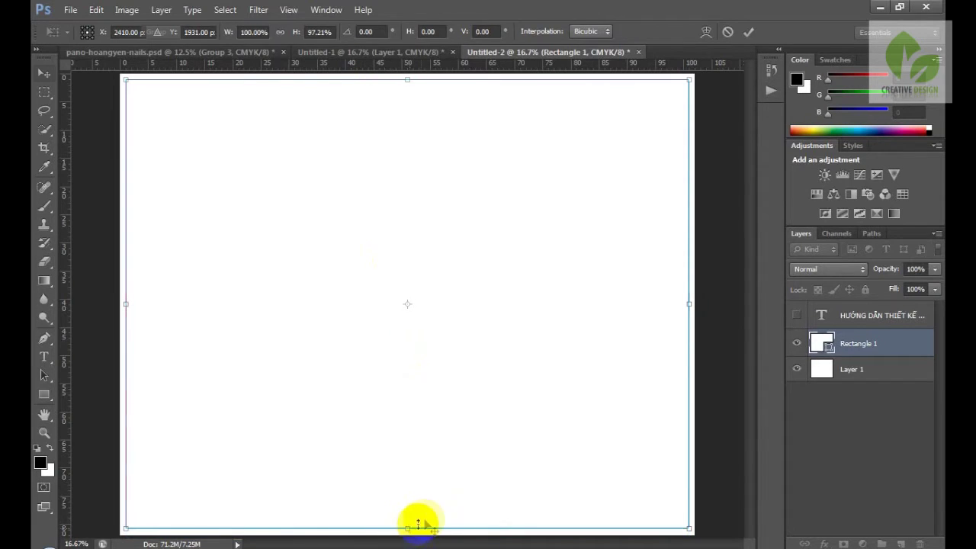
{"action": "key", "text": "Return"}
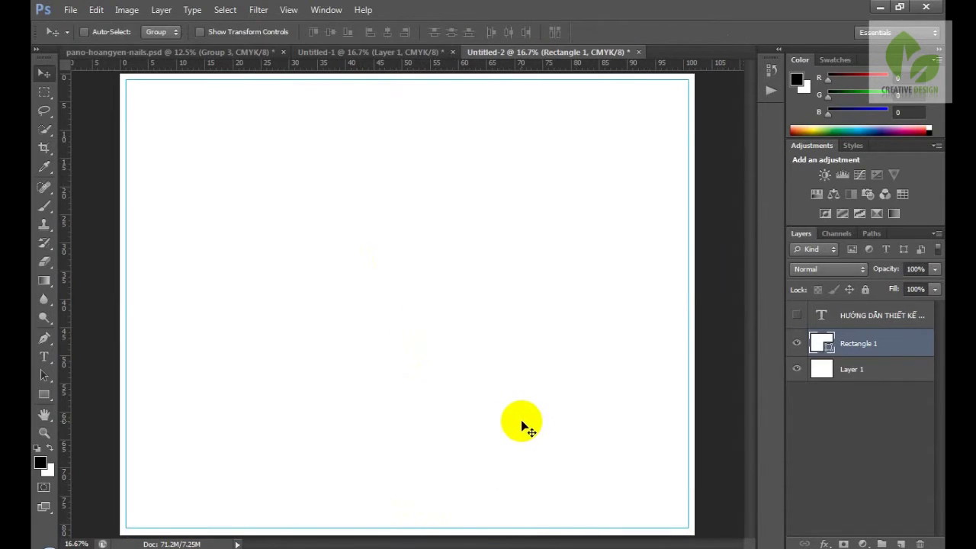
Step: Add a layer group named 'backgroud' and move Rectangle 1 into it above Layer 1
{"action": "left_click", "coordinate": [860, 347]}
{"action": "left_click", "coordinate": [881, 543]}
{"action": "type", "text": "backgroud"}
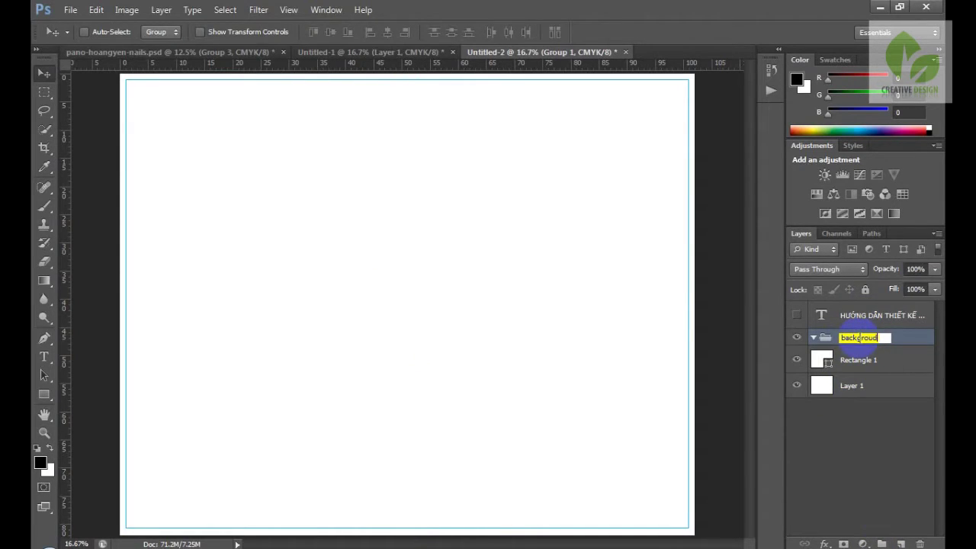
{"action": "key", "text": "Return"}
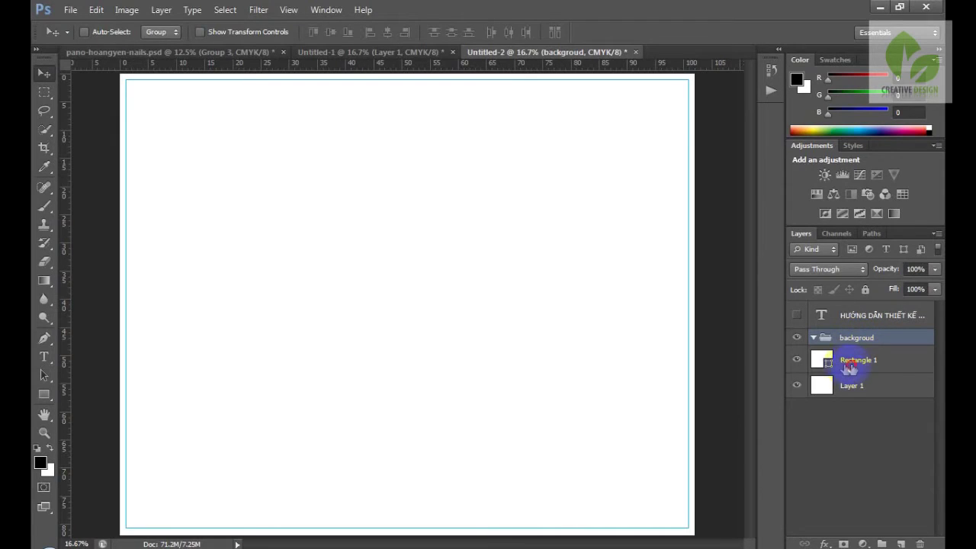
{"action": "left_click", "coordinate": [851, 368]}
{"action": "left_click_drag", "start_coordinate": [823, 361], "coordinate": [850, 343]}
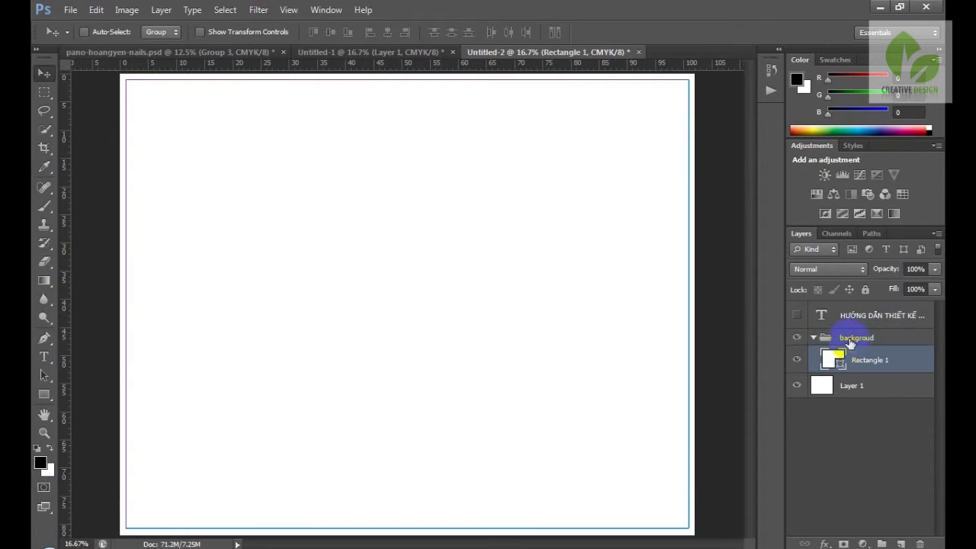
Step: Convert Rectangle 1 to a Smart Object, then switch to the Untitled-1 portrait document
{"action": "right_click", "coordinate": [861, 359]}
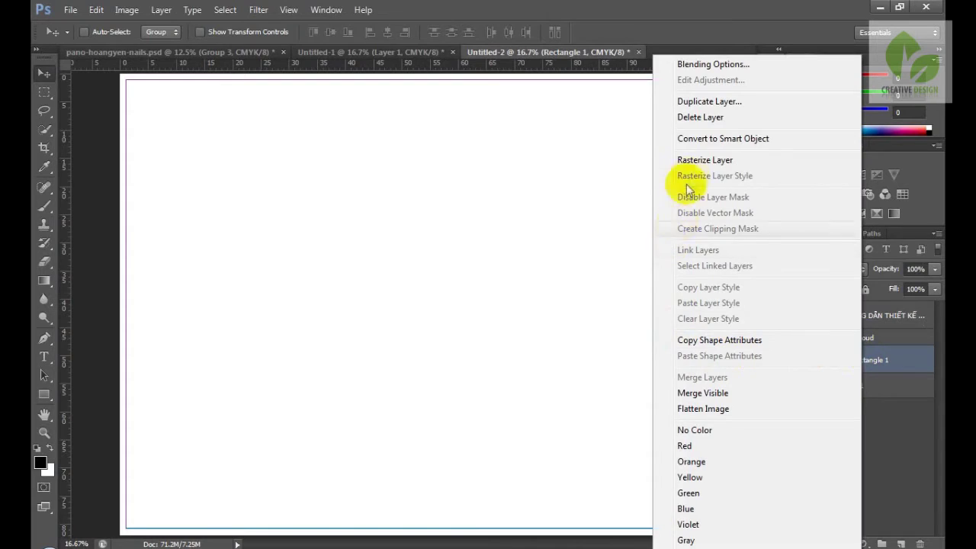
{"action": "left_click", "coordinate": [711, 140]}
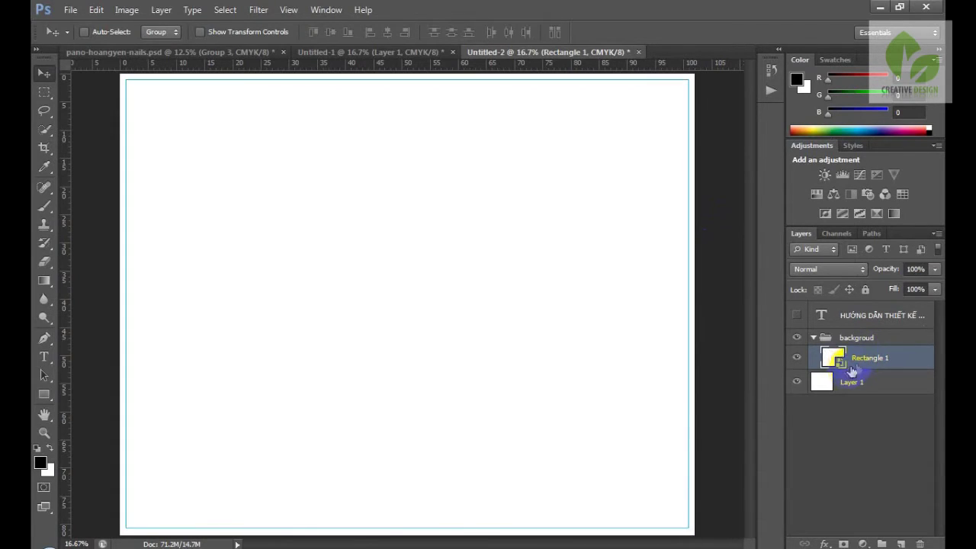
{"action": "left_click", "coordinate": [366, 55]}
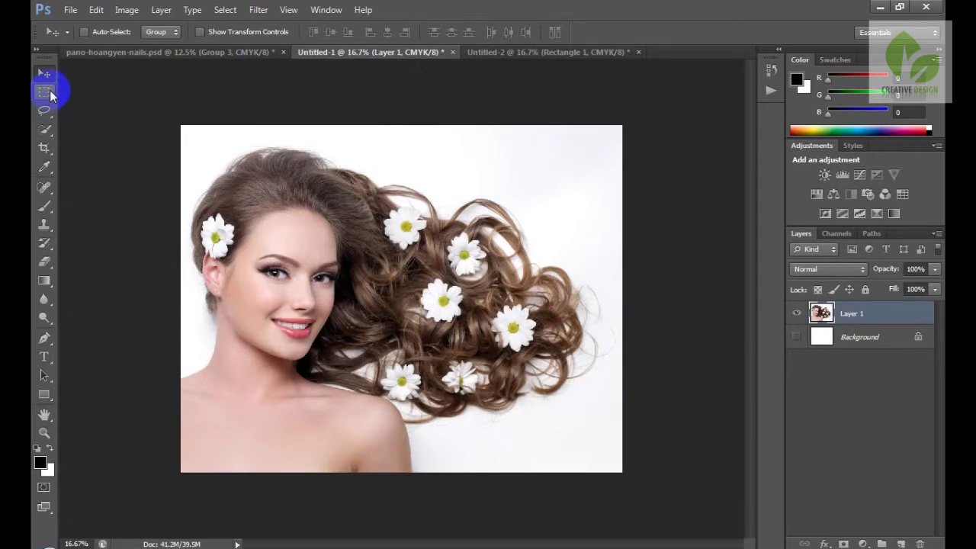
Step: Marquee-select the whole daisy portrait in Untitled-1
{"action": "left_click", "coordinate": [46, 92]}
{"action": "left_click_drag", "start_coordinate": [170, 115], "coordinate": [651, 492]}
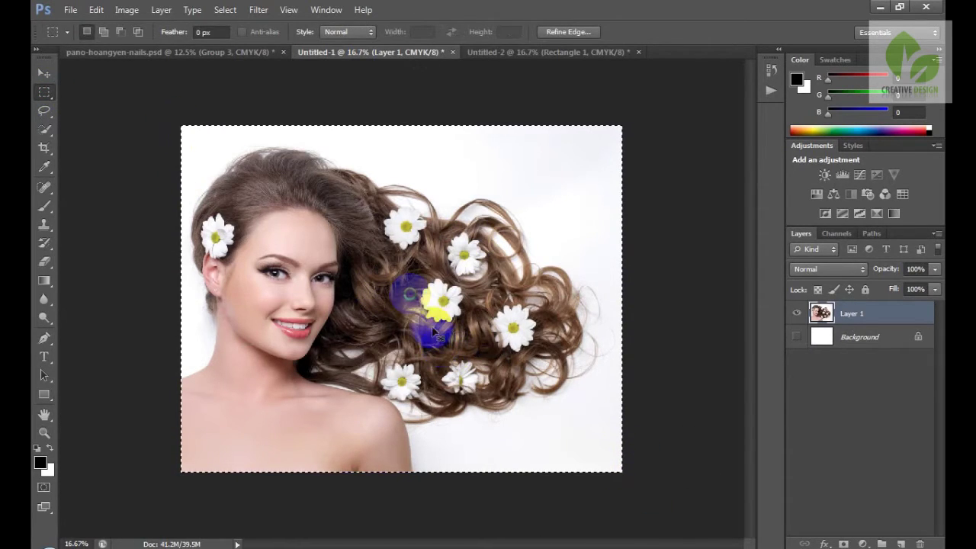
{"action": "right_click", "coordinate": [377, 54]}
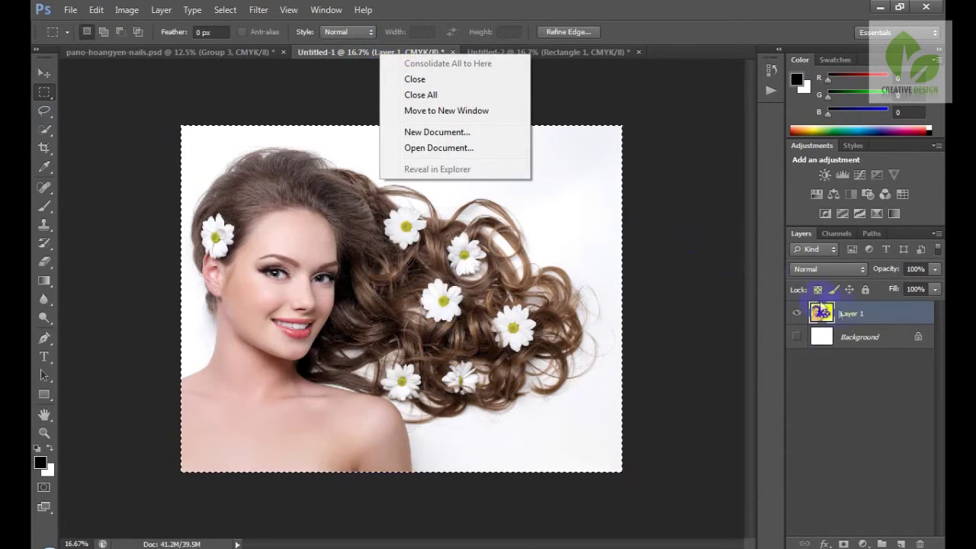
Step: Duplicate Layer 1 into the Untitled-2 document and view Untitled-2
{"action": "left_click", "coordinate": [860, 315]}
{"action": "right_click", "coordinate": [860, 315]}
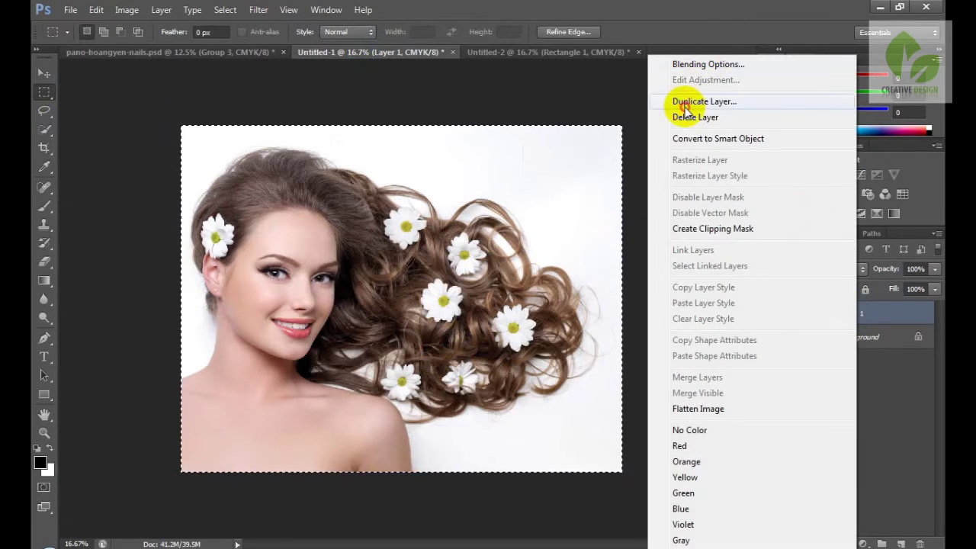
{"action": "left_click", "coordinate": [675, 99]}
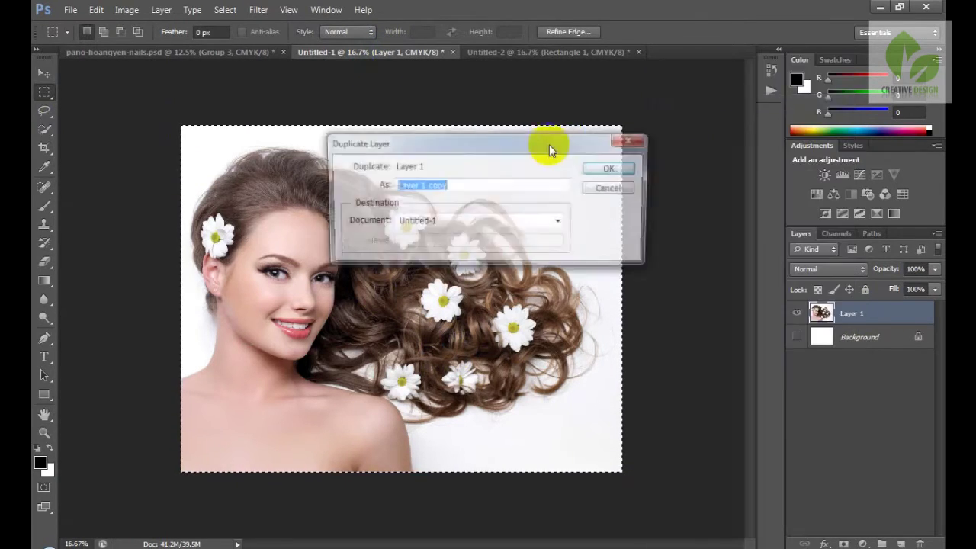
{"action": "left_click", "coordinate": [459, 221]}
{"action": "left_click", "coordinate": [414, 259]}
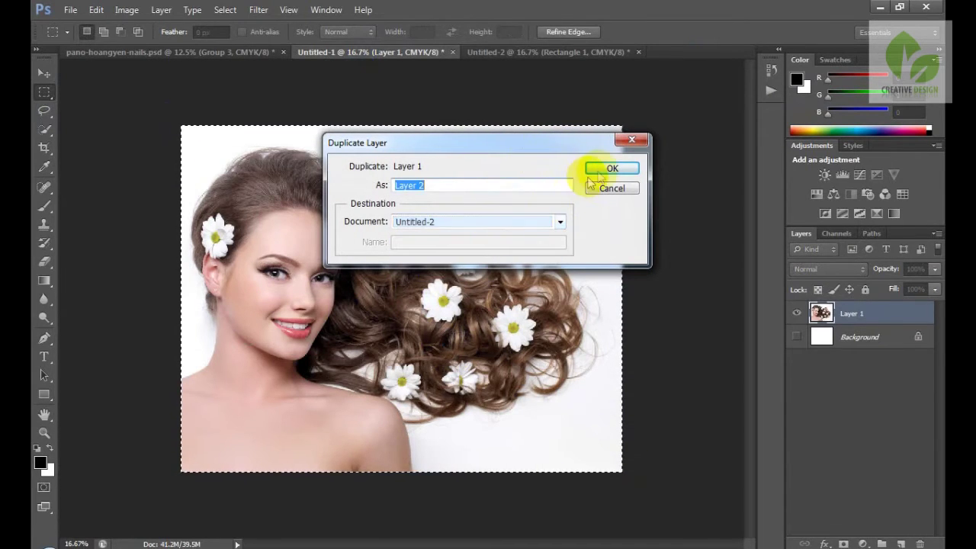
{"action": "left_click", "coordinate": [602, 169]}
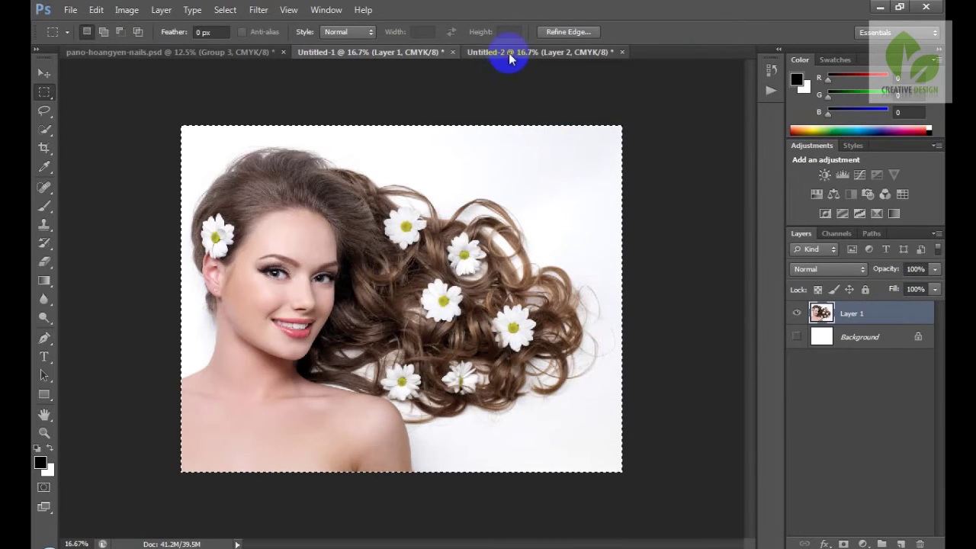
{"action": "left_click", "coordinate": [509, 55]}
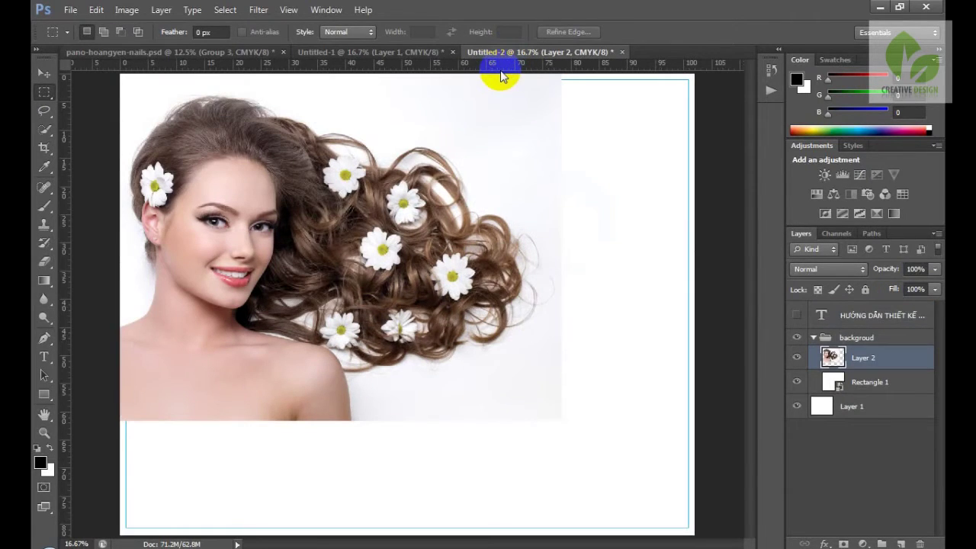
Step: Align the portrait and Rectangle 1 by their left and bottom edges
{"action": "key", "text": "ctrl+alt+c"}
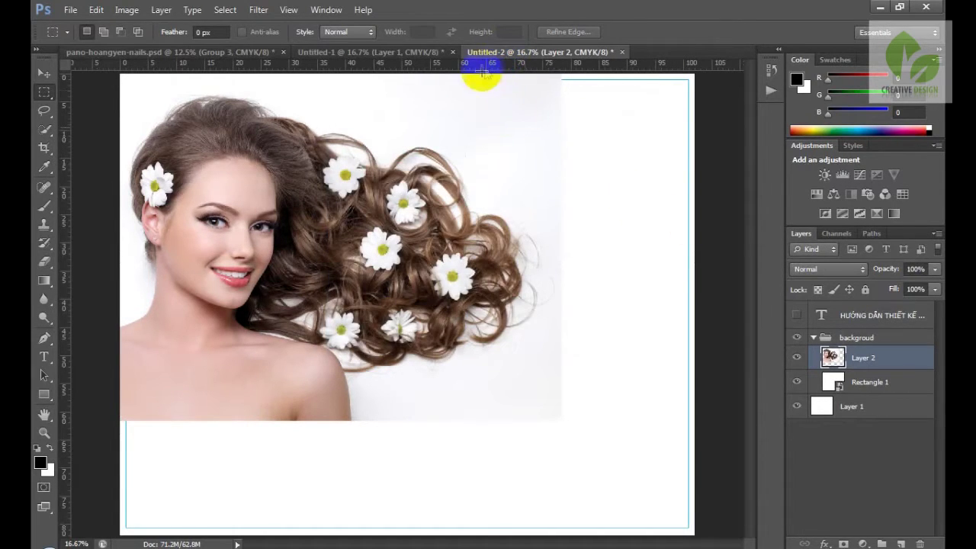
{"action": "right_click", "coordinate": [515, 52]}
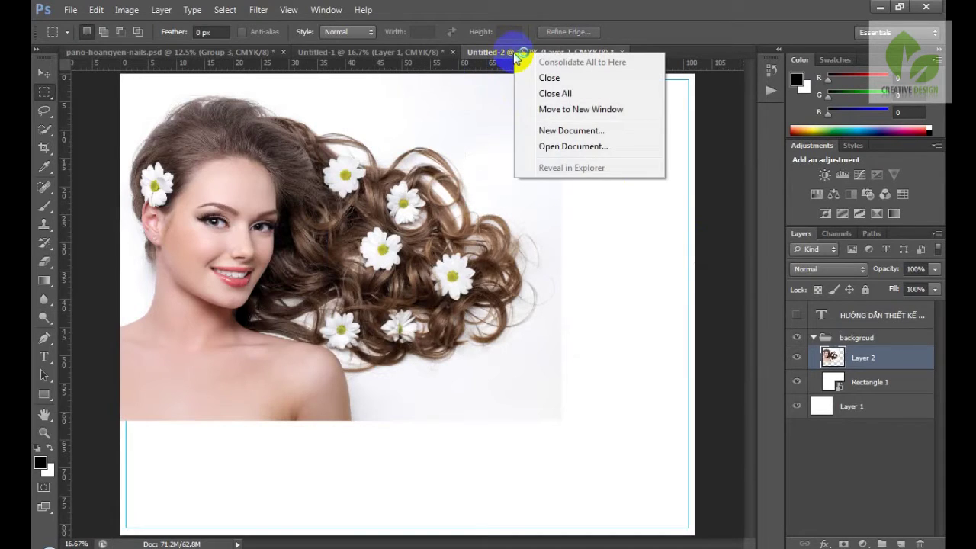
{"action": "left_click", "coordinate": [500, 177]}
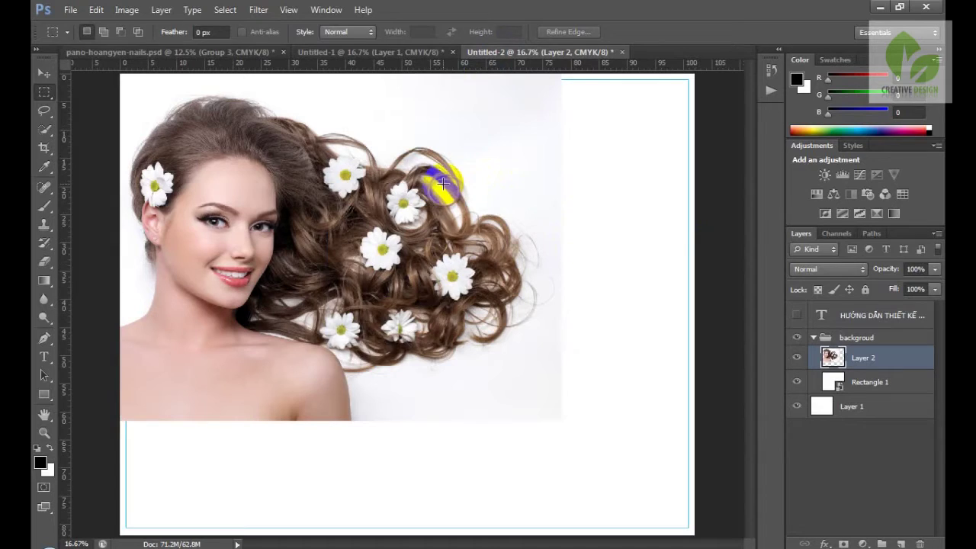
{"action": "key", "text": "v"}
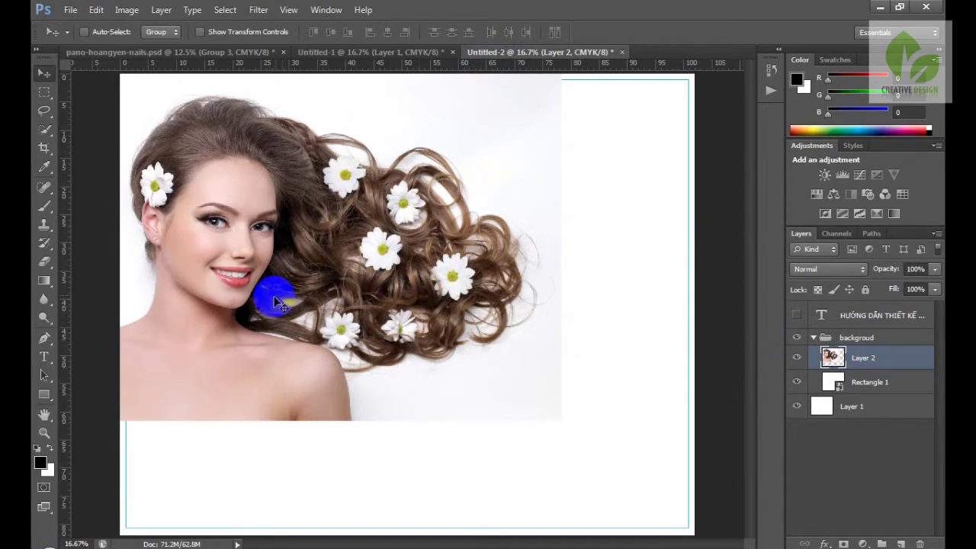
{"action": "left_click", "coordinate": [873, 386], "text": "shift"}
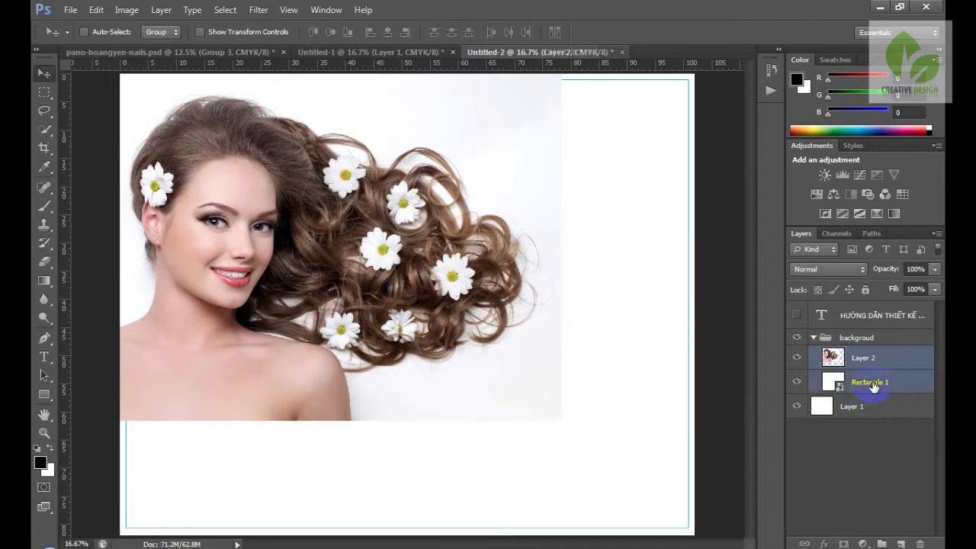
{"action": "left_click", "coordinate": [369, 35]}
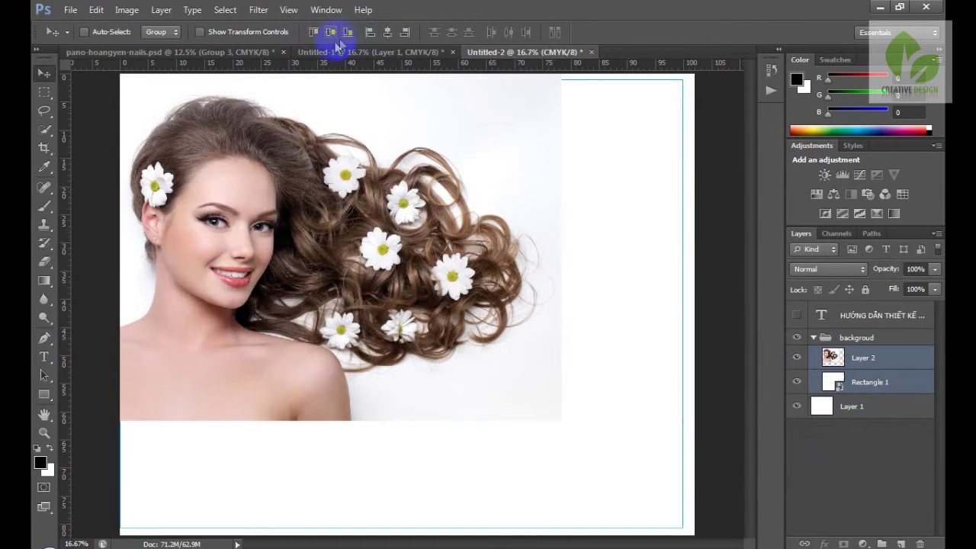
{"action": "left_click", "coordinate": [347, 34]}
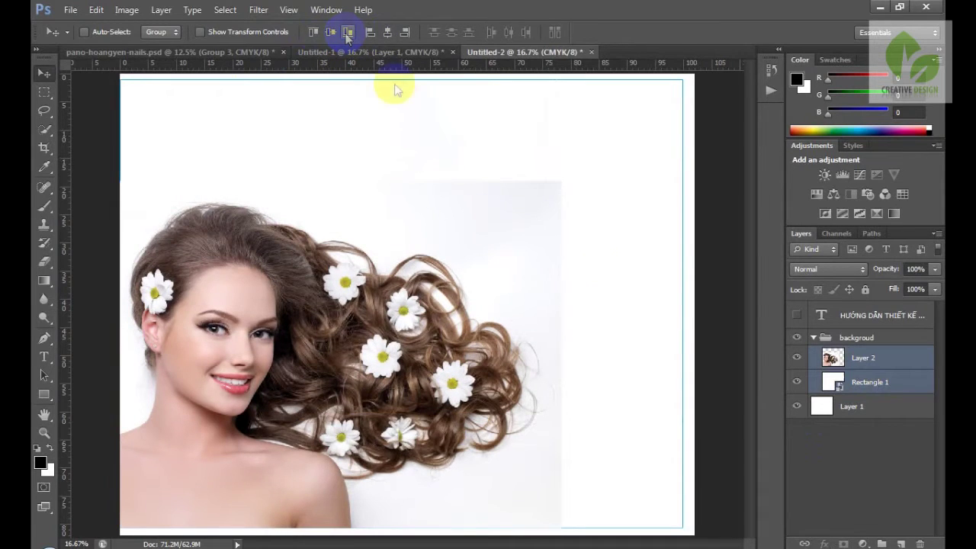
Step: Center them horizontally on the canvas, then shift the portrait left with a slight right nudge
{"action": "left_click", "coordinate": [869, 408], "text": "ctrl"}
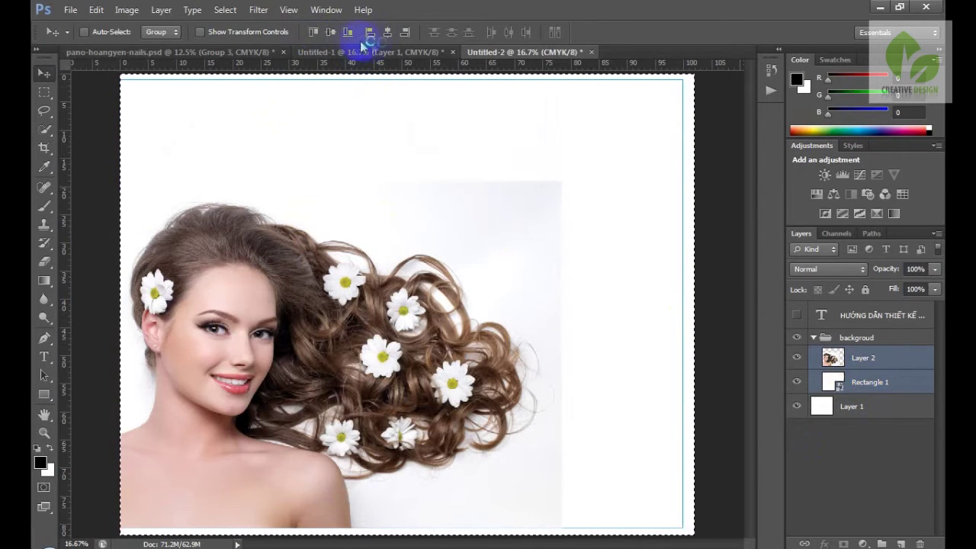
{"action": "left_click", "coordinate": [388, 32]}
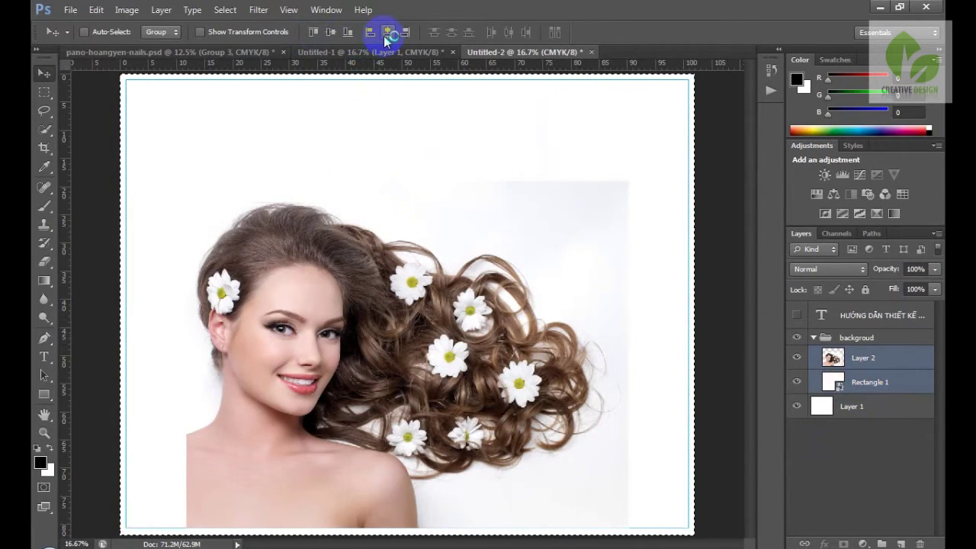
{"action": "left_click", "coordinate": [850, 357]}
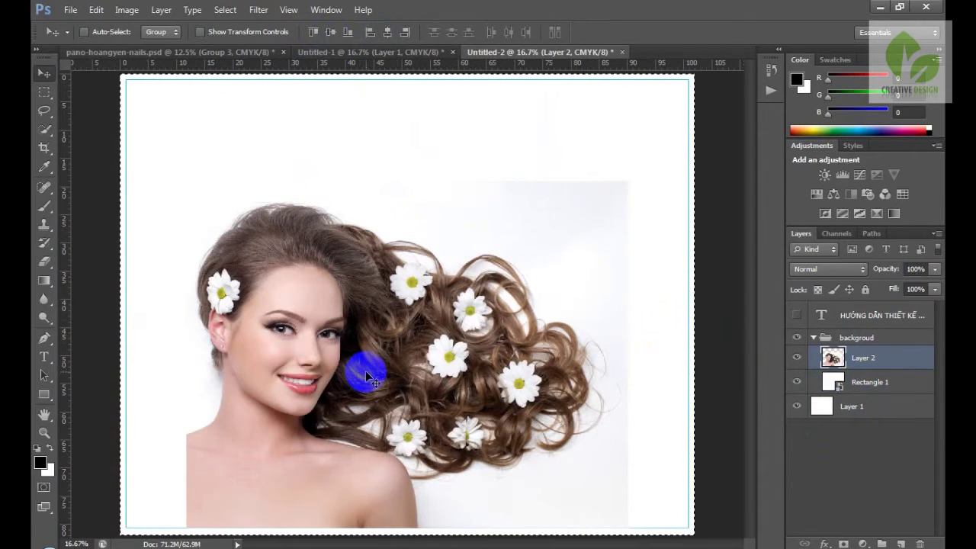
{"action": "key", "text": "ctrl+d"}
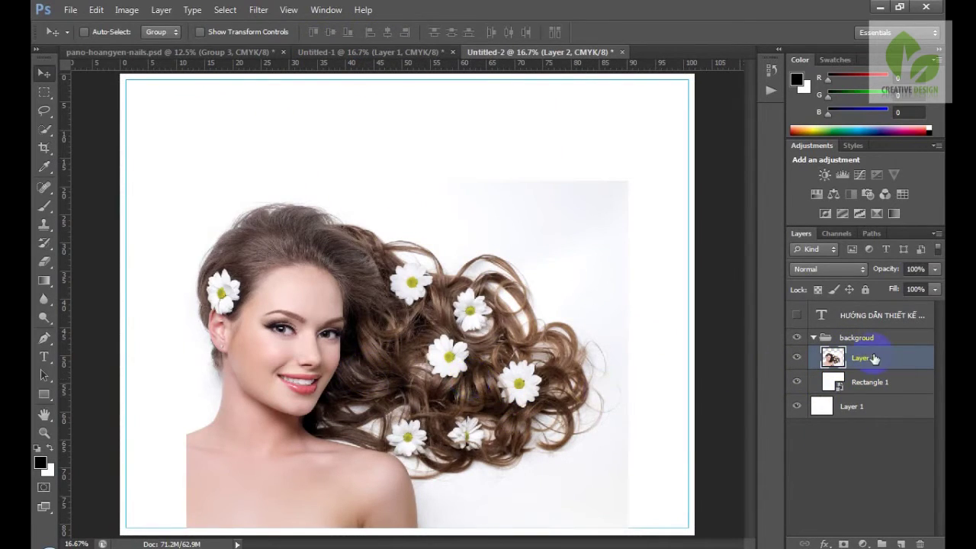
{"action": "left_click_drag", "start_coordinate": [298, 431], "coordinate": [243, 429]}
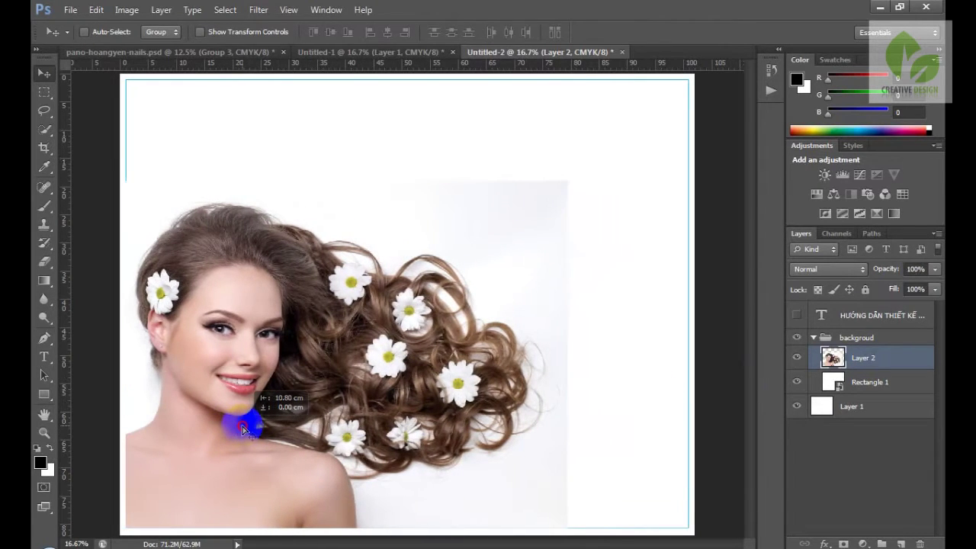
{"action": "key", "text": "shift+Right"}
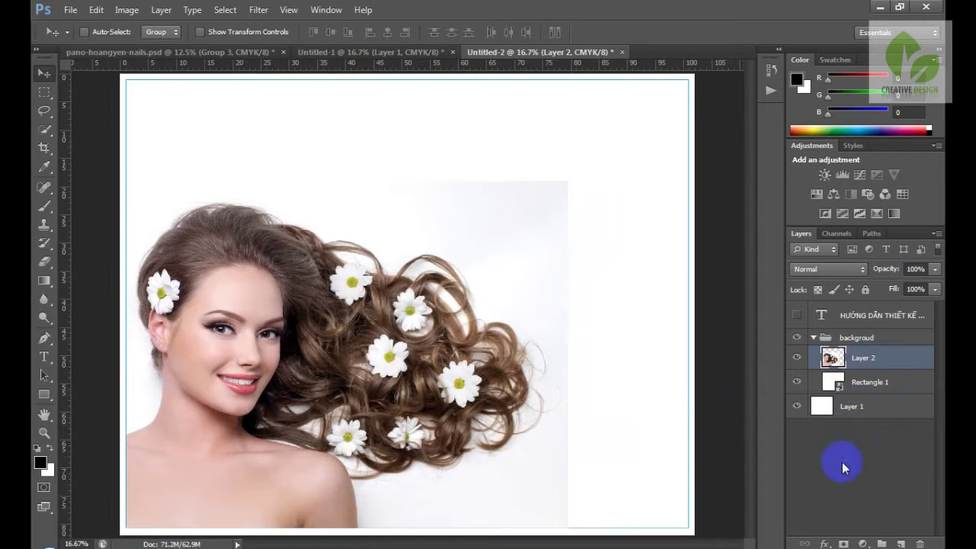
Step: Add a layer mask to Layer 2 and set a white-to-transparent gradient with black foreground
{"action": "left_click", "coordinate": [844, 544]}
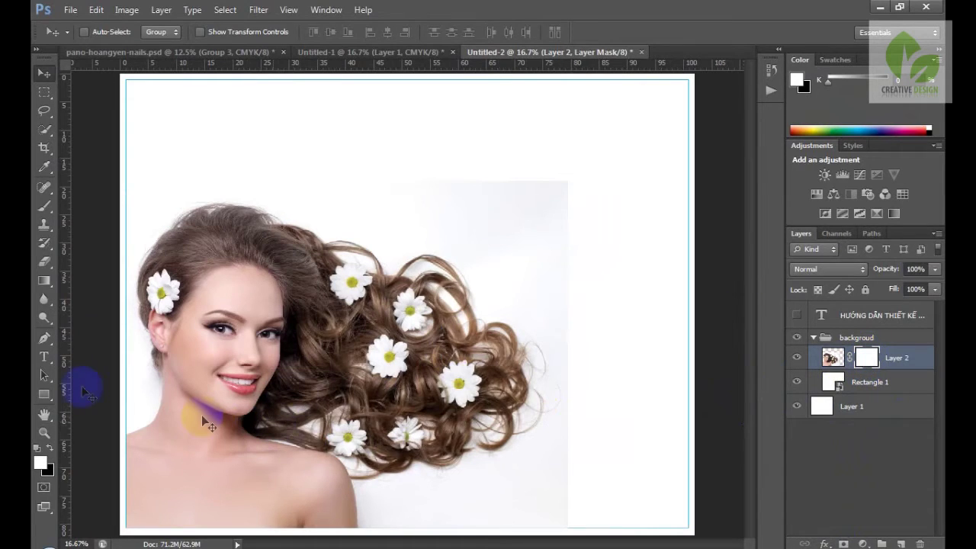
{"action": "left_click", "coordinate": [46, 282]}
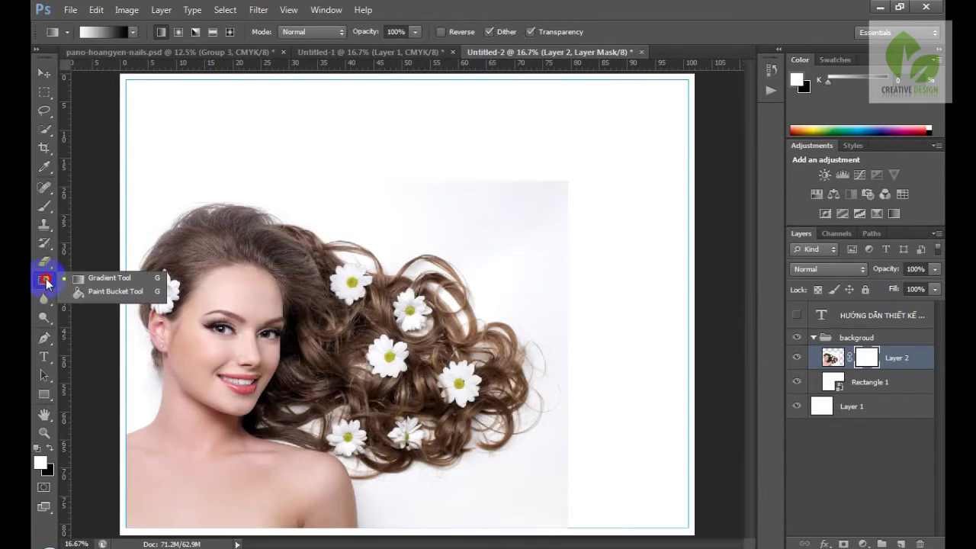
{"action": "left_click", "coordinate": [118, 276]}
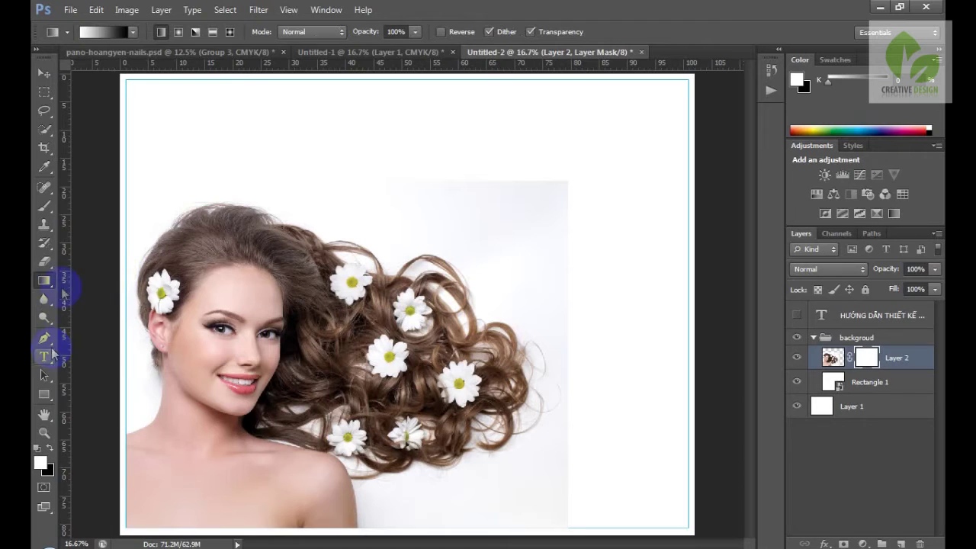
{"action": "left_click", "coordinate": [129, 32]}
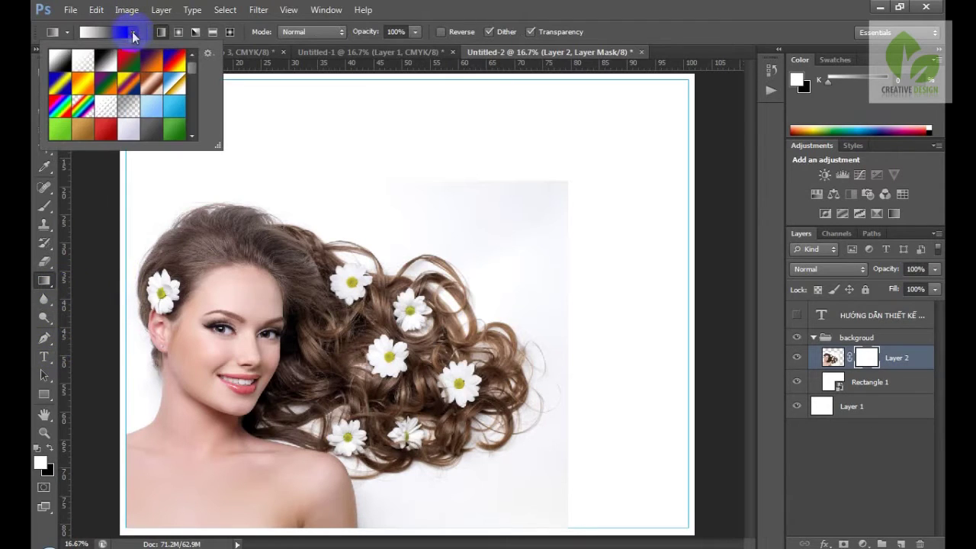
{"action": "double_click", "coordinate": [76, 61]}
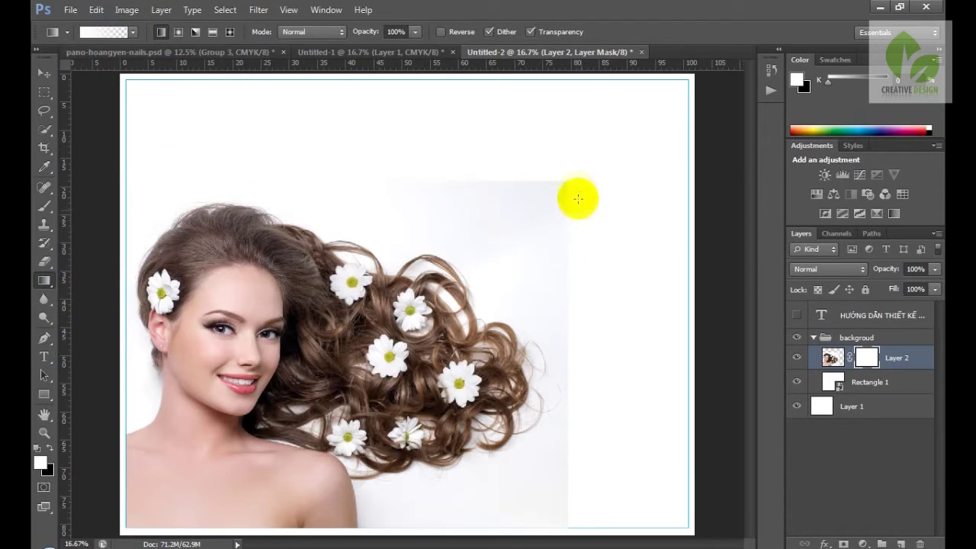
{"action": "mouse_move", "coordinate": [470, 308]}
{"action": "left_mouse_down"}
{"action": "mouse_move", "coordinate": [569, 187]}
{"action": "mouse_move", "coordinate": [546, 189]}
{"action": "left_mouse_up"}
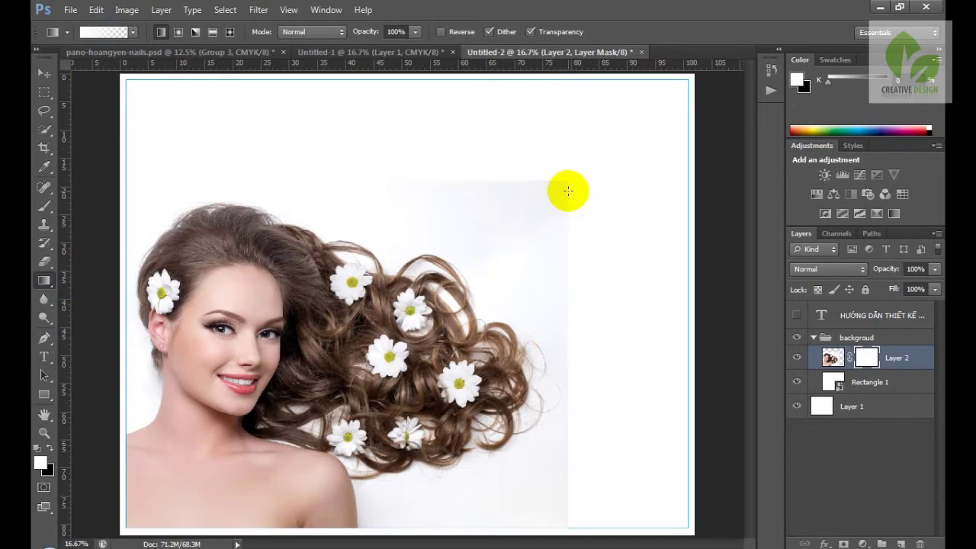
{"action": "key", "text": "x"}
Step: Drag mask gradients fading the top-right, hair ends and lower shoulder into white
{"action": "mouse_move", "coordinate": [576, 172]}
{"action": "left_mouse_down"}
{"action": "mouse_move", "coordinate": [492, 300]}
{"action": "mouse_move", "coordinate": [504, 275]}
{"action": "left_mouse_up"}
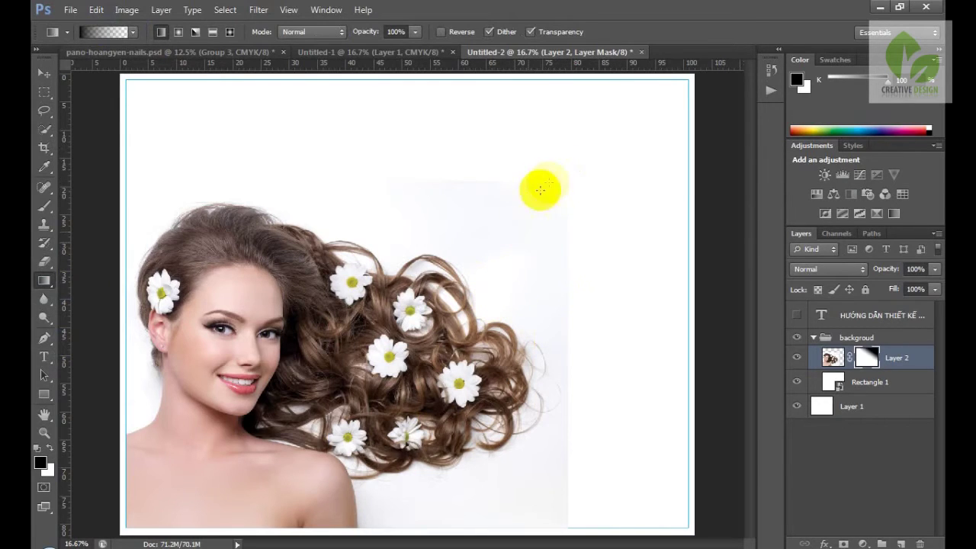
{"action": "left_click_drag", "start_coordinate": [554, 176], "coordinate": [480, 320]}
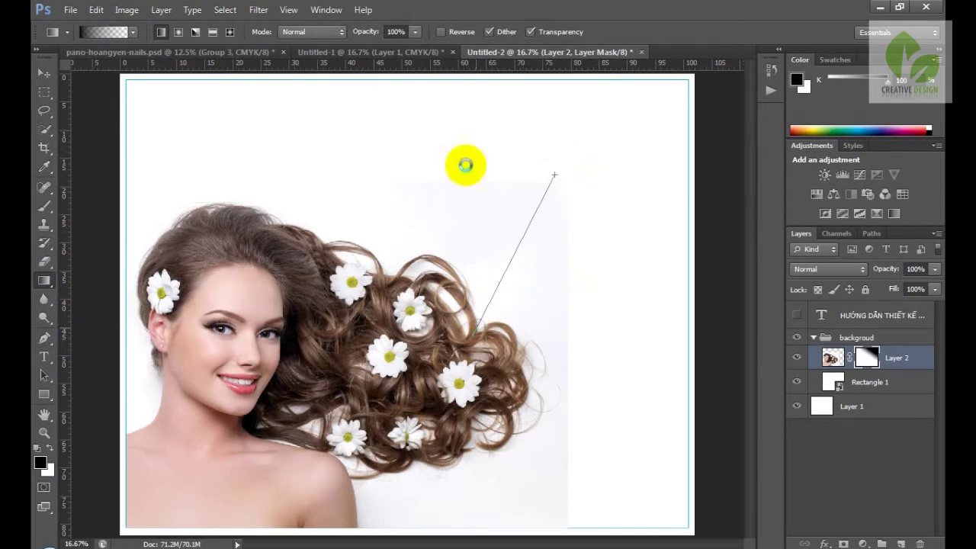
{"action": "left_click_drag", "start_coordinate": [471, 164], "coordinate": [440, 290]}
{"action": "left_click_drag", "start_coordinate": [558, 531], "coordinate": [488, 432]}
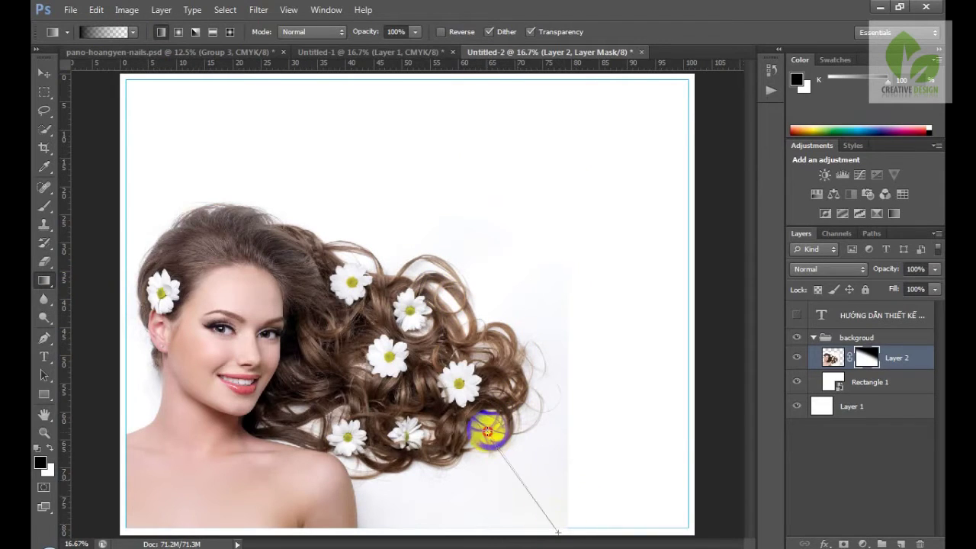
{"action": "mouse_move", "coordinate": [603, 410]}
{"action": "left_mouse_down"}
{"action": "mouse_move", "coordinate": [555, 346]}
{"action": "mouse_move", "coordinate": [580, 333]}
{"action": "mouse_move", "coordinate": [507, 416]}
{"action": "mouse_move", "coordinate": [356, 528]}
{"action": "left_mouse_up"}
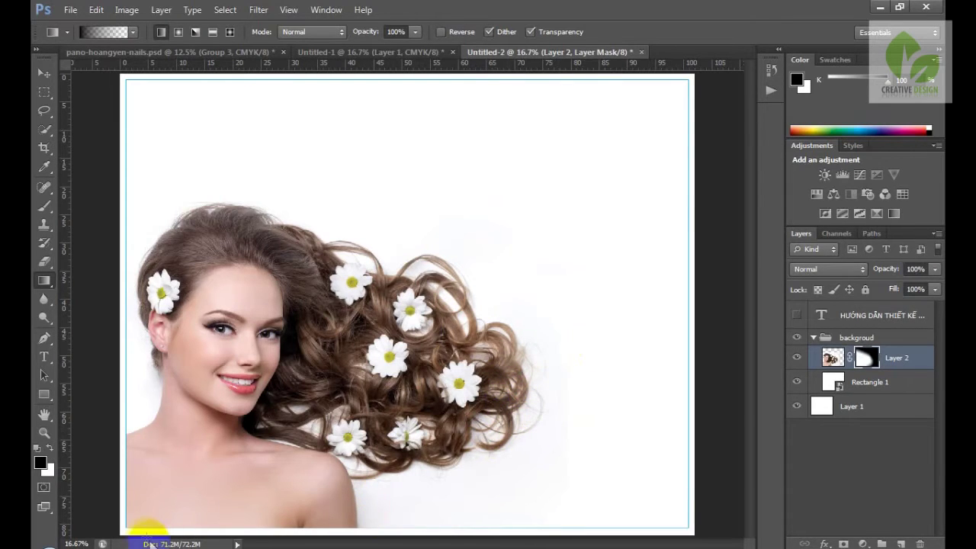
{"action": "left_click_drag", "start_coordinate": [355, 528], "coordinate": [336, 481]}
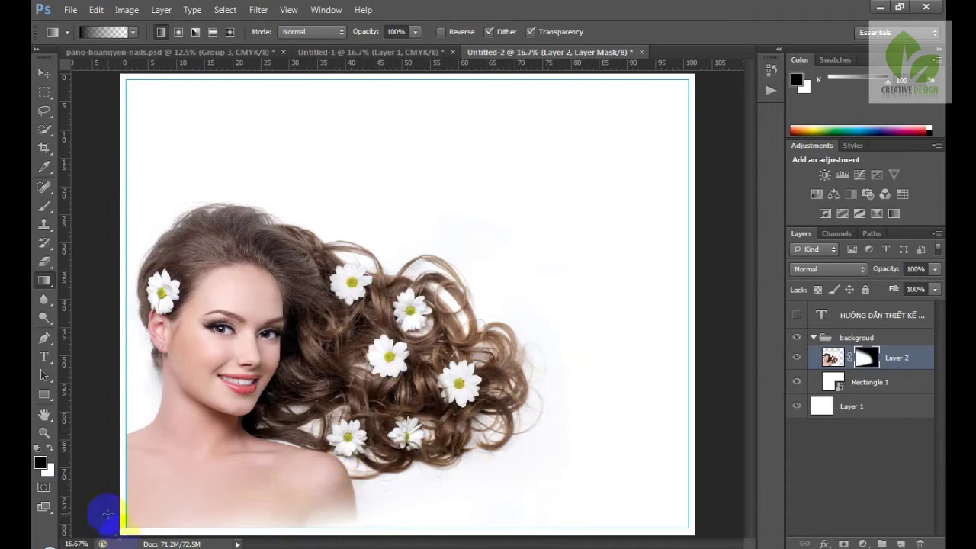
{"action": "mouse_move", "coordinate": [125, 528]}
{"action": "left_mouse_down"}
{"action": "mouse_move", "coordinate": [150, 494]}
{"action": "mouse_move", "coordinate": [160, 503]}
{"action": "mouse_move", "coordinate": [200, 482]}
{"action": "left_mouse_up"}
{"action": "mouse_move", "coordinate": [350, 526]}
{"action": "left_mouse_down"}
{"action": "mouse_move", "coordinate": [323, 485]}
{"action": "mouse_move", "coordinate": [315, 506]}
{"action": "left_mouse_up"}
{"action": "left_click_drag", "start_coordinate": [564, 366], "coordinate": [449, 275]}
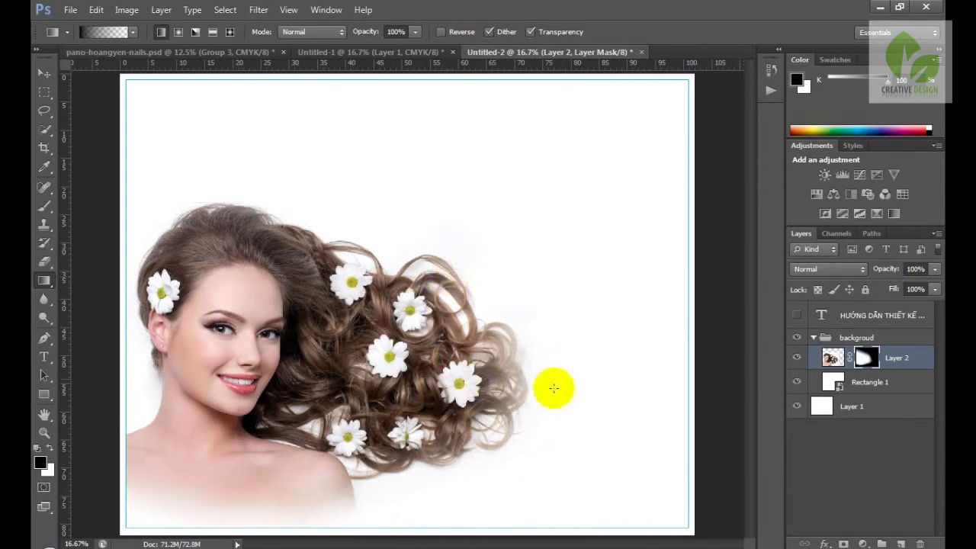
{"action": "key", "text": "v"}
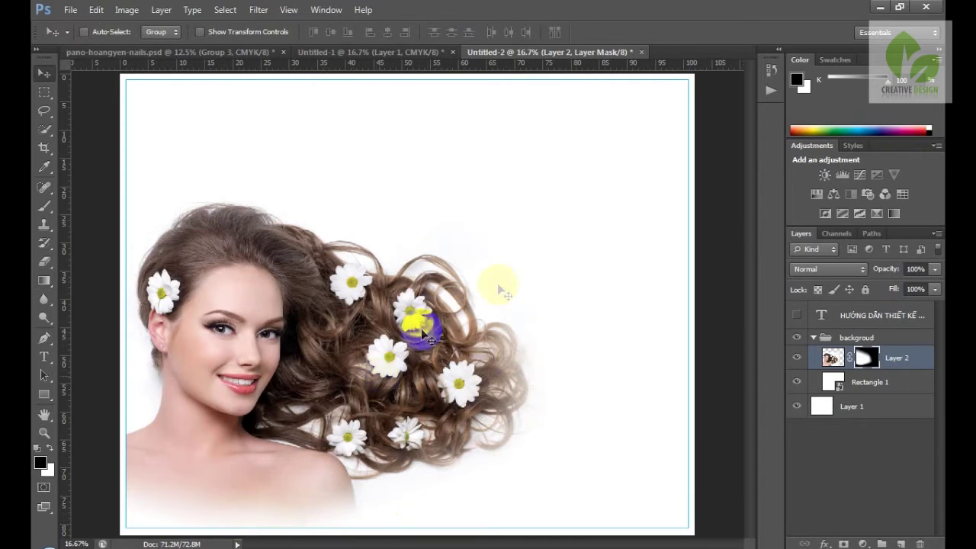
Step: Free-transform the masked portrait down to about 94.7% from its top-right corner
{"action": "key", "text": "ctrl+t"}
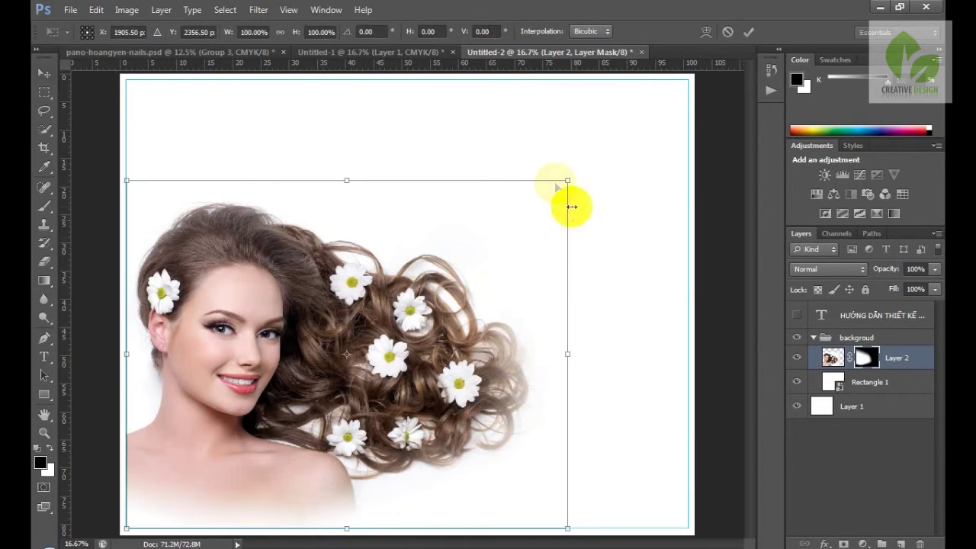
{"action": "left_click_drag", "start_coordinate": [561, 181], "coordinate": [543, 199]}
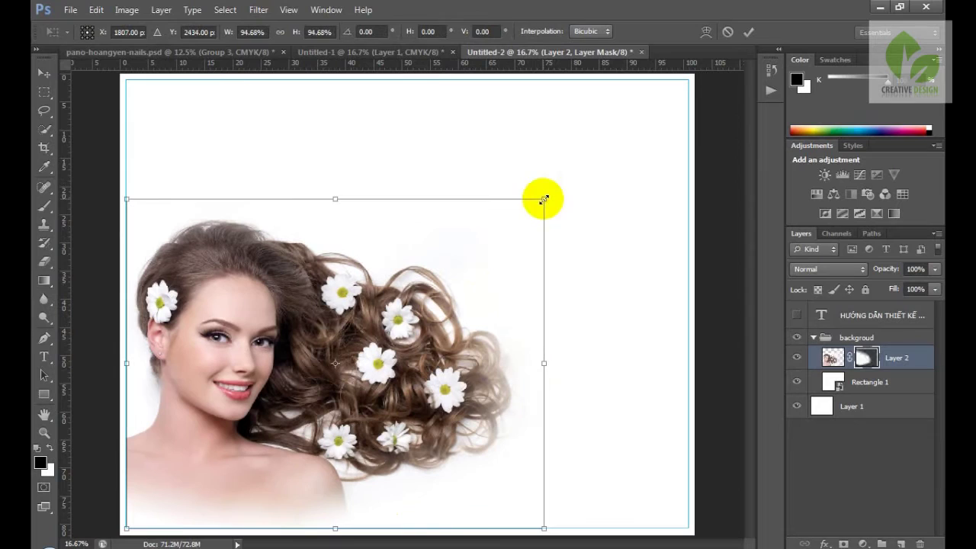
{"action": "double_click", "coordinate": [312, 324]}
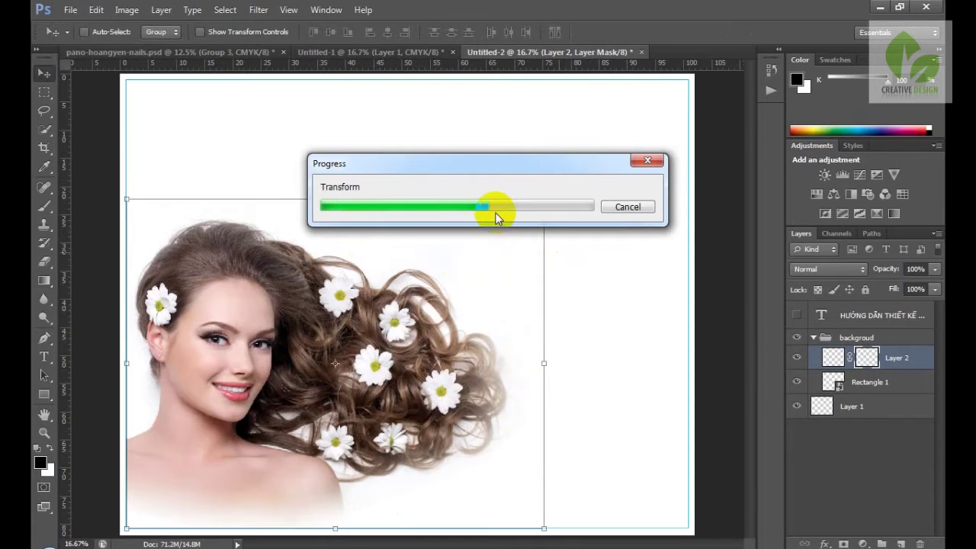
Step: Save the design as design-pano-nail-hoang-yen.psd with maximum compatibility
{"action": "left_click", "coordinate": [69, 11]}
{"action": "left_click", "coordinate": [105, 172]}
{"action": "type", "text": "design-pano-nail-hoang-yen.psd"}
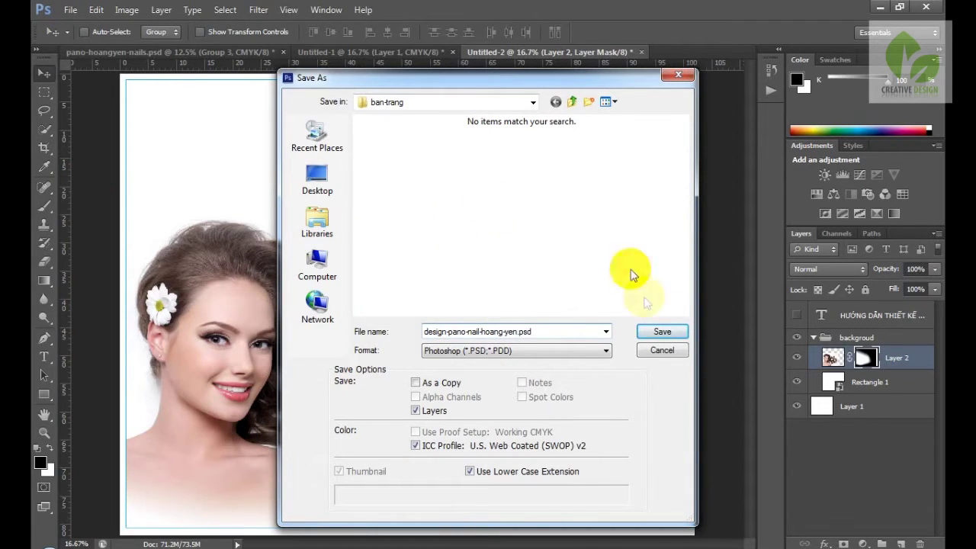
{"action": "left_click", "coordinate": [659, 332]}
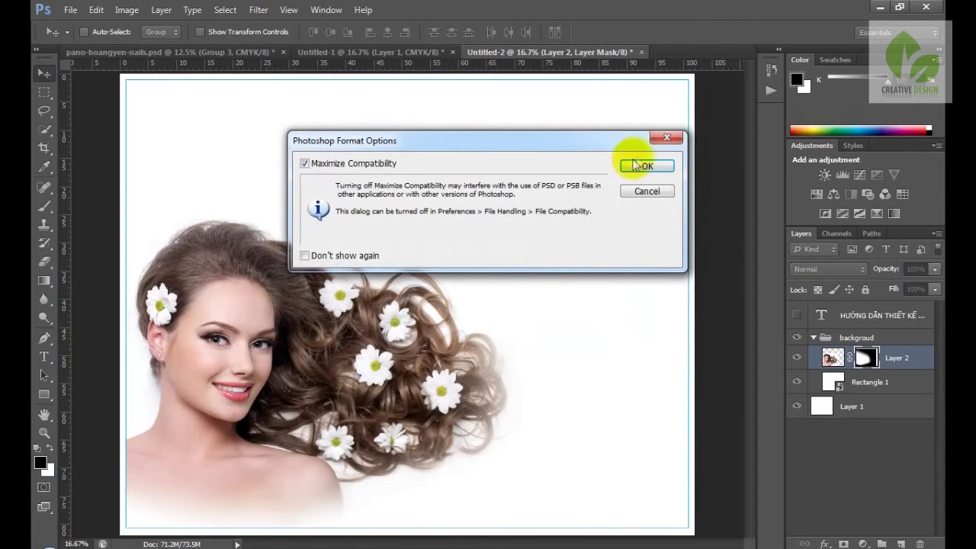
{"action": "left_click", "coordinate": [642, 167]}
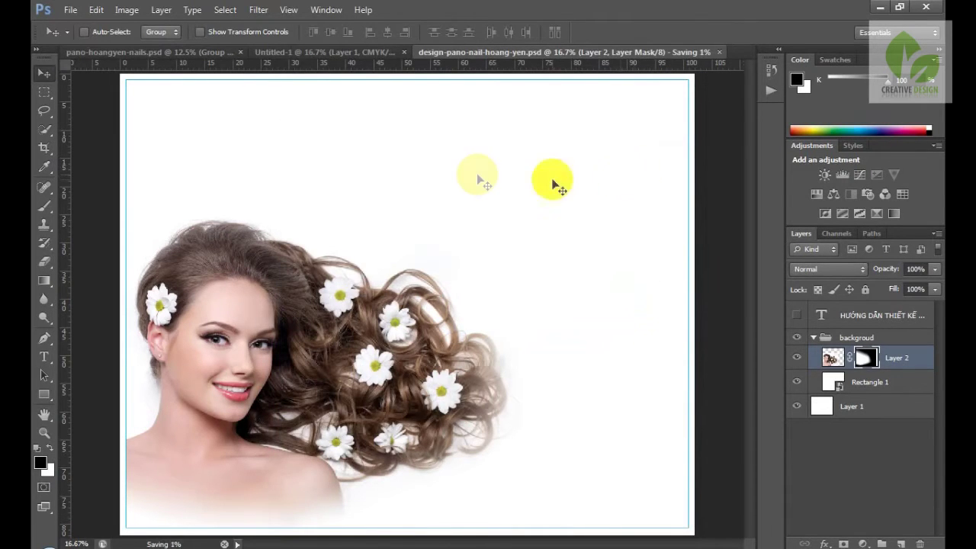
{"action": "left_click", "coordinate": [99, 53]}
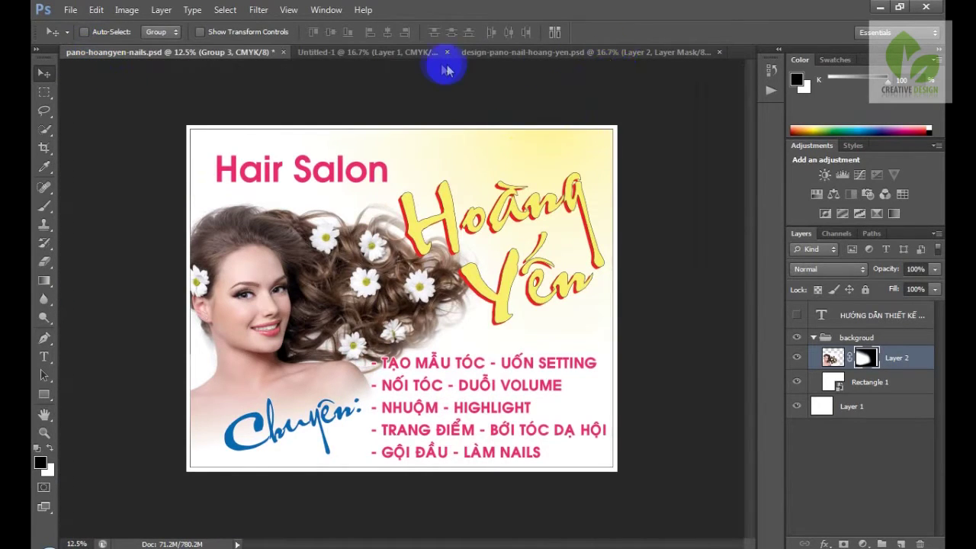
Step: Return to design-pano-nail-hoang-yen.psd and show the Type tool variants
{"action": "left_click", "coordinate": [503, 59]}
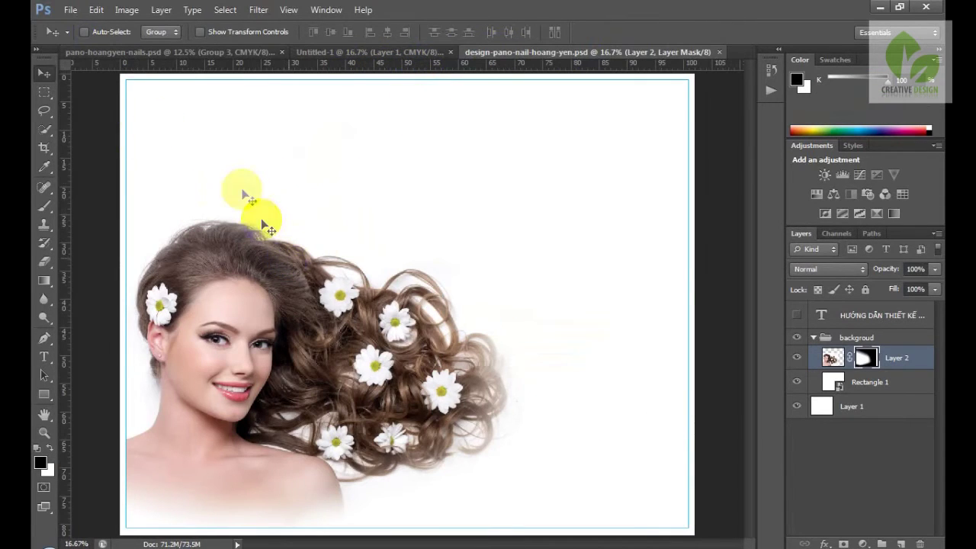
{"action": "key", "text": "t"}
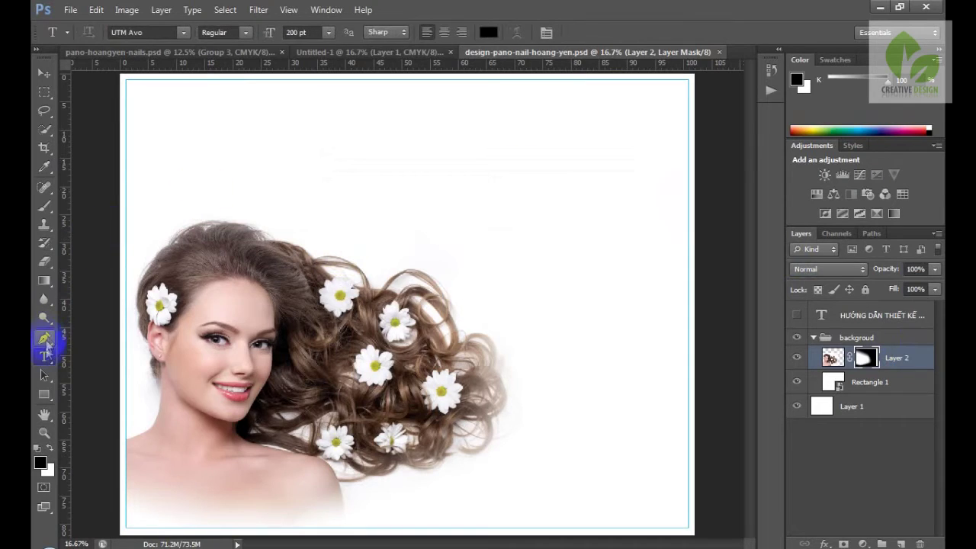
{"action": "right_click", "coordinate": [48, 363]}
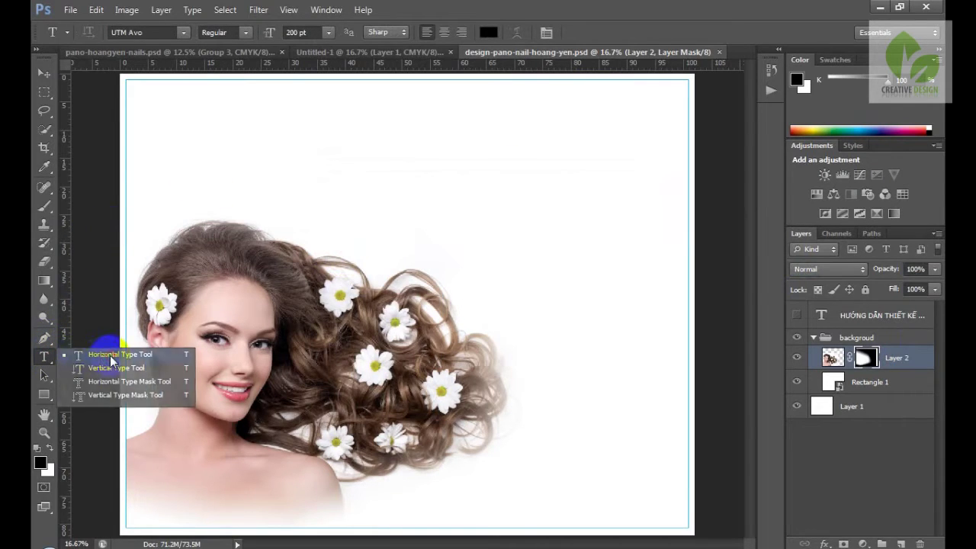
Step: Add a new layer above the backgroud group and type the HAIR SALON title near the top-left
{"action": "left_click", "coordinate": [114, 352]}
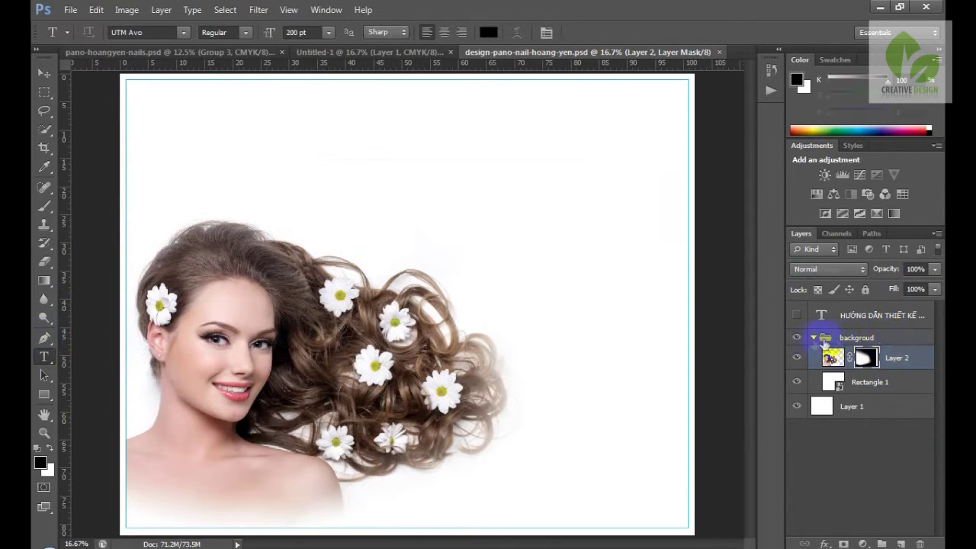
{"action": "left_click", "coordinate": [825, 337]}
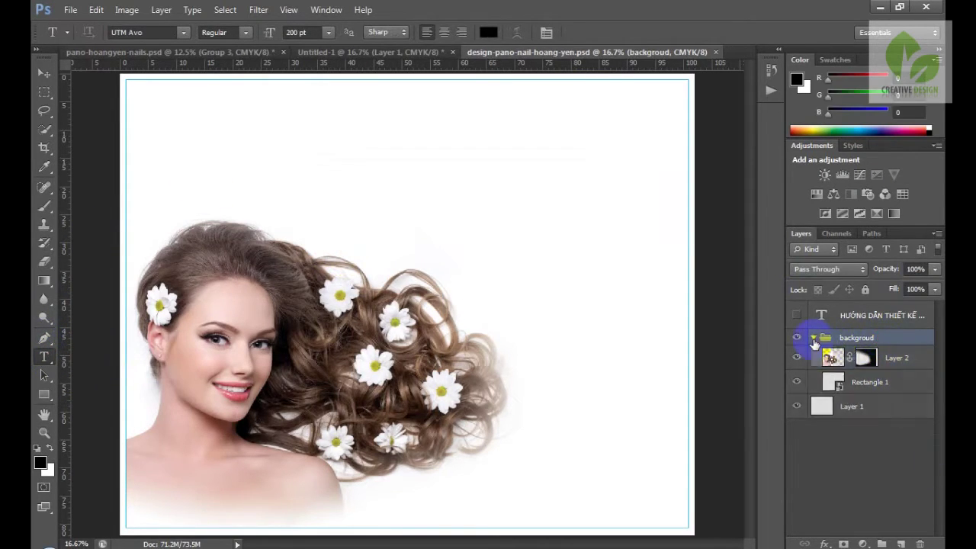
{"action": "left_click", "coordinate": [901, 543]}
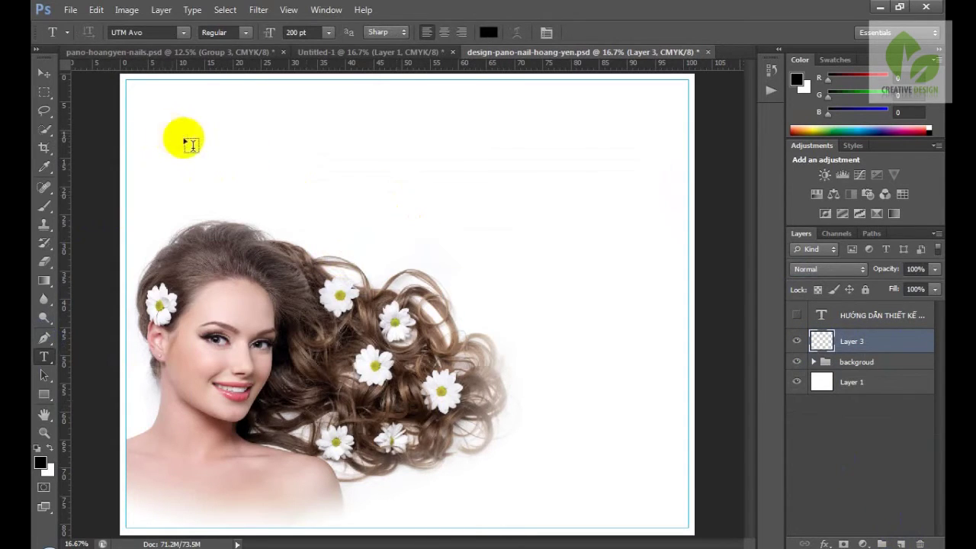
{"action": "left_click", "coordinate": [185, 140]}
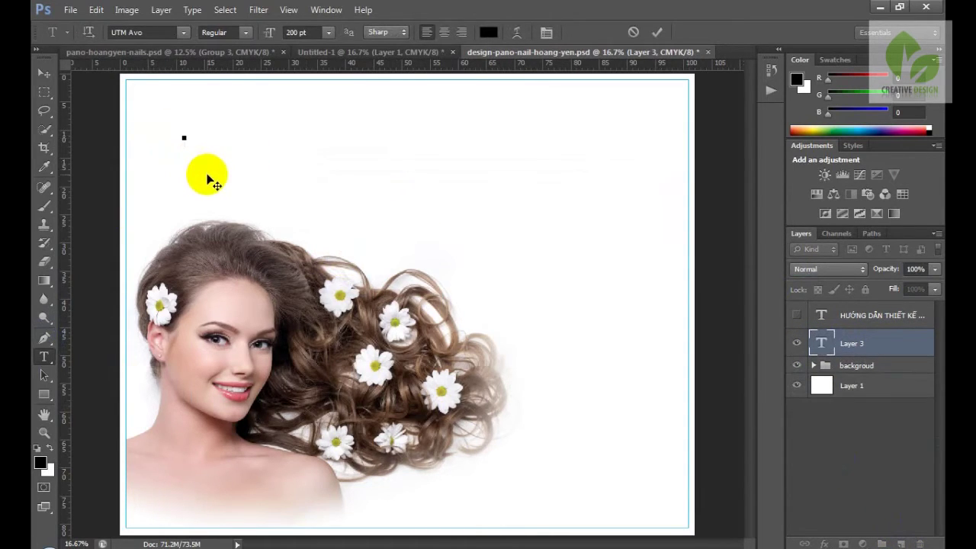
{"action": "type", "text": "HAIR SA"}
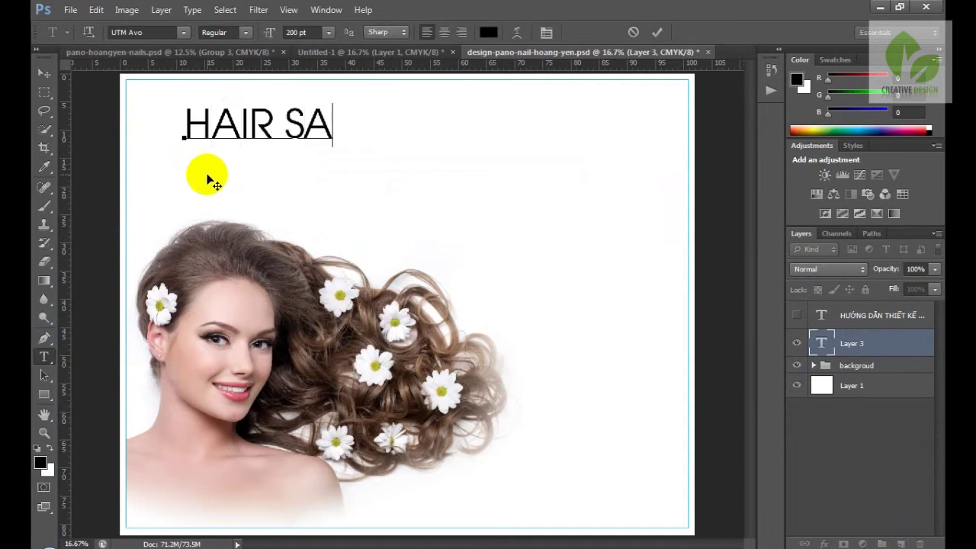
{"action": "type", "text": "LON"}
Step: Make the title Bold at 150 pt and shift it slightly left
{"action": "key", "text": "ctrl+a"}
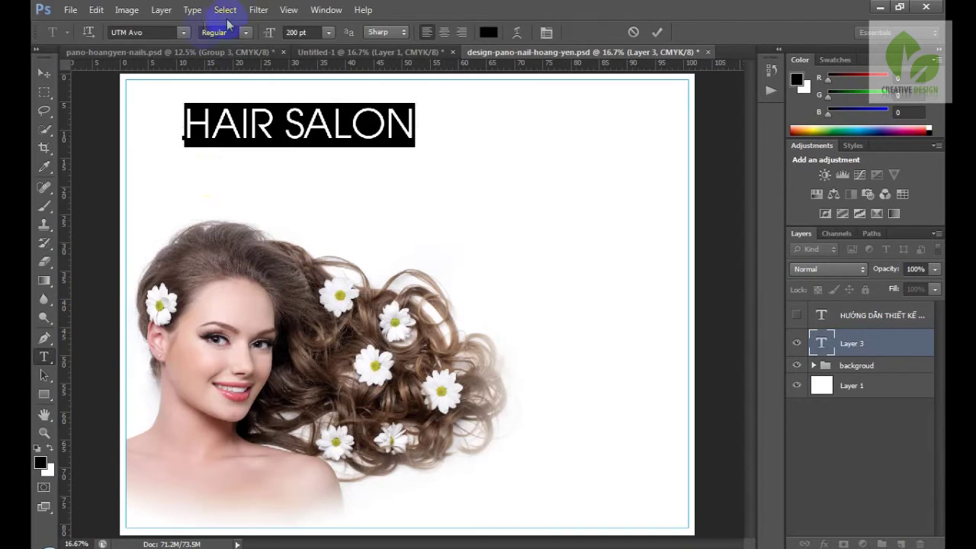
{"action": "left_click", "coordinate": [244, 35]}
{"action": "left_click", "coordinate": [220, 68]}
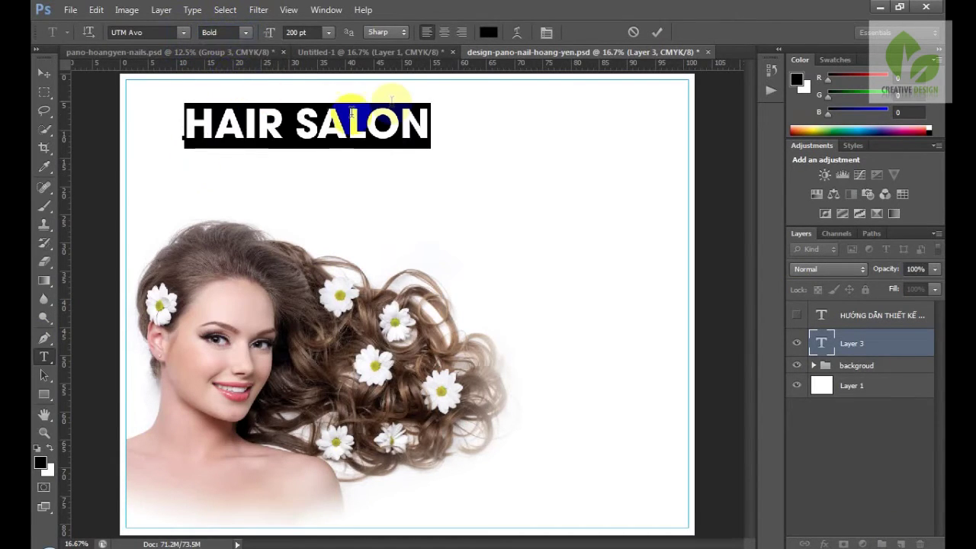
{"action": "left_click_drag", "start_coordinate": [296, 32], "coordinate": [271, 44]}
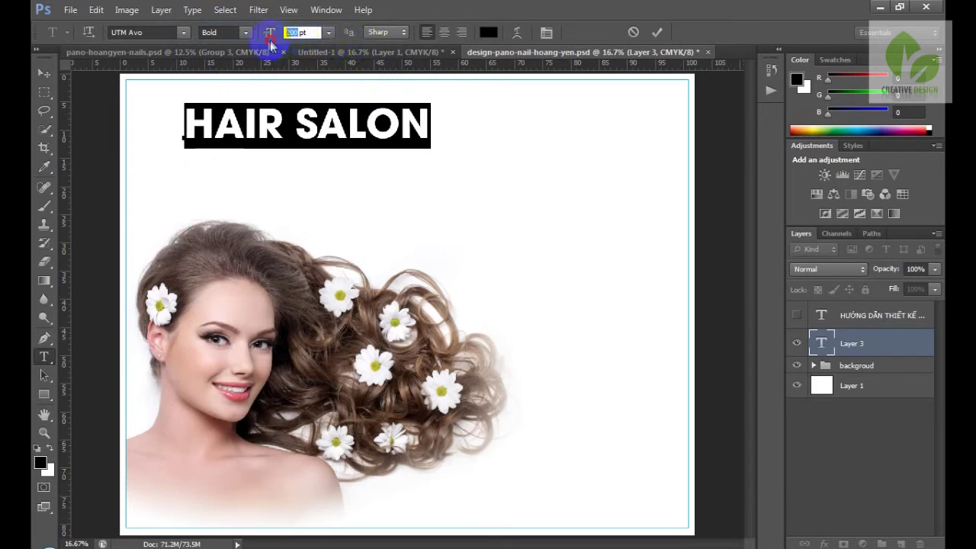
{"action": "type", "text": "150"}
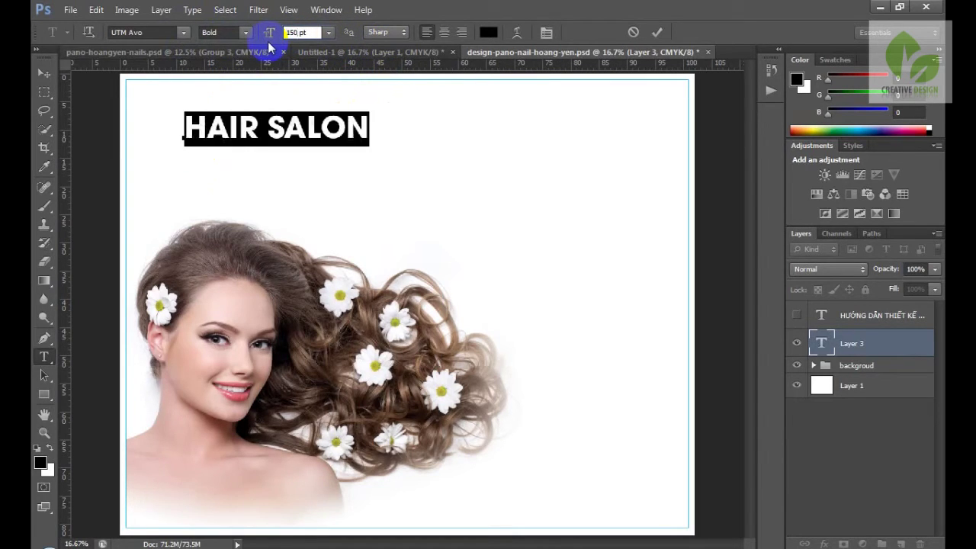
{"action": "left_click", "coordinate": [43, 74]}
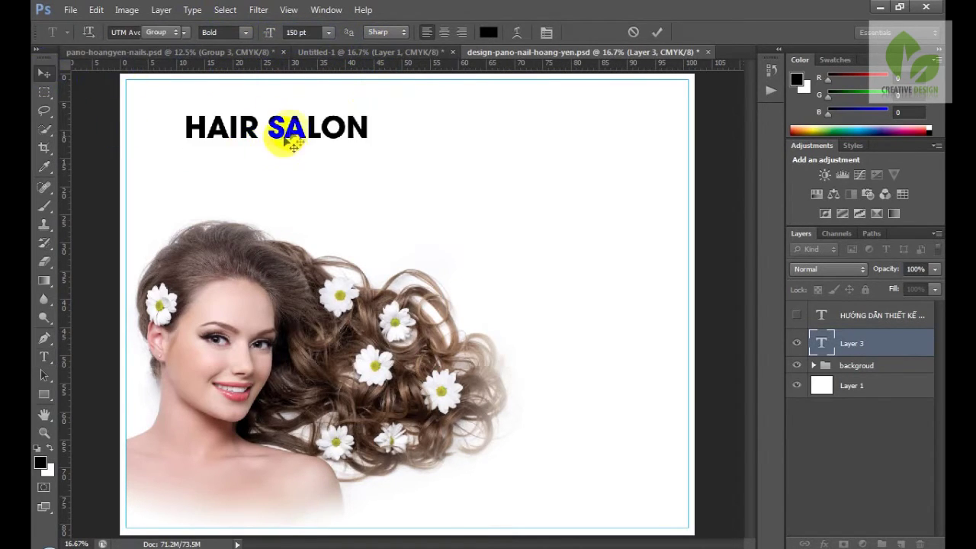
{"action": "left_click_drag", "start_coordinate": [298, 134], "coordinate": [263, 130]}
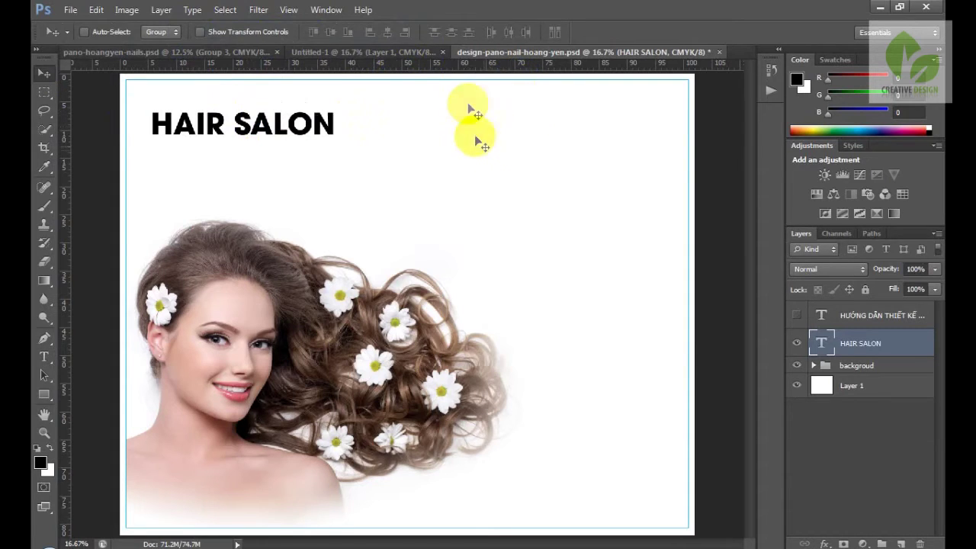
{"action": "key", "text": "t"}
{"action": "left_click", "coordinate": [488, 32]}
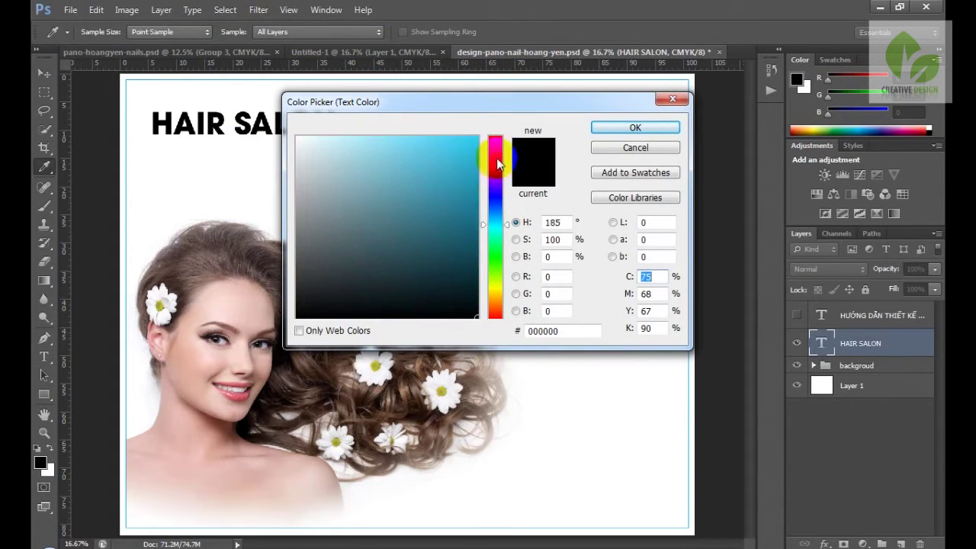
Step: Colour the HAIR SALON title hot pink fe00b3
{"action": "left_click", "coordinate": [496, 158]}
{"action": "left_click", "coordinate": [474, 138]}
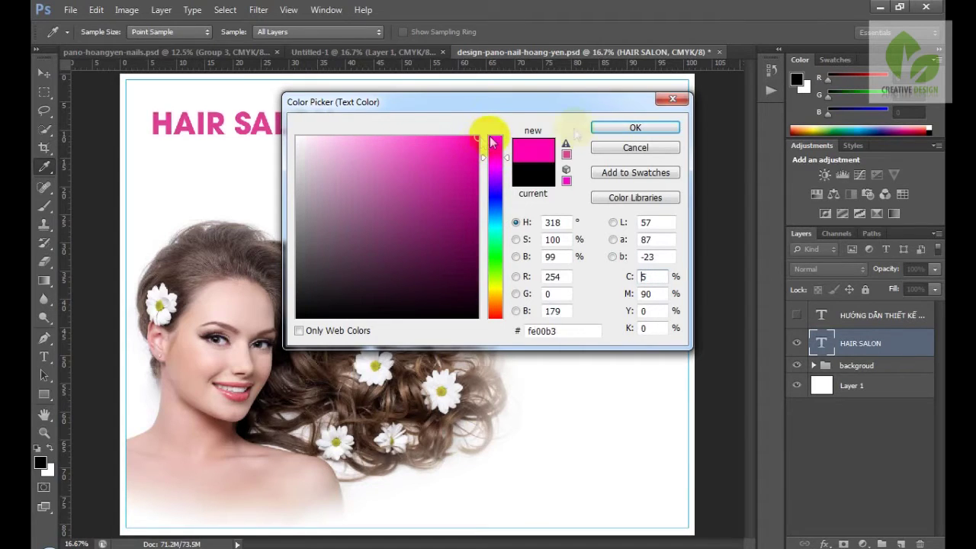
{"action": "left_click", "coordinate": [631, 125]}
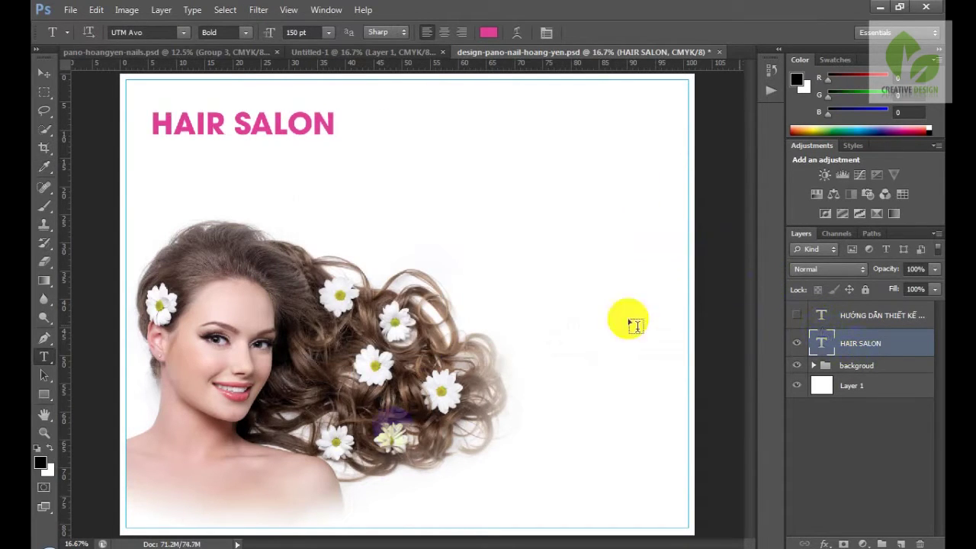
Step: Select all of the service list text in Notepad++
{"action": "left_click", "coordinate": [263, 545]}
{"action": "left_click", "coordinate": [294, 181]}
{"action": "key", "text": "ctrl+a"}
{"action": "key", "text": "super+d"}
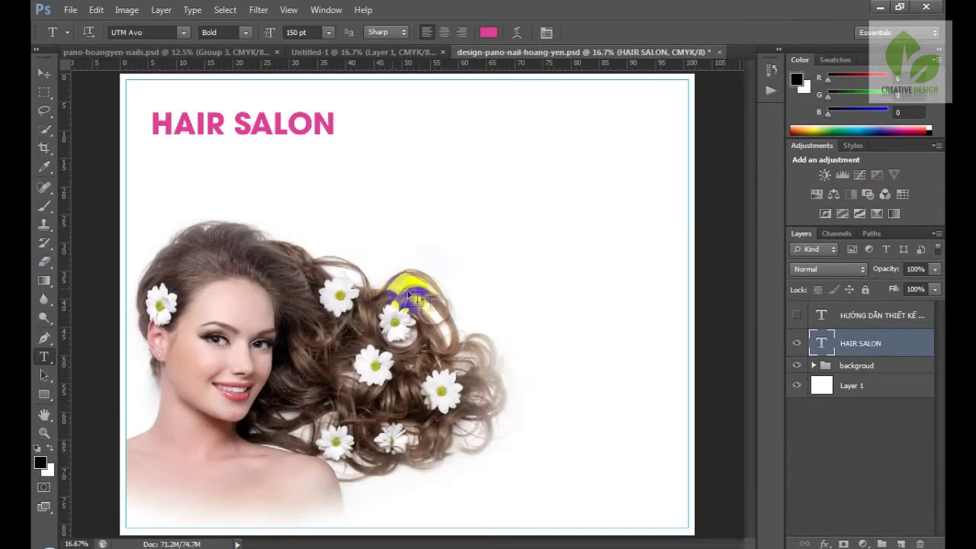
Step: Paste the service list into a text box right of the portrait
{"action": "left_click_drag", "start_coordinate": [401, 284], "coordinate": [663, 494]}
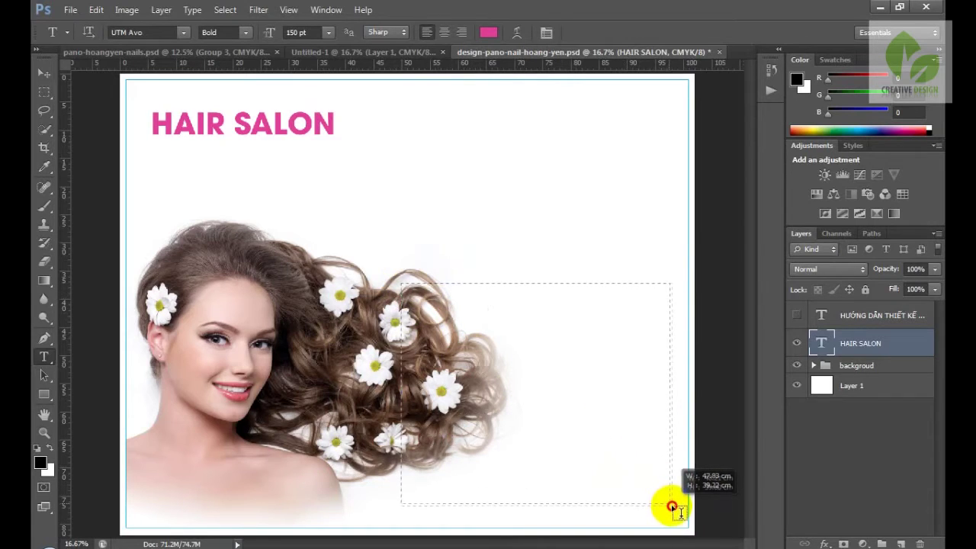
{"action": "left_click_drag", "start_coordinate": [663, 494], "coordinate": [673, 506]}
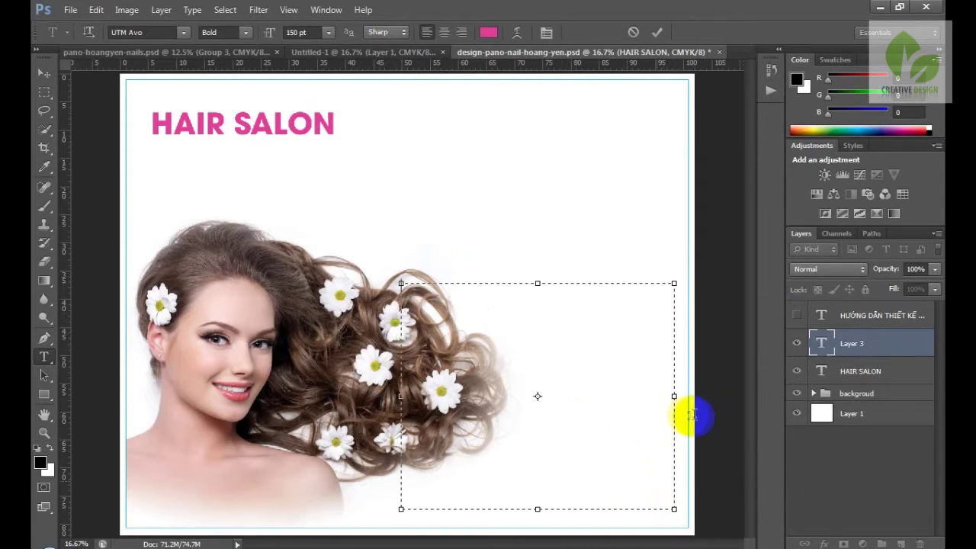
{"action": "key", "text": "ctrl+v"}
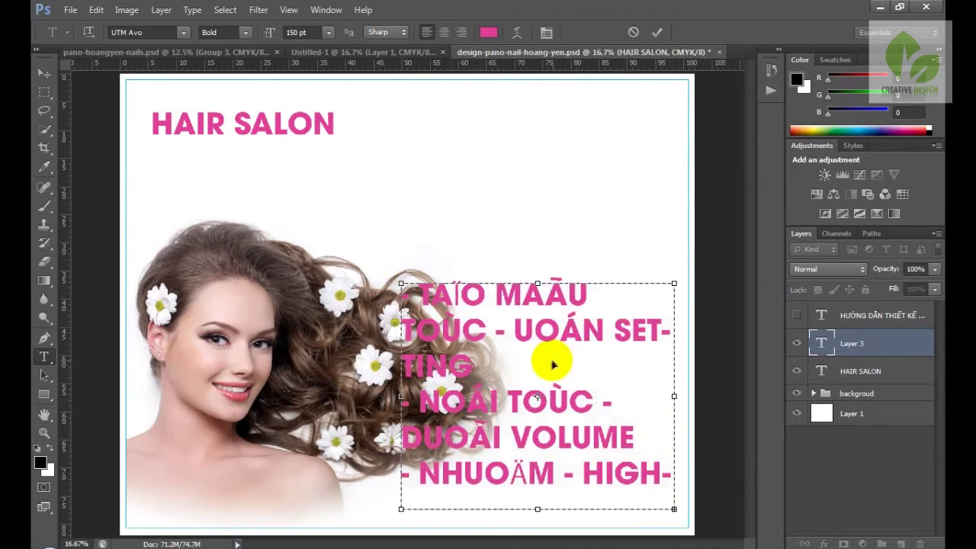
{"action": "key", "text": "ctrl+a"}
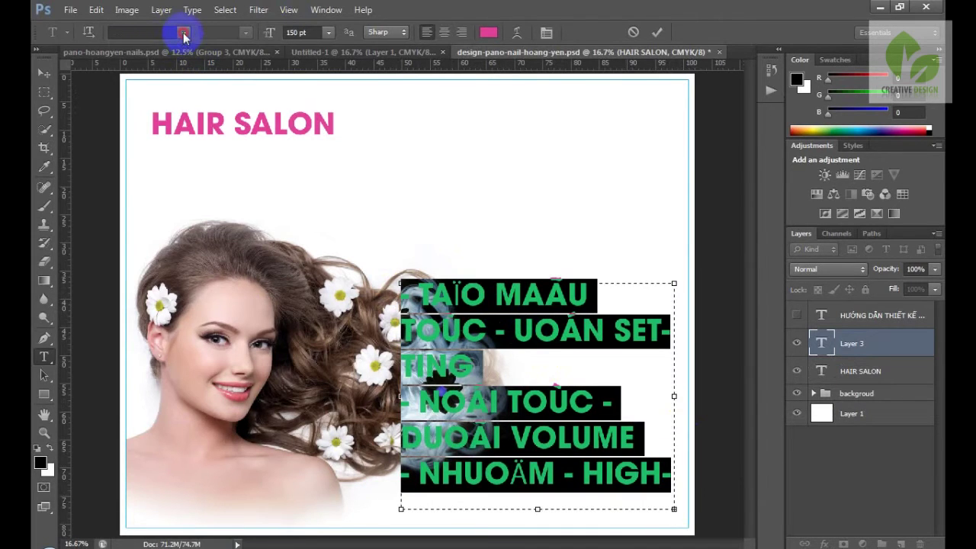
Step: Check the font list and the finished pano-hoangyen-nails.psd reference, then return to Notepad++
{"action": "left_click", "coordinate": [183, 34]}
{"action": "left_click", "coordinate": [183, 32]}
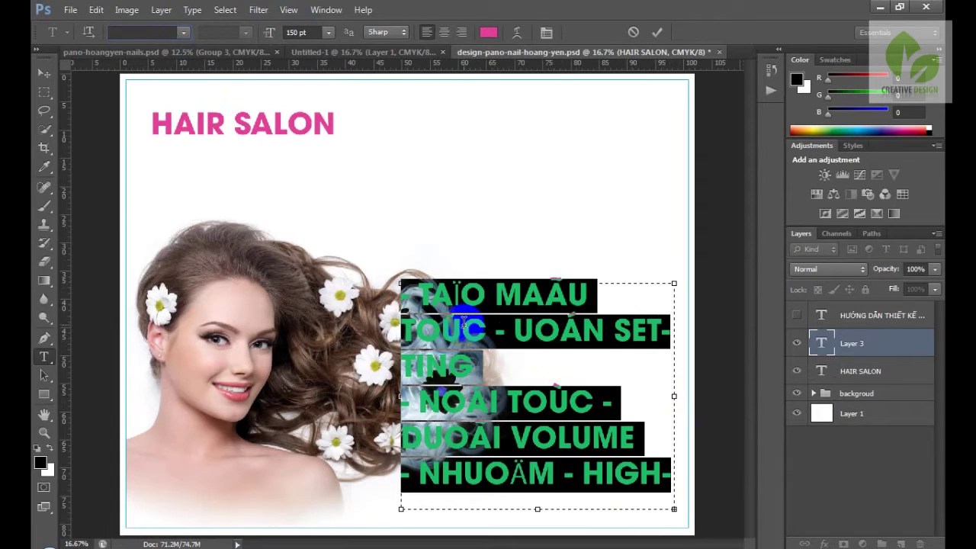
{"action": "left_click", "coordinate": [126, 37]}
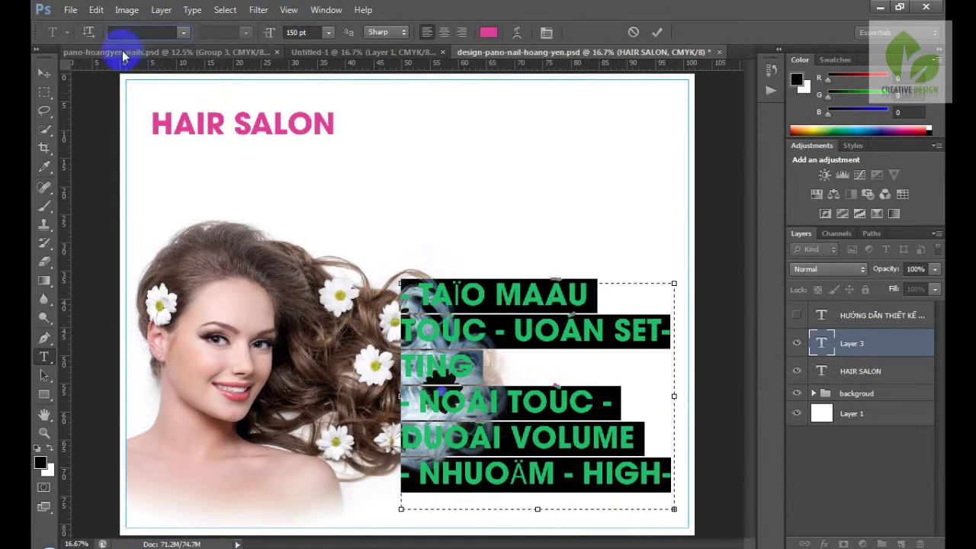
{"action": "left_click", "coordinate": [122, 57]}
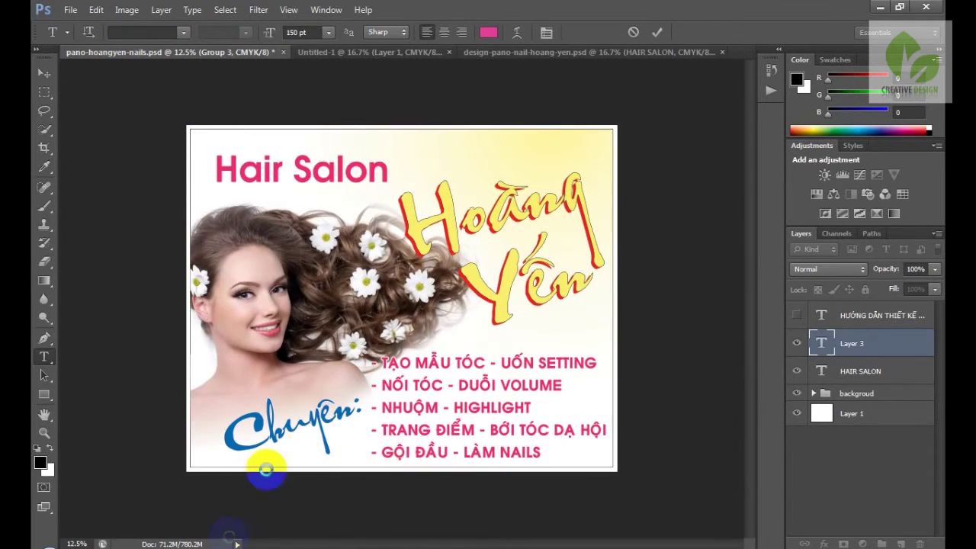
{"action": "left_click", "coordinate": [282, 543]}
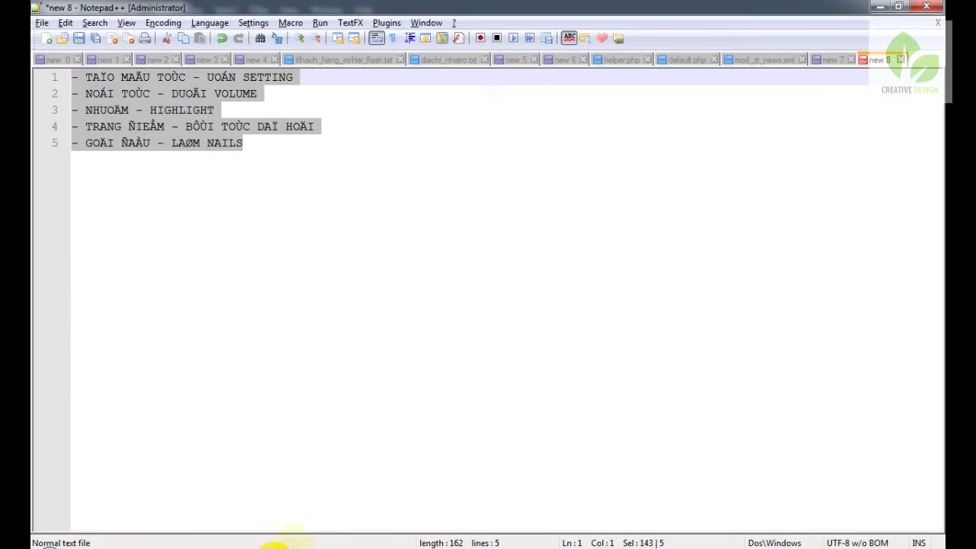
Step: Move the Notepad++ window above the poster and retype the first service lines
{"action": "left_click", "coordinate": [899, 7]}
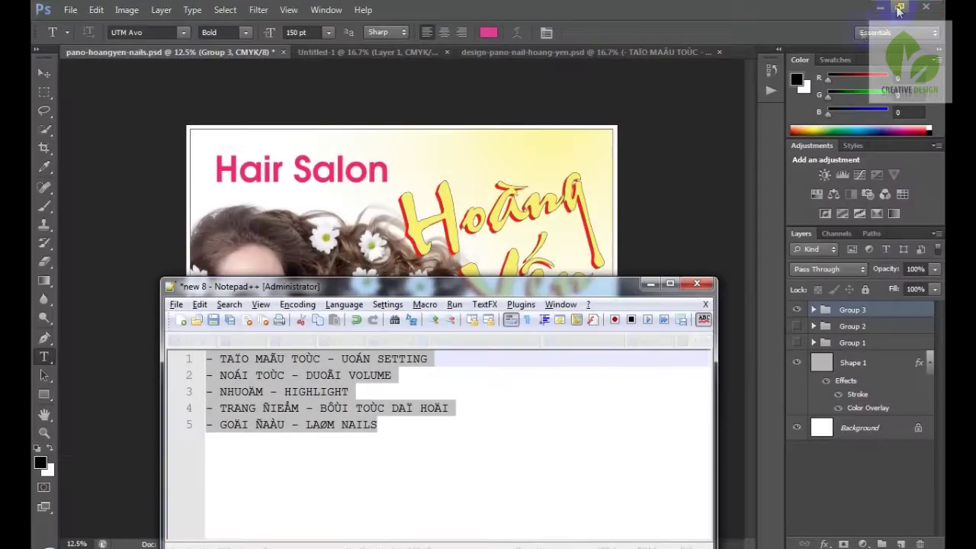
{"action": "left_click_drag", "start_coordinate": [546, 295], "coordinate": [499, 57]}
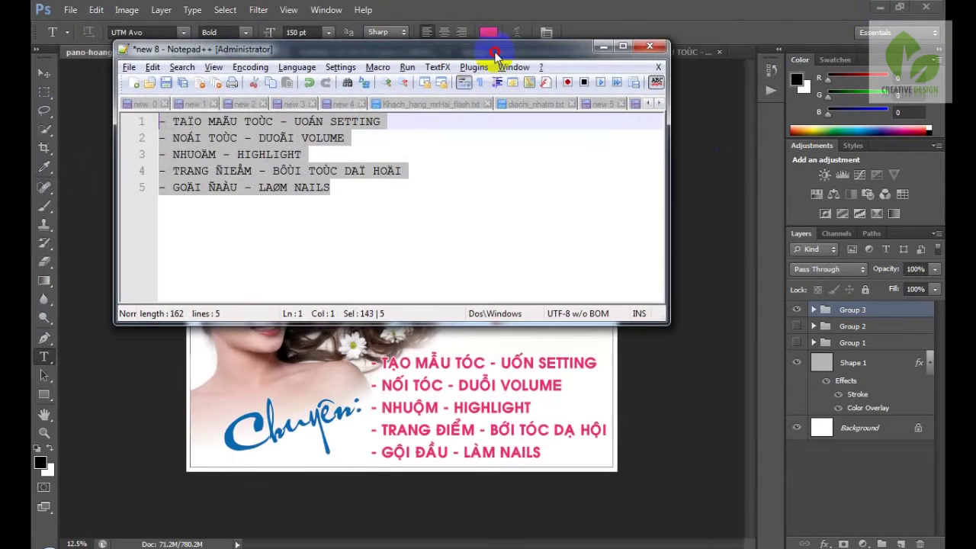
{"action": "type", "text": "0"}
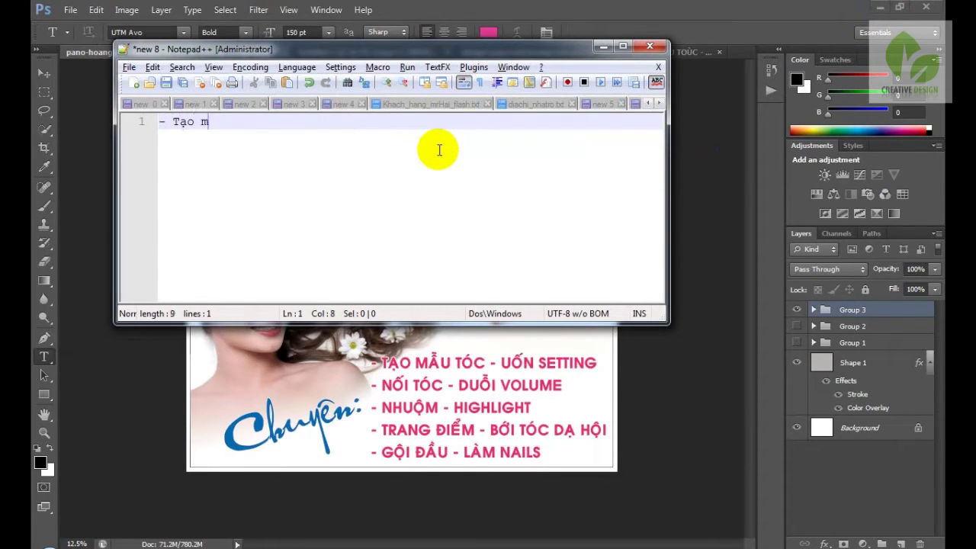
{"action": "type", "text": "u tóc - uốn s"}
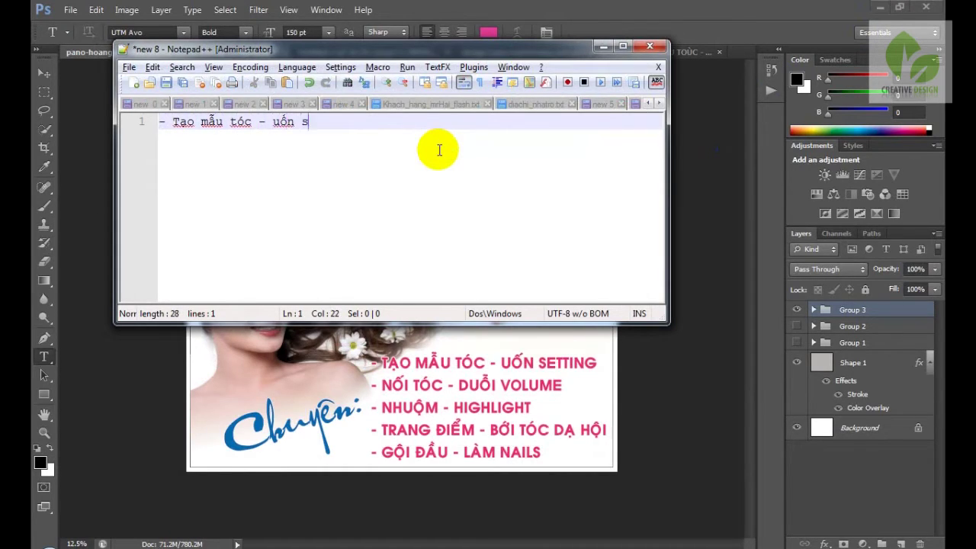
{"action": "type", "text": "etting"}
{"action": "key", "text": "Return"}
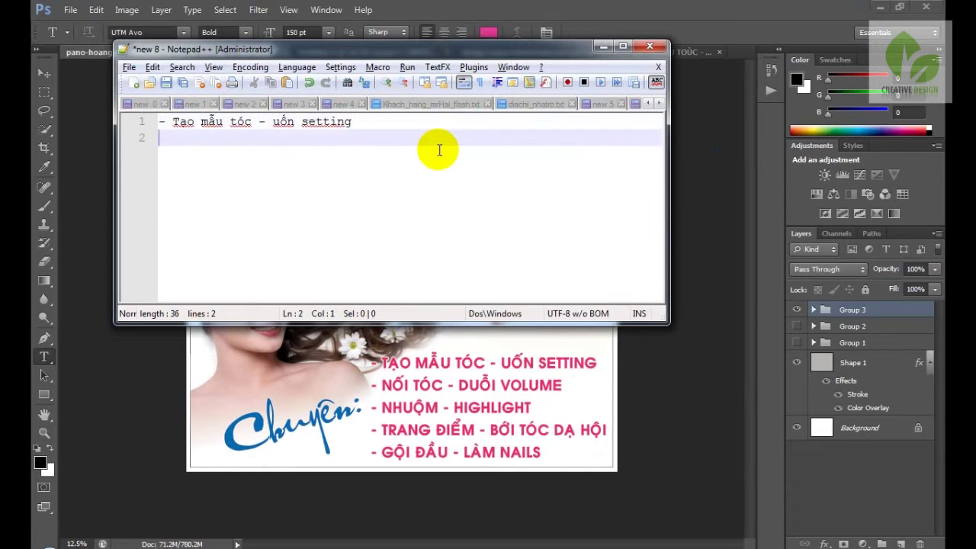
{"action": "type", "text": "- Nôitóc -"}
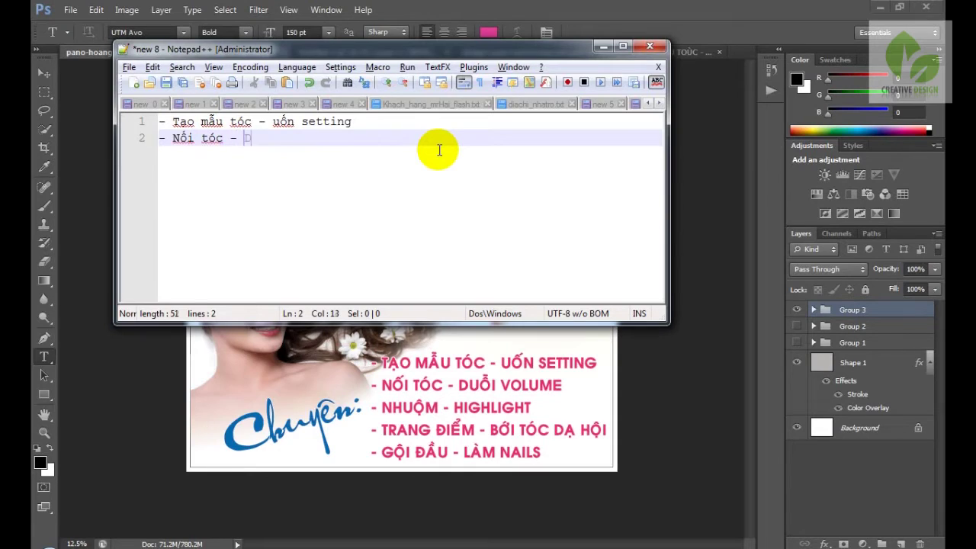
{"action": "type", "text": " Duỗi to"}
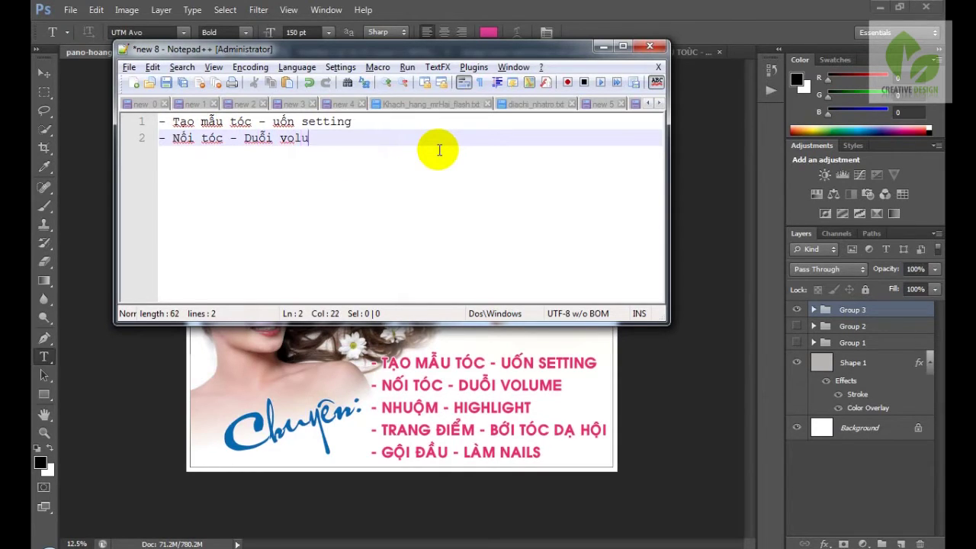
{"action": "key", "text": "Return"}
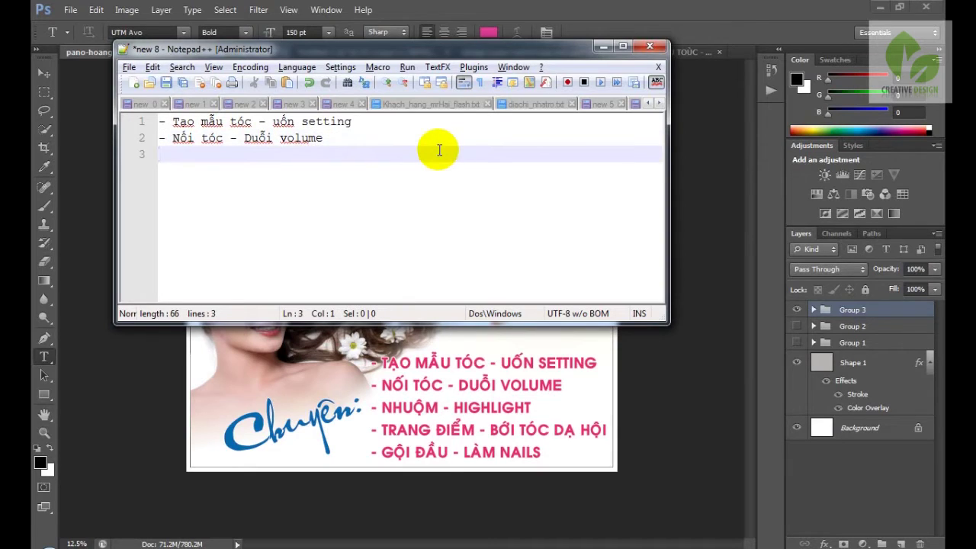
Step: Type the remaining services ending '- Gội đầu - Làm Nails' and copy all five lines
{"action": "type", "text": "- Nhuôm"}
{"action": "type", "text": " - High"}
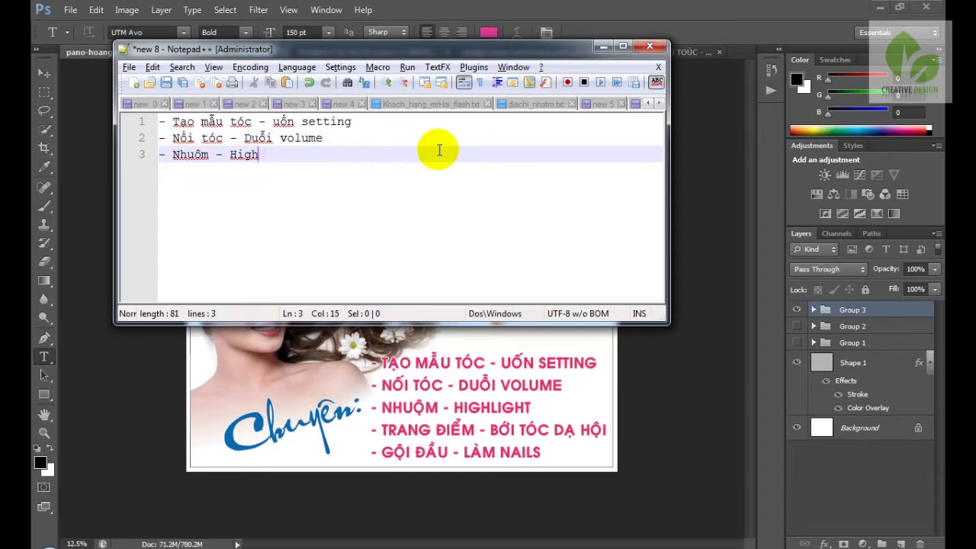
{"action": "type", "text": "t"}
{"action": "key", "text": "Return"}
{"action": "type", "text": "- Trang dđiêm"}
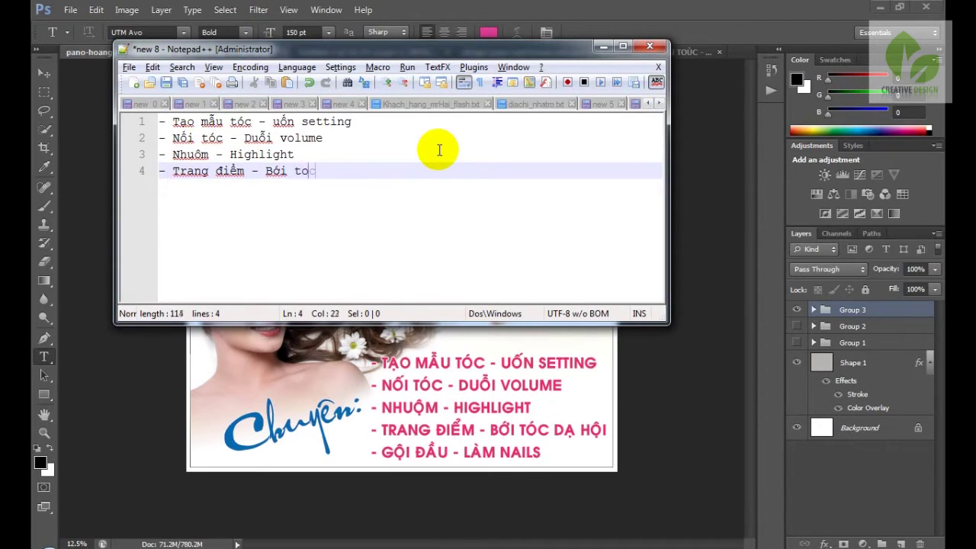
{"action": "type", "text": "s da"}
{"action": "key", "text": "Return"}
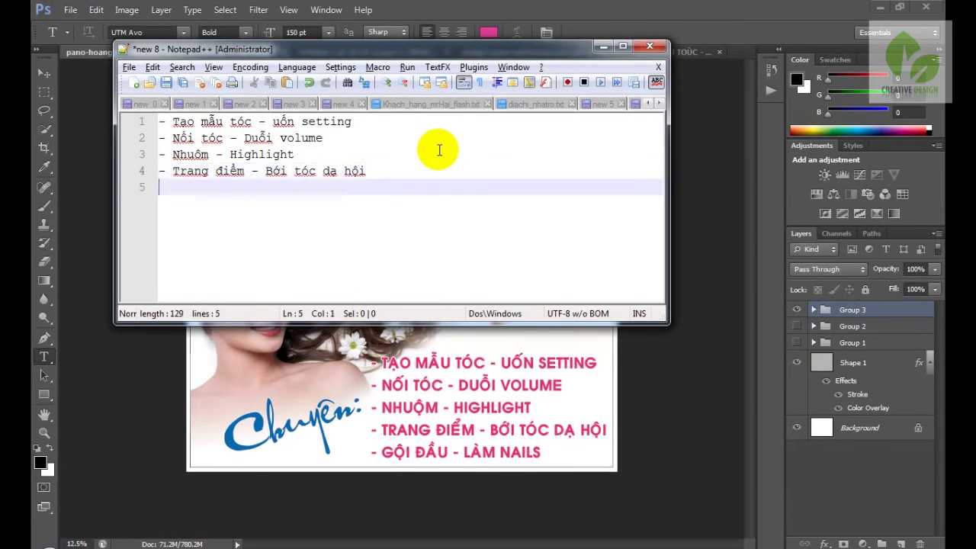
{"action": "type", "text": "- Gộiđầu - Làm Nails"}
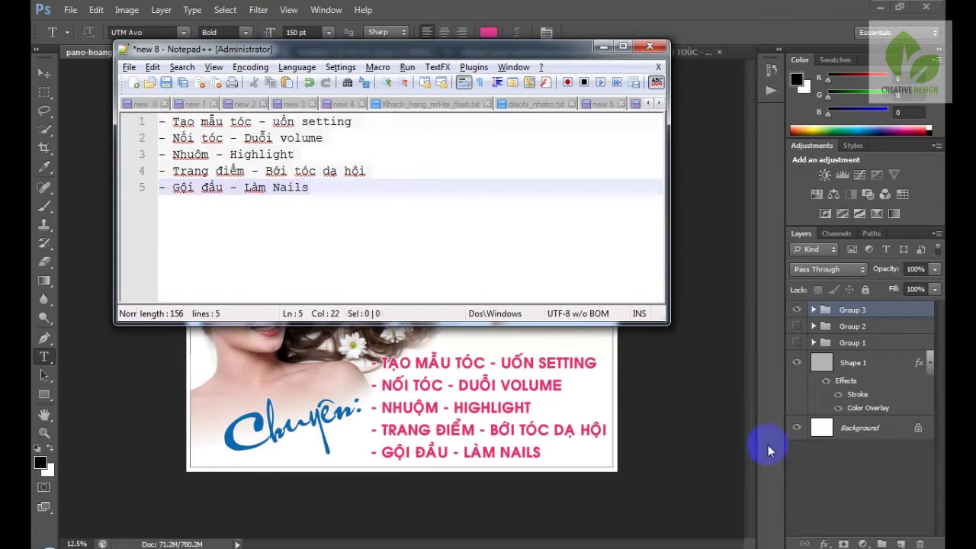
{"action": "key", "text": "ctrl+a"}
{"action": "right_click", "coordinate": [276, 151]}
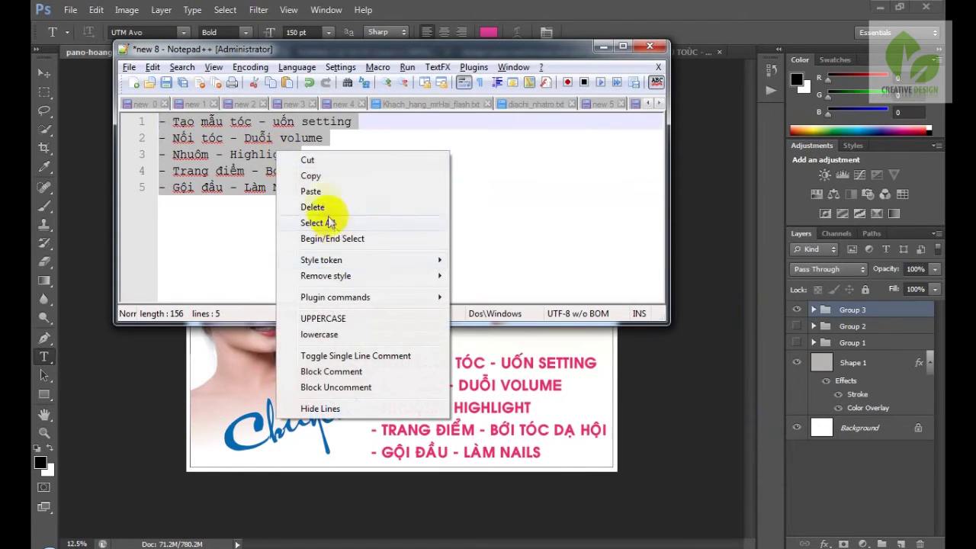
{"action": "left_click", "coordinate": [310, 175]}
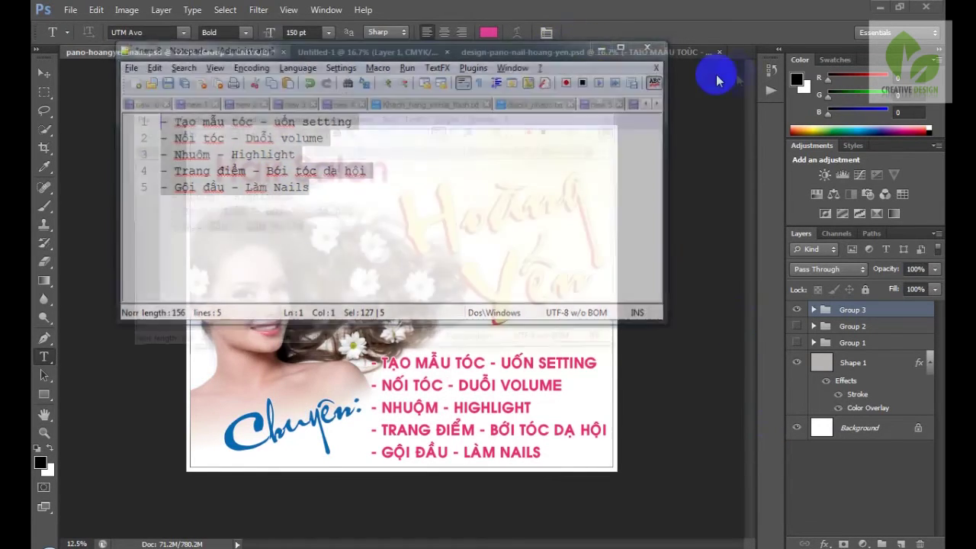
Step: Replace the pano's garbled service list with the proper Vietnamese text in all capitals
{"action": "left_click", "coordinate": [649, 52]}
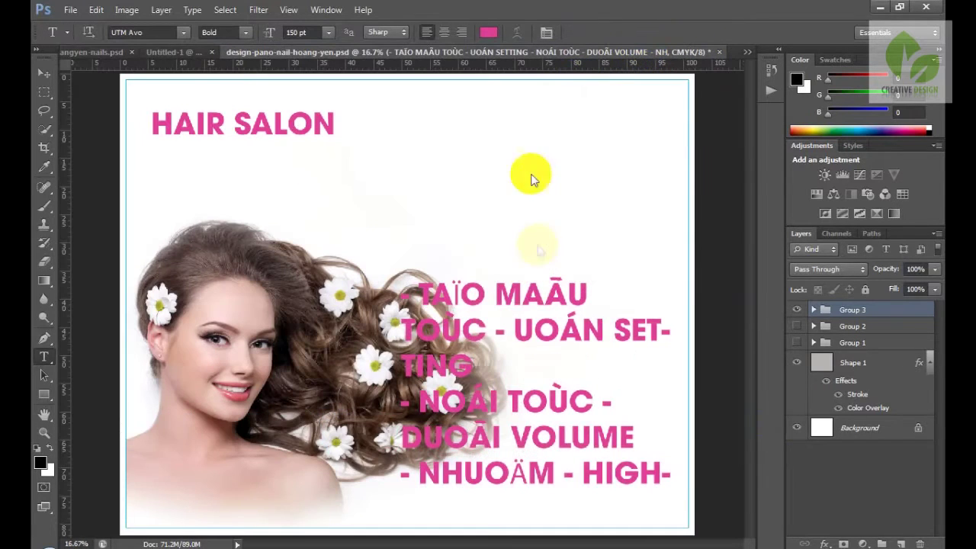
{"action": "left_click", "coordinate": [469, 331]}
{"action": "key", "text": "ctrl+a"}
{"action": "key", "text": "ctrl+v"}
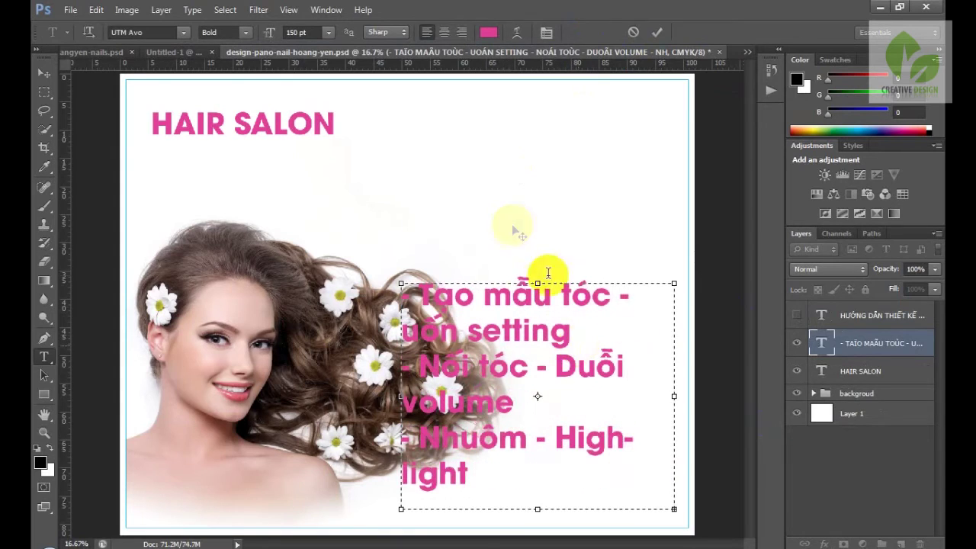
{"action": "left_click", "coordinate": [545, 34]}
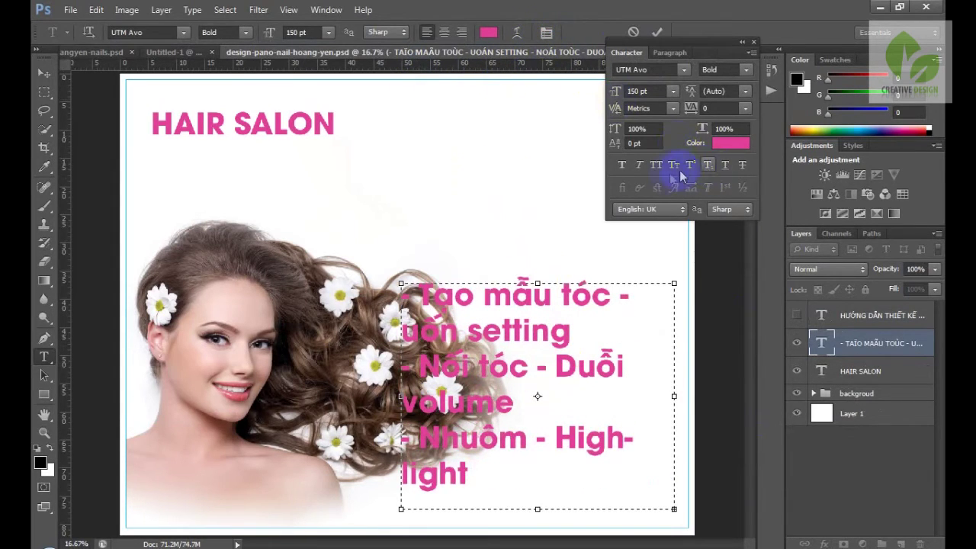
{"action": "left_click", "coordinate": [659, 168]}
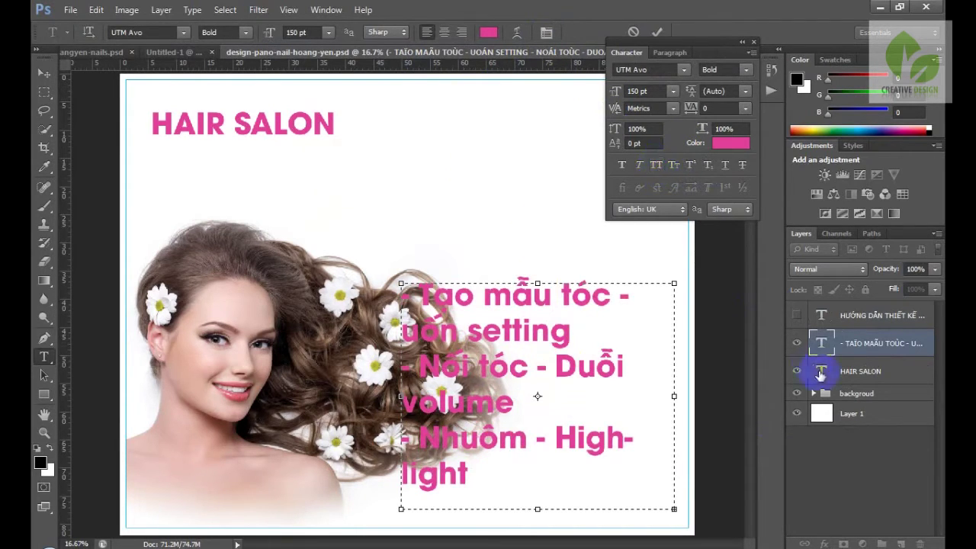
{"action": "left_click", "coordinate": [568, 406]}
{"action": "key", "text": "ctrl+a"}
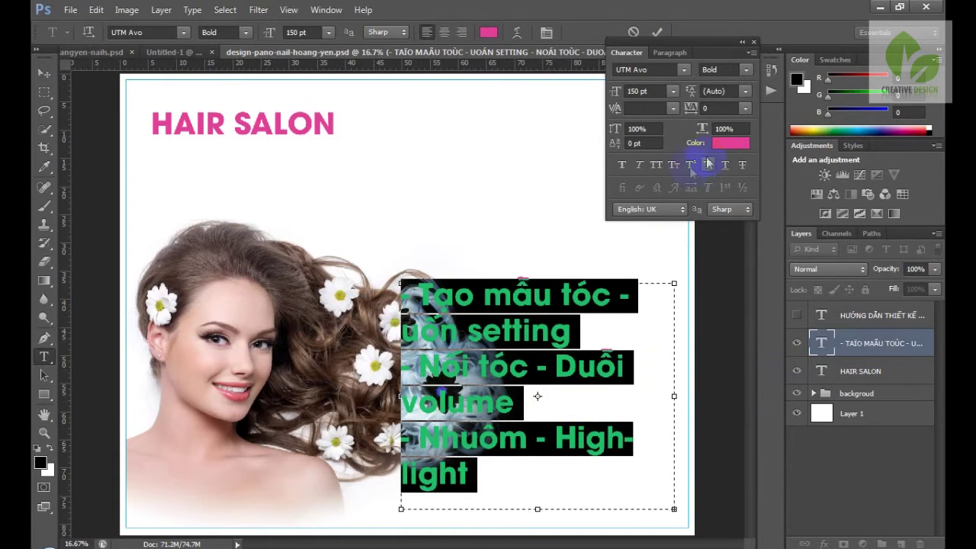
{"action": "left_click", "coordinate": [657, 167]}
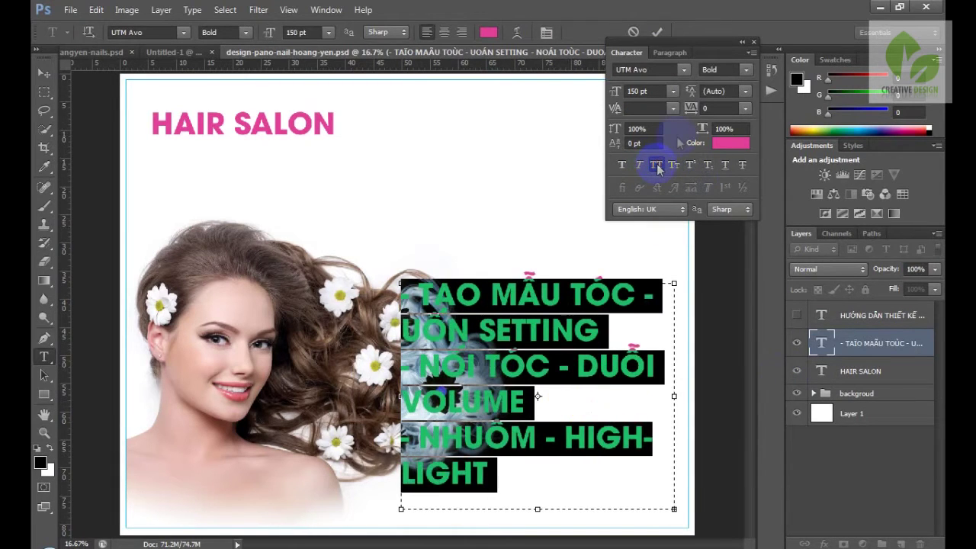
Step: Try the service list at 120 pt, then 100 pt, and commit the edit
{"action": "double_click", "coordinate": [638, 90]}
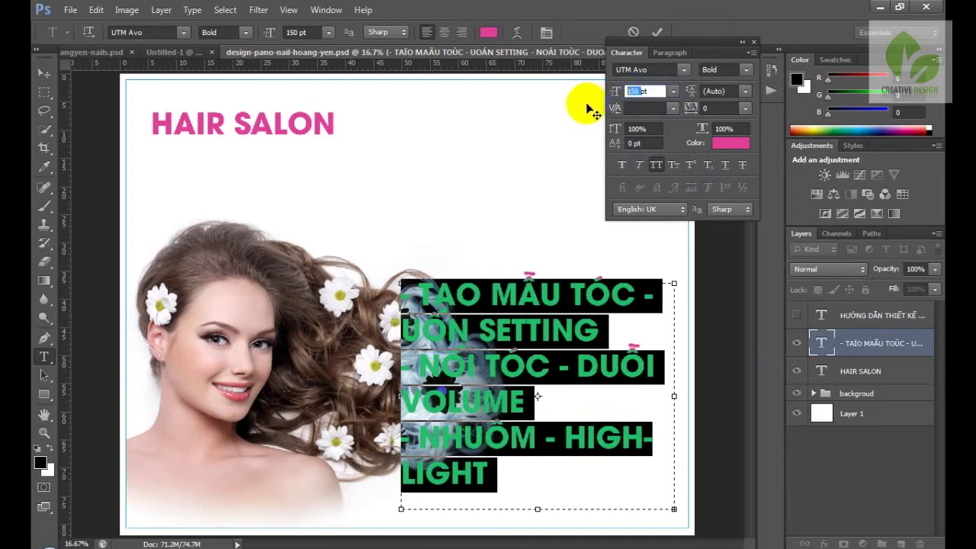
{"action": "type", "text": "120"}
{"action": "key", "text": "Return"}
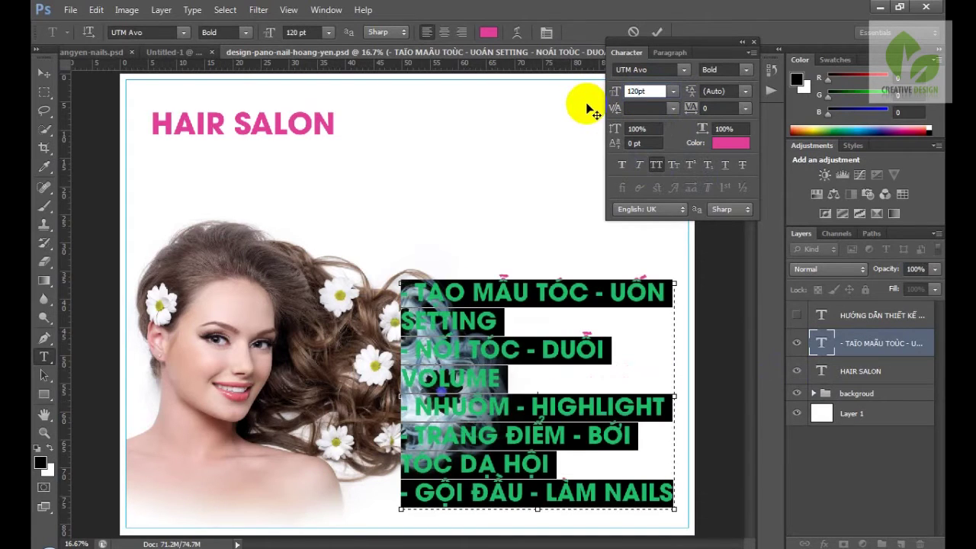
{"action": "type", "text": "100"}
{"action": "key", "text": "Return"}
{"action": "left_click", "coordinate": [859, 344]}
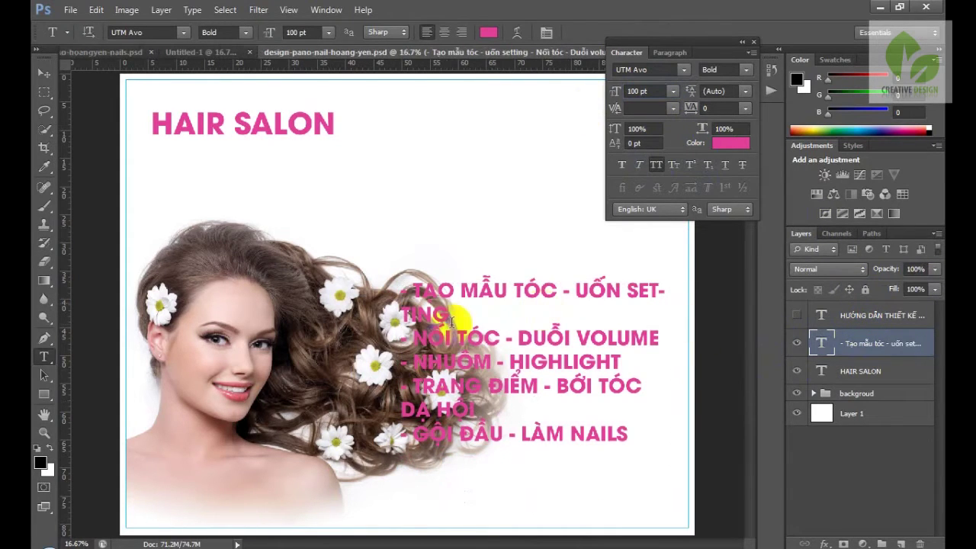
Step: Set the service list to 80 pt and widen its text box so each line fits
{"action": "left_click", "coordinate": [515, 379]}
{"action": "key", "text": "ctrl+a"}
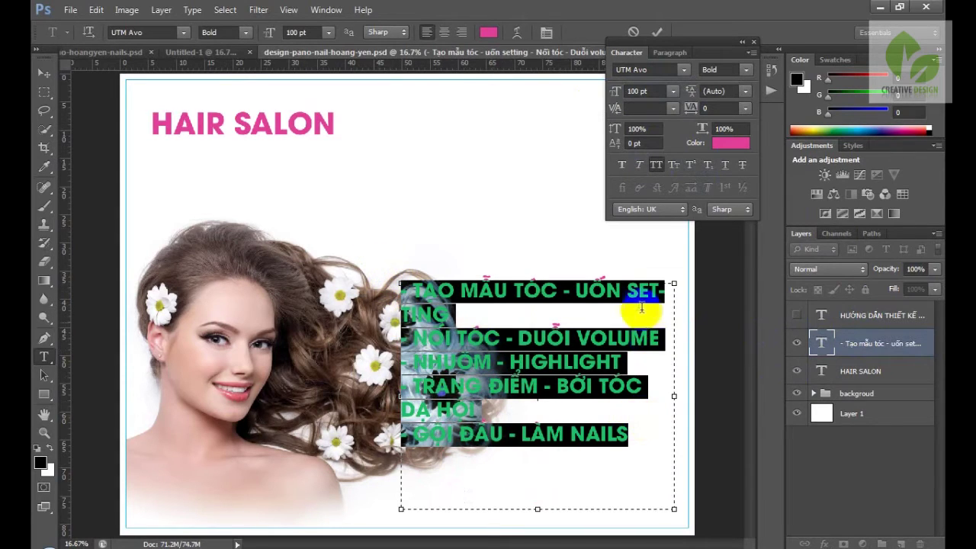
{"action": "left_click", "coordinate": [644, 89]}
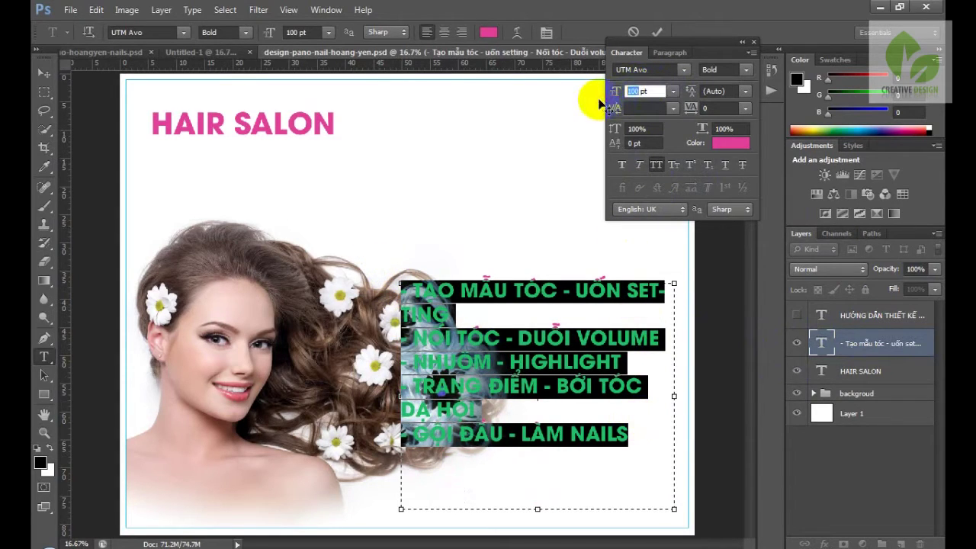
{"action": "type", "text": "80"}
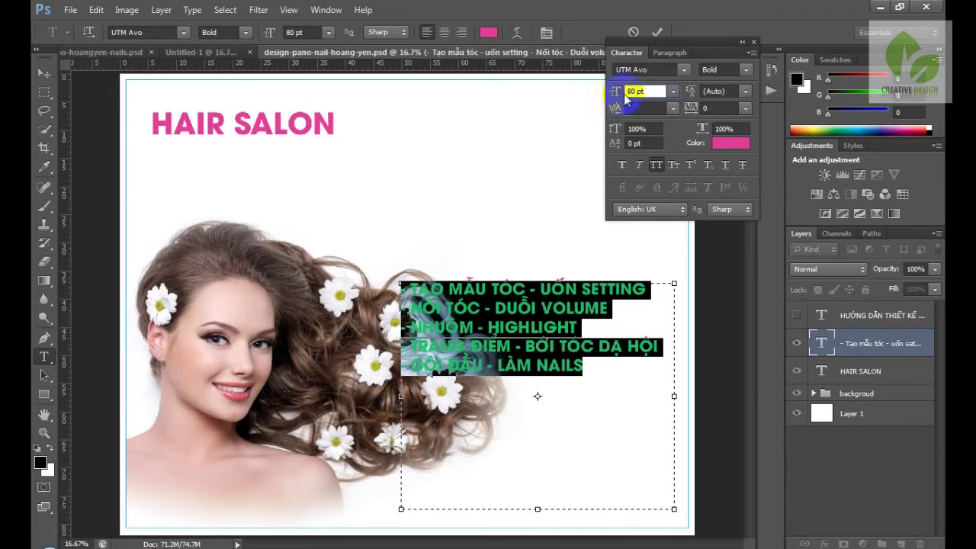
{"action": "key", "text": "Up"}
{"action": "key", "text": "Up"}
{"action": "key", "text": "Up"}
{"action": "key", "text": "Up"}
{"action": "key", "text": "Up"}
{"action": "key", "text": "Up"}
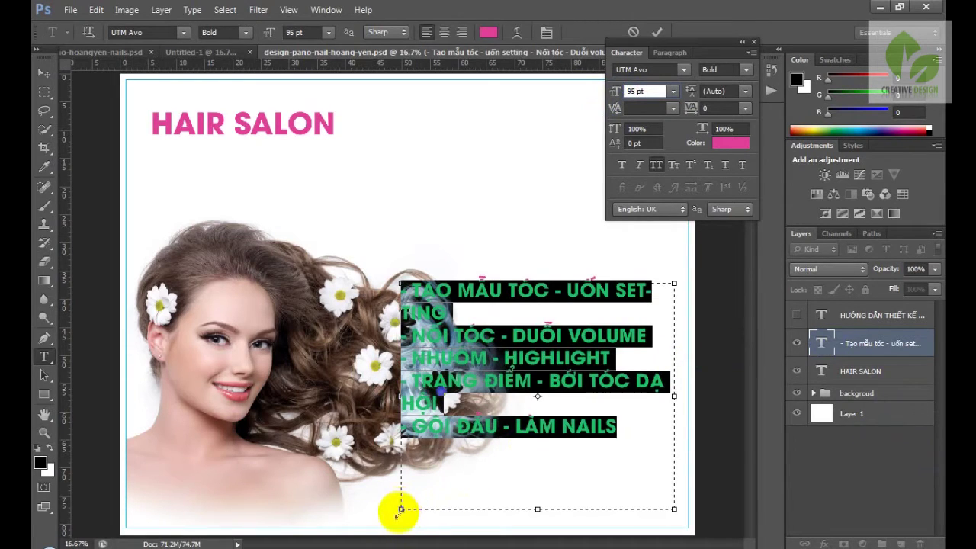
{"action": "left_click_drag", "start_coordinate": [401, 510], "coordinate": [366, 514]}
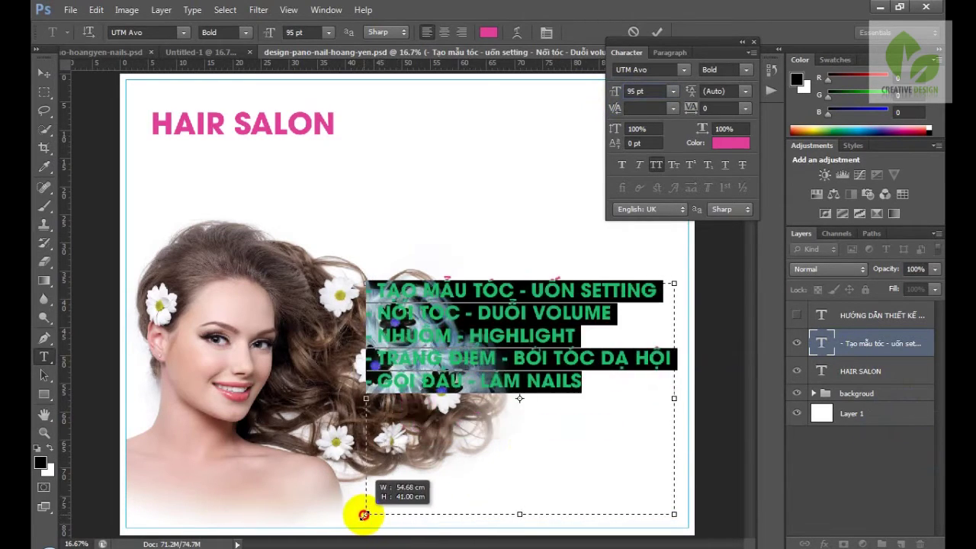
{"action": "key", "text": "ctrl+h"}
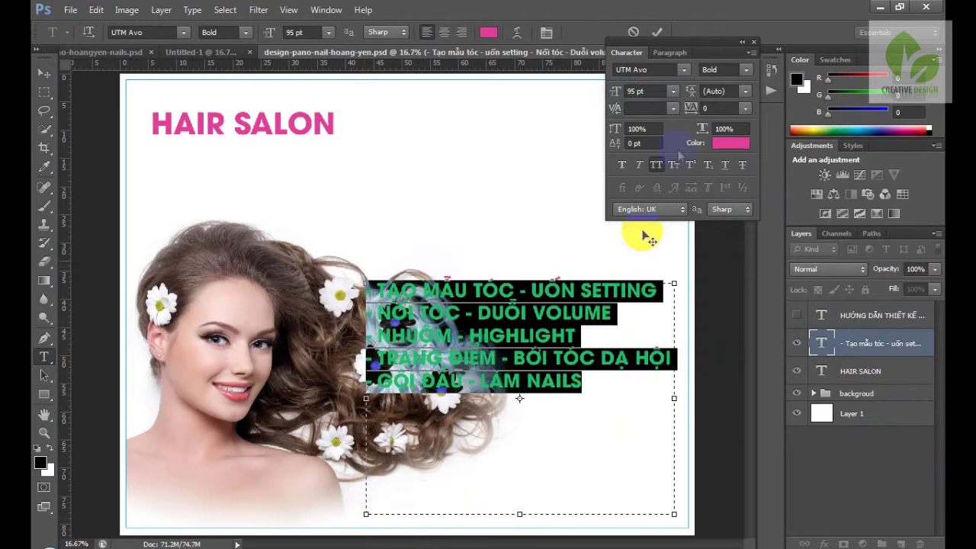
{"action": "double_click", "coordinate": [633, 91]}
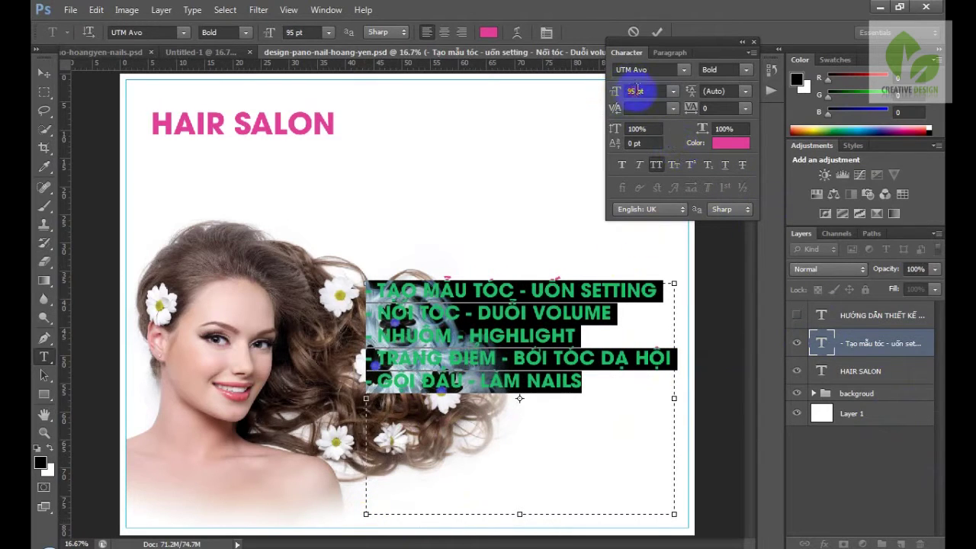
{"action": "type", "text": "80"}
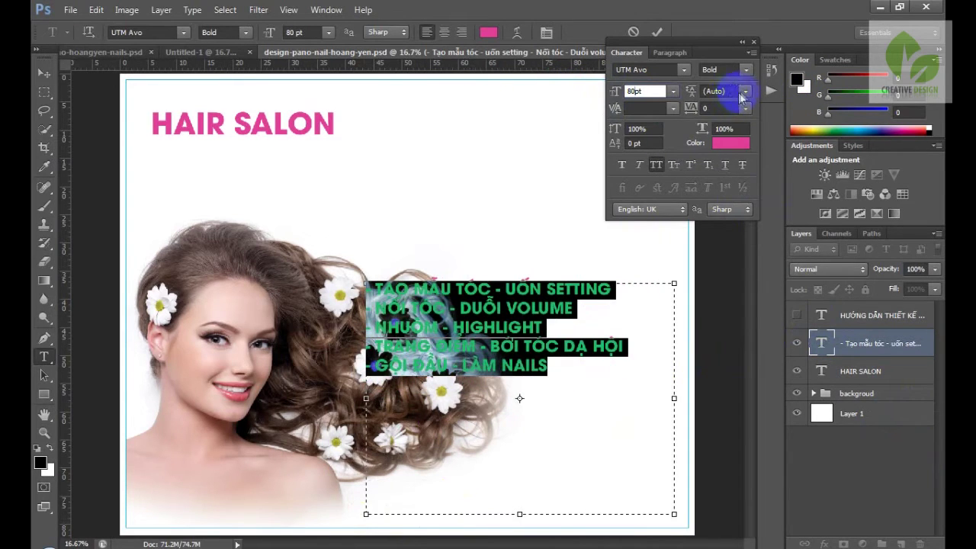
{"action": "left_click", "coordinate": [744, 92]}
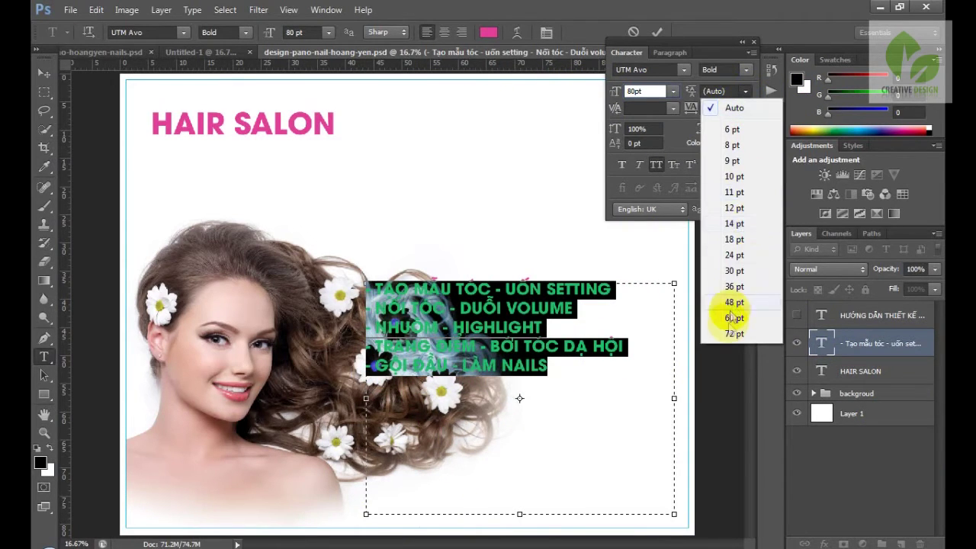
Step: Give the service list 160 pt leading and move it lower and further right
{"action": "left_click", "coordinate": [733, 333]}
{"action": "left_click", "coordinate": [712, 90]}
{"action": "type", "text": "10"}
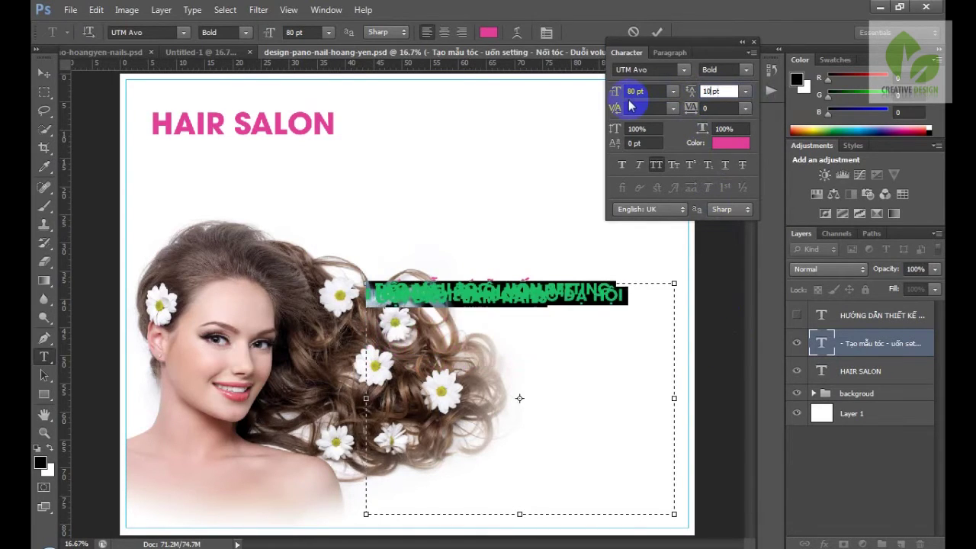
{"action": "type", "text": "0"}
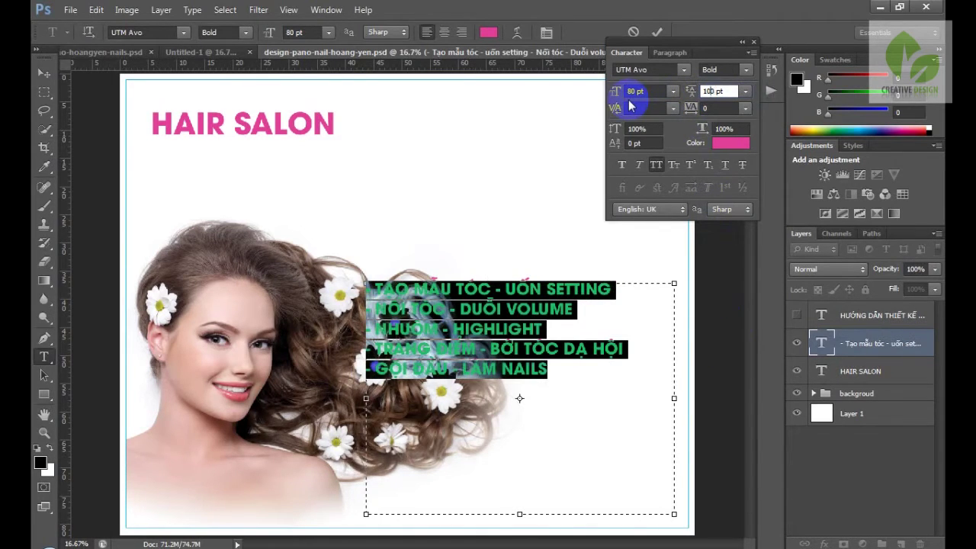
{"action": "type", "text": "5"}
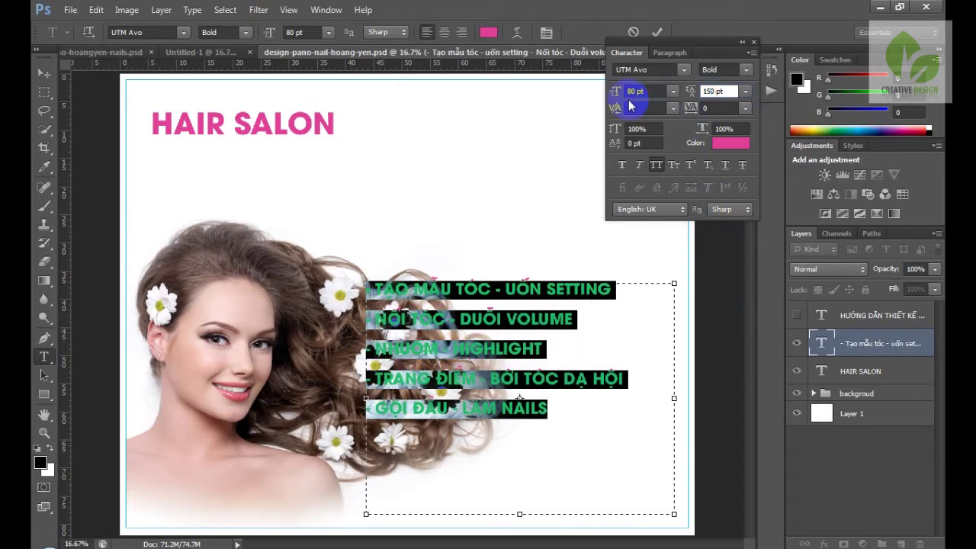
{"action": "type", "text": "6"}
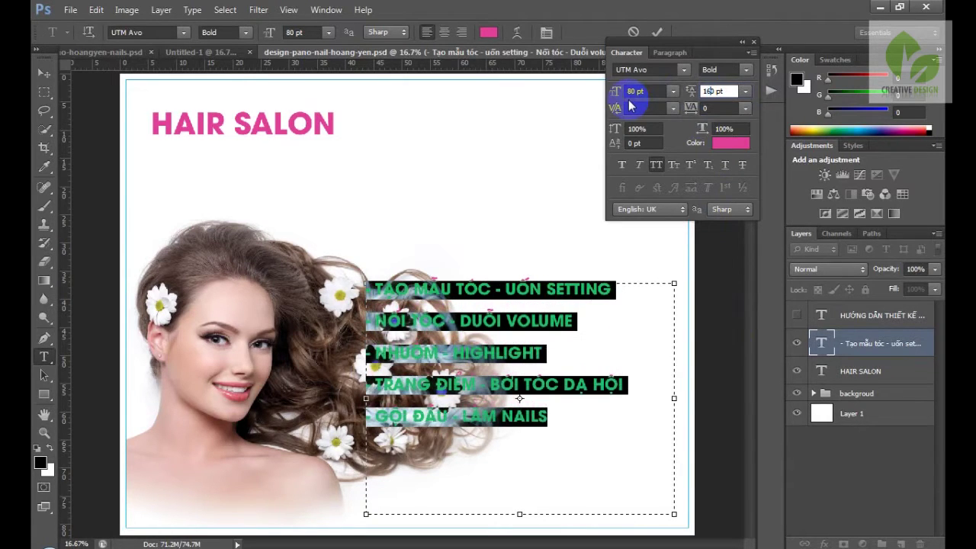
{"action": "left_click", "coordinate": [874, 343]}
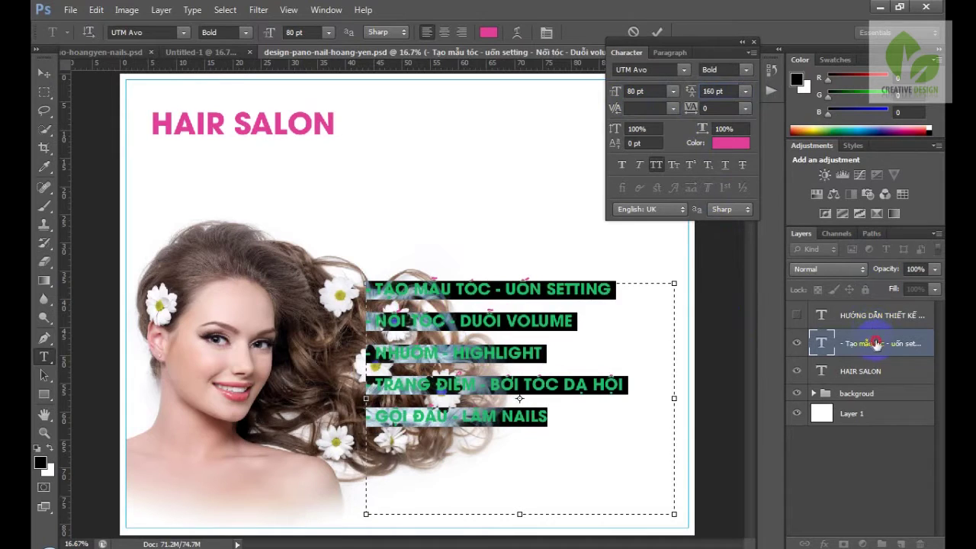
{"action": "key", "text": "v"}
{"action": "mouse_move", "coordinate": [430, 349]}
{"action": "left_mouse_down"}
{"action": "mouse_move", "coordinate": [485, 402]}
{"action": "mouse_move", "coordinate": [475, 420]}
{"action": "mouse_move", "coordinate": [475, 409]}
{"action": "left_mouse_up"}
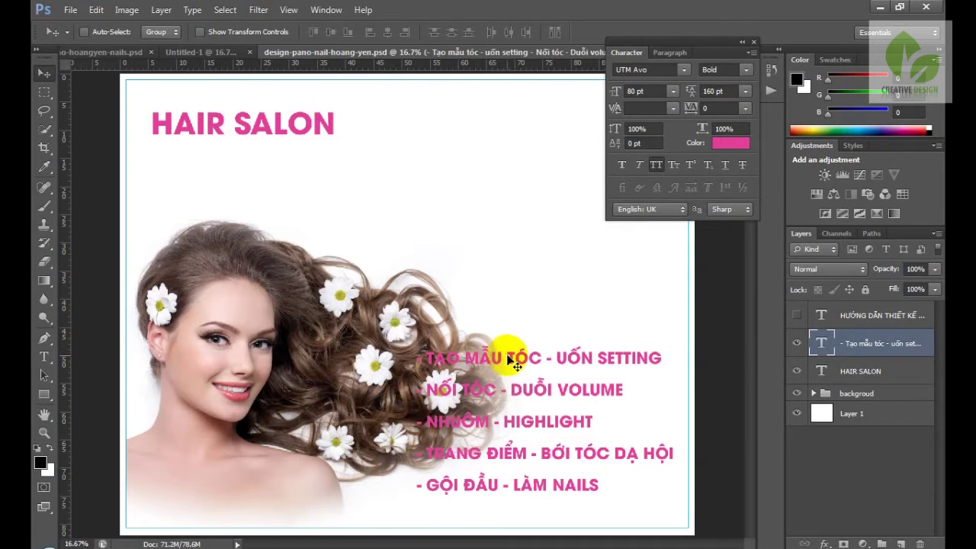
Step: Change the service list text colour to vivid pink f60085
{"action": "left_click", "coordinate": [723, 130]}
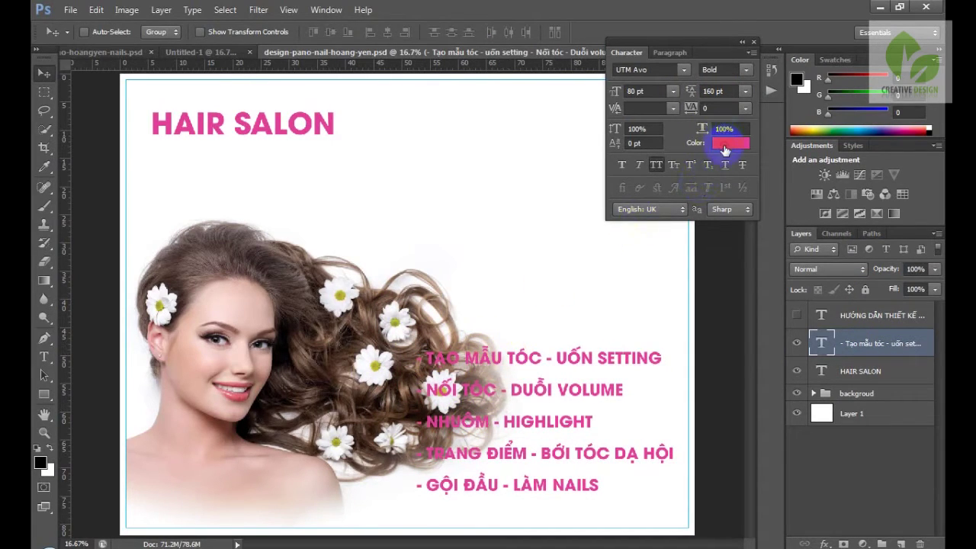
{"action": "left_click", "coordinate": [724, 147]}
{"action": "left_click", "coordinate": [480, 143]}
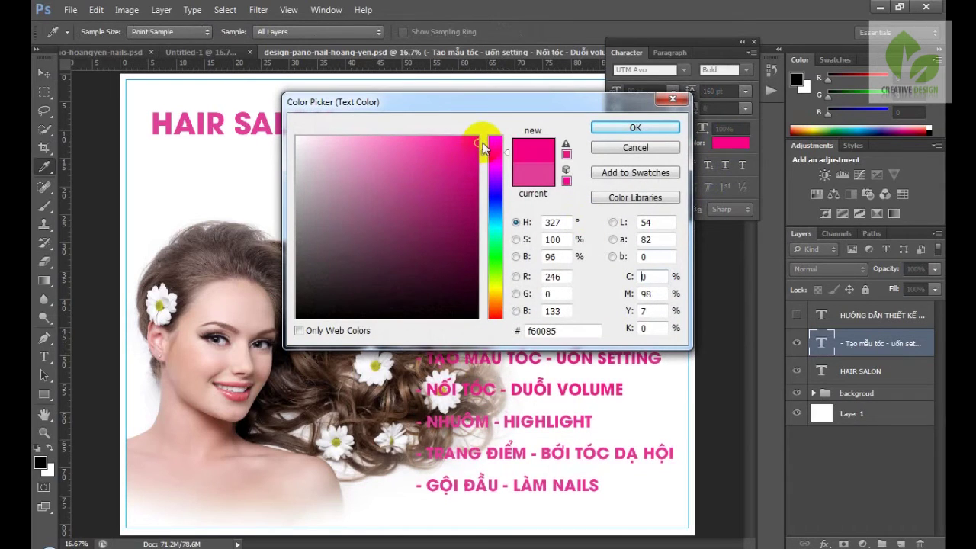
{"action": "left_click", "coordinate": [602, 128]}
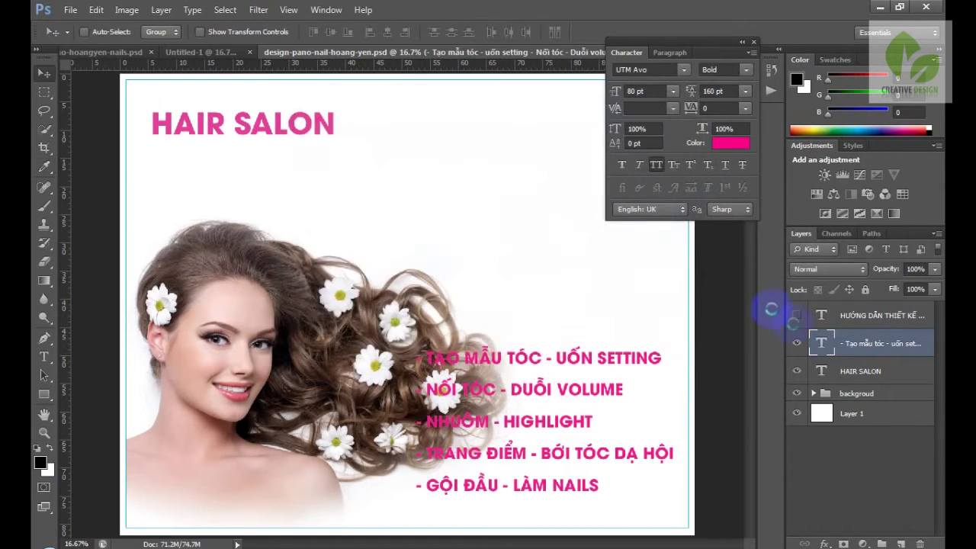
Step: Group the HAIR SALON title and service list layers into a group named 'text'
{"action": "left_click", "coordinate": [860, 371], "text": "shift"}
{"action": "left_click_drag", "start_coordinate": [860, 371], "coordinate": [881, 543]}
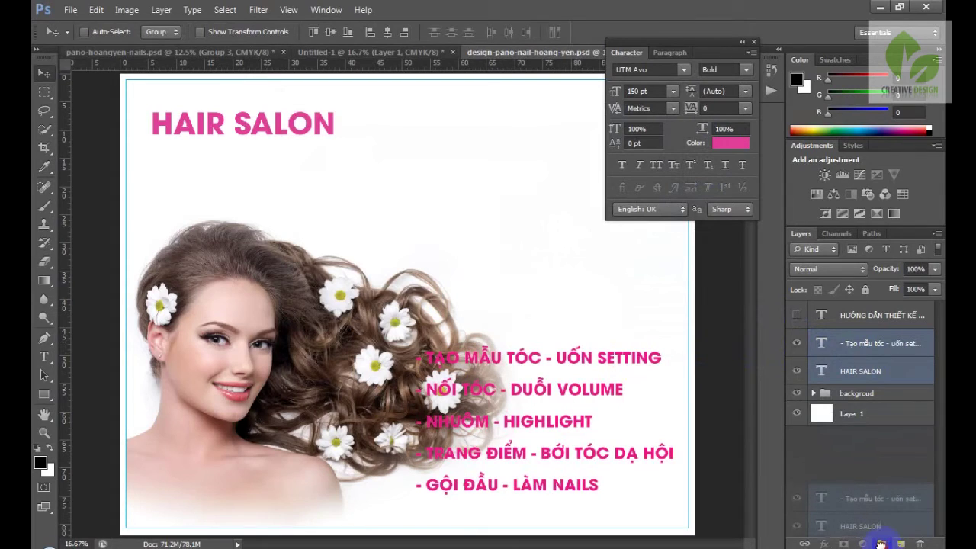
{"action": "double_click", "coordinate": [852, 338]}
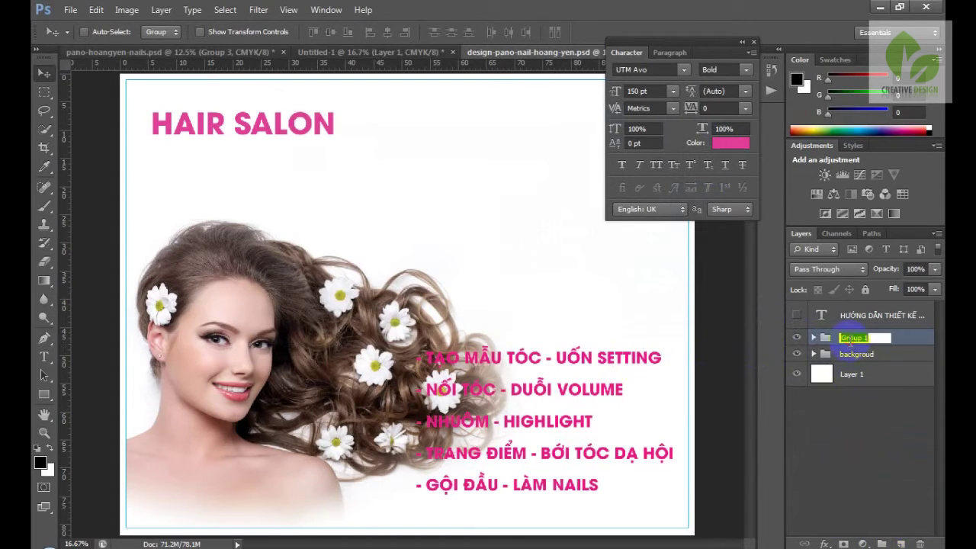
{"action": "type", "text": "t"}
{"action": "key", "text": "Return"}
{"action": "left_click", "coordinate": [814, 338]}
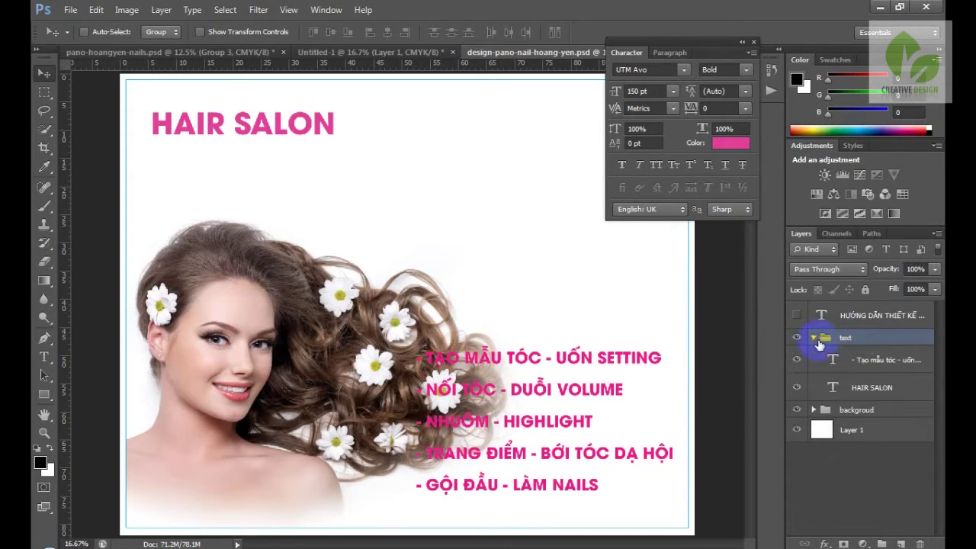
{"action": "left_click", "coordinate": [853, 367]}
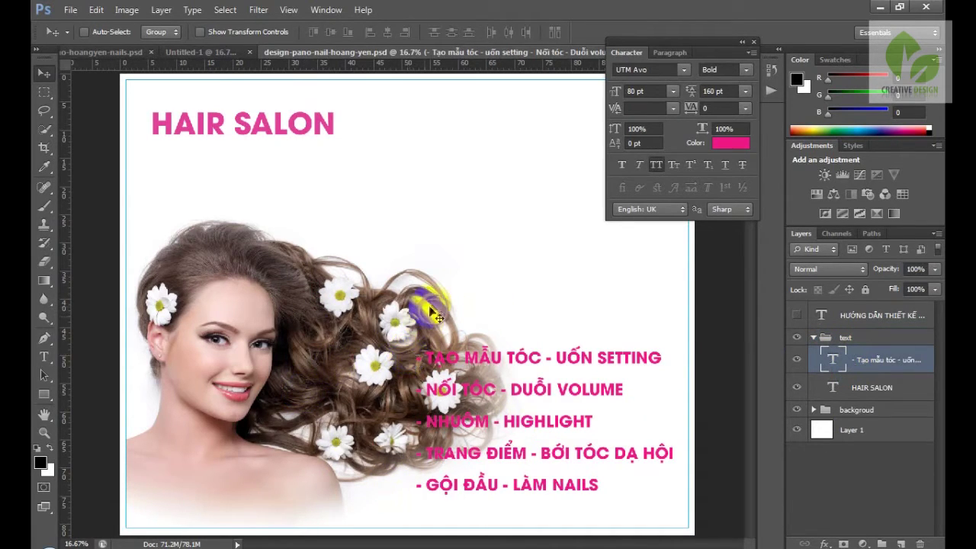
{"action": "key", "text": "t"}
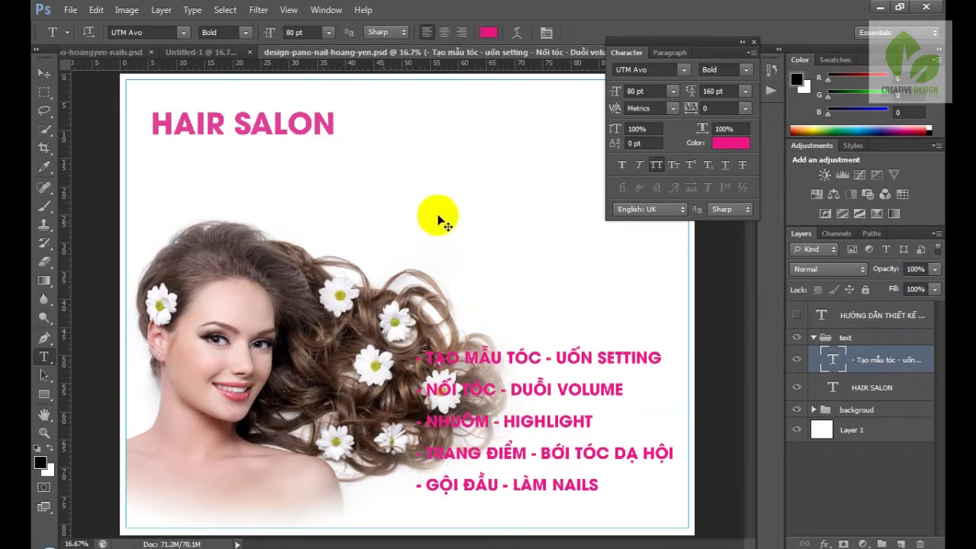
Step: Start a new type layer above the portrait using the VNI-Thufap1 font
{"action": "left_click", "coordinate": [383, 219]}
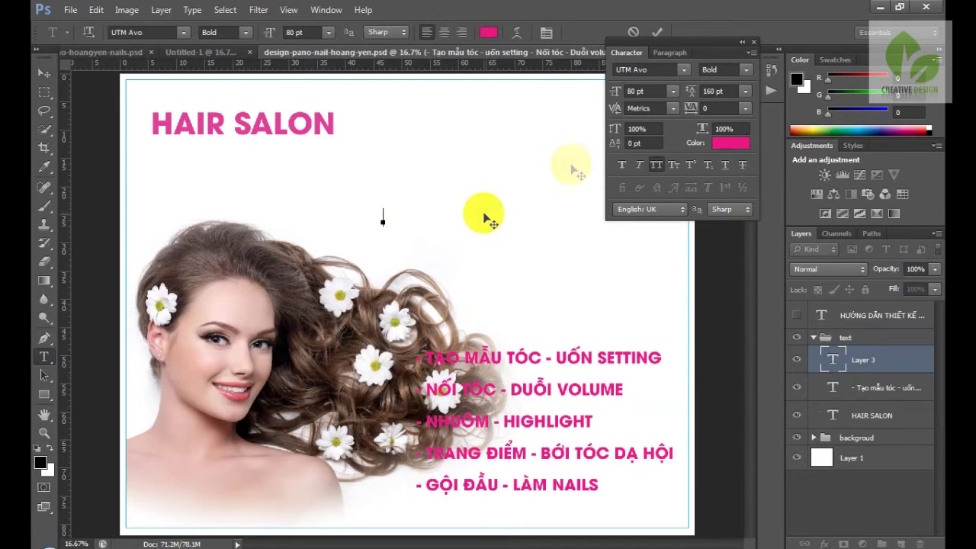
{"action": "left_click", "coordinate": [684, 71]}
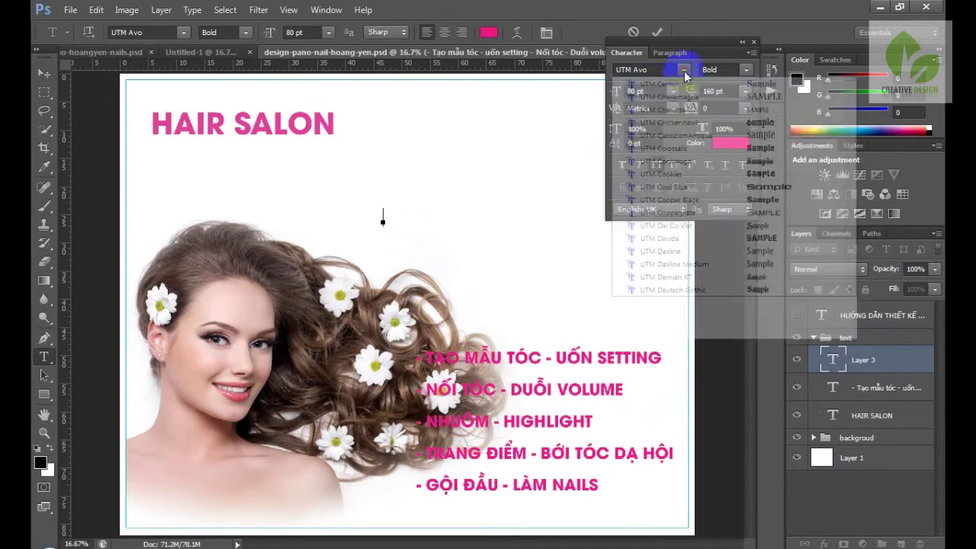
{"action": "left_click_drag", "start_coordinate": [849, 319], "coordinate": [849, 443]}
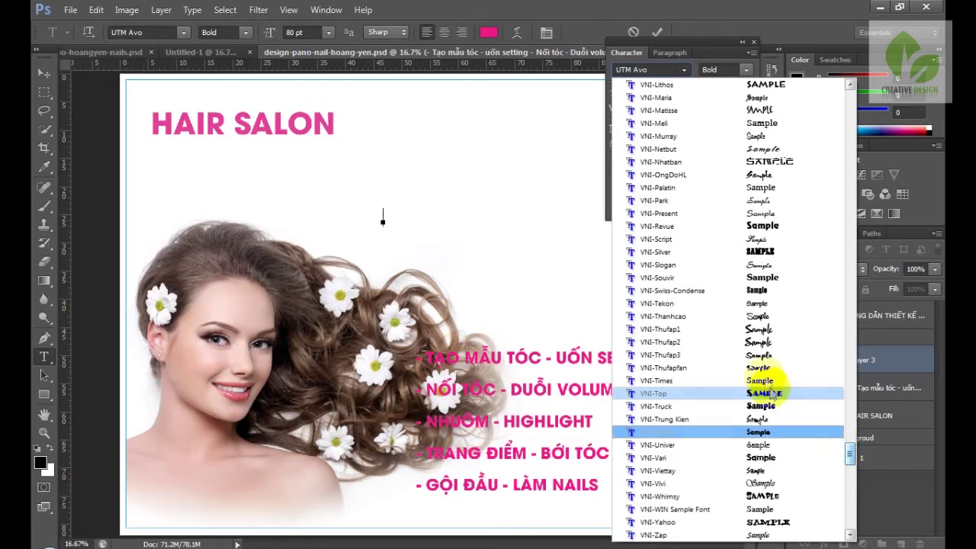
{"action": "left_click", "coordinate": [762, 339]}
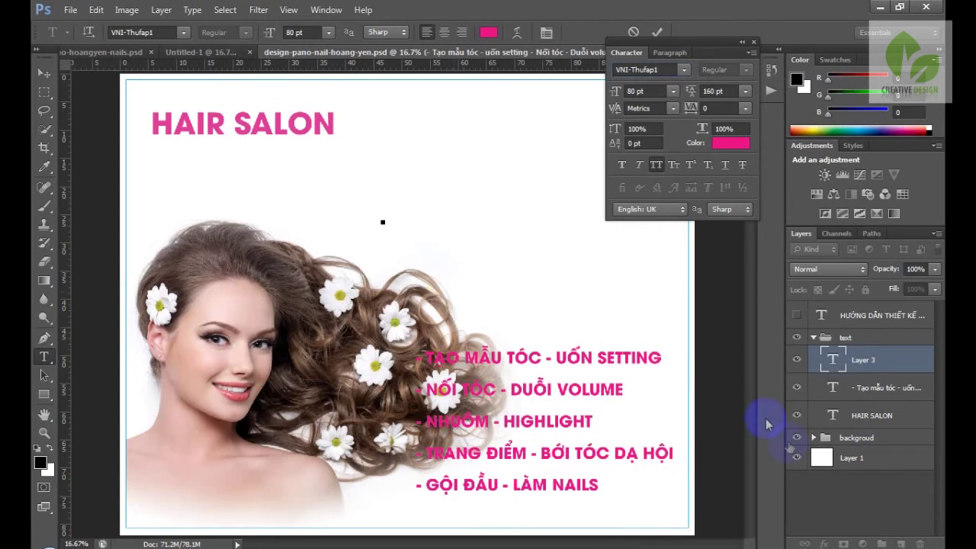
{"action": "left_click", "coordinate": [877, 546]}
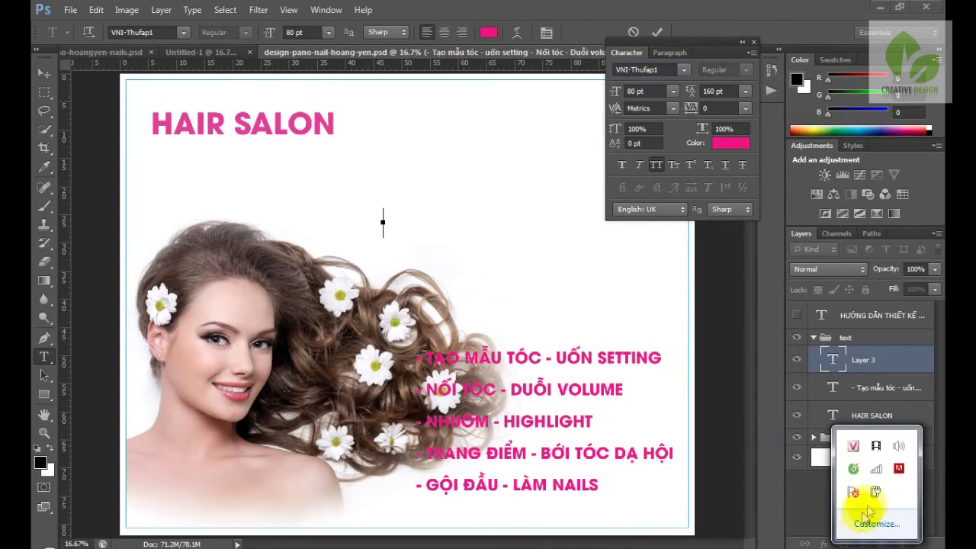
Step: Switch UniKey's character encoding from Unicode to VNI Windows, then return to the new text
{"action": "right_click", "coordinate": [853, 446]}
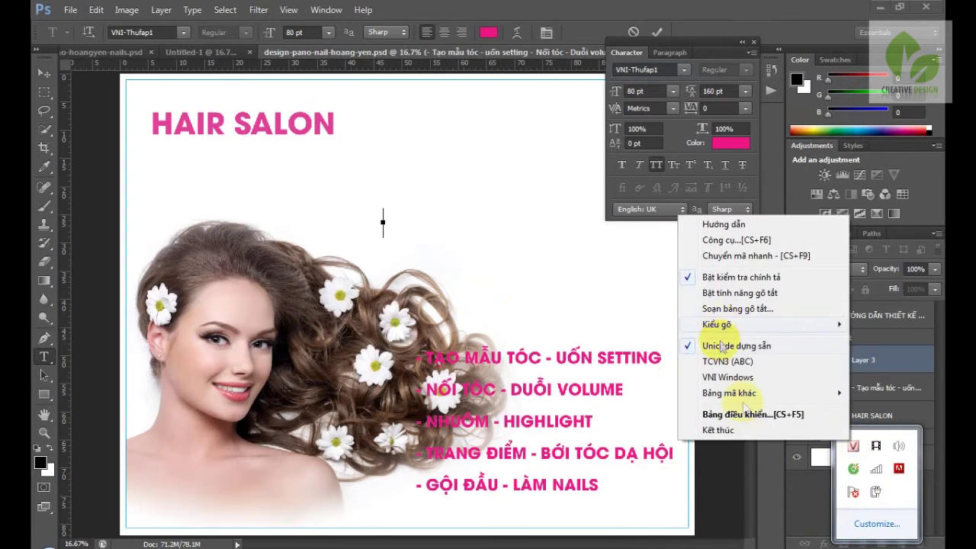
{"action": "left_click", "coordinate": [738, 414]}
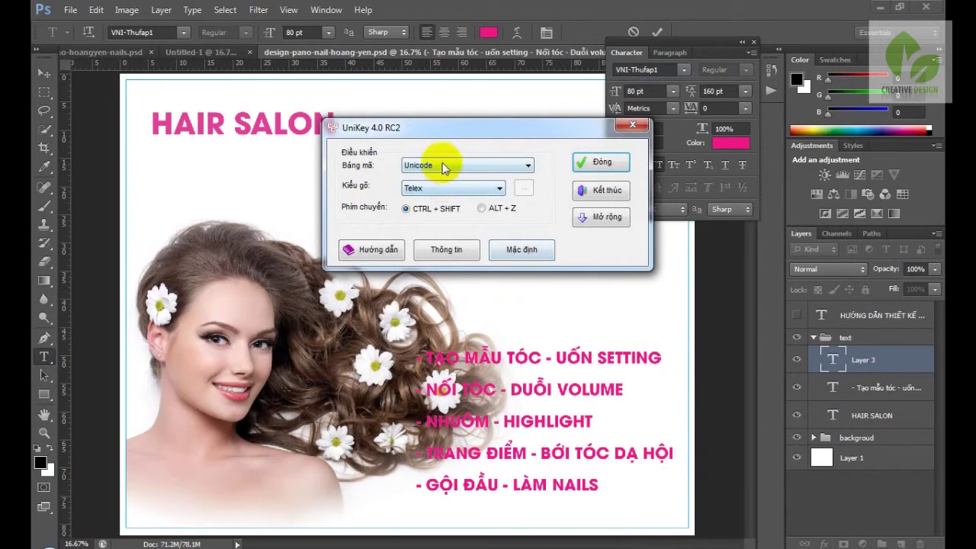
{"action": "left_click", "coordinate": [431, 165]}
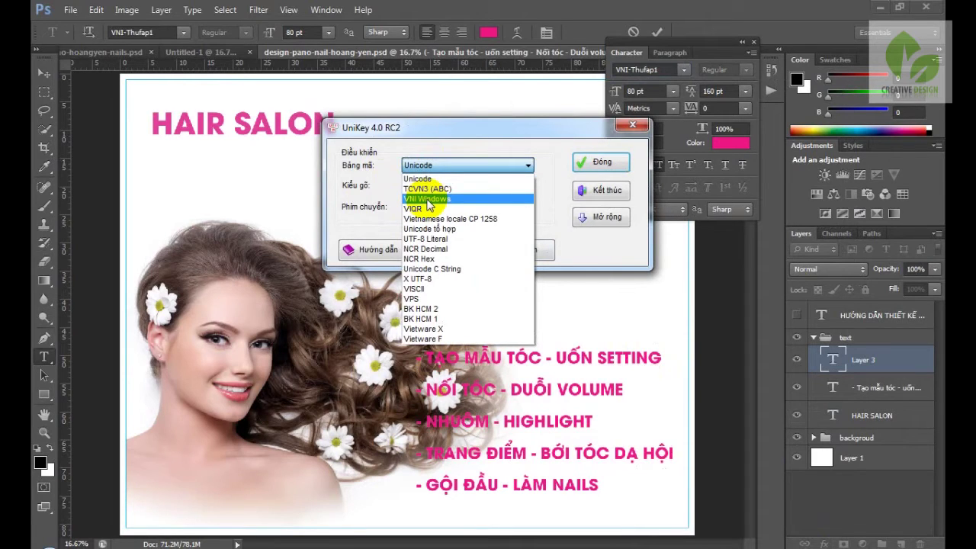
{"action": "left_click", "coordinate": [427, 199]}
{"action": "left_click", "coordinate": [601, 162]}
{"action": "left_click", "coordinate": [399, 221]}
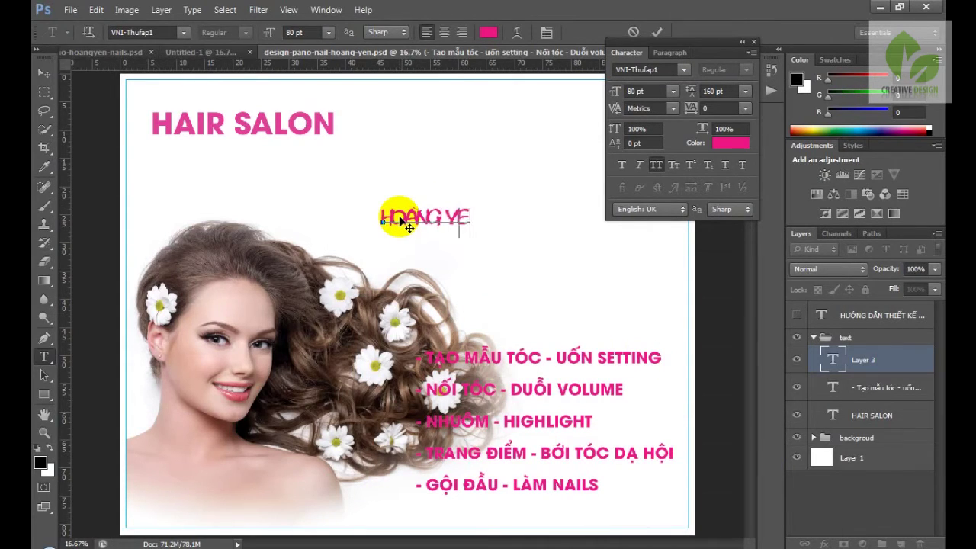
Step: Enlarge the HOÀNG YẾN name to 150 pt and bring up its text colour picker
{"action": "left_click_drag", "start_coordinate": [399, 222], "coordinate": [501, 207]}
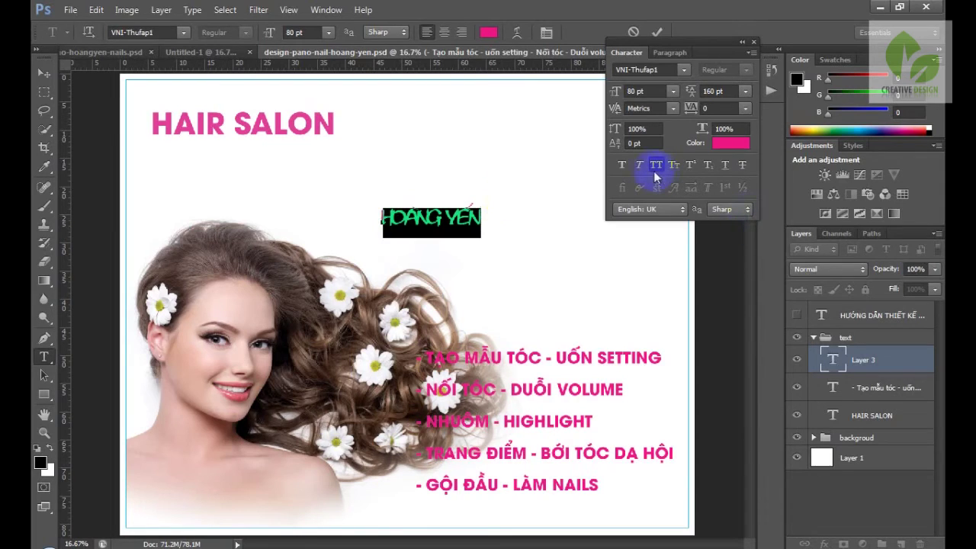
{"action": "left_click", "coordinate": [674, 91]}
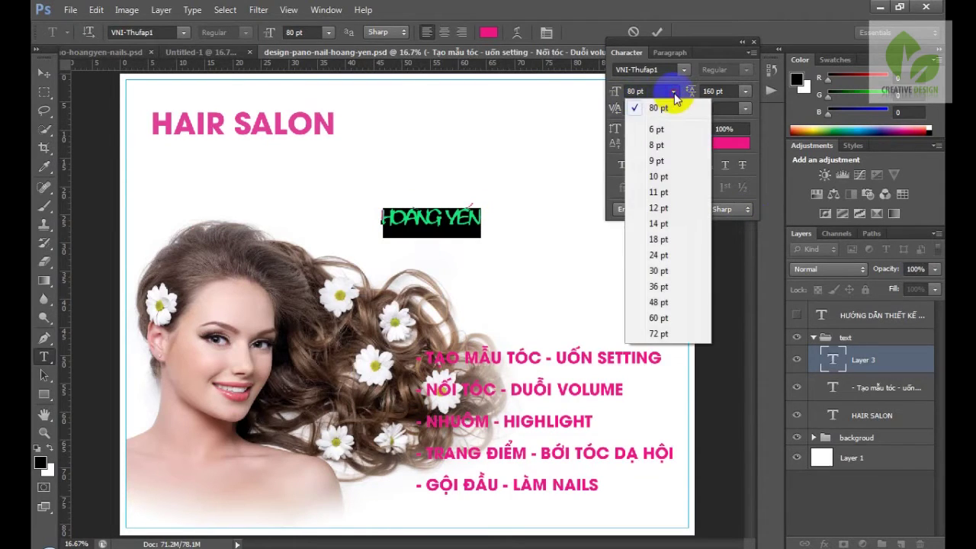
{"action": "left_click", "coordinate": [676, 90]}
{"action": "type", "text": "150"}
{"action": "key", "text": "Return"}
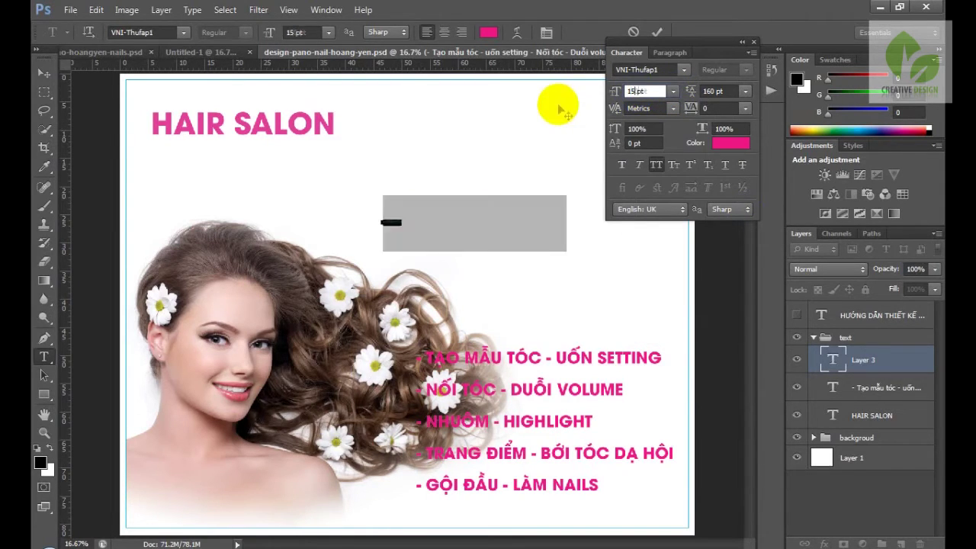
{"action": "left_click", "coordinate": [871, 351]}
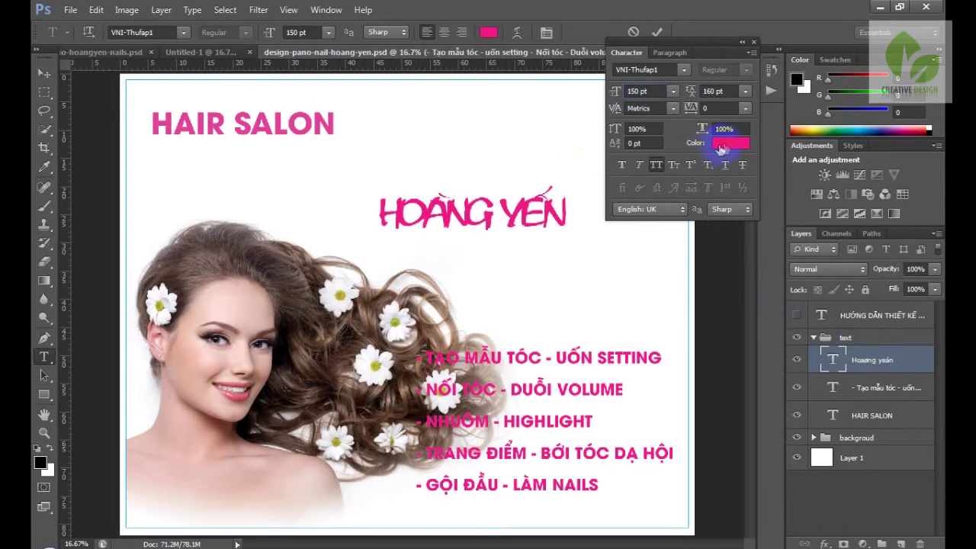
{"action": "left_click", "coordinate": [724, 144]}
{"action": "left_click_drag", "start_coordinate": [458, 101], "coordinate": [613, 246]}
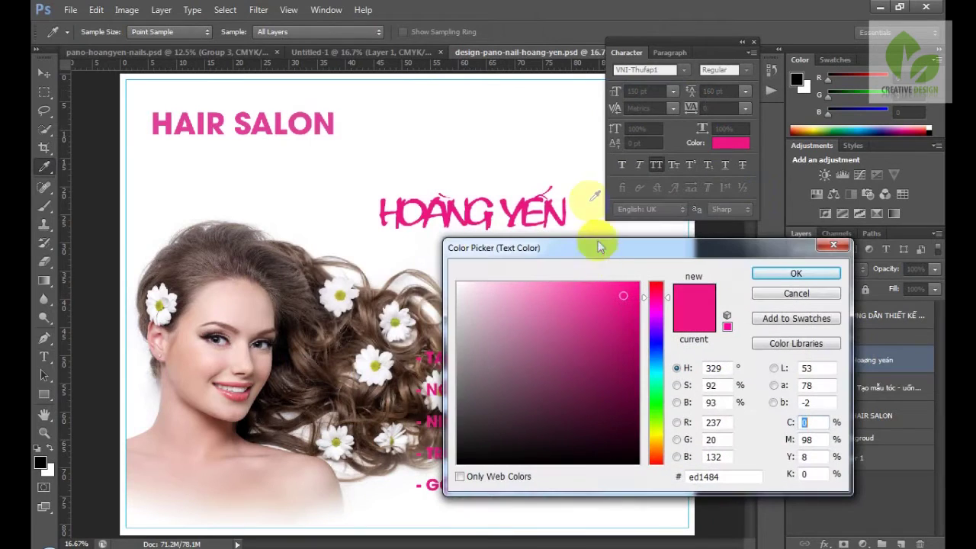
Step: Colour the name bright yellow fff600 and turn off All Caps so it reads 'Hoàng yến'
{"action": "left_click", "coordinate": [660, 437]}
{"action": "left_click_drag", "start_coordinate": [607, 290], "coordinate": [638, 282]}
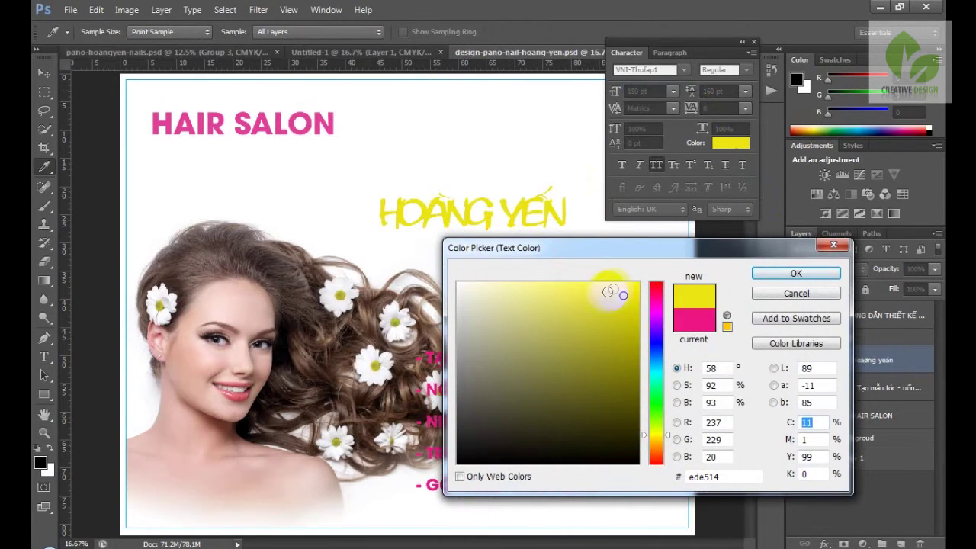
{"action": "left_click", "coordinate": [795, 273]}
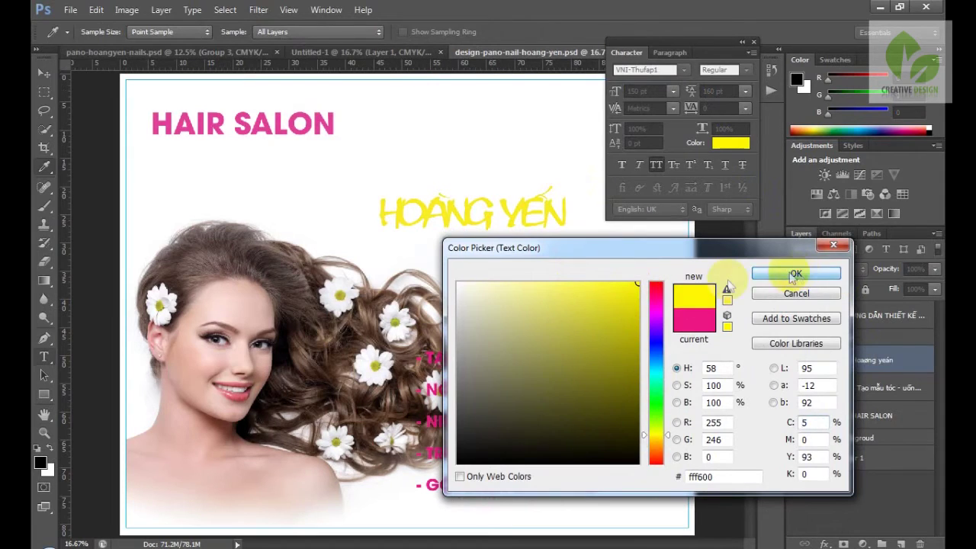
{"action": "left_click", "coordinate": [655, 167]}
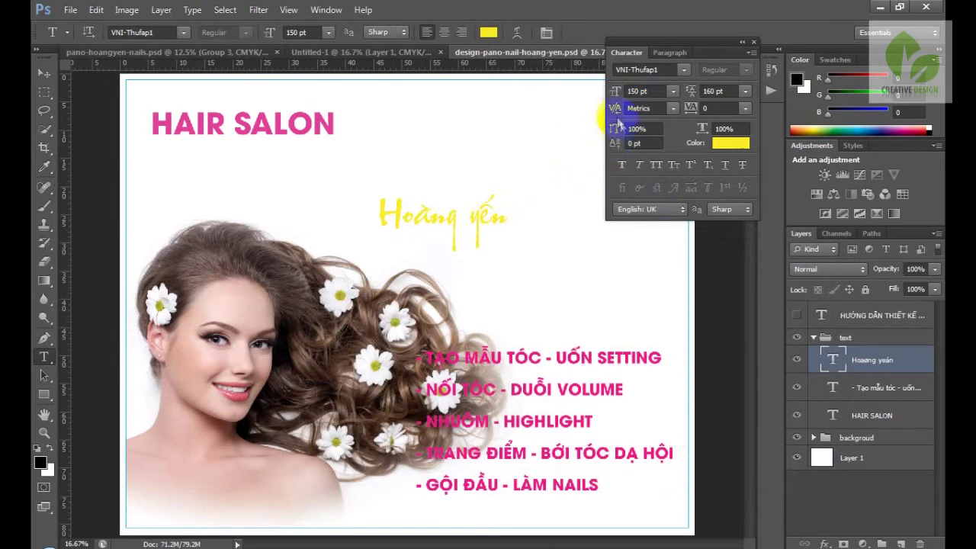
{"action": "left_click", "coordinate": [635, 91]}
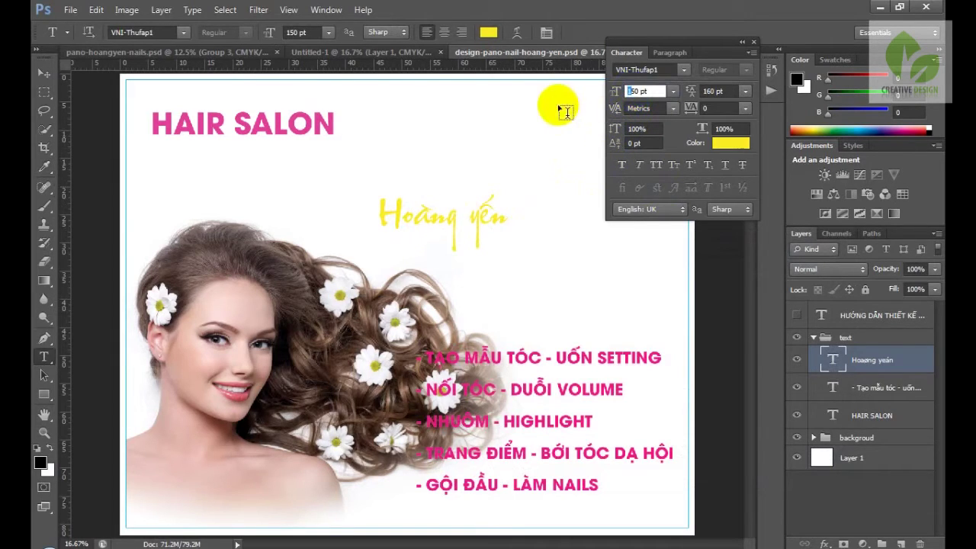
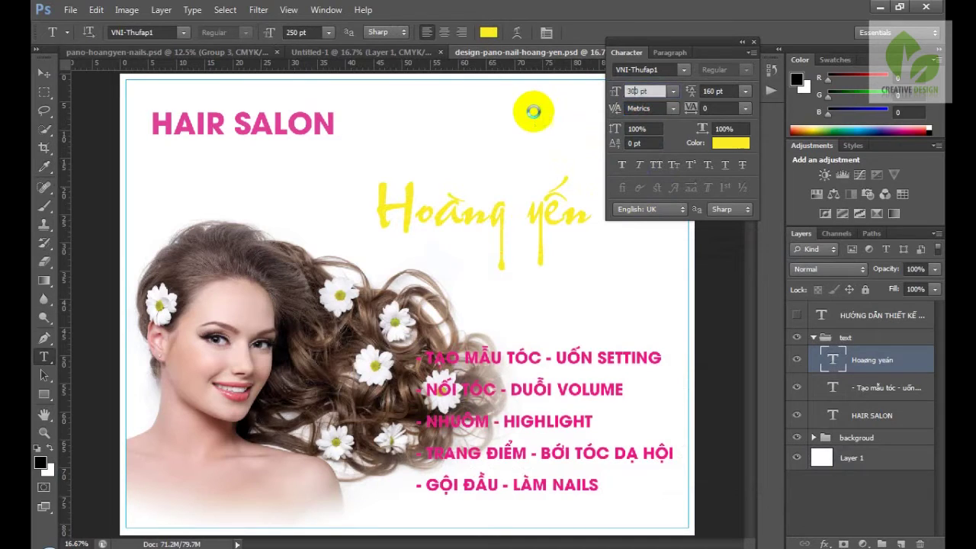
Step: Give the yellow 'Hoàng yến' title a 5 px black outside stroke through Blending Options
{"action": "right_click", "coordinate": [852, 359]}
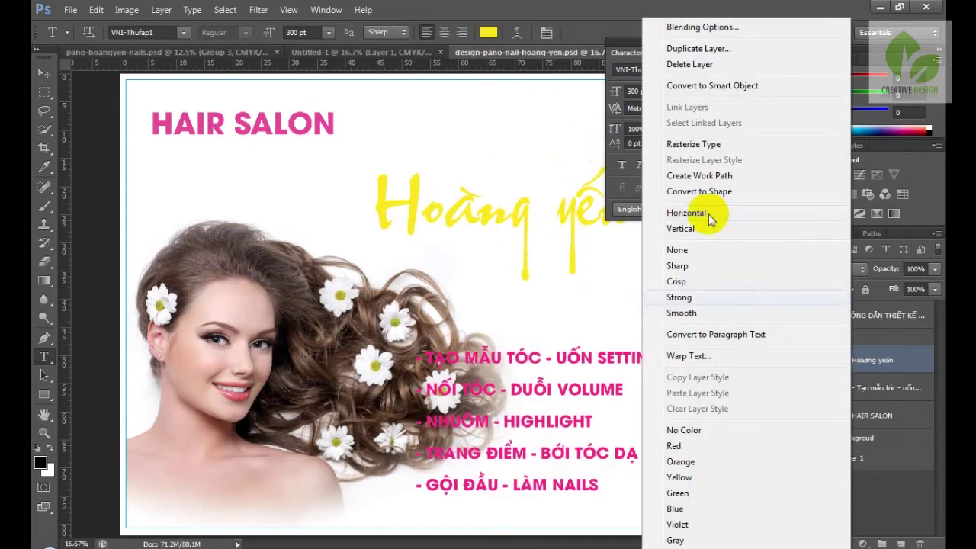
{"action": "left_click", "coordinate": [707, 30]}
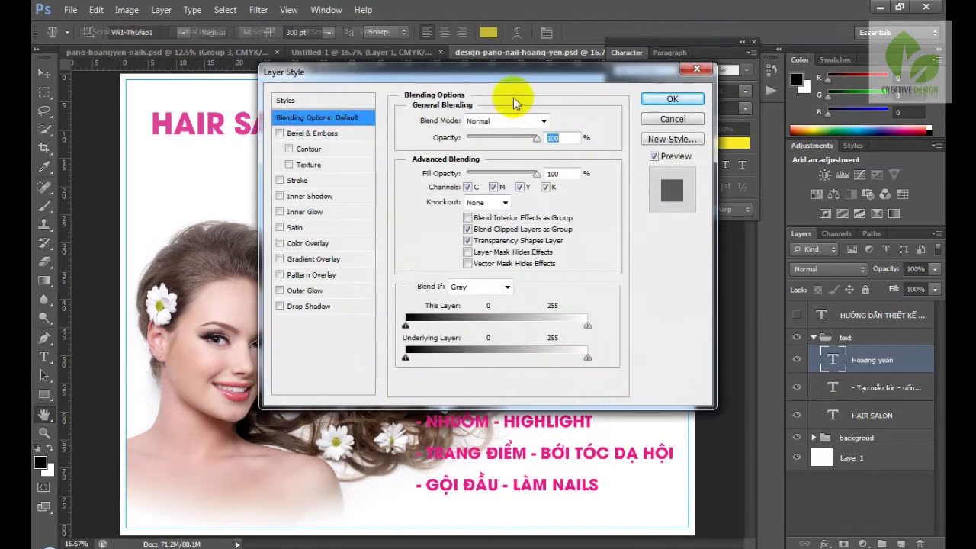
{"action": "left_click_drag", "start_coordinate": [508, 81], "coordinate": [736, 153]}
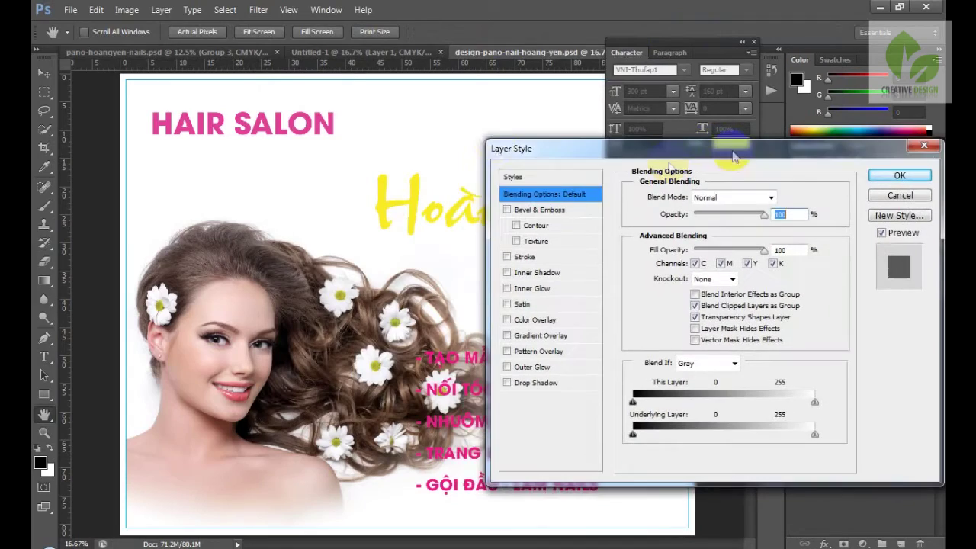
{"action": "mouse_move", "coordinate": [570, 152]}
{"action": "left_mouse_down"}
{"action": "mouse_move", "coordinate": [123, 157]}
{"action": "mouse_move", "coordinate": [389, 262]}
{"action": "left_mouse_up"}
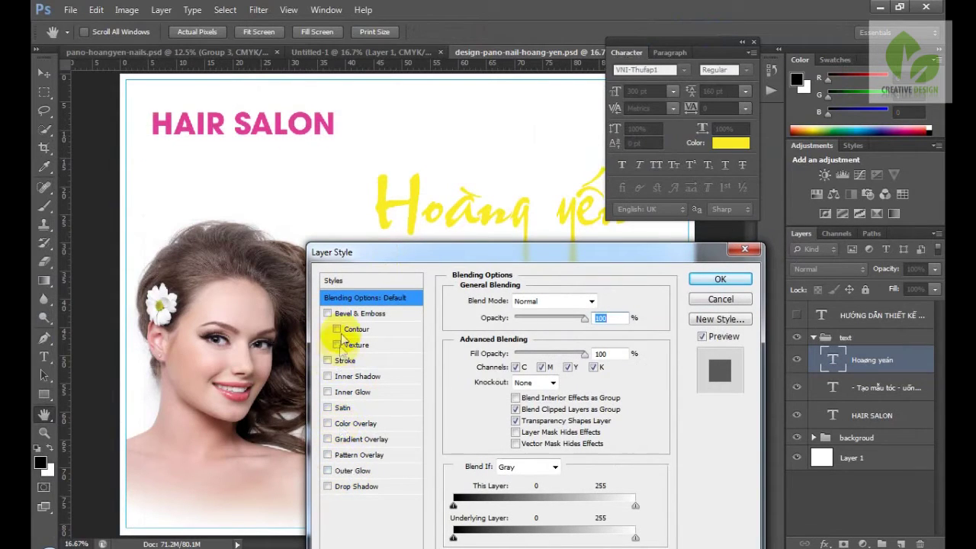
{"action": "left_click", "coordinate": [340, 360]}
{"action": "double_click", "coordinate": [588, 298]}
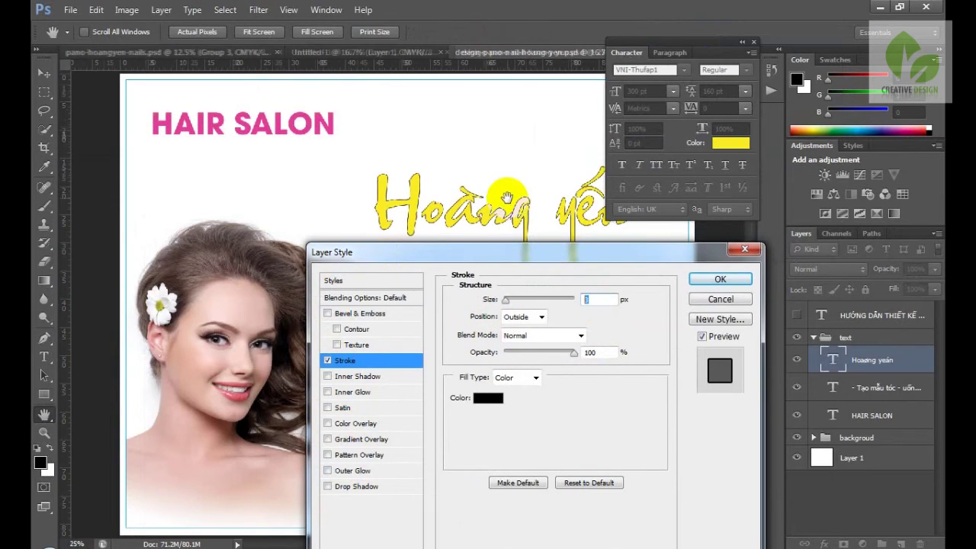
{"action": "left_click", "coordinate": [507, 196], "text": "ctrl"}
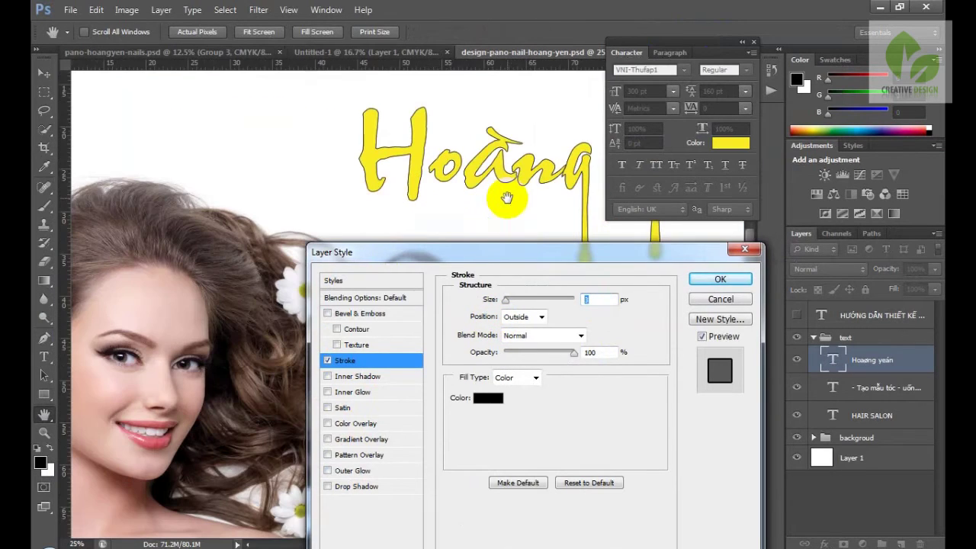
{"action": "left_click", "coordinate": [702, 337]}
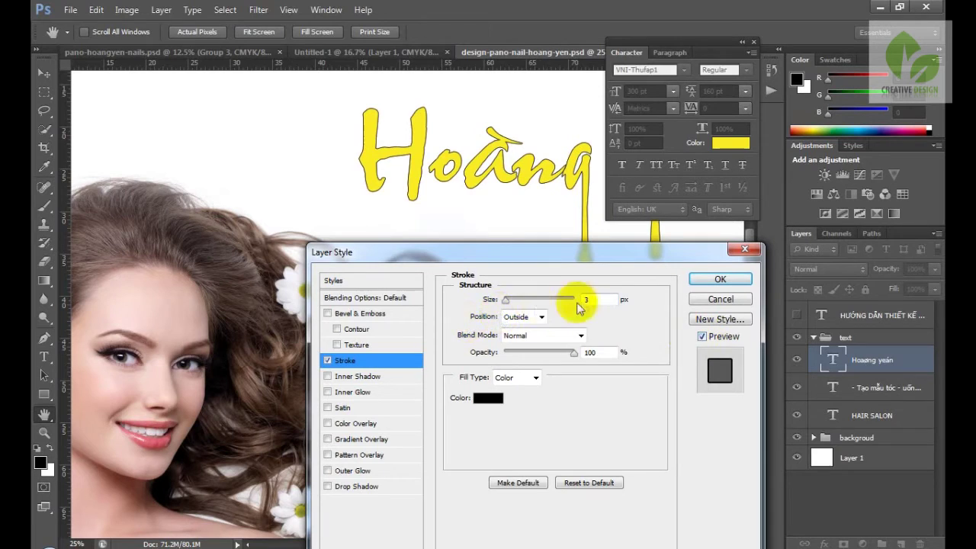
{"action": "type", "text": "5"}
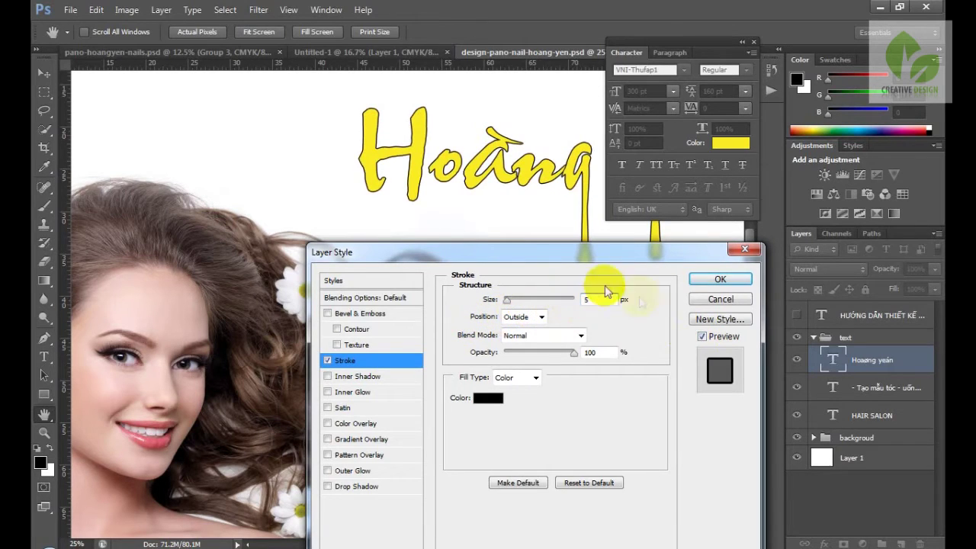
{"action": "left_click", "coordinate": [703, 281]}
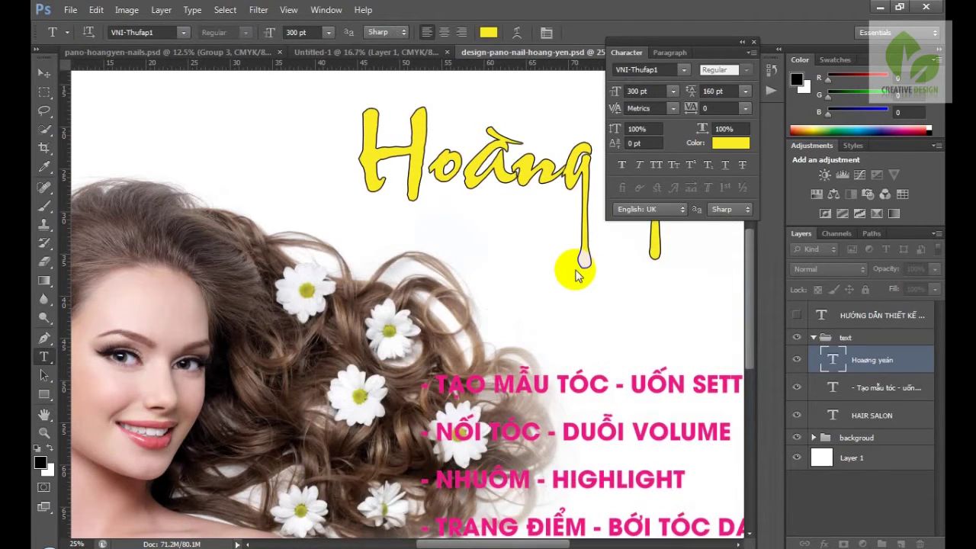
Step: Rotate the 'Hoàng yến' title about -25° so it slants upward
{"action": "key", "text": "ctrl+minus"}
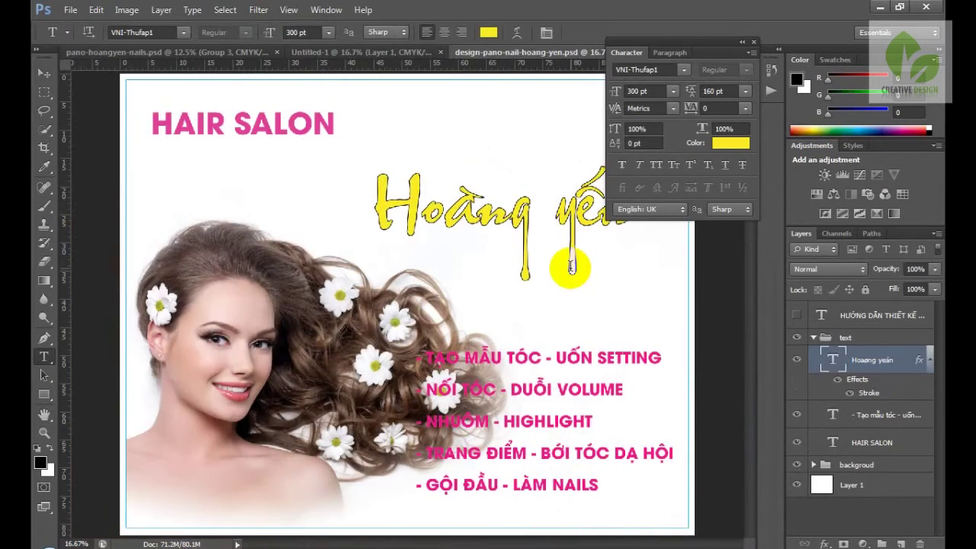
{"action": "key", "text": "ctrl+plus"}
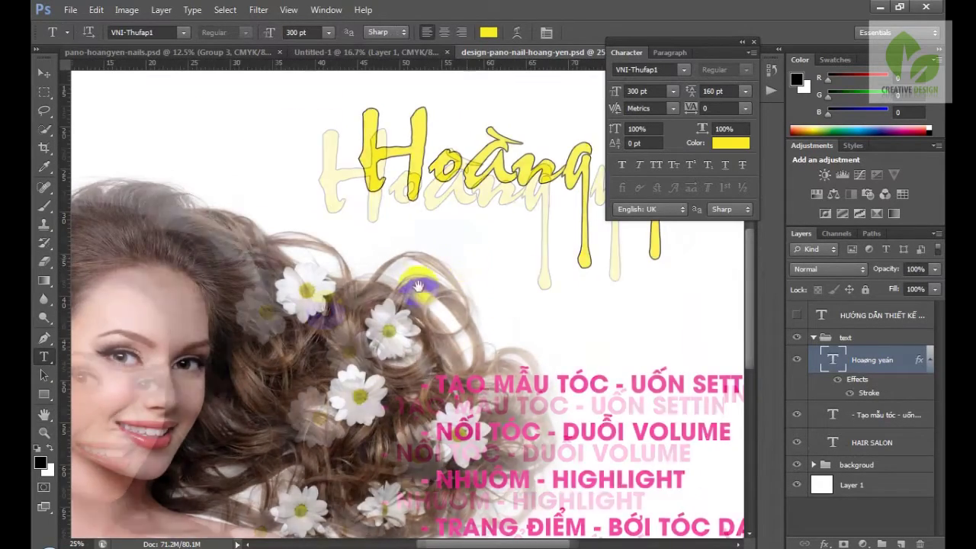
{"action": "left_click_drag", "start_coordinate": [545, 270], "coordinate": [296, 320]}
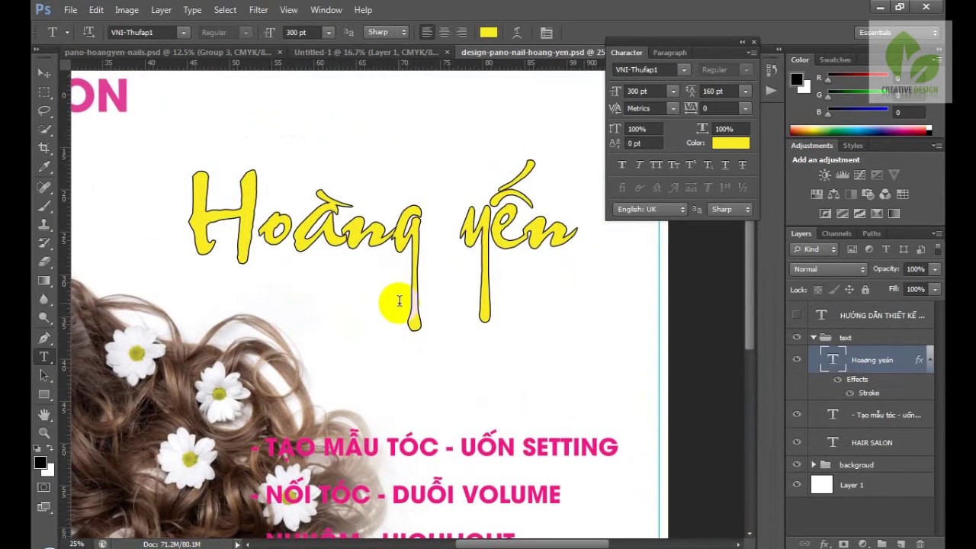
{"action": "key", "text": "ctrl+minus"}
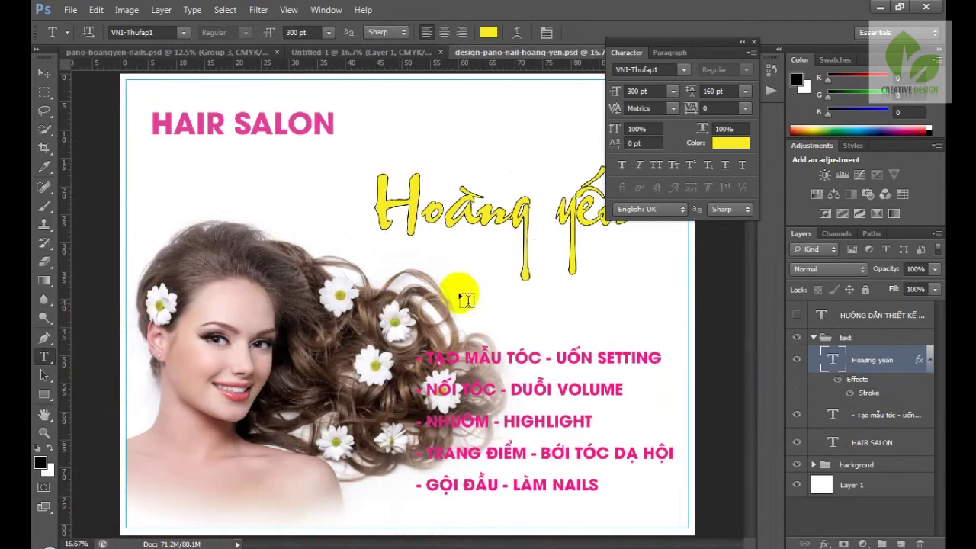
{"action": "key", "text": "ctrl+t"}
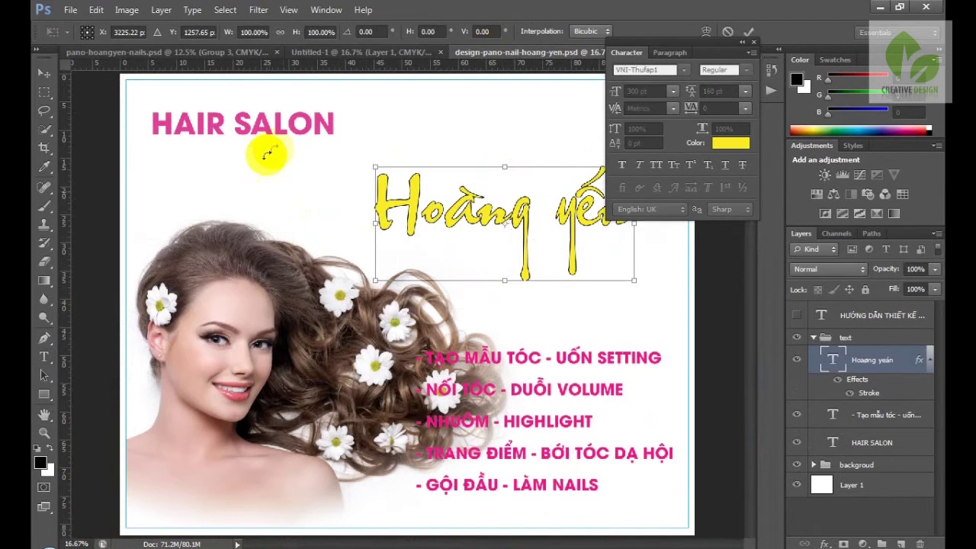
{"action": "mouse_move", "coordinate": [235, 218]}
{"action": "left_mouse_down"}
{"action": "mouse_move", "coordinate": [228, 260]}
{"action": "mouse_move", "coordinate": [214, 233]}
{"action": "mouse_move", "coordinate": [229, 233]}
{"action": "left_mouse_up"}
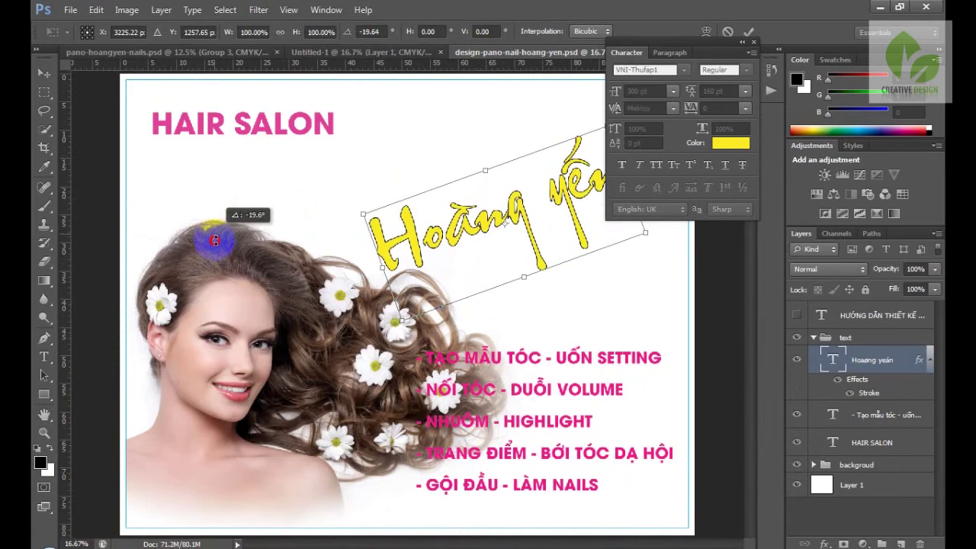
{"action": "key", "text": "Return"}
{"action": "key", "text": "t"}
Step: Retype 'yến' as 'Yến' so the title reads 'Hoàng Yến'
{"action": "double_click", "coordinate": [560, 193]}
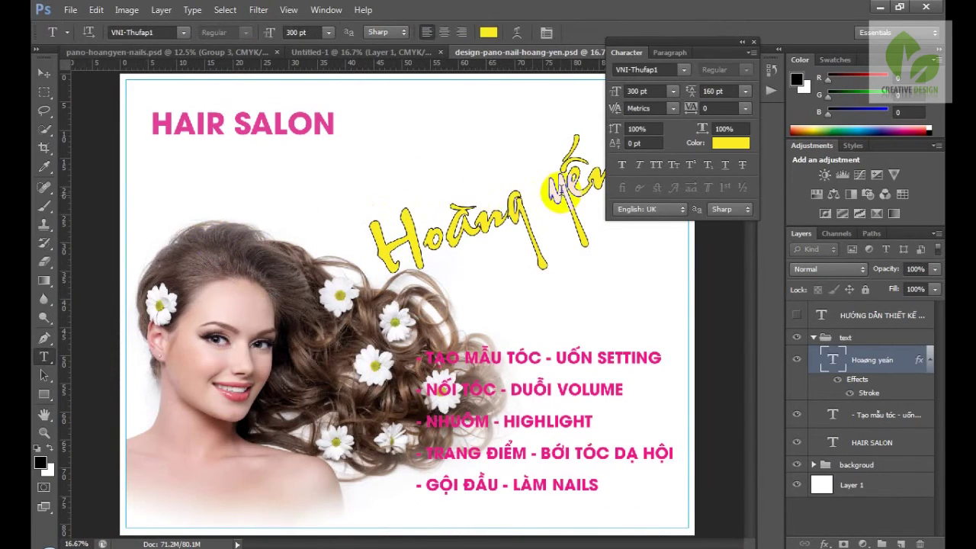
{"action": "double_click", "coordinate": [566, 220]}
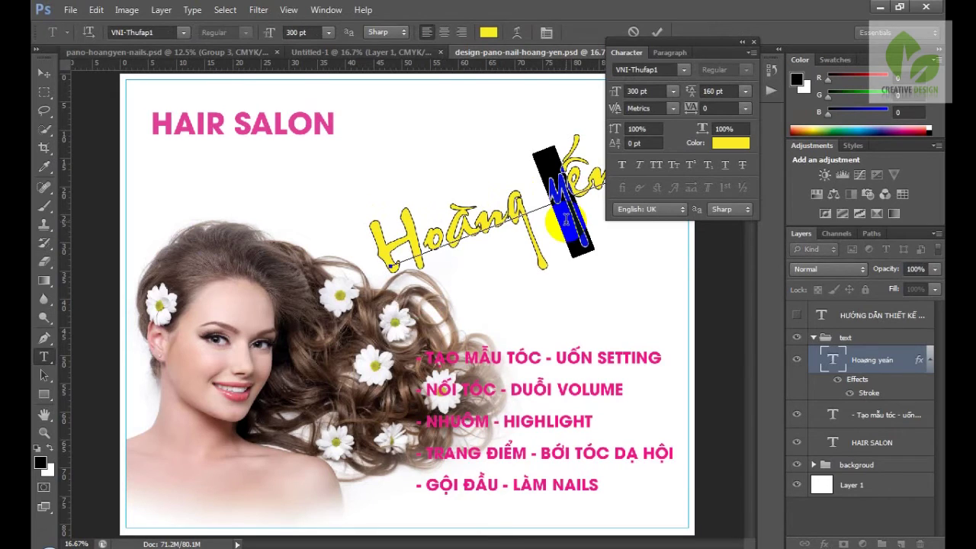
{"action": "type", "text": "Yến"}
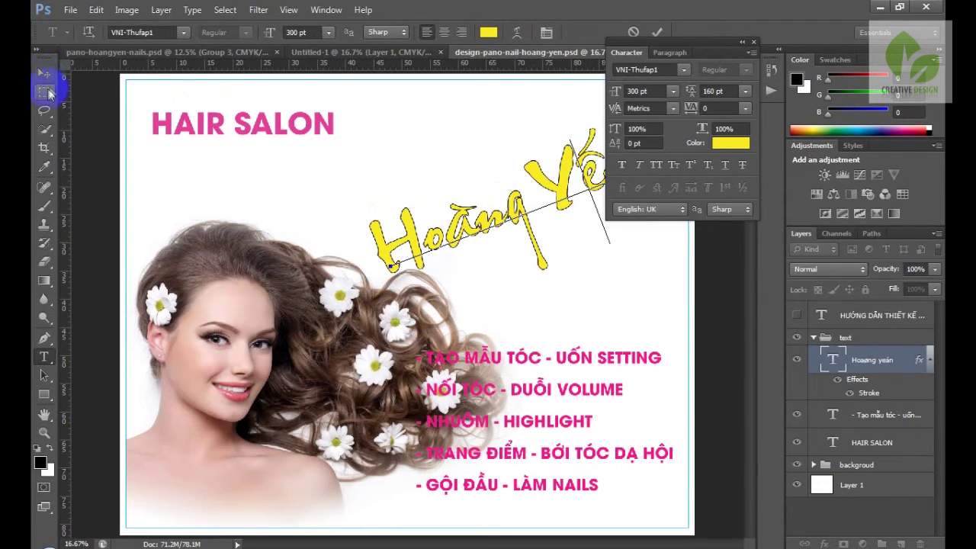
{"action": "left_click", "coordinate": [44, 74]}
Step: Rotate the title slightly further and move it up toward the top-right
{"action": "key", "text": "Tab"}
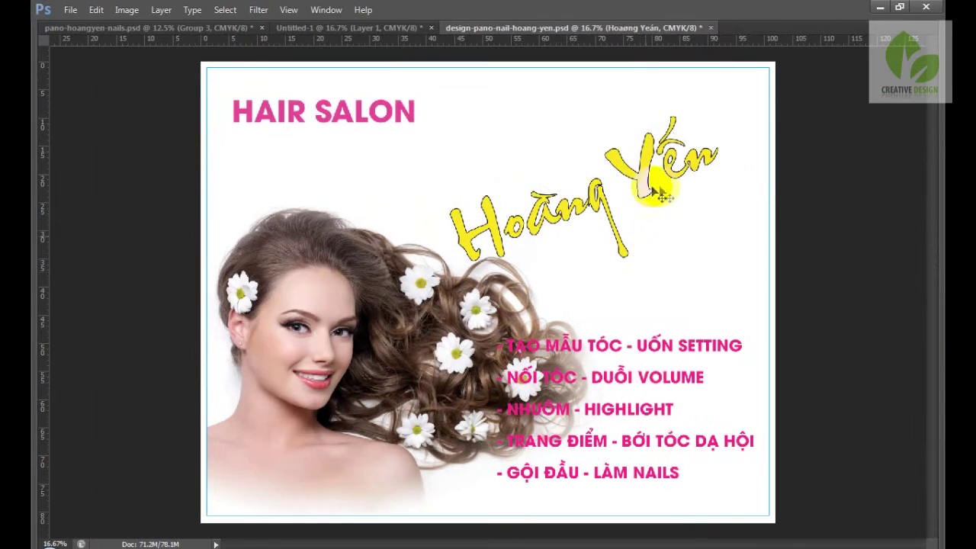
{"action": "key", "text": "ctrl+t"}
{"action": "left_click_drag", "start_coordinate": [762, 136], "coordinate": [772, 133]}
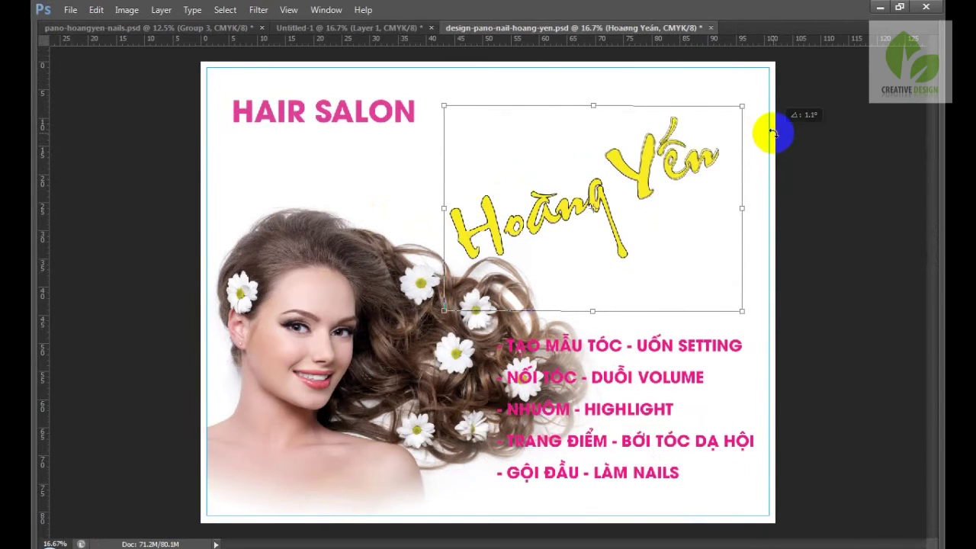
{"action": "key", "text": "Return"}
{"action": "left_click_drag", "start_coordinate": [579, 231], "coordinate": [580, 183]}
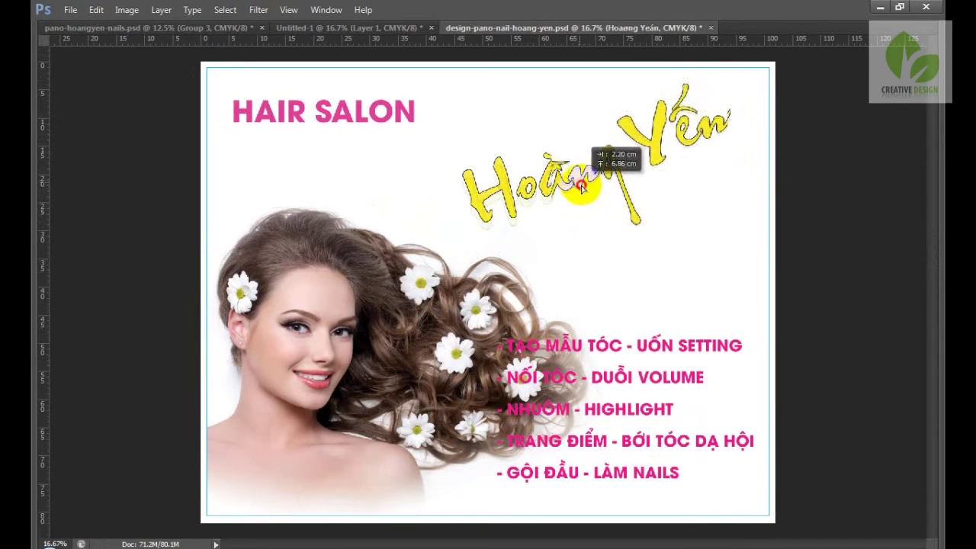
{"action": "left_click_drag", "start_coordinate": [580, 183], "coordinate": [581, 197]}
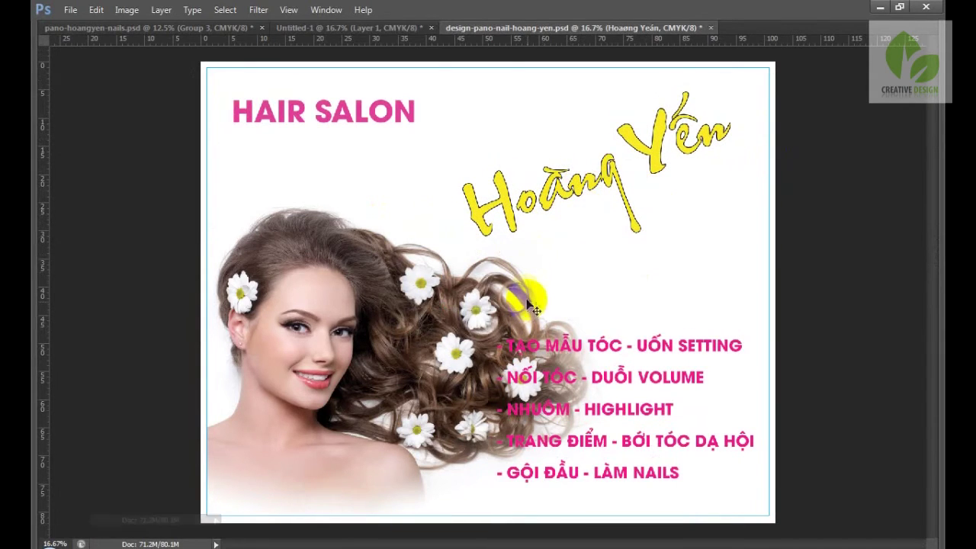
{"action": "key", "text": "Tab"}
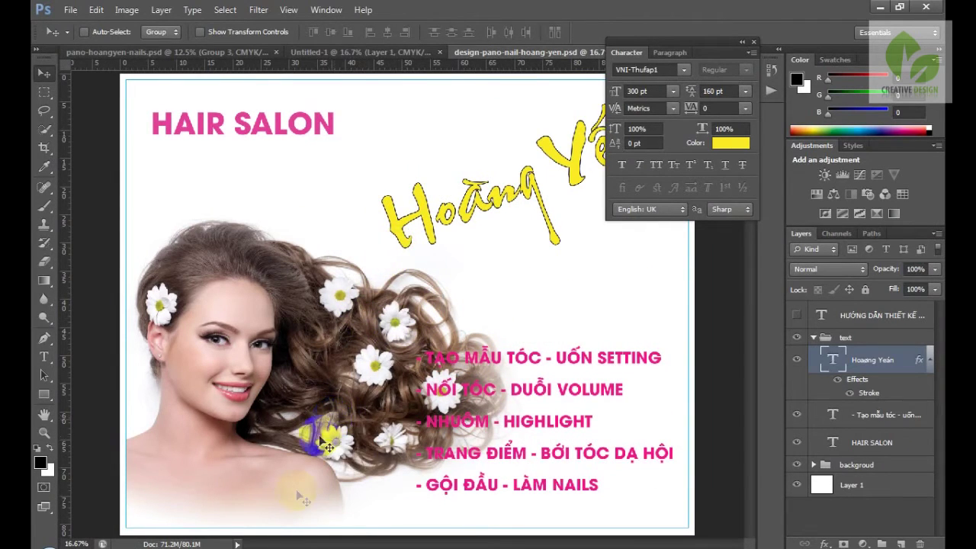
Step: Start a new 'Chuyên' text layer near the poster's bottom-left
{"action": "left_click", "coordinate": [901, 543]}
{"action": "key", "text": "t"}
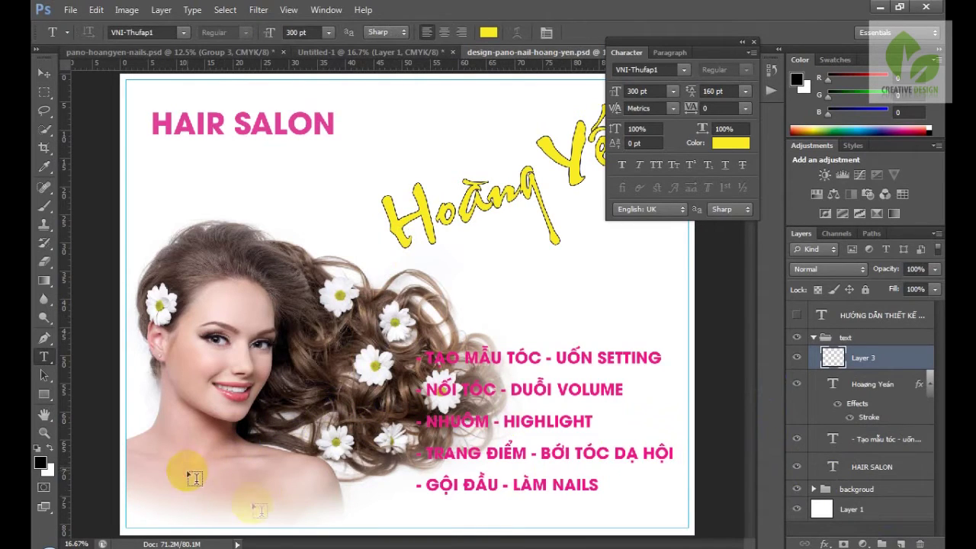
{"action": "left_click", "coordinate": [191, 475]}
{"action": "type", "text": "Chuyên"}
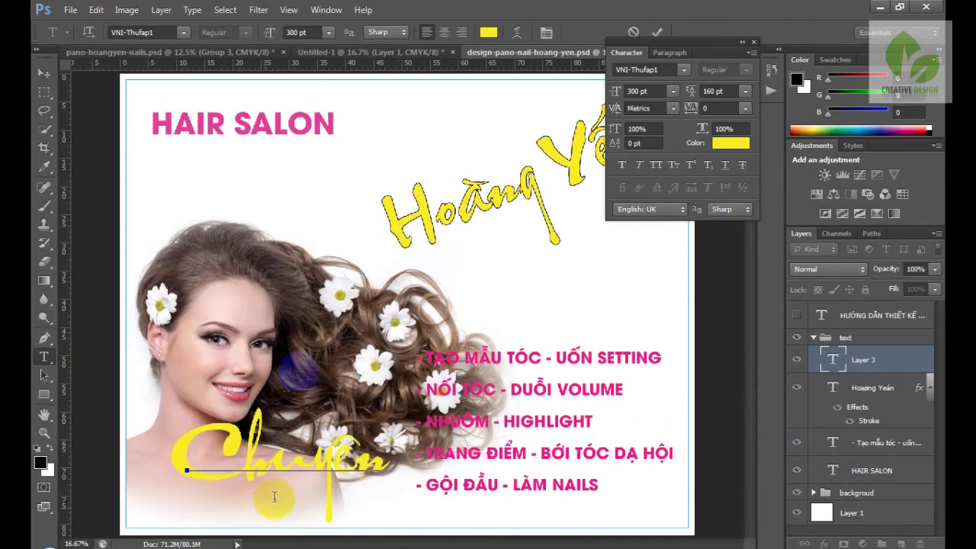
{"action": "double_click", "coordinate": [274, 498]}
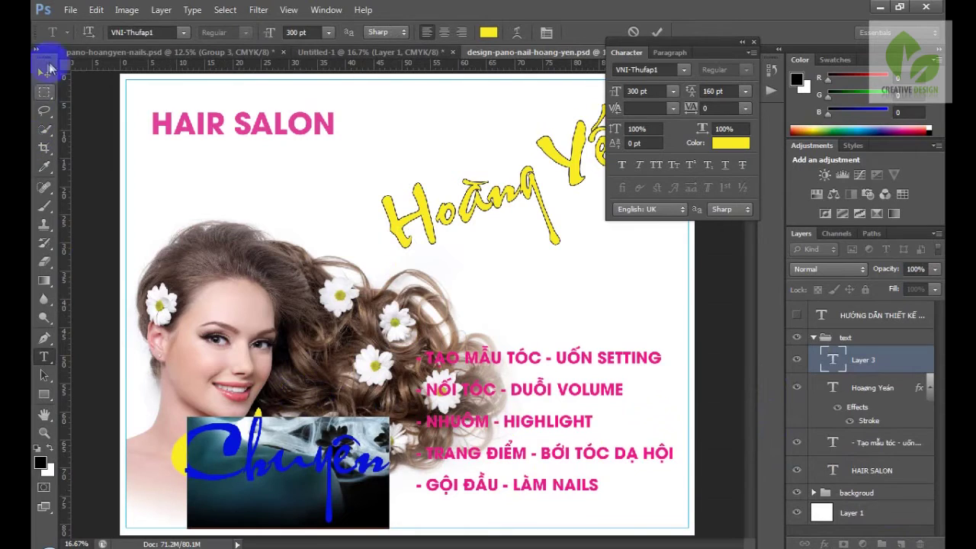
Step: Colour the Chuyên text blue and set its font size to 200 pt
{"action": "left_click", "coordinate": [487, 32]}
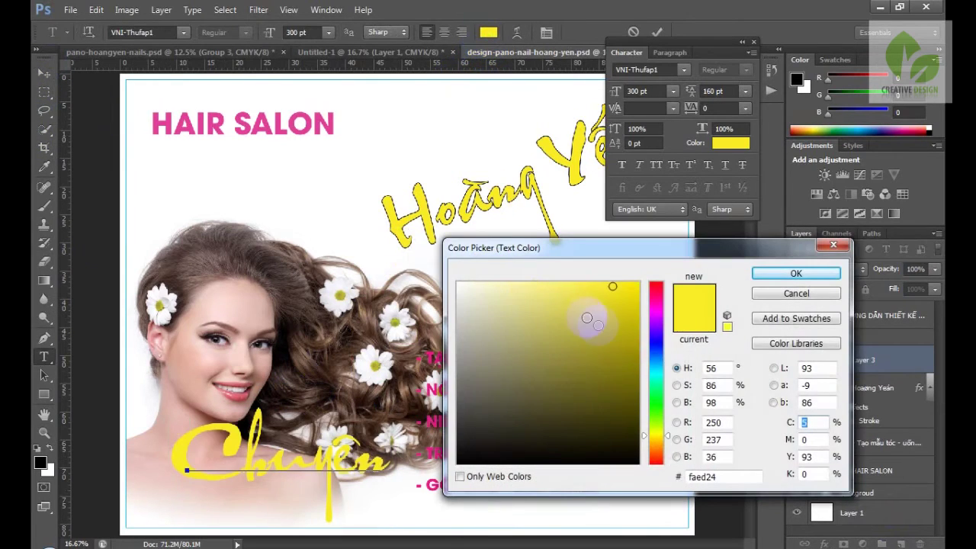
{"action": "left_click", "coordinate": [659, 358]}
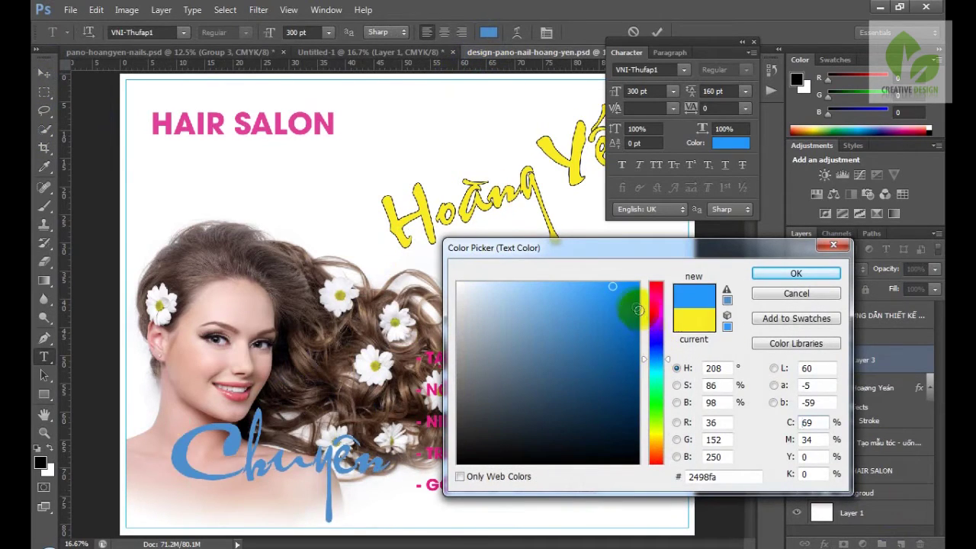
{"action": "left_click", "coordinate": [764, 273]}
{"action": "left_click", "coordinate": [656, 90]}
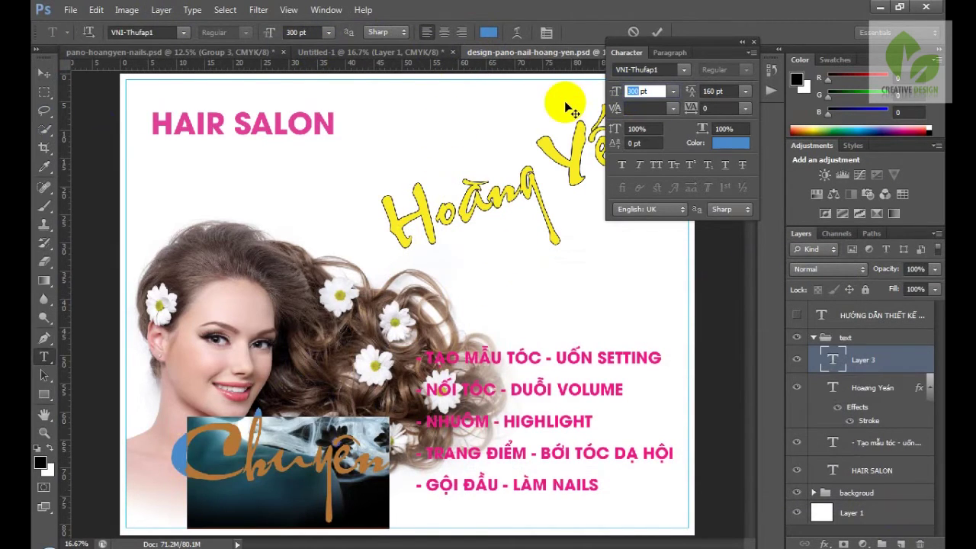
{"action": "type", "text": "200"}
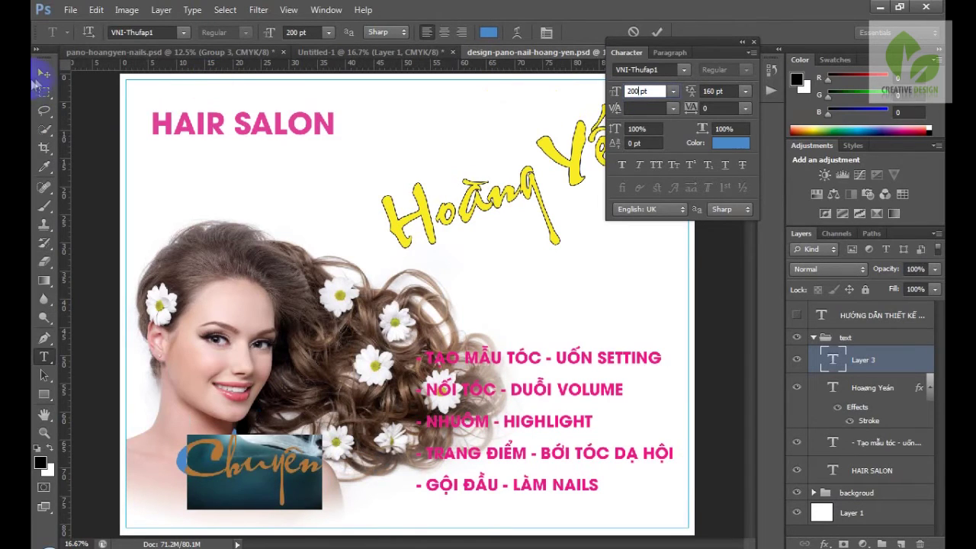
{"action": "left_click", "coordinate": [347, 496]}
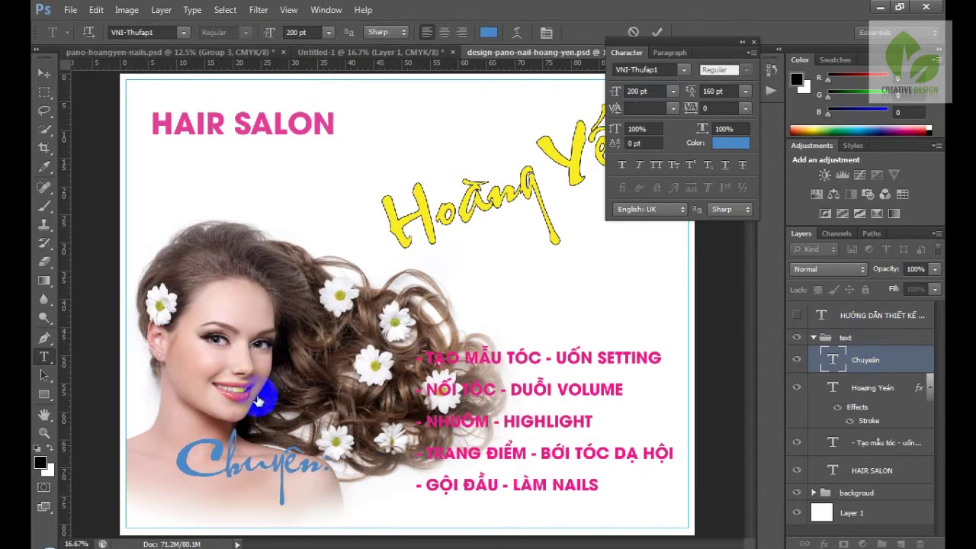
Step: Rotate Chuyên about 19° counter-clockwise and settle it at the poster's lower left
{"action": "key", "text": "ctrl+t"}
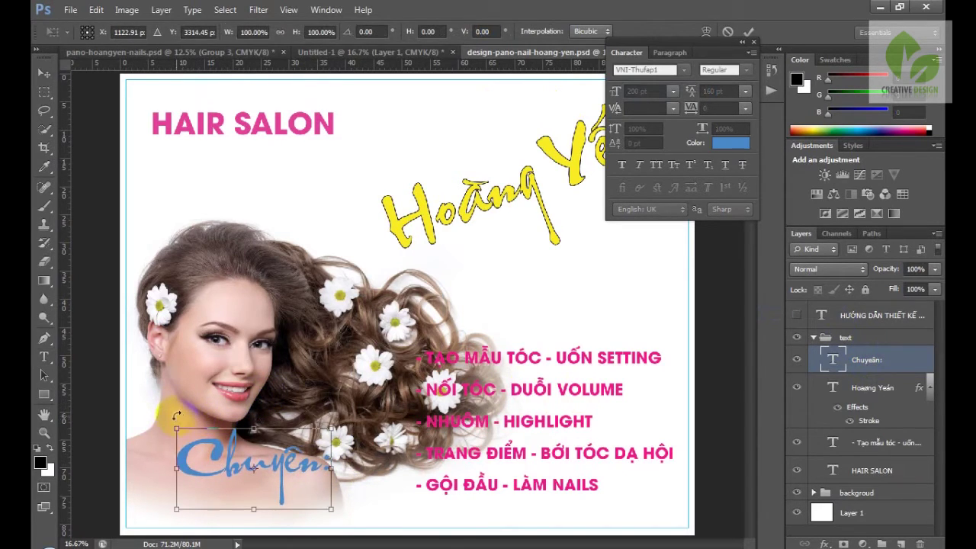
{"action": "left_click_drag", "start_coordinate": [176, 416], "coordinate": [142, 431]}
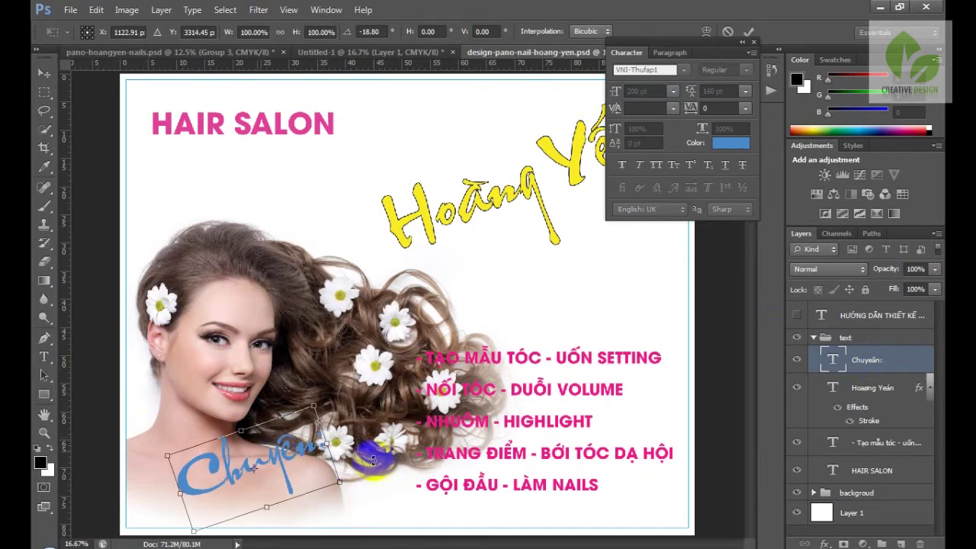
{"action": "key", "text": "Return"}
{"action": "key", "text": "v"}
{"action": "left_click_drag", "start_coordinate": [282, 465], "coordinate": [289, 473]}
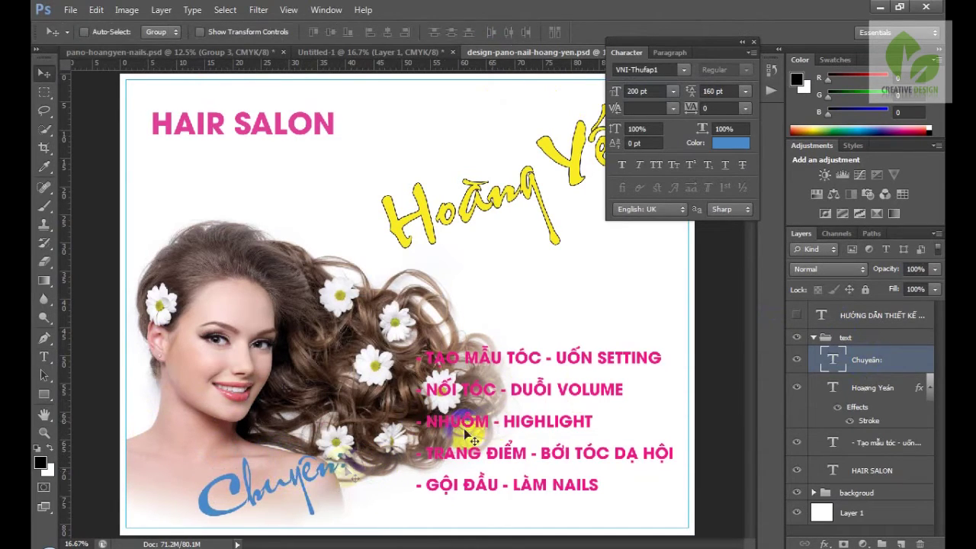
{"action": "left_click_drag", "start_coordinate": [289, 472], "coordinate": [293, 474]}
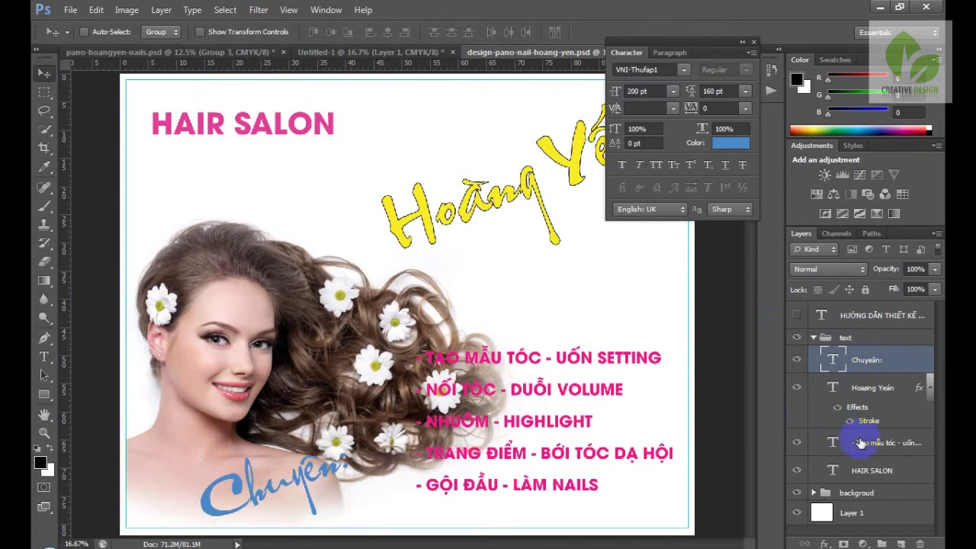
{"action": "left_click", "coordinate": [849, 390]}
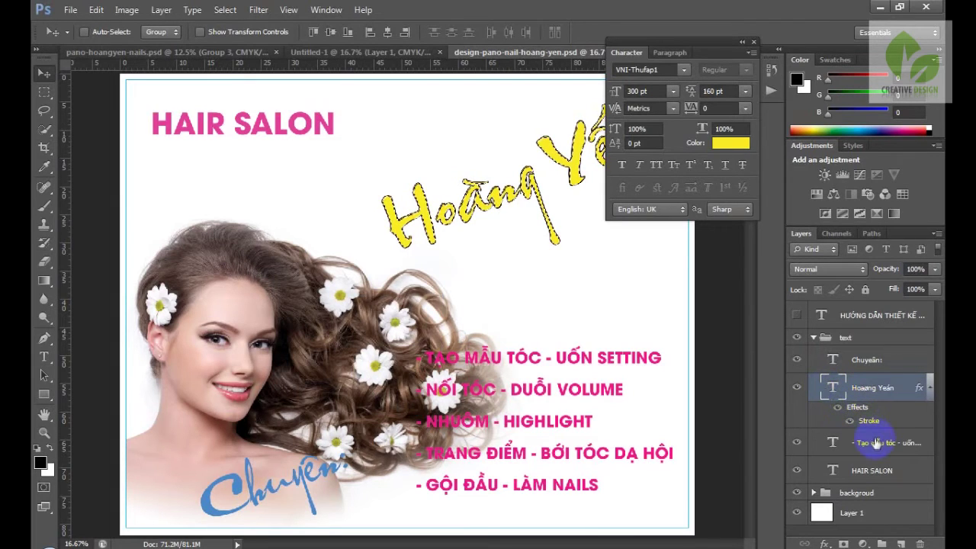
Step: Fill the title's letter shape with pure red on a new layer
{"action": "left_click", "coordinate": [902, 543]}
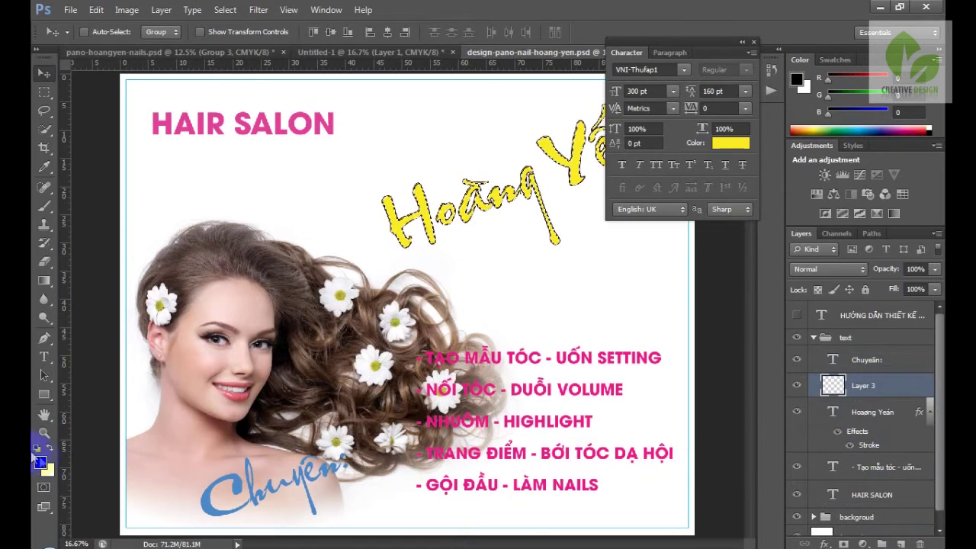
{"action": "left_click", "coordinate": [38, 461]}
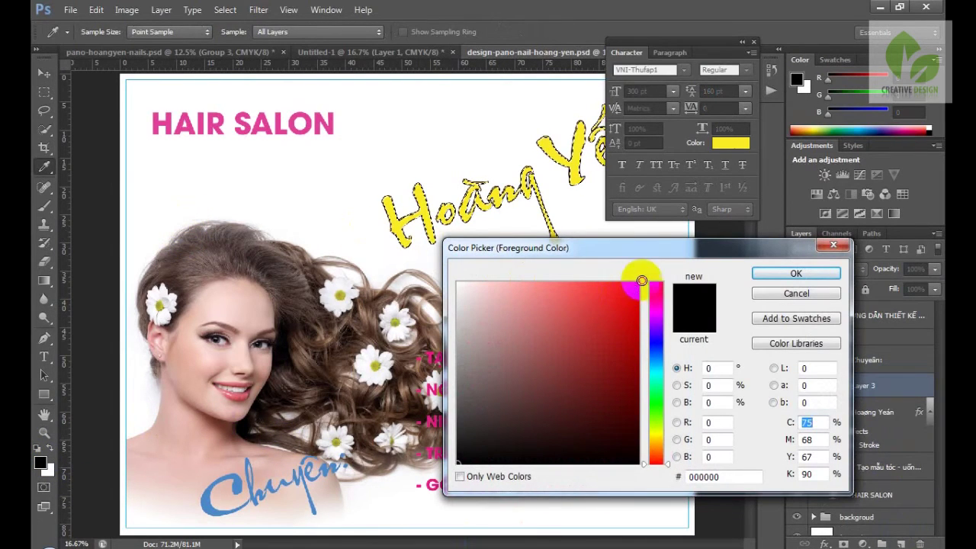
{"action": "left_click", "coordinate": [641, 280]}
{"action": "left_click", "coordinate": [773, 271]}
{"action": "key", "text": "v"}
{"action": "key", "text": "alt+BackSpace"}
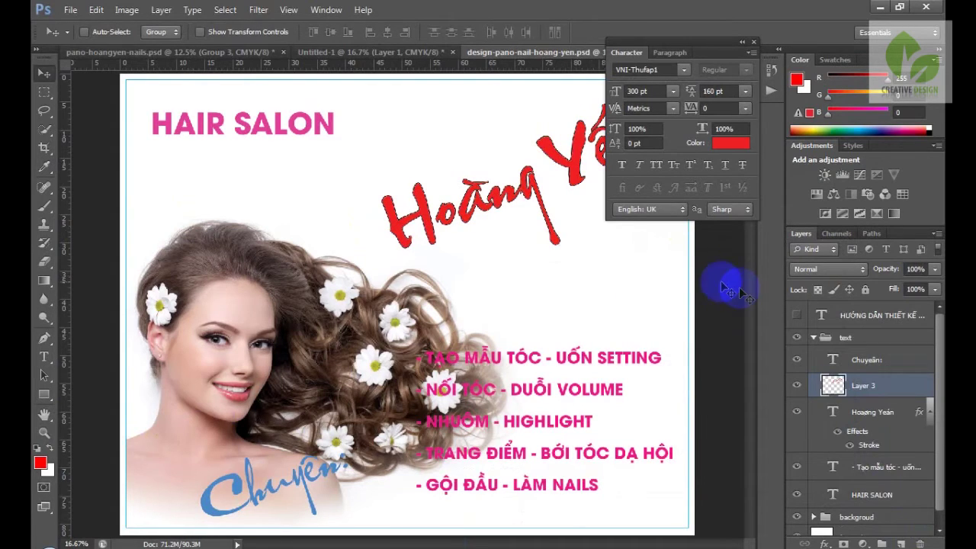
Step: Move the red copy beneath the title and offset it into a shadow
{"action": "key", "text": "ctrl+bracketleft"}
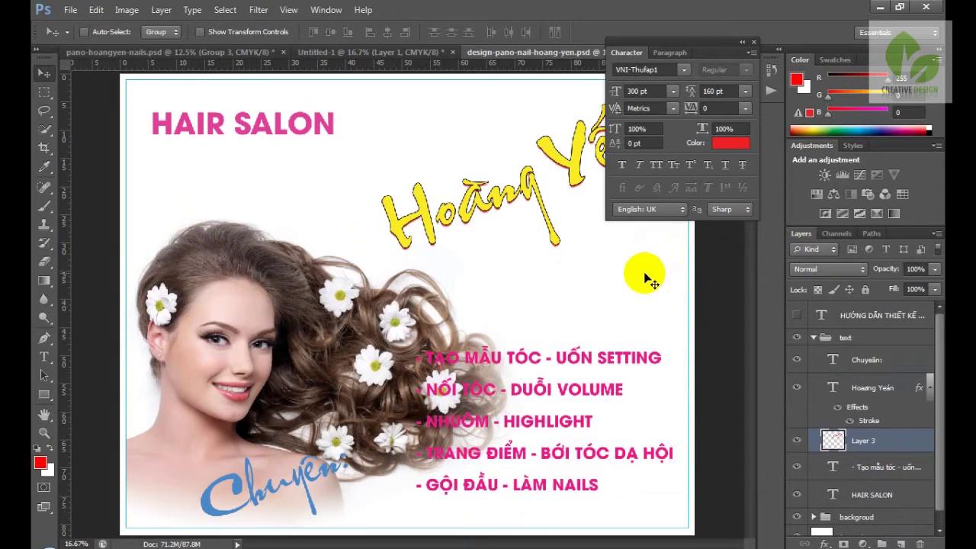
{"action": "key", "text": "Down"}
{"action": "key", "text": "Left"}
{"action": "key", "text": "Left"}
{"action": "key", "text": "Right"}
{"action": "key", "text": "Left"}
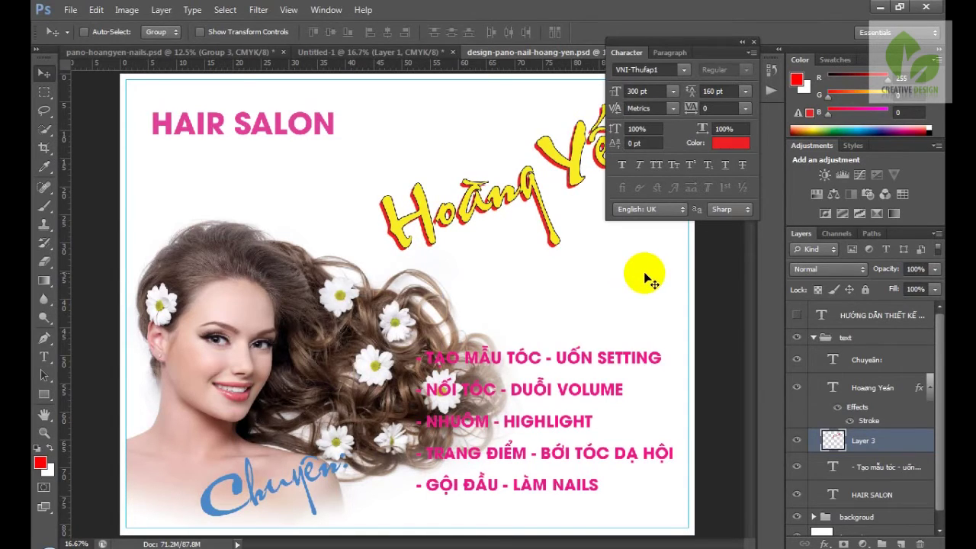
{"action": "key", "text": "ctrl+minus"}
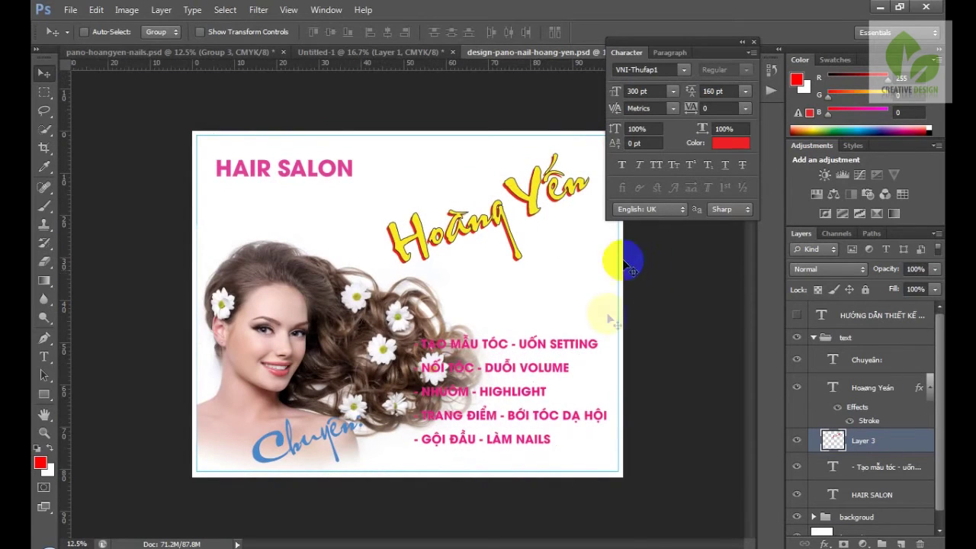
Step: Scale the woman's photo on Layer 2 down to about 93%
{"action": "scroll", "coordinate": [835, 388], "scroll_direction": "down", "scroll_amount": 1}
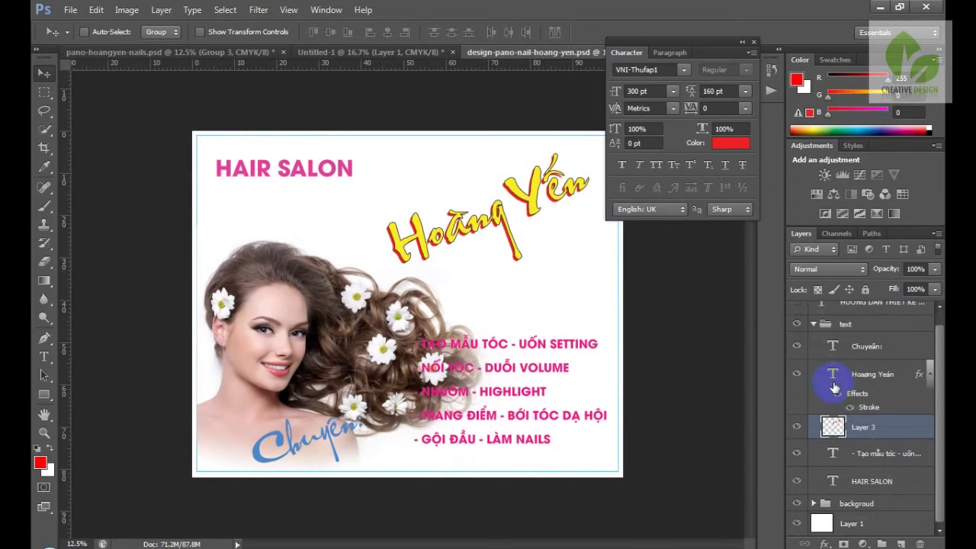
{"action": "left_click", "coordinate": [814, 503]}
{"action": "scroll", "coordinate": [862, 472], "scroll_direction": "down", "scroll_amount": 3}
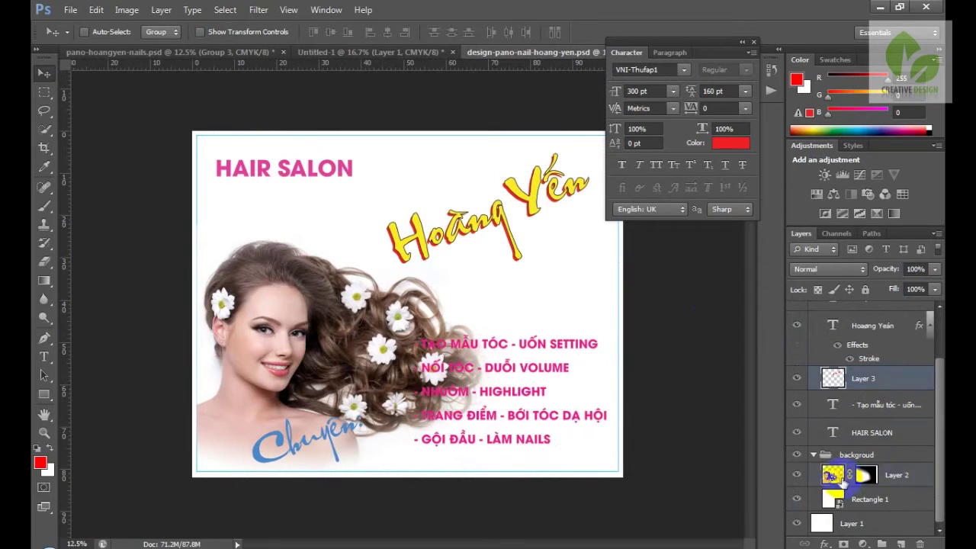
{"action": "left_click", "coordinate": [833, 476]}
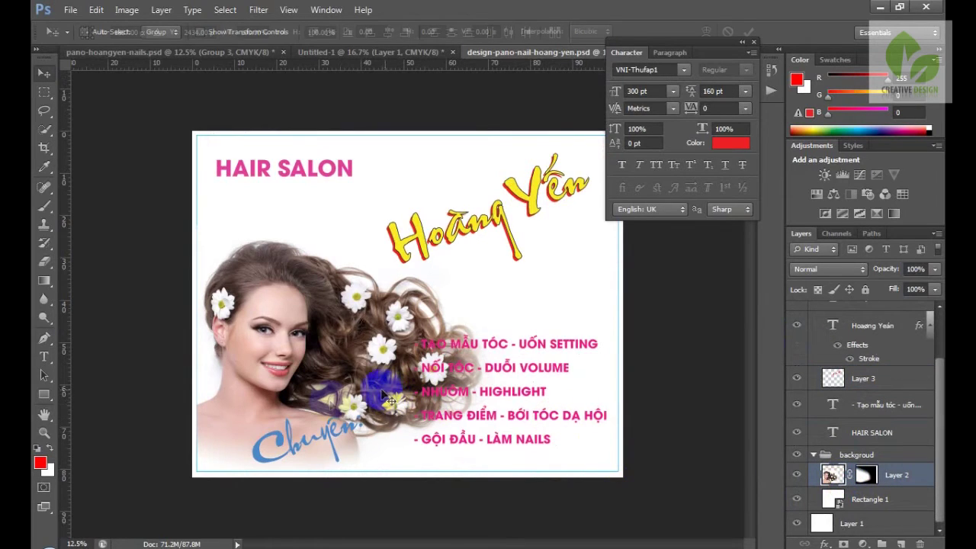
{"action": "key", "text": "ctrl+t"}
{"action": "left_click_drag", "start_coordinate": [507, 469], "coordinate": [481, 459]}
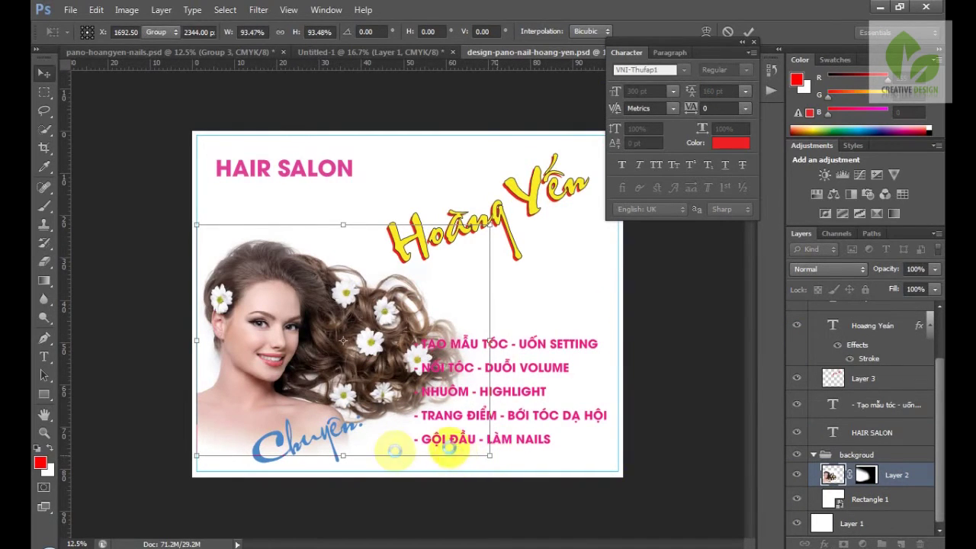
{"action": "double_click", "coordinate": [614, 429]}
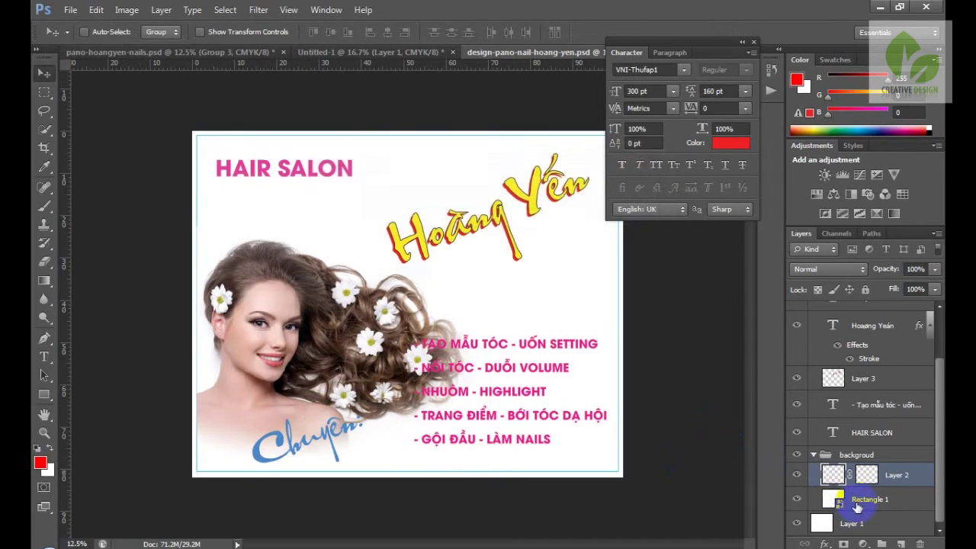
Step: Draw a black-to-white gradient on Layer 2's mask to fade her hair edge
{"action": "left_click", "coordinate": [862, 485]}
{"action": "key", "text": "d"}
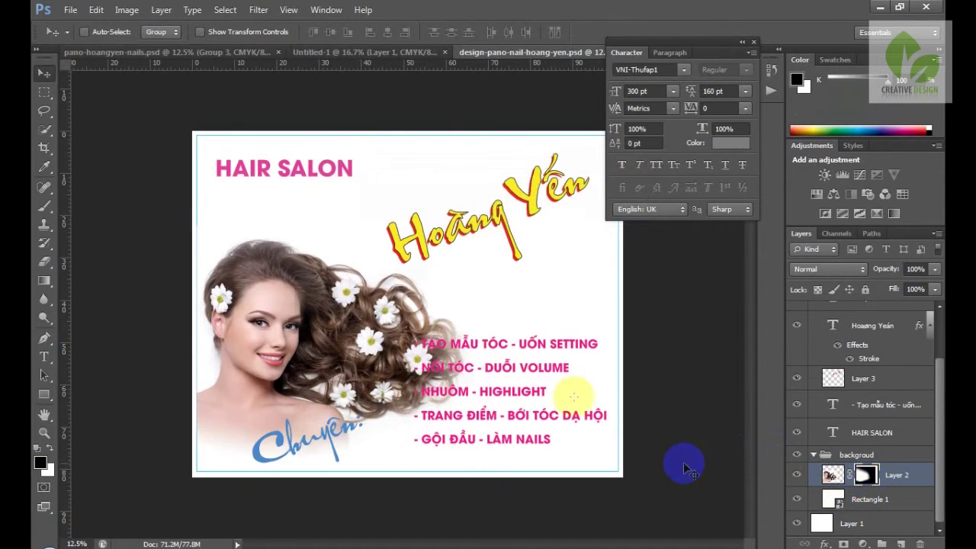
{"action": "key", "text": "g"}
{"action": "mouse_move", "coordinate": [481, 384]}
{"action": "left_mouse_down"}
{"action": "mouse_move", "coordinate": [478, 367]}
{"action": "mouse_move", "coordinate": [349, 366]}
{"action": "left_mouse_up"}
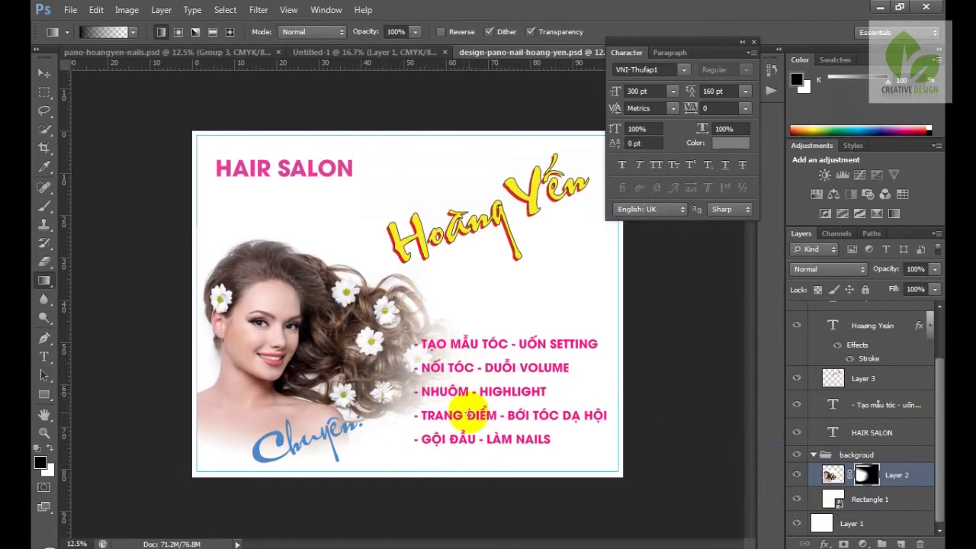
{"action": "key", "text": "v"}
{"action": "right_click", "coordinate": [492, 422]}
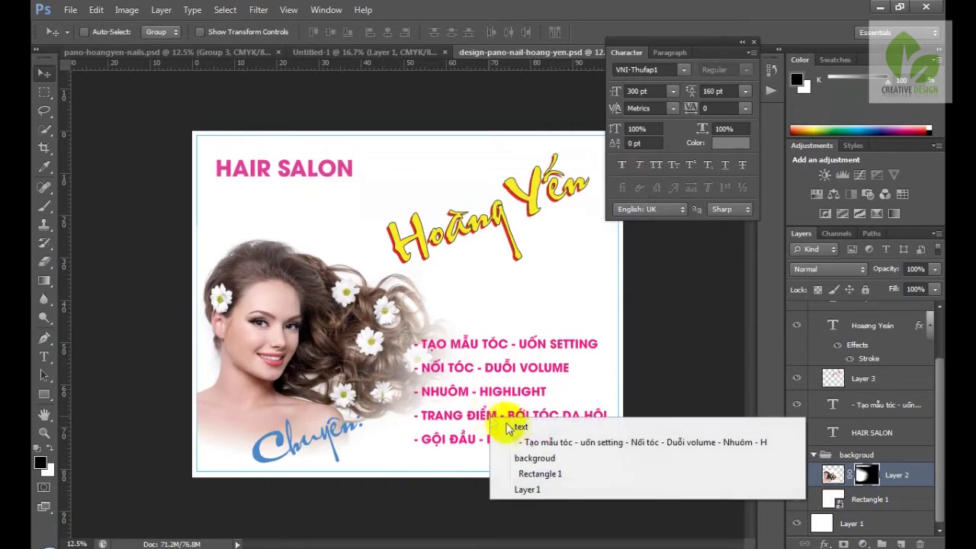
Step: Select the Chuyên text layer and open its Blending Options
{"action": "left_click", "coordinate": [512, 438]}
{"action": "left_click_drag", "start_coordinate": [491, 424], "coordinate": [487, 417]}
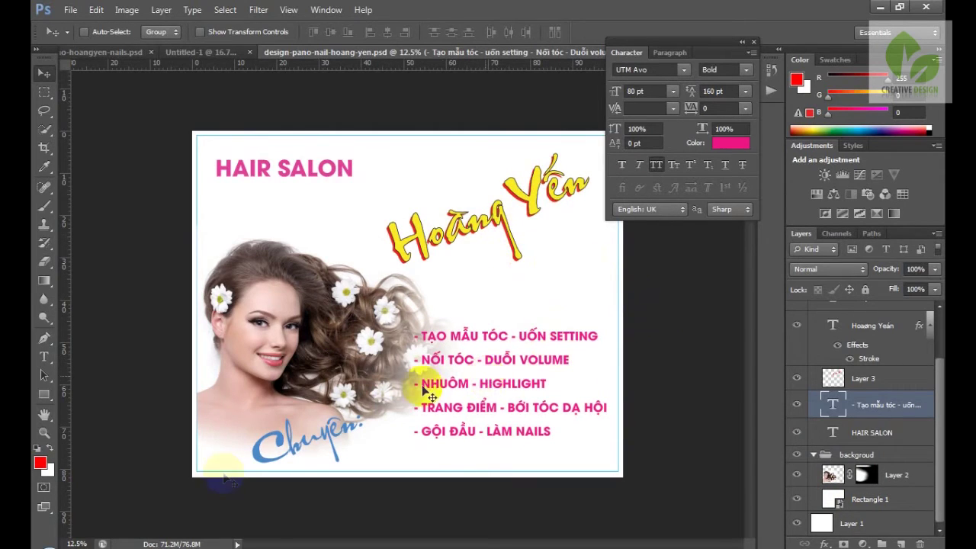
{"action": "right_click", "coordinate": [324, 444]}
{"action": "left_click", "coordinate": [344, 464]}
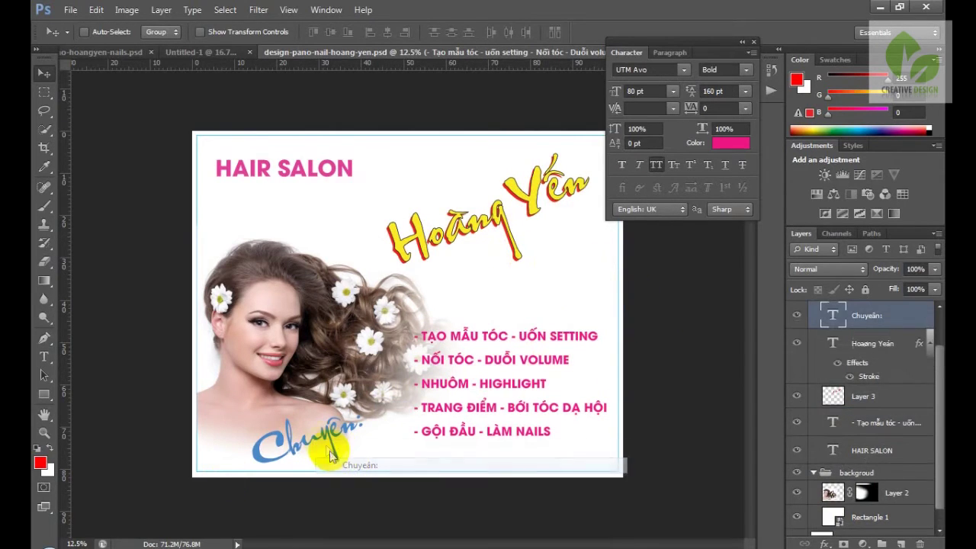
{"action": "right_click", "coordinate": [857, 326]}
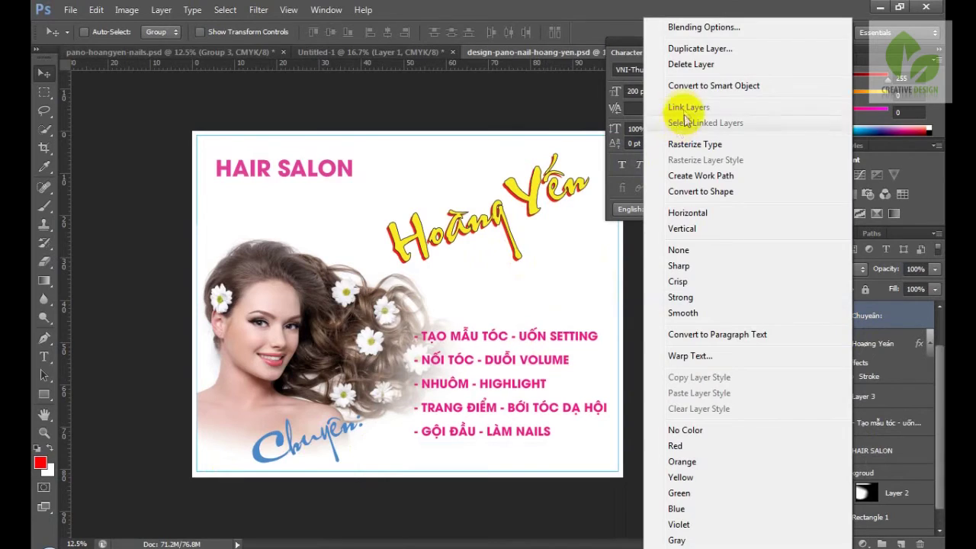
{"action": "left_click", "coordinate": [703, 27]}
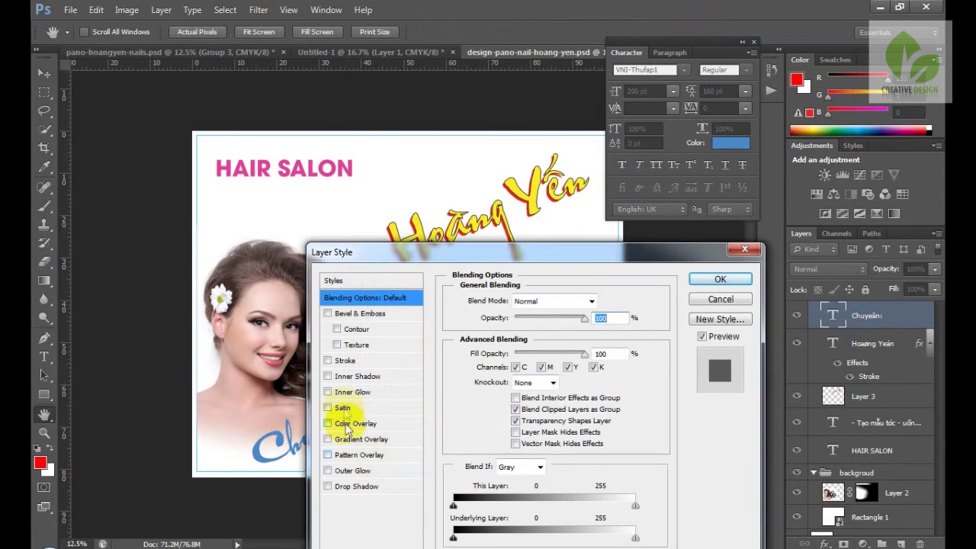
Step: Replace Chuyên's stroke with a 100% opacity drop shadow at greater distance
{"action": "left_click", "coordinate": [347, 361]}
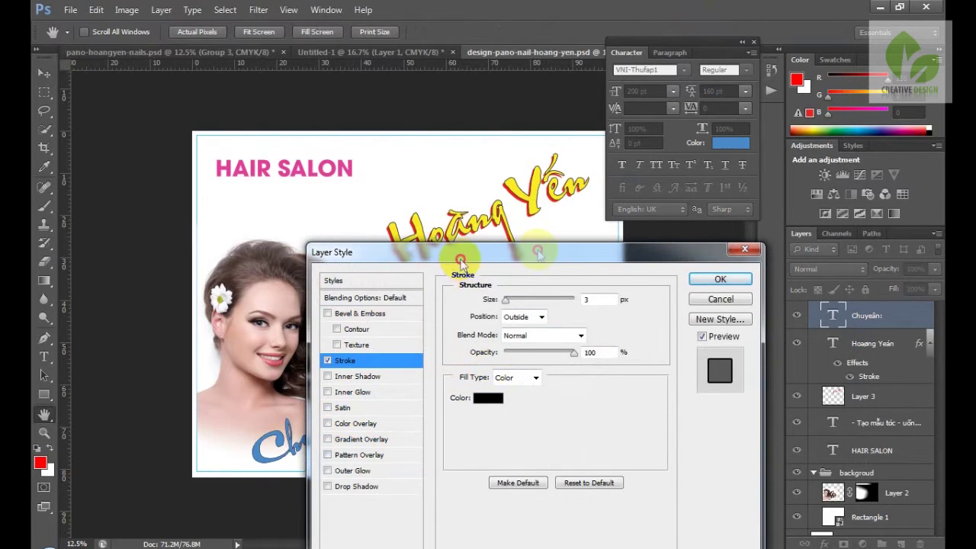
{"action": "left_click_drag", "start_coordinate": [461, 261], "coordinate": [574, 247]}
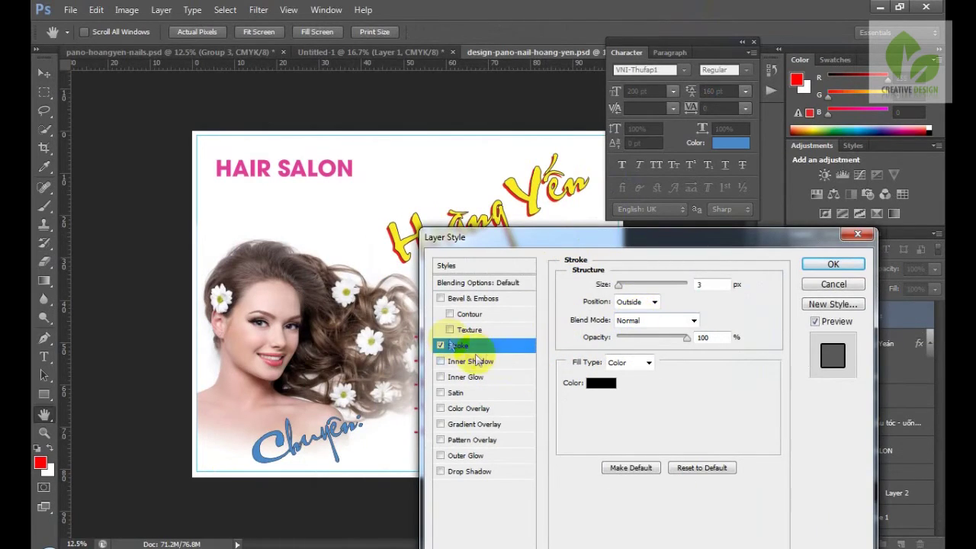
{"action": "left_click", "coordinate": [441, 347]}
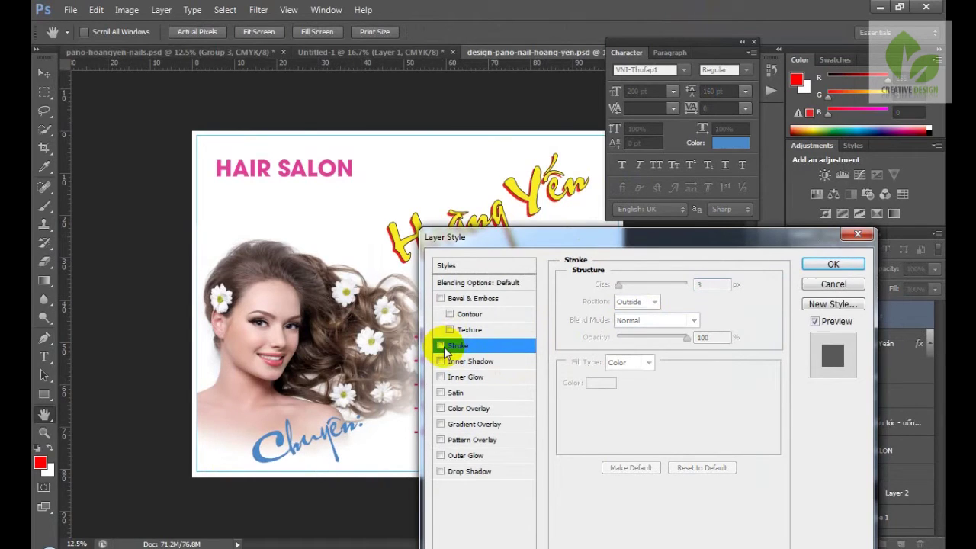
{"action": "left_click", "coordinate": [468, 472]}
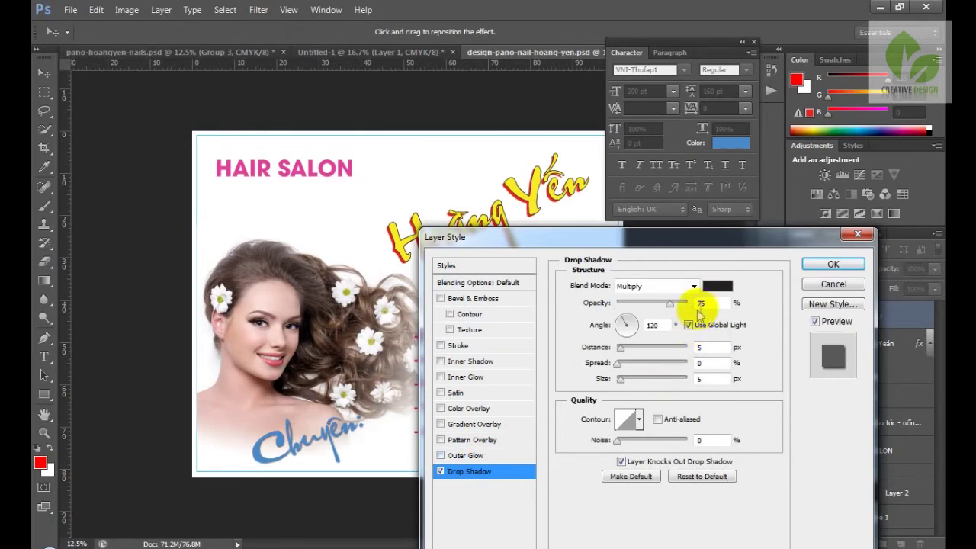
{"action": "left_click_drag", "start_coordinate": [674, 304], "coordinate": [688, 302]}
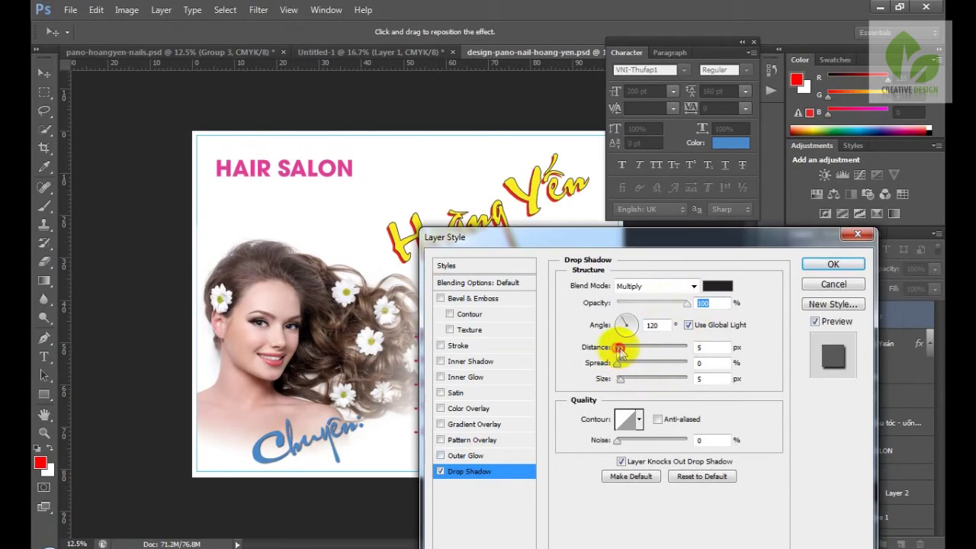
{"action": "left_click_drag", "start_coordinate": [621, 351], "coordinate": [626, 350]}
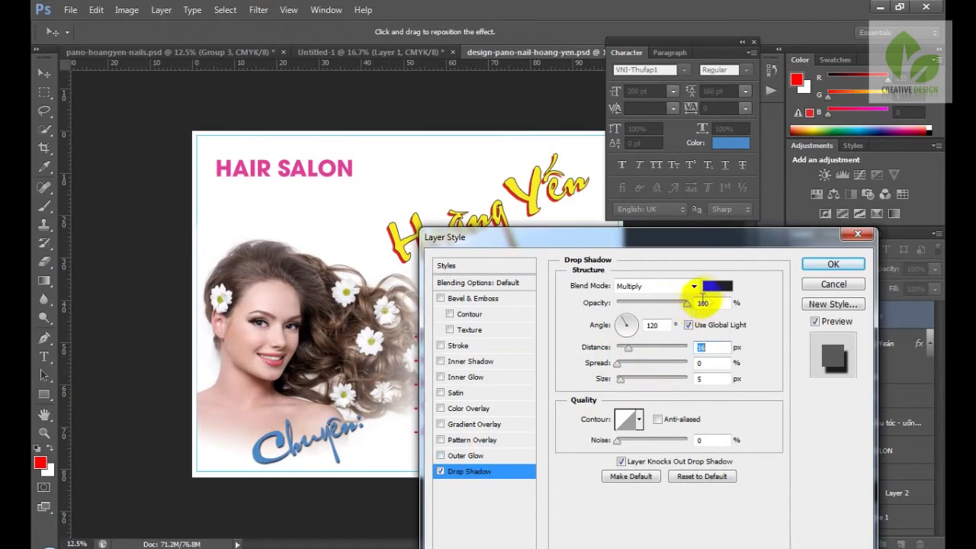
{"action": "left_click", "coordinate": [710, 289]}
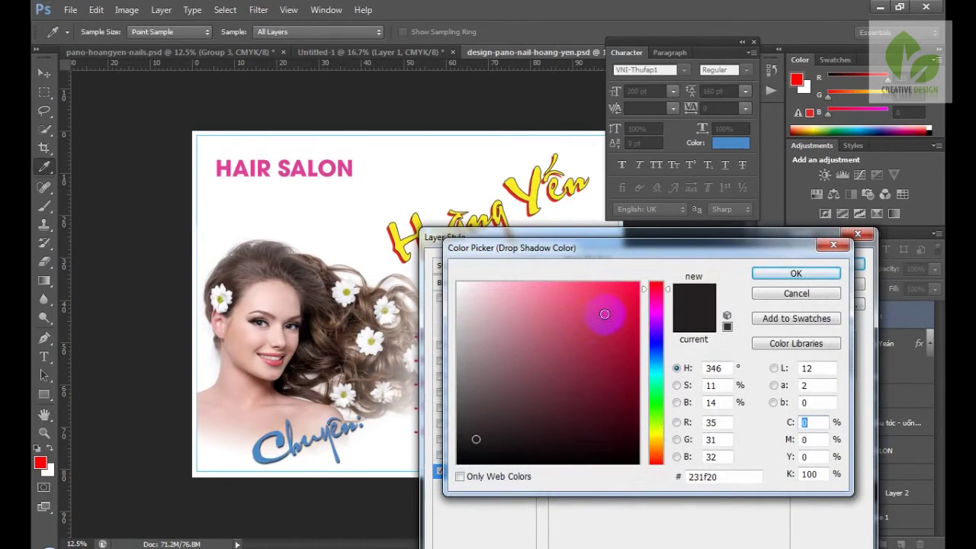
Step: Make the drop shadow the title's yellow (faed25) in Normal blend mode
{"action": "left_click", "coordinate": [528, 186]}
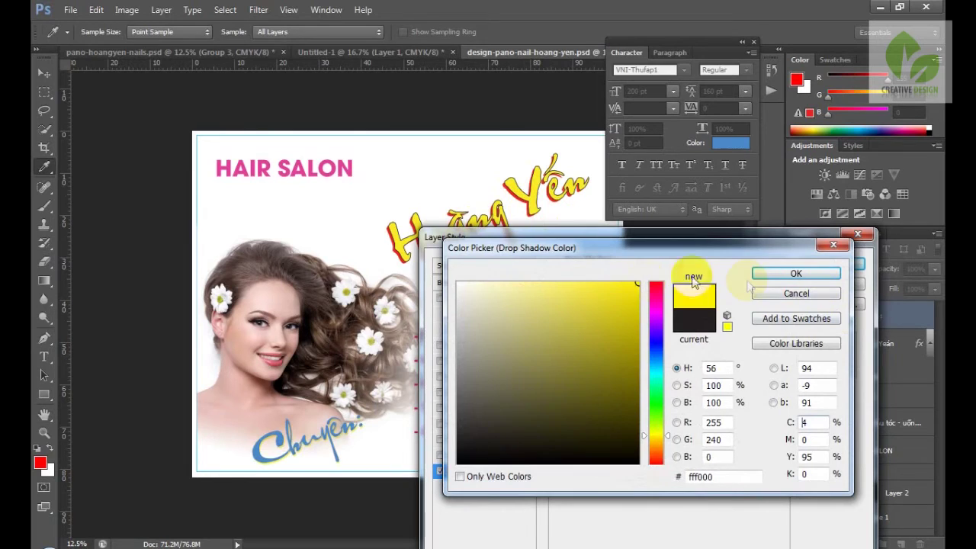
{"action": "left_click", "coordinate": [766, 273]}
{"action": "left_click", "coordinate": [692, 288]}
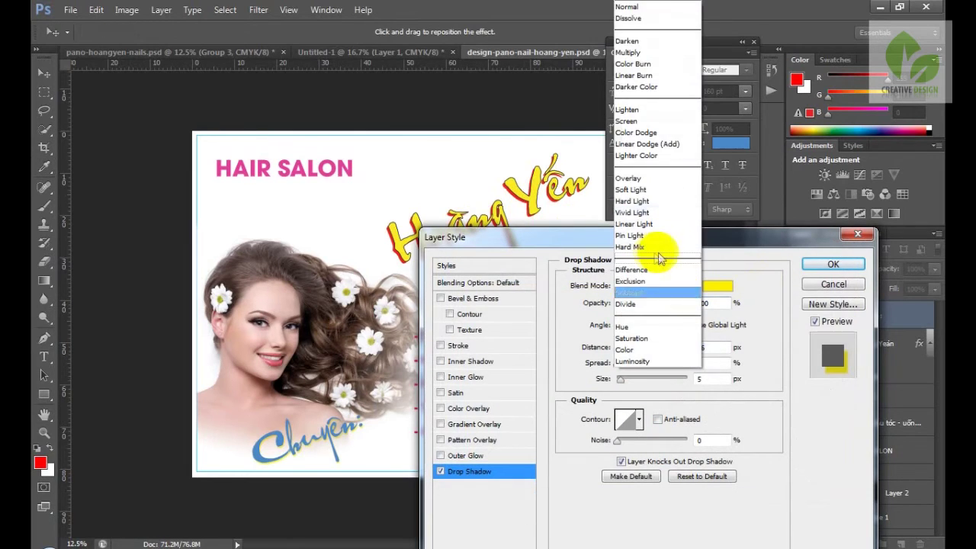
{"action": "left_click", "coordinate": [632, 10]}
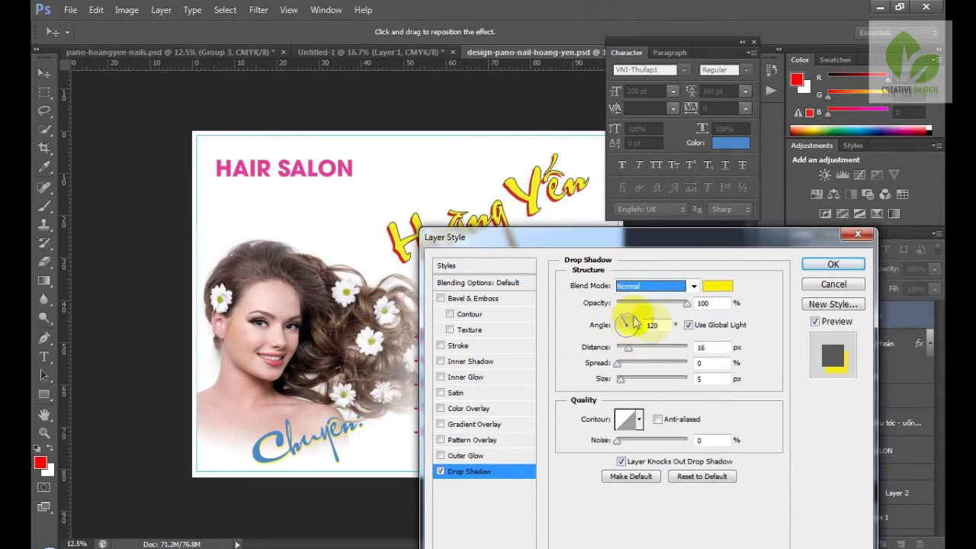
Step: Set the shadow to size 0, angle 63, distance 24 px, spread 24%, and apply
{"action": "left_click", "coordinate": [627, 381]}
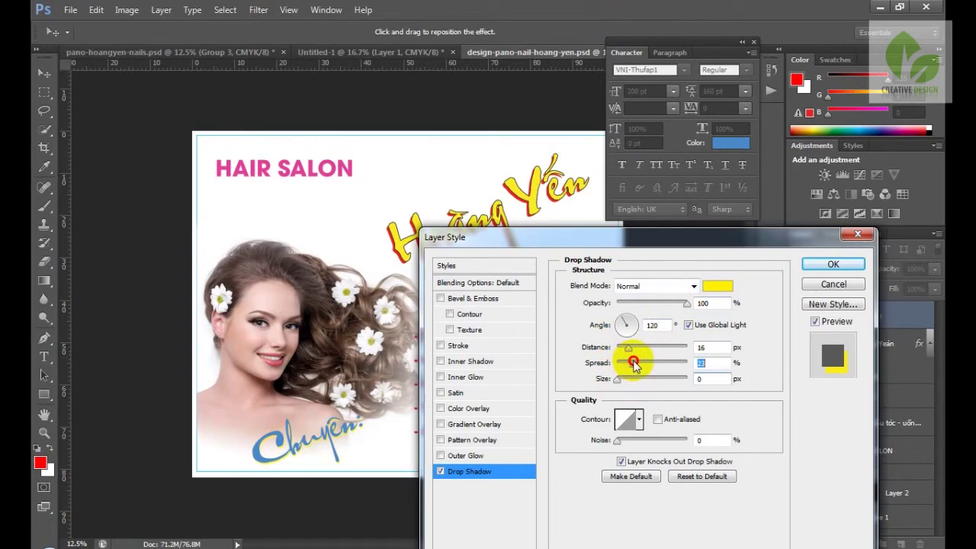
{"action": "left_click_drag", "start_coordinate": [624, 353], "coordinate": [638, 358]}
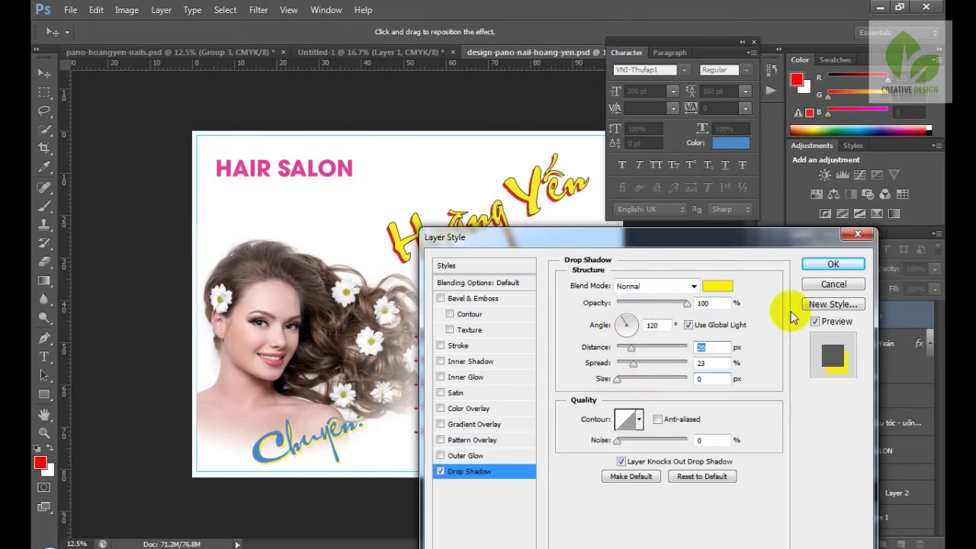
{"action": "left_click", "coordinate": [637, 324]}
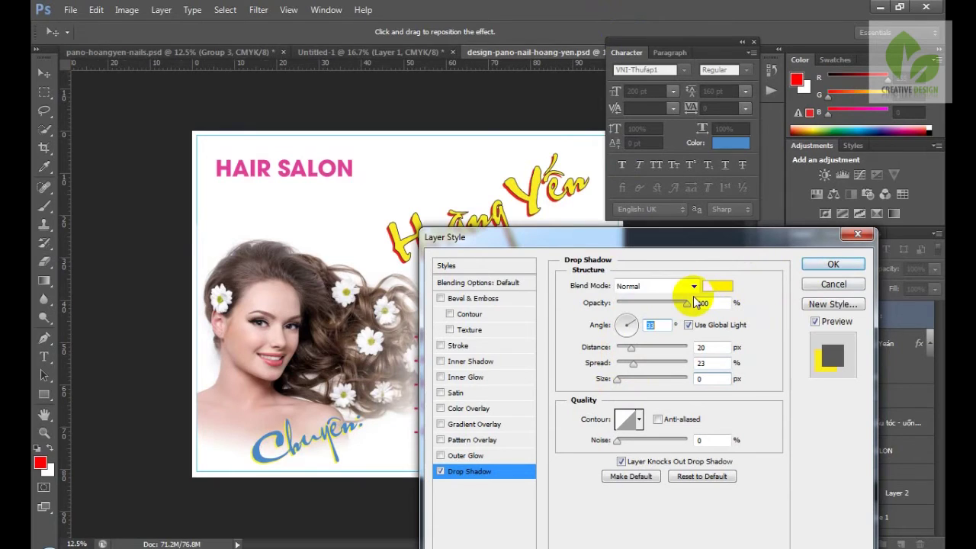
{"action": "key", "text": "ctrl+plus"}
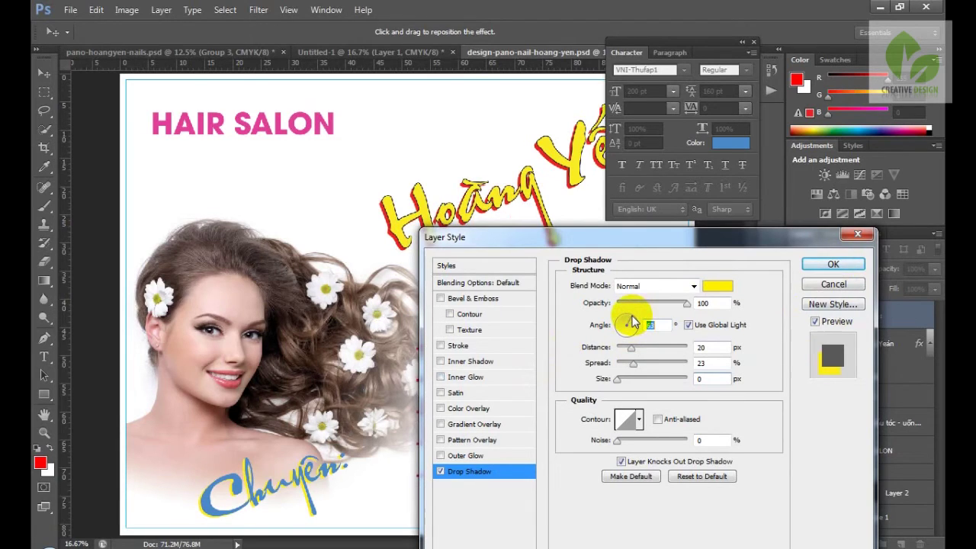
{"action": "left_click_drag", "start_coordinate": [632, 348], "coordinate": [649, 353]}
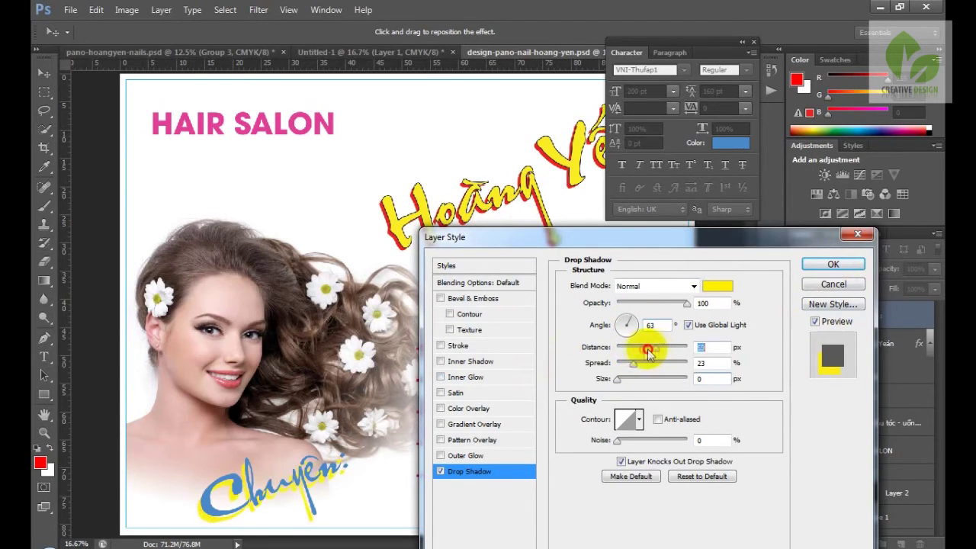
{"action": "left_click_drag", "start_coordinate": [635, 354], "coordinate": [657, 370]}
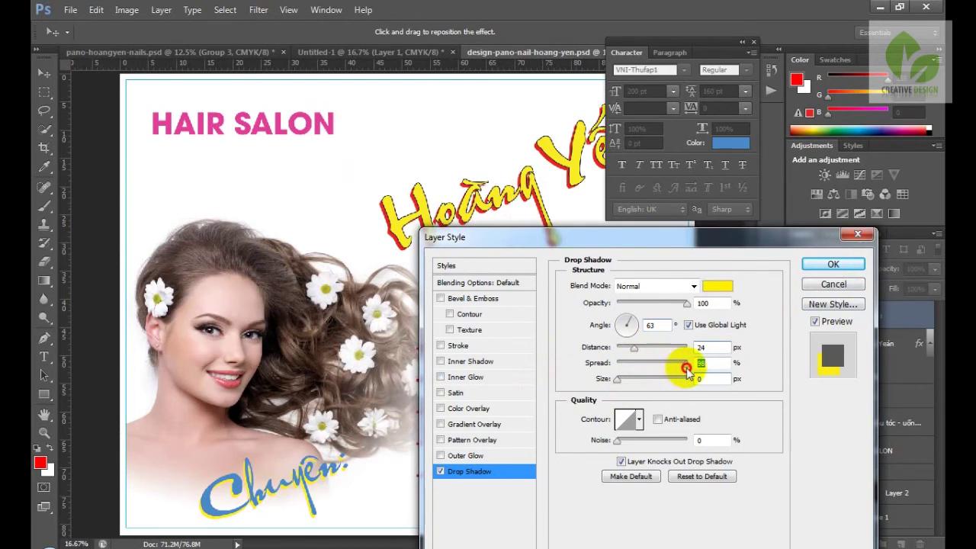
{"action": "left_click_drag", "start_coordinate": [688, 369], "coordinate": [641, 369]}
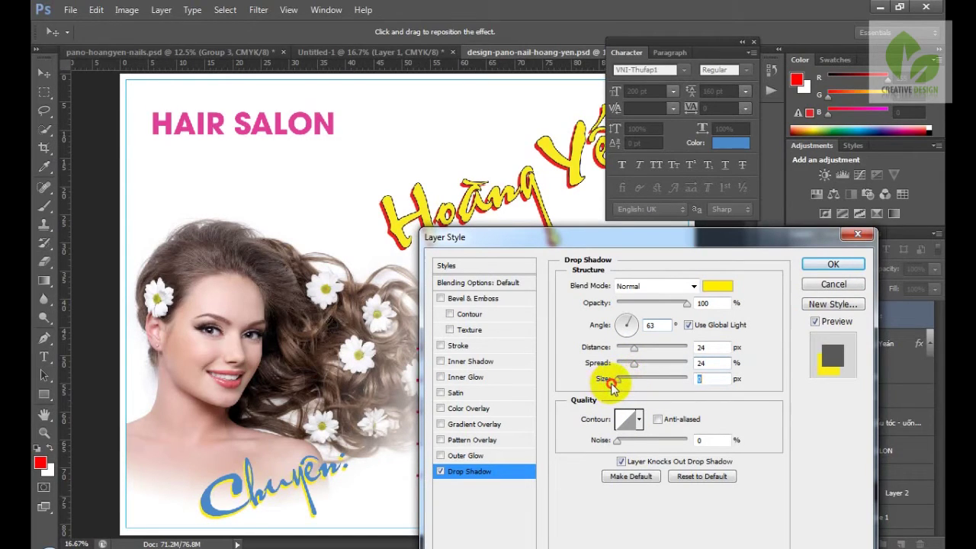
{"action": "key", "text": "Return"}
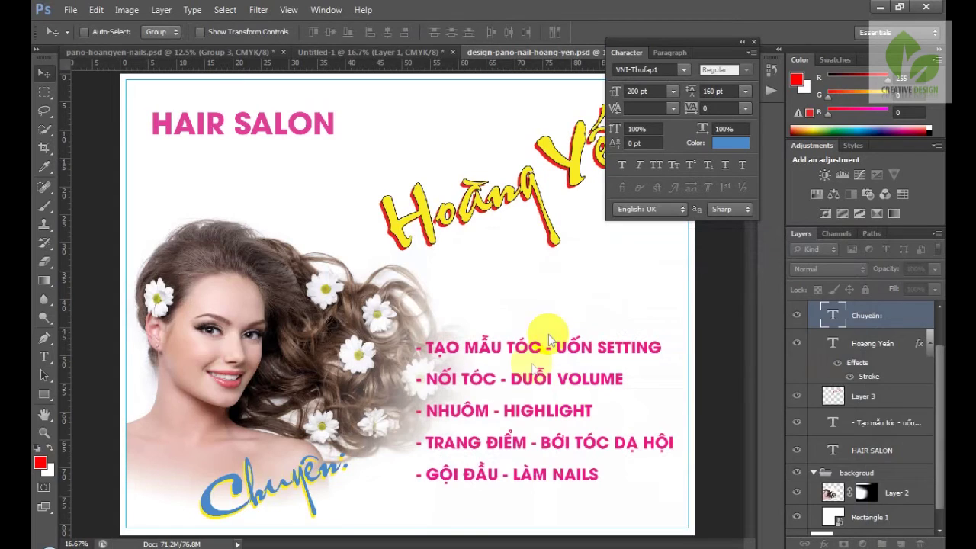
Step: Enlarge the HAIR SALON heading to about 183 pt and nudge it up and left
{"action": "right_click", "coordinate": [314, 136]}
{"action": "left_click", "coordinate": [335, 148]}
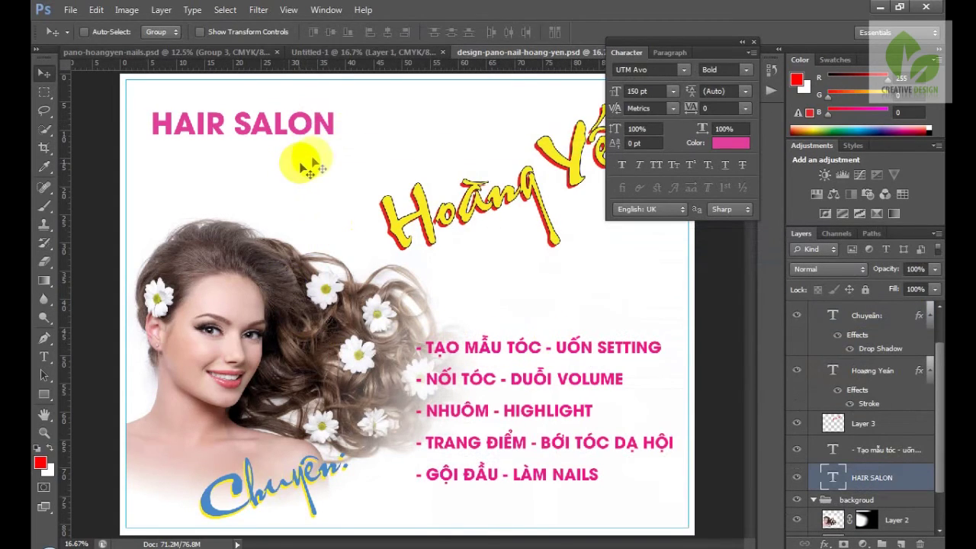
{"action": "key", "text": "ctrl+t"}
{"action": "left_click_drag", "start_coordinate": [327, 142], "coordinate": [374, 165]}
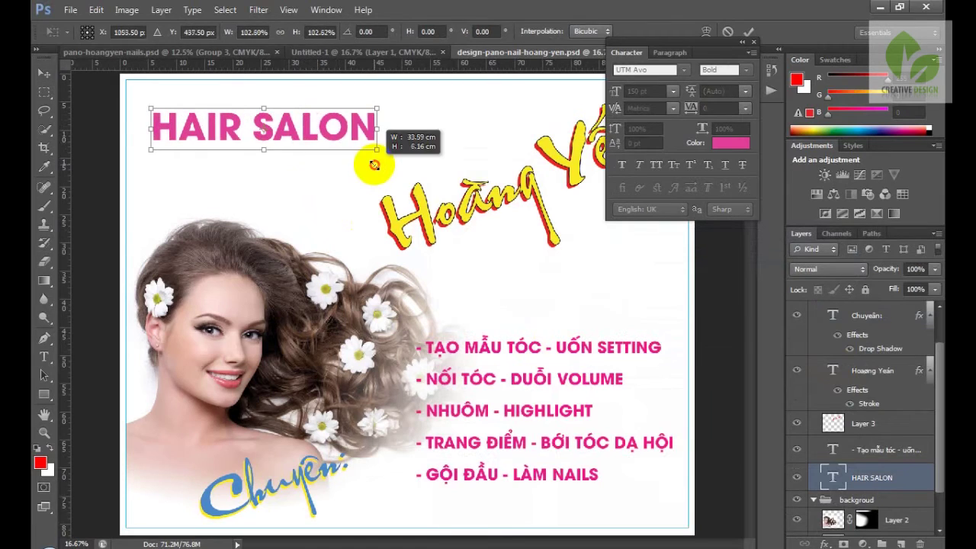
{"action": "key", "text": "Return"}
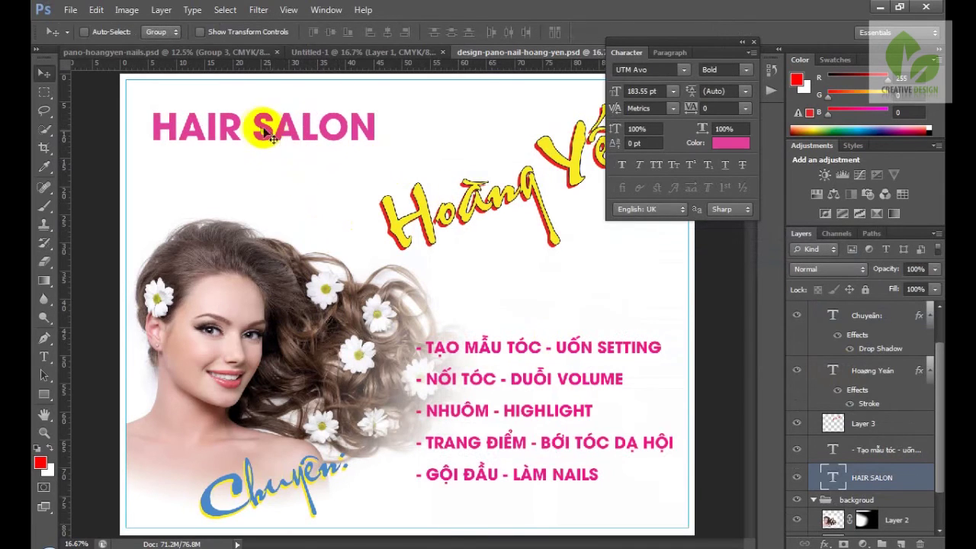
{"action": "left_click_drag", "start_coordinate": [265, 133], "coordinate": [263, 128]}
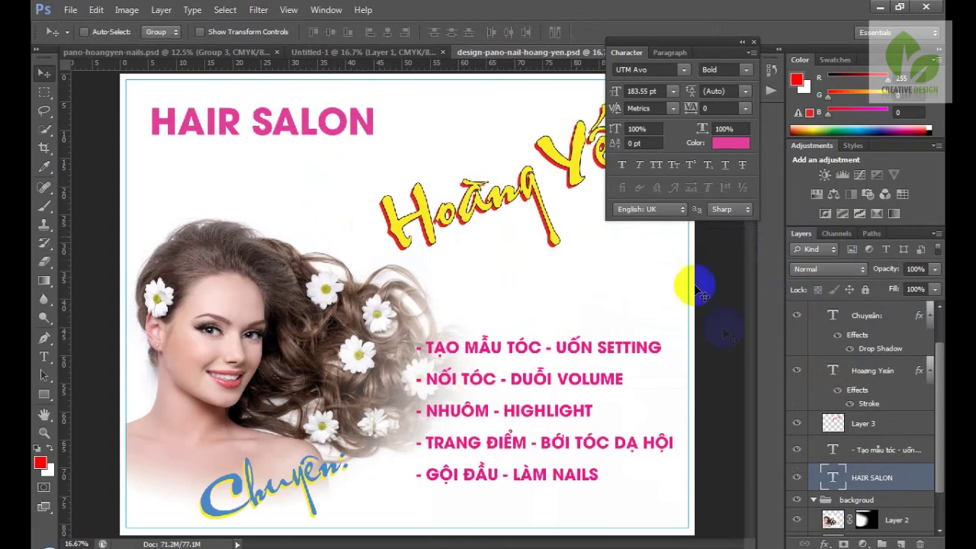
{"action": "scroll", "coordinate": [876, 427], "scroll_direction": "down", "scroll_amount": 2}
{"action": "left_click", "coordinate": [884, 503]}
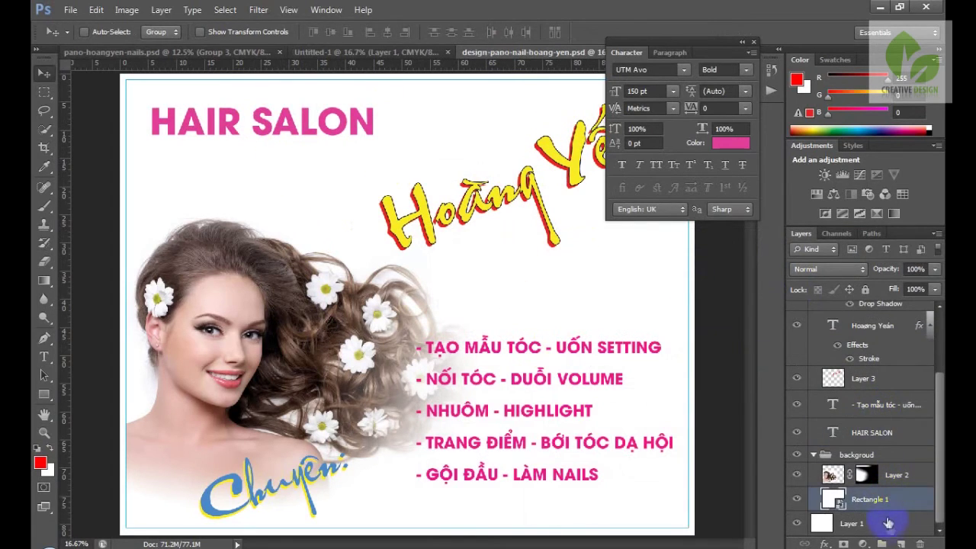
Step: Add a new layer named 'shadow' and rename Rectangle 1 to 'bk'
{"action": "left_click", "coordinate": [901, 543]}
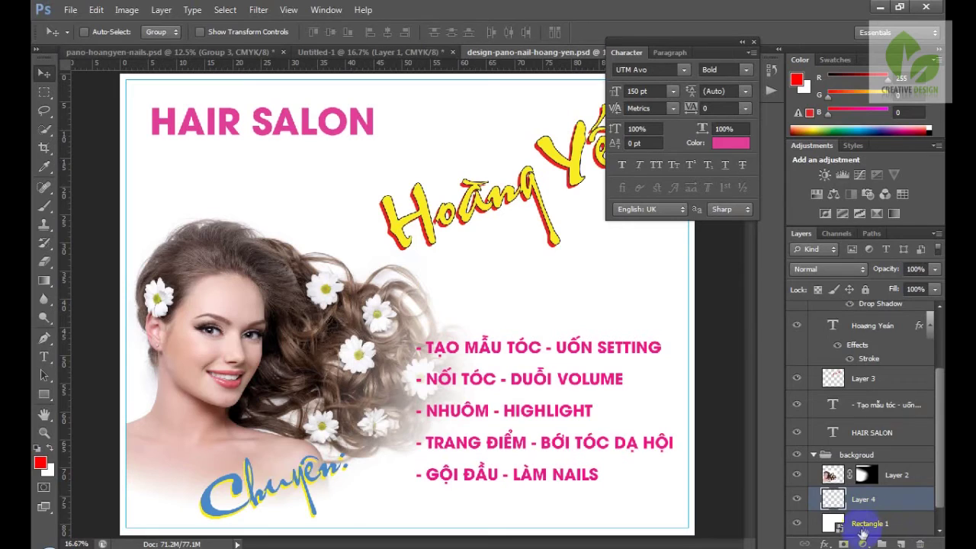
{"action": "double_click", "coordinate": [865, 524]}
{"action": "key", "text": "Return"}
{"action": "left_click", "coordinate": [878, 501]}
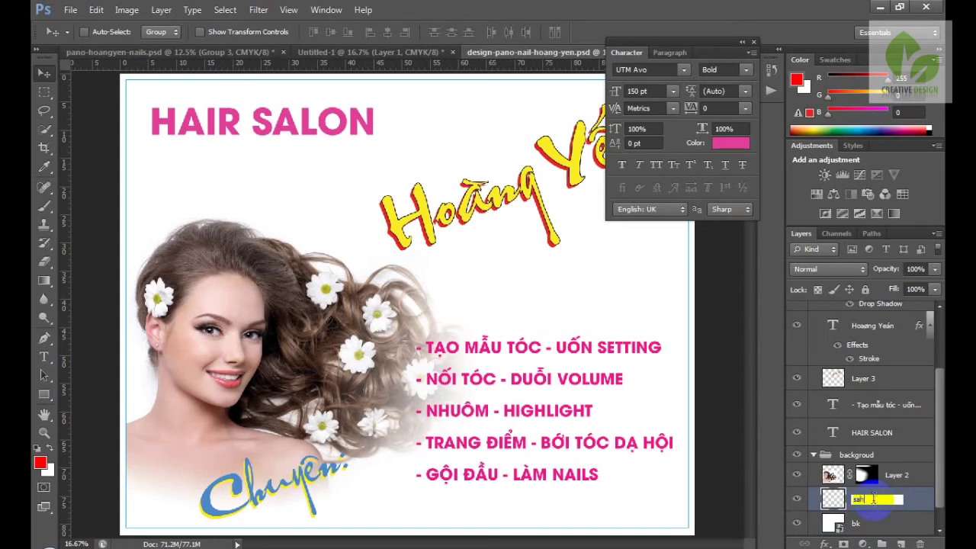
{"action": "left_click", "coordinate": [736, 452]}
Step: Set the foreground colour to the yellow sampled from the Hoàng Yến title
{"action": "left_click", "coordinate": [45, 465]}
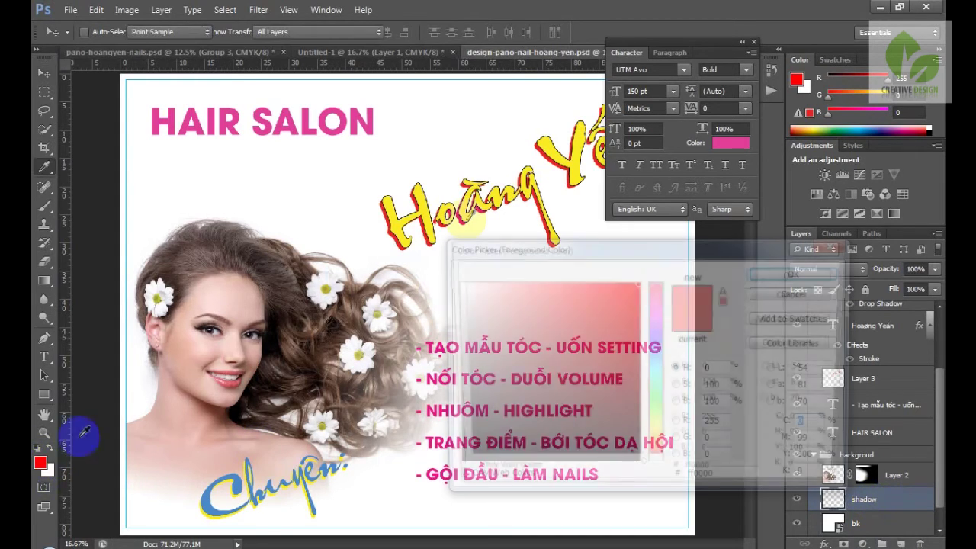
{"action": "left_click", "coordinate": [421, 204]}
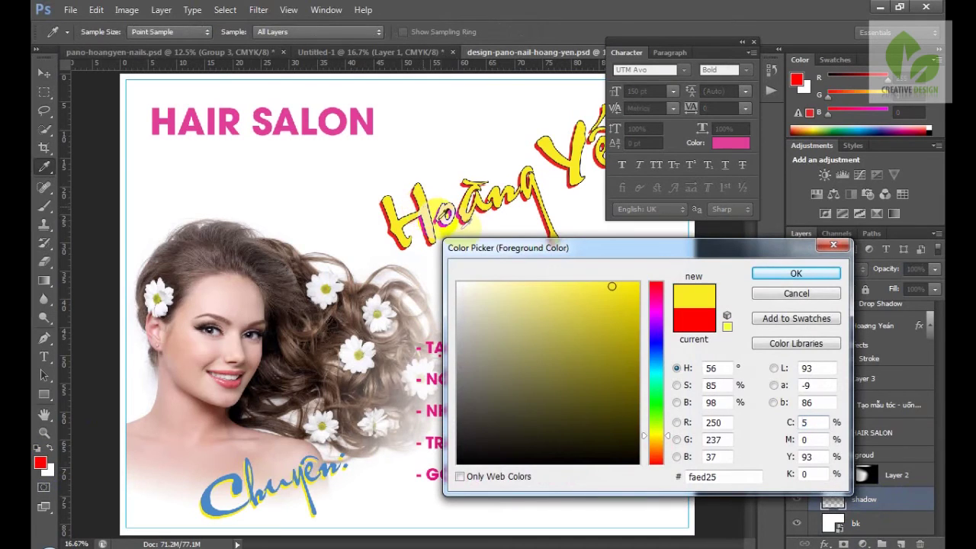
{"action": "key", "text": "Return"}
{"action": "key", "text": "v"}
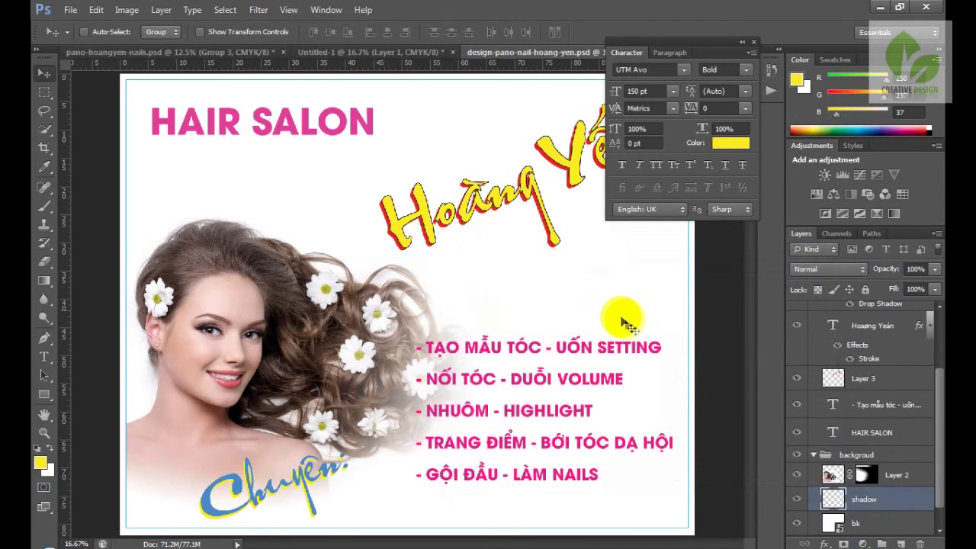
Step: Draw a linear yellow gradient across the right side and fade the layer to 21% opacity
{"action": "key", "text": "g"}
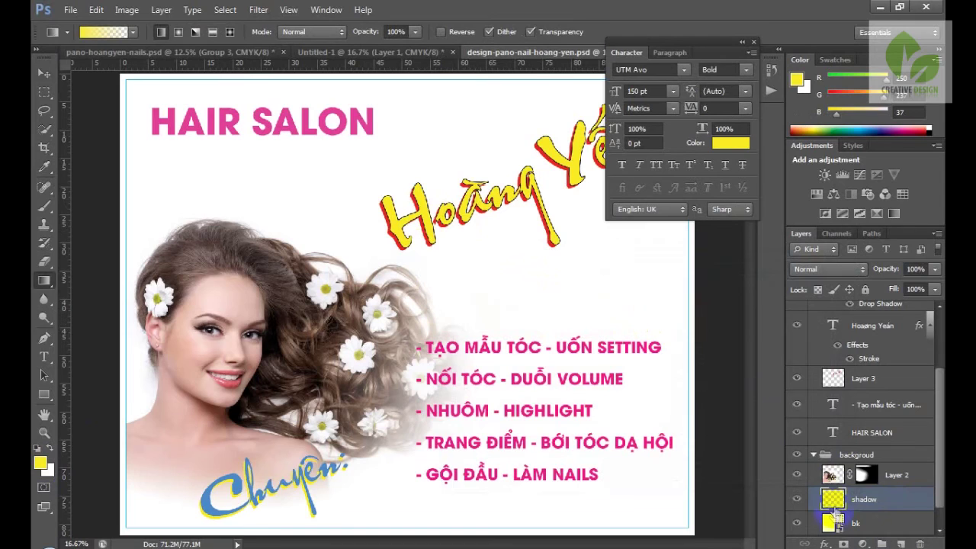
{"action": "left_click", "coordinate": [829, 523], "text": "ctrl"}
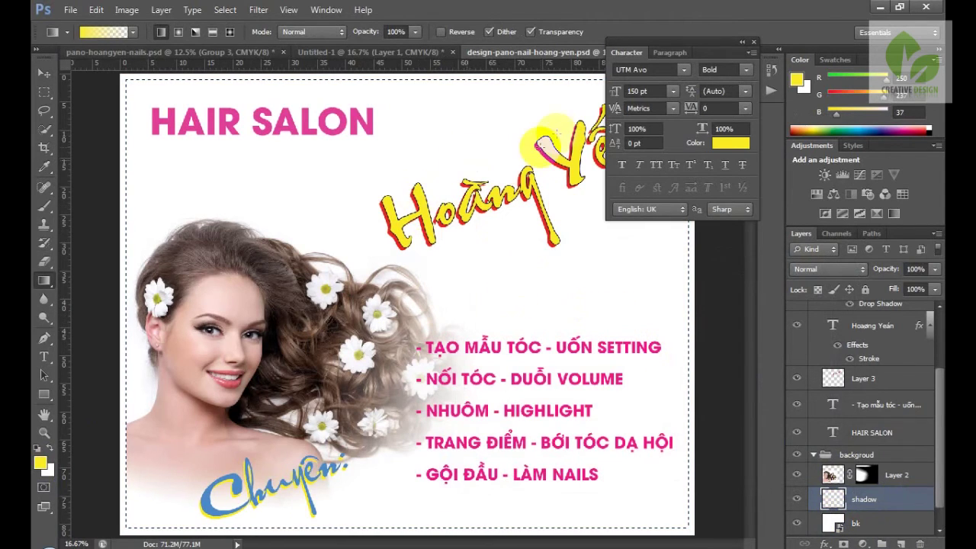
{"action": "left_click", "coordinate": [164, 33]}
{"action": "mouse_move", "coordinate": [565, 184]}
{"action": "left_mouse_down"}
{"action": "mouse_move", "coordinate": [528, 220]}
{"action": "mouse_move", "coordinate": [447, 247]}
{"action": "mouse_move", "coordinate": [423, 278]}
{"action": "mouse_move", "coordinate": [406, 277]}
{"action": "left_mouse_up"}
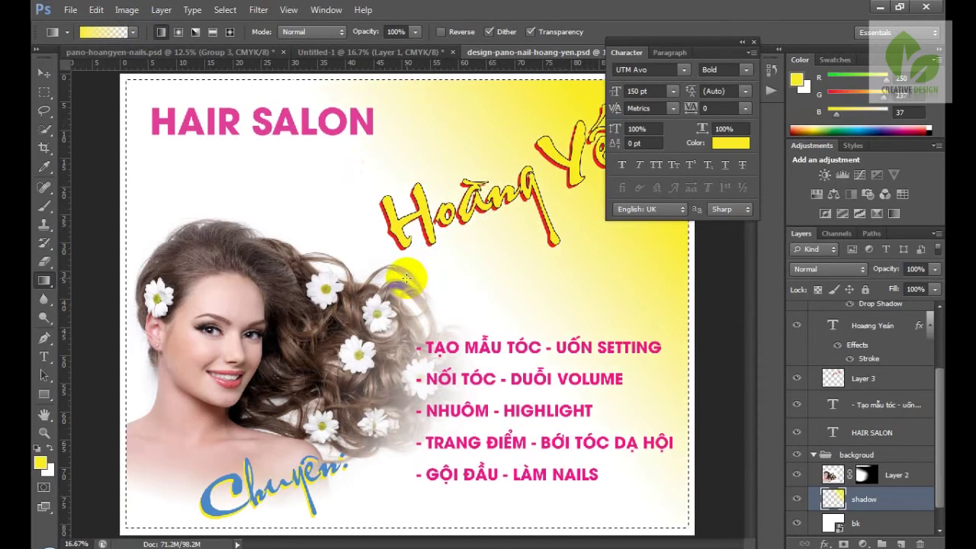
{"action": "key", "text": "ctrl+d"}
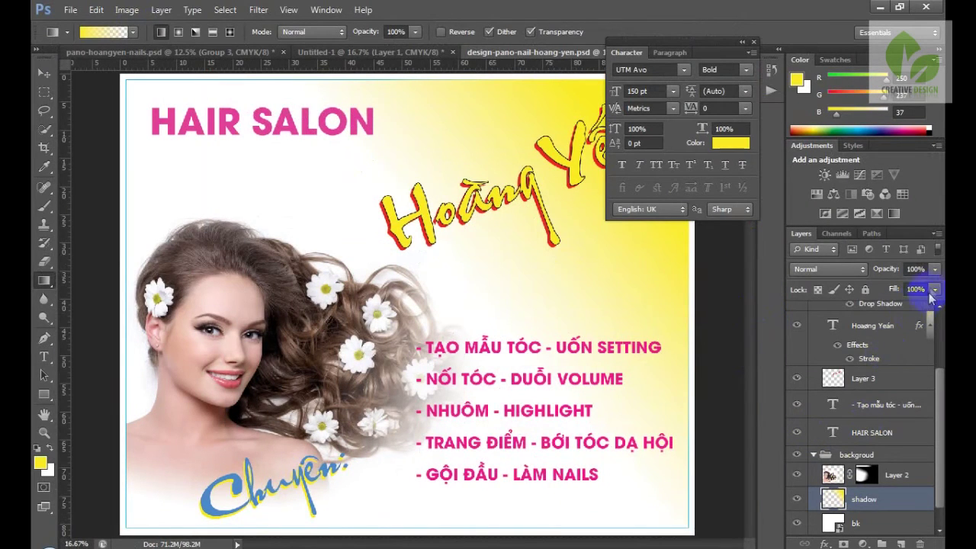
{"action": "left_click_drag", "start_coordinate": [886, 288], "coordinate": [884, 287]}
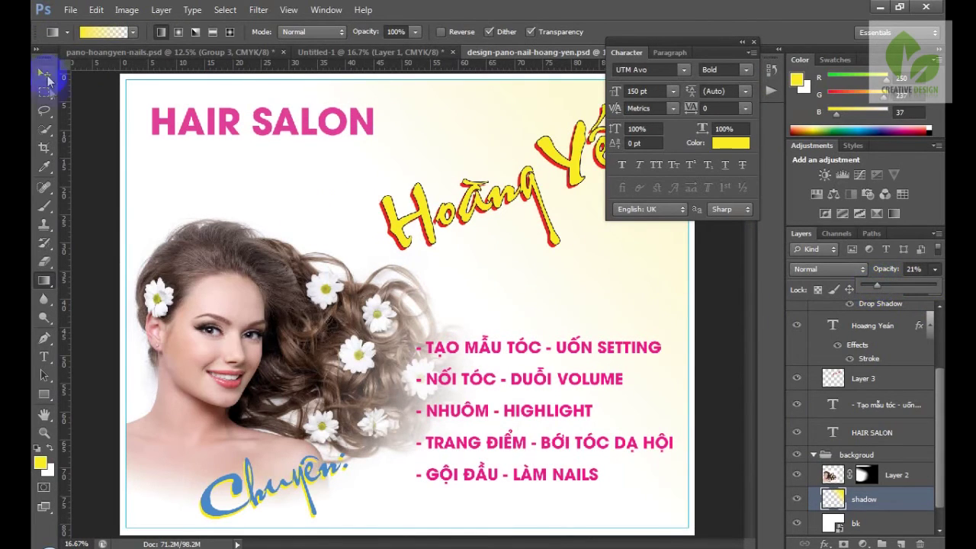
{"action": "left_click", "coordinate": [497, 179]}
{"action": "key", "text": "Tab"}
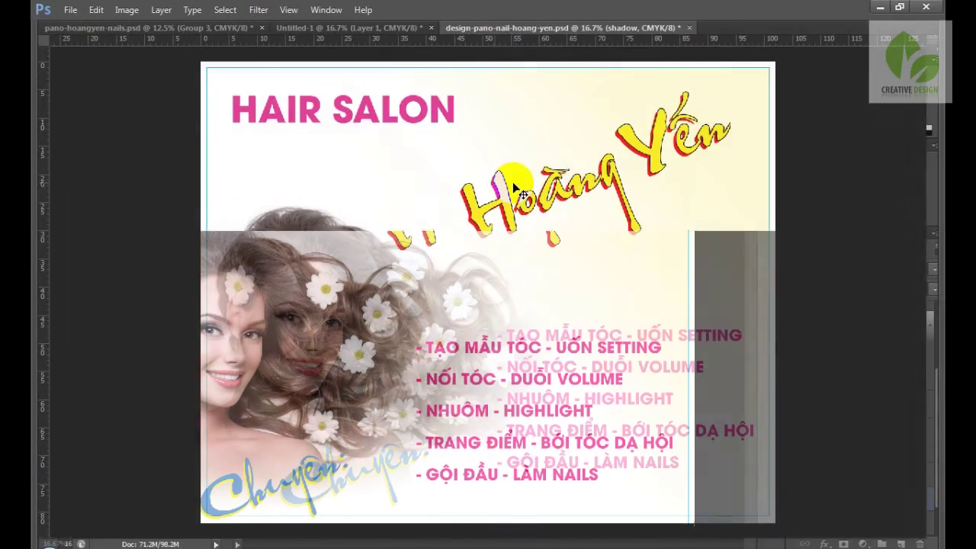
{"action": "key", "text": "ctrl+plus"}
{"action": "key", "text": "ctrl+minus"}
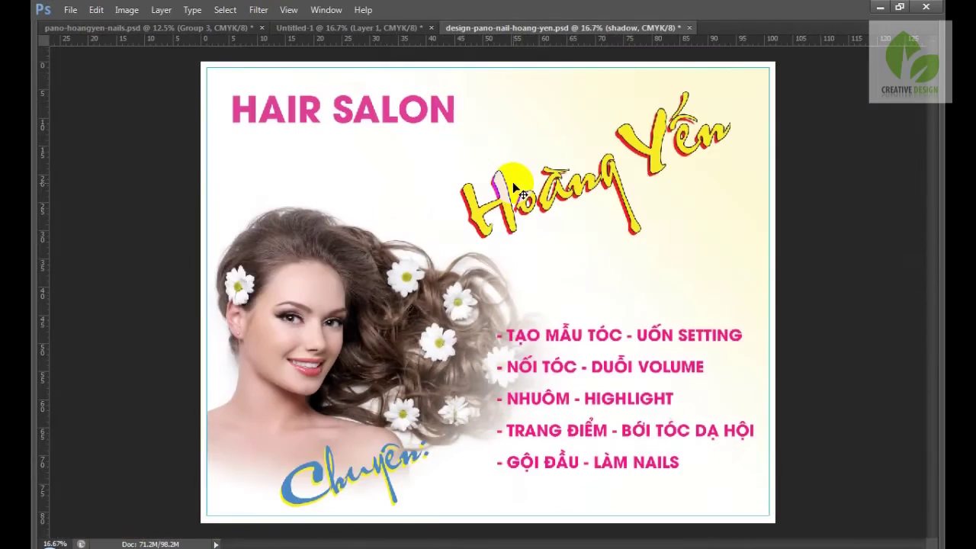
{"action": "key", "text": "ctrl+plus"}
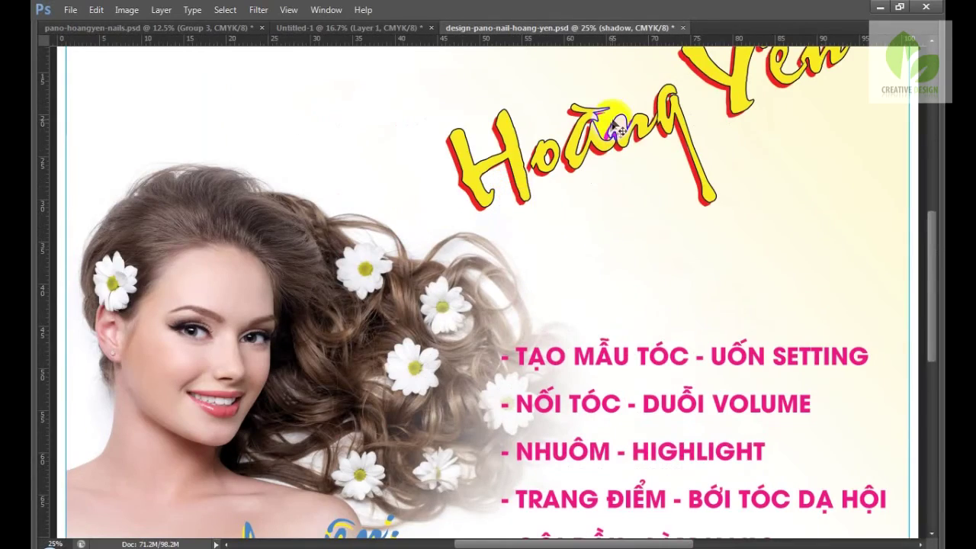
{"action": "left_click_drag", "start_coordinate": [463, 148], "coordinate": [478, 258]}
{"action": "scroll", "coordinate": [478, 258], "scroll_direction": "down", "scroll_amount": 1}
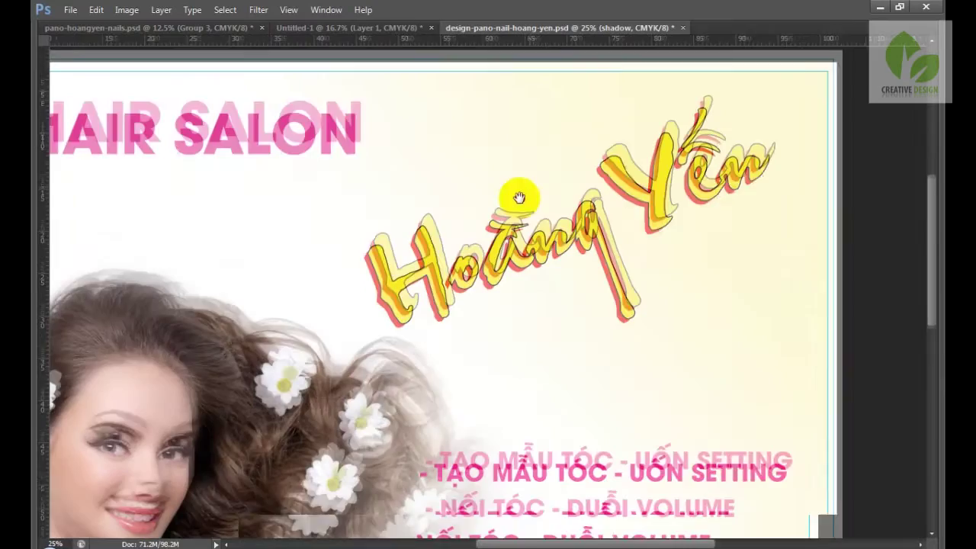
{"action": "scroll", "coordinate": [553, 280], "scroll_direction": "down", "scroll_amount": 1}
{"action": "scroll", "coordinate": [546, 274], "scroll_direction": "down", "scroll_amount": 3}
{"action": "left_click_drag", "start_coordinate": [547, 273], "coordinate": [567, 247]}
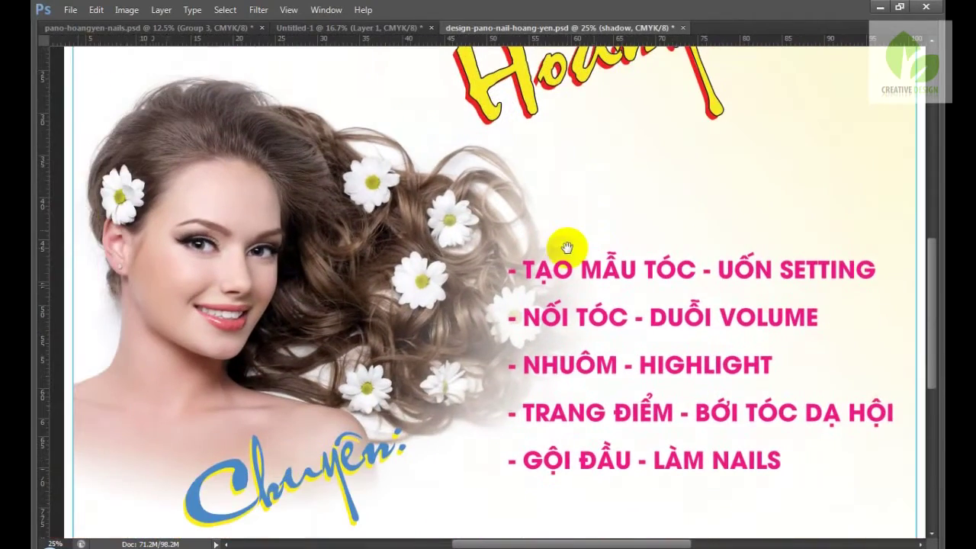
{"action": "left_click_drag", "start_coordinate": [555, 394], "coordinate": [545, 315]}
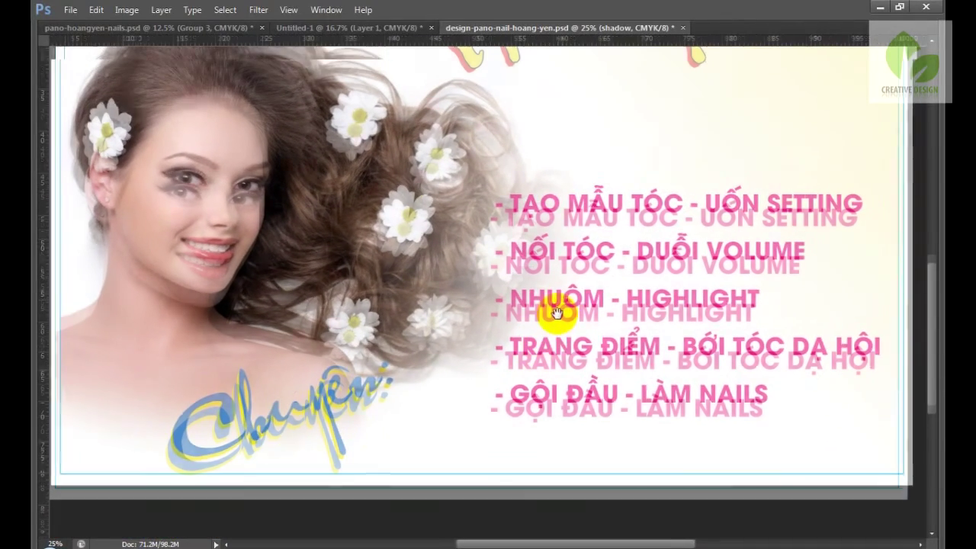
{"action": "key", "text": "ctrl+minus"}
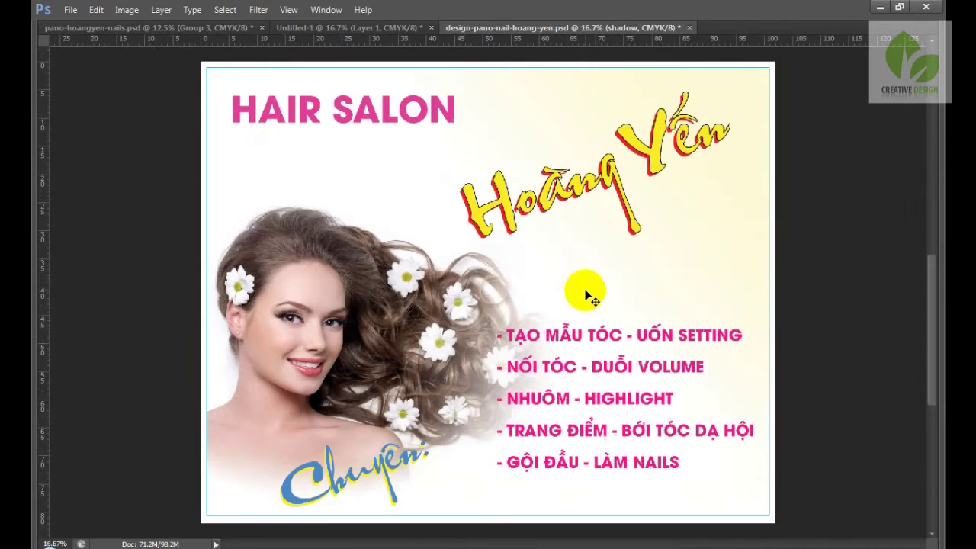
{"action": "right_click", "coordinate": [416, 116]}
{"action": "left_click", "coordinate": [427, 118]}
{"action": "right_click", "coordinate": [427, 116]}
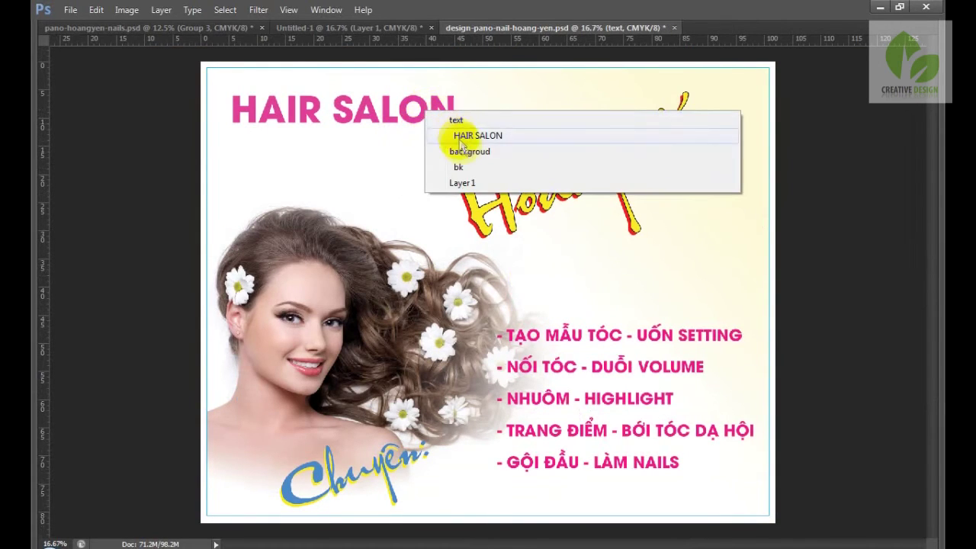
{"action": "left_click", "coordinate": [456, 135]}
{"action": "key", "text": "Tab"}
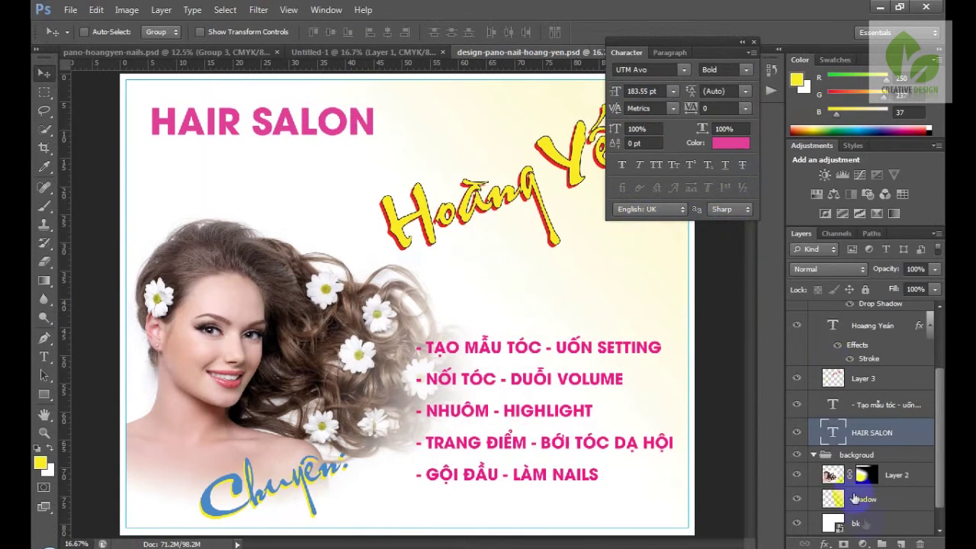
Step: Add a red preset Gradient Overlay to the HAIR SALON heading
{"action": "right_click", "coordinate": [873, 440]}
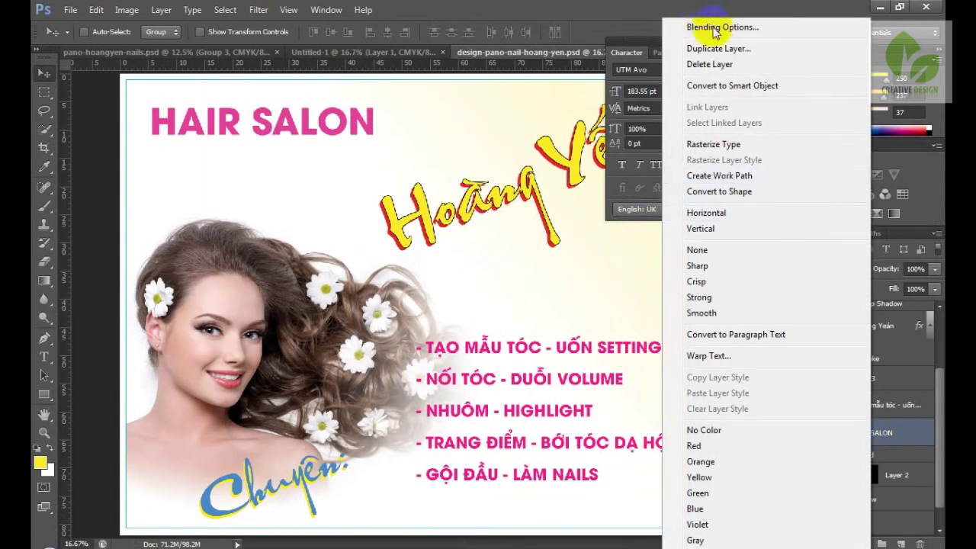
{"action": "key", "text": "Escape"}
{"action": "left_click", "coordinate": [608, 387]}
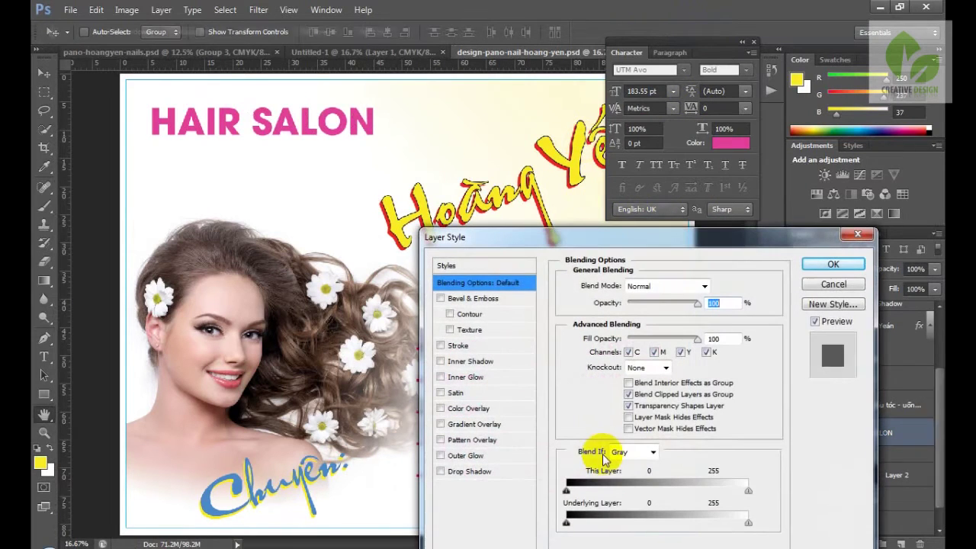
{"action": "left_click", "coordinate": [472, 426]}
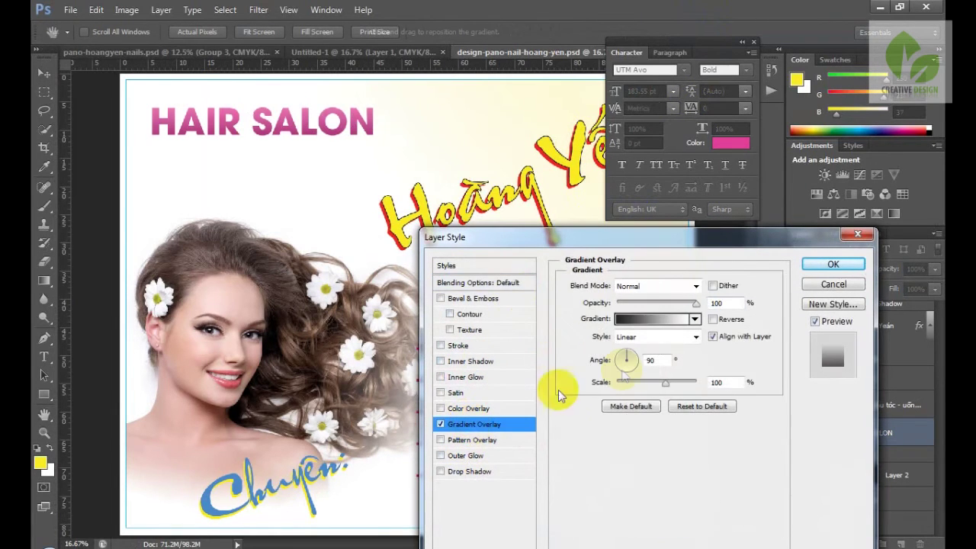
{"action": "left_click", "coordinate": [697, 318]}
{"action": "left_click", "coordinate": [610, 372]}
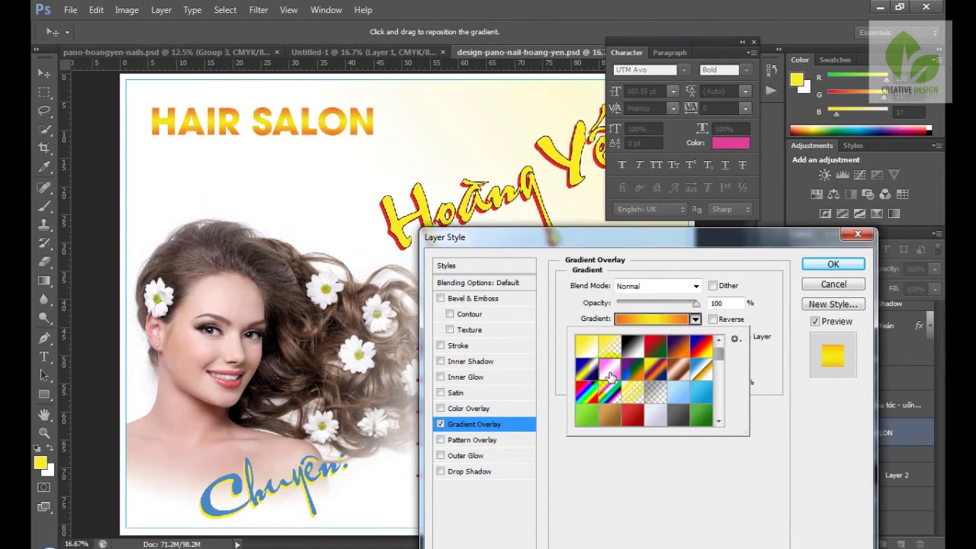
{"action": "left_click", "coordinate": [640, 457]}
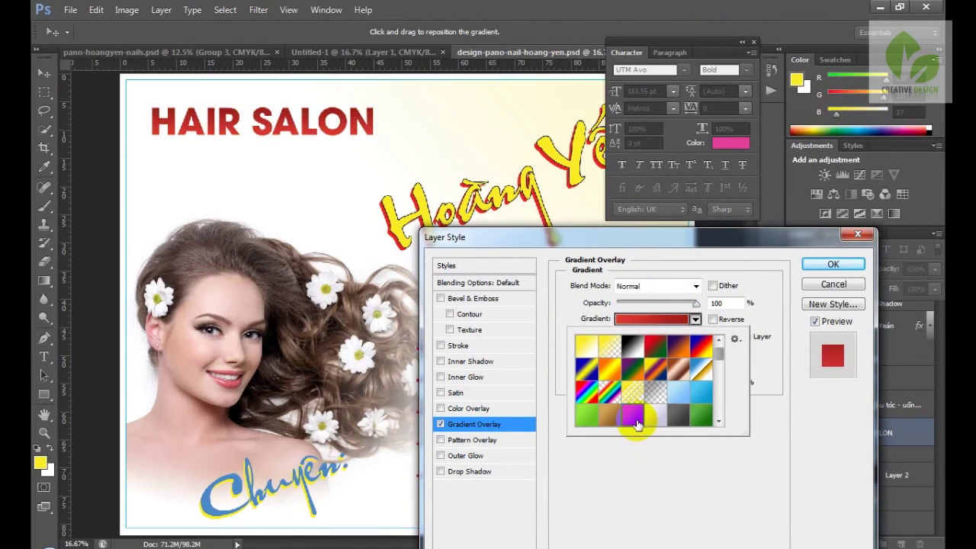
{"action": "left_click", "coordinate": [614, 370]}
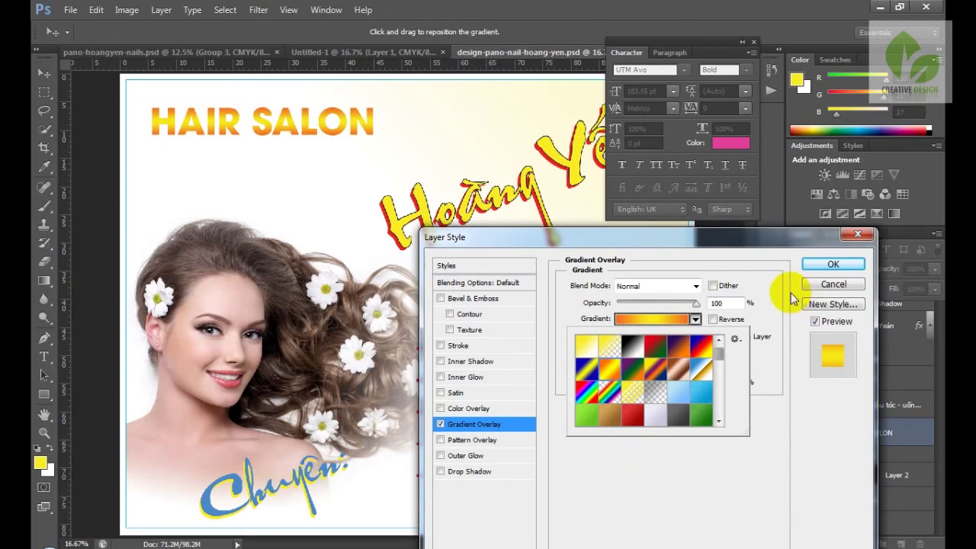
{"action": "left_click", "coordinate": [632, 420]}
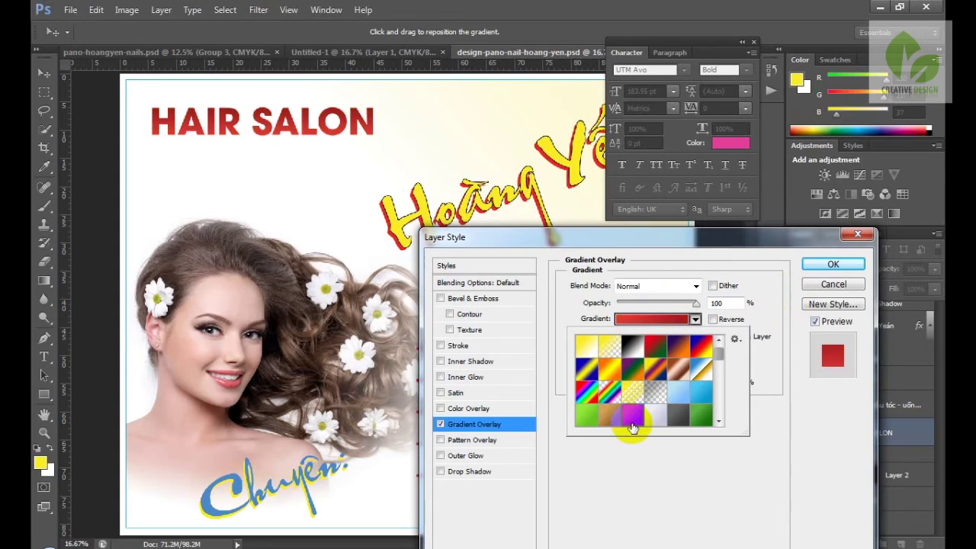
Step: Open the red gradient in the Gradient Editor with its right colour stop selected
{"action": "left_click", "coordinate": [625, 318]}
{"action": "left_click", "coordinate": [621, 316]}
{"action": "left_click", "coordinate": [623, 315]}
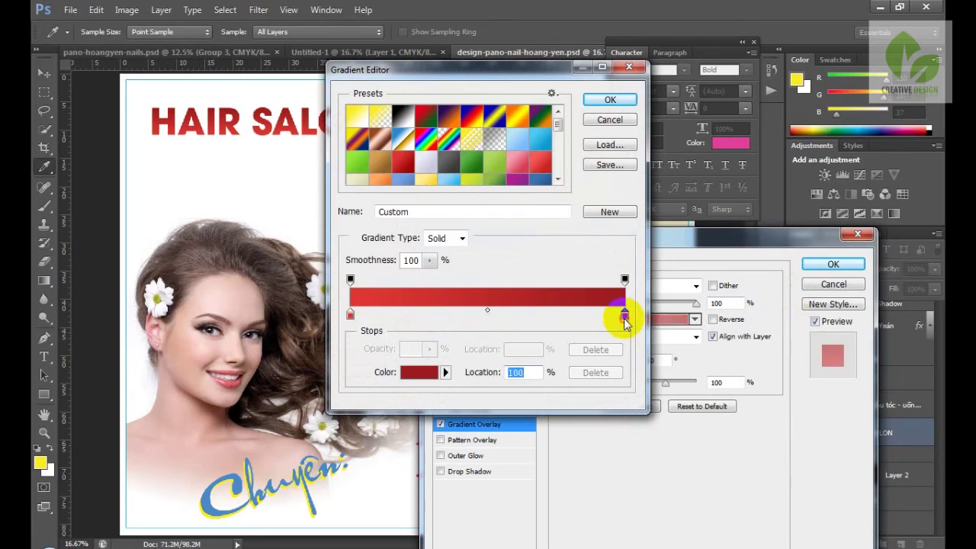
Step: Make the gradient's right stop magenta f204b7 and move it to 59%
{"action": "double_click", "coordinate": [624, 315]}
{"action": "left_click", "coordinate": [633, 292]}
{"action": "left_click_drag", "start_coordinate": [654, 285], "coordinate": [642, 296]}
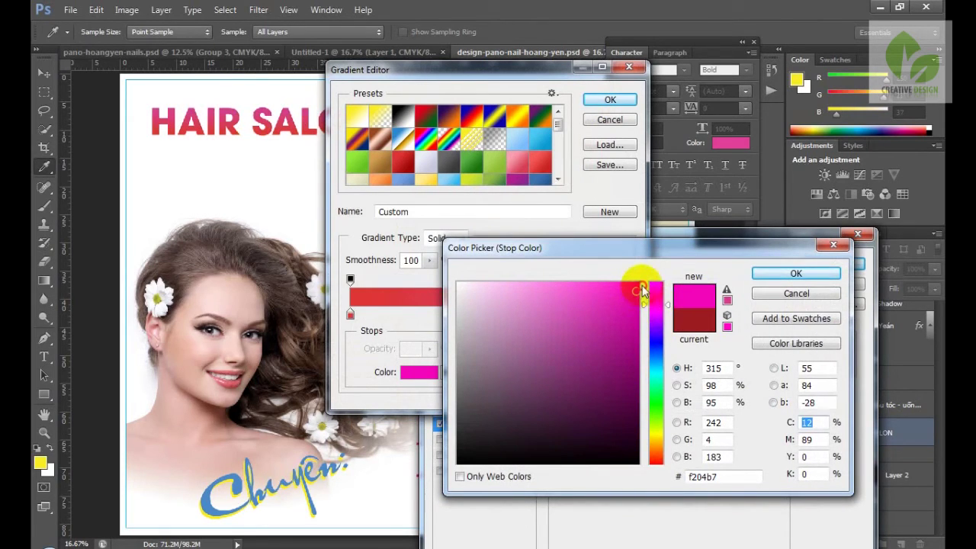
{"action": "left_click", "coordinate": [779, 273]}
{"action": "left_click", "coordinate": [362, 316]}
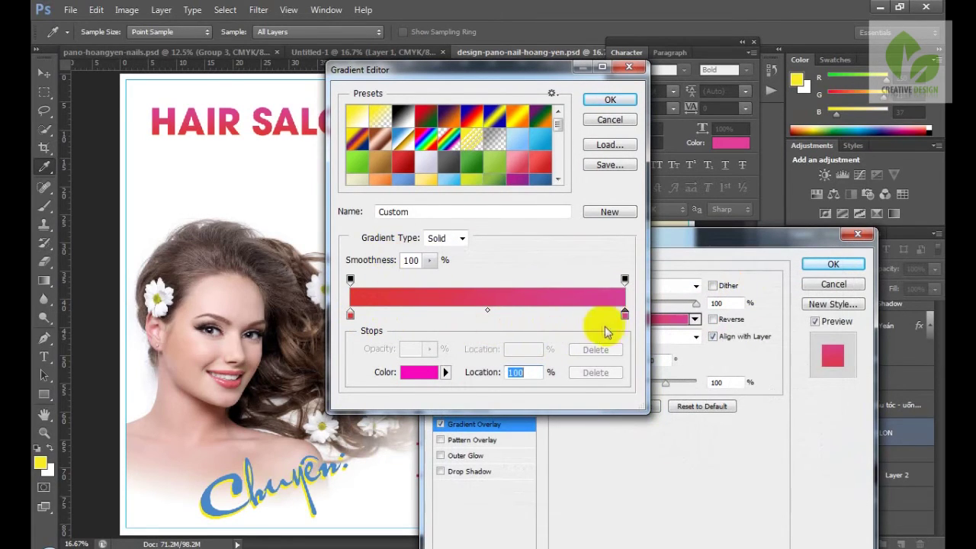
{"action": "left_click_drag", "start_coordinate": [625, 313], "coordinate": [528, 315]}
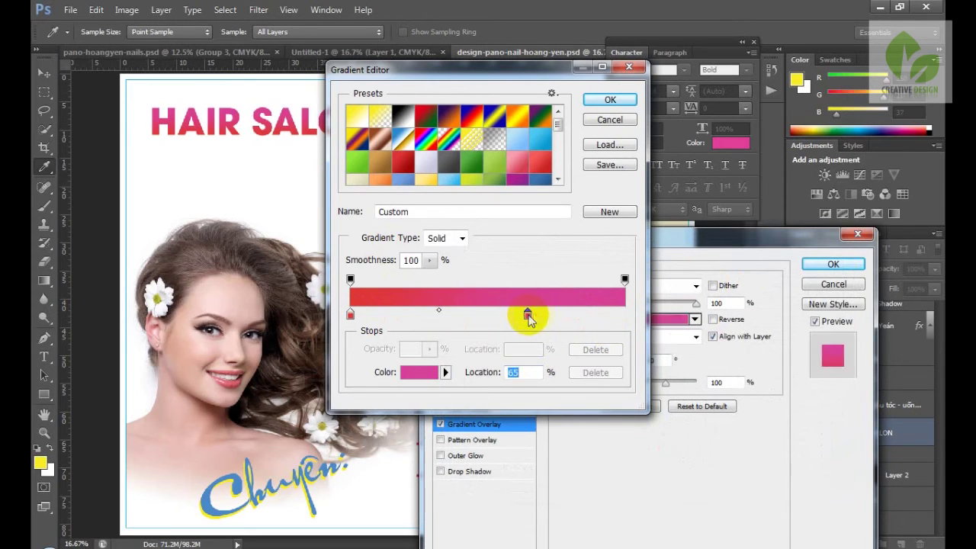
{"action": "left_click_drag", "start_coordinate": [516, 317], "coordinate": [513, 315]}
{"action": "left_click", "coordinate": [608, 102]}
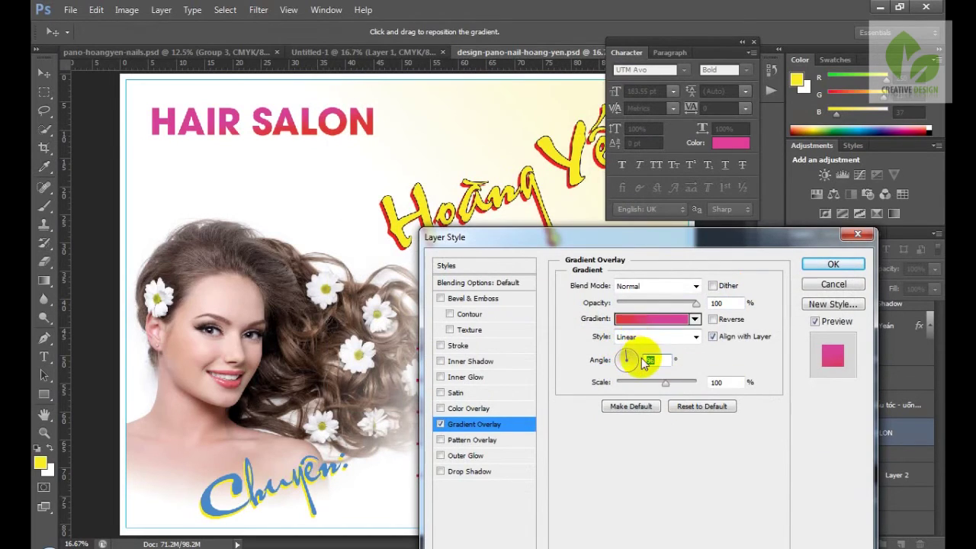
Step: Set the gradient overlay angle to 90°, reduce its scale, and apply it
{"action": "left_click", "coordinate": [627, 357]}
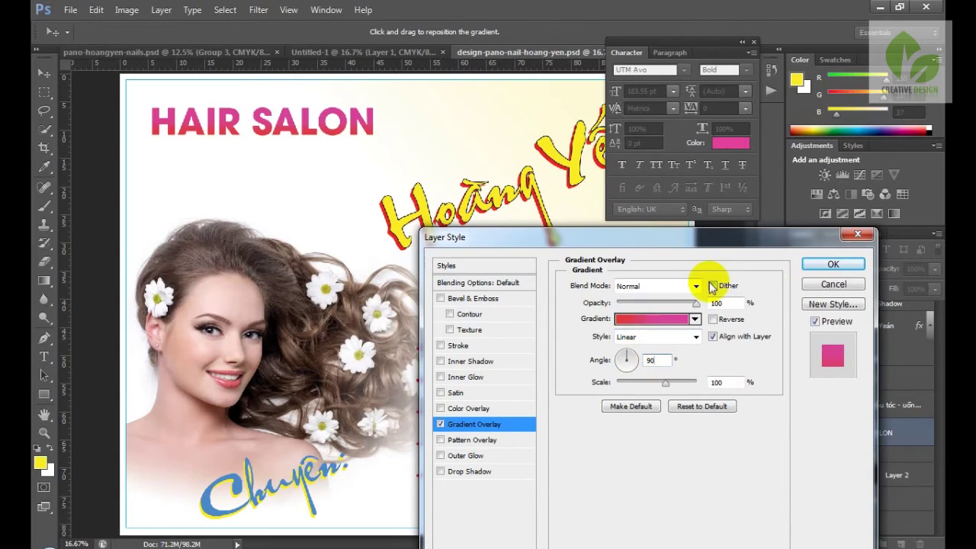
{"action": "left_click", "coordinate": [680, 386]}
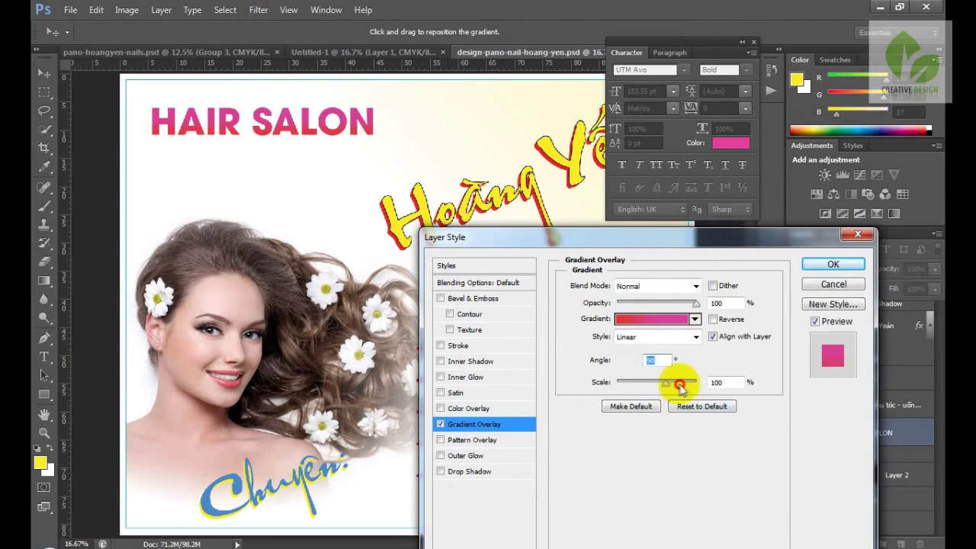
{"action": "left_click_drag", "start_coordinate": [682, 386], "coordinate": [669, 386]}
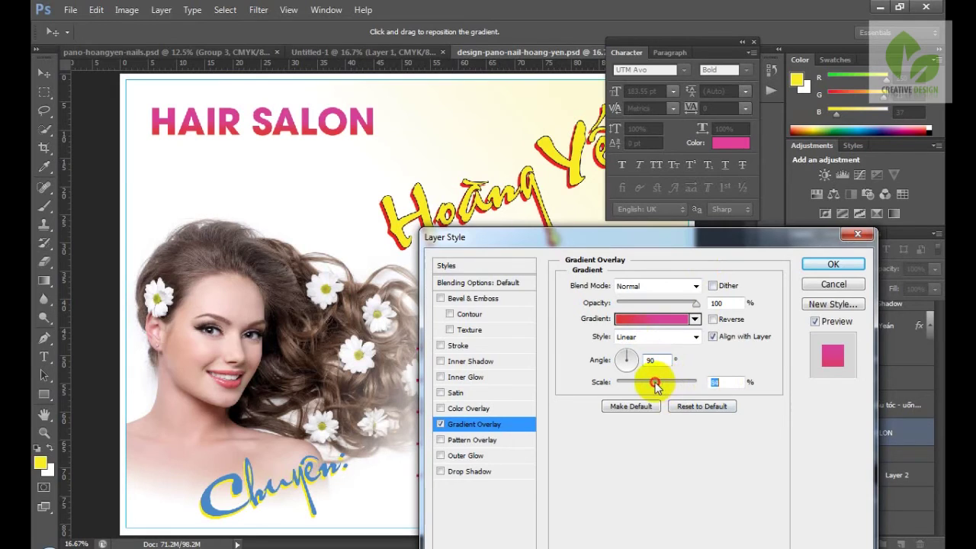
{"action": "left_click", "coordinate": [832, 264]}
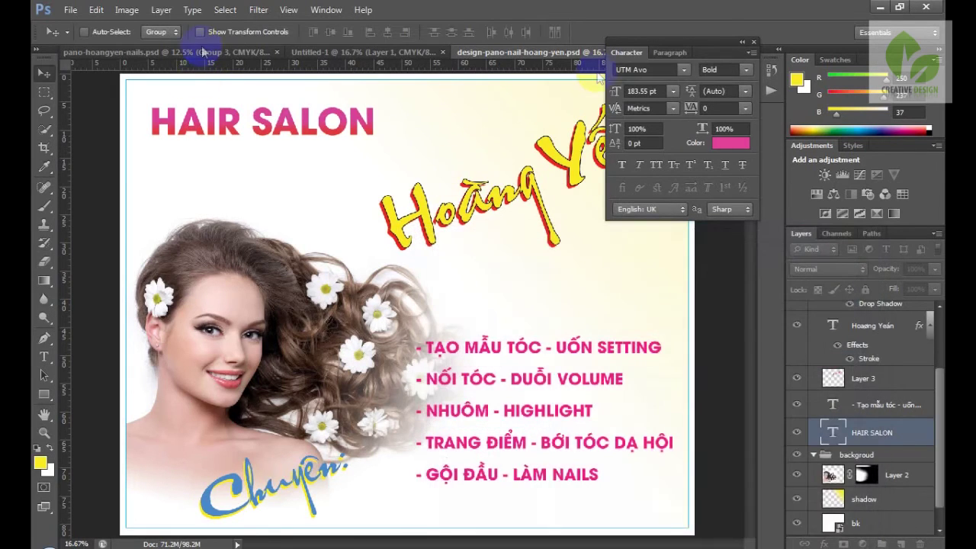
Step: Try UTM Brushtip-C, ClassizismAntiqua, French Vanilla and Loko fonts, settling on UTM Seagull
{"action": "left_click", "coordinate": [684, 69]}
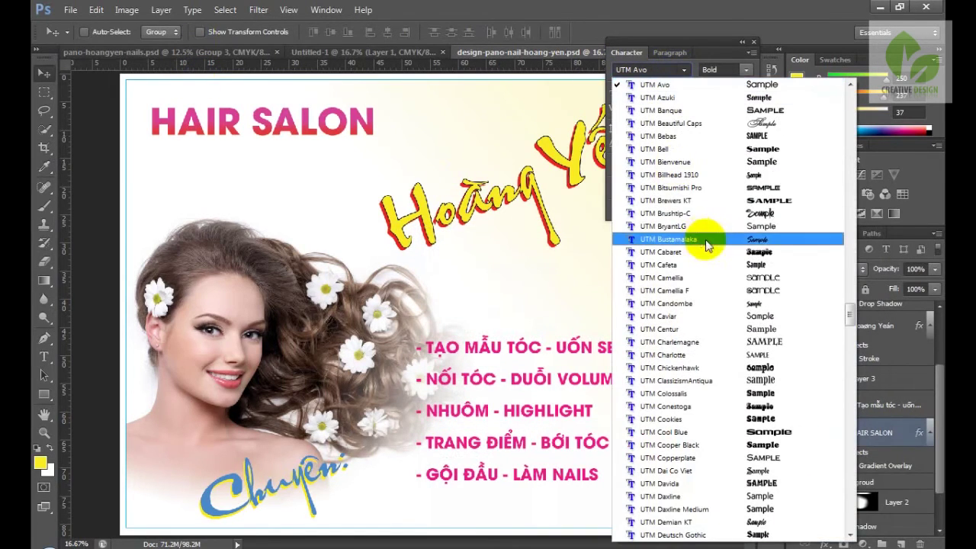
{"action": "left_click", "coordinate": [709, 214]}
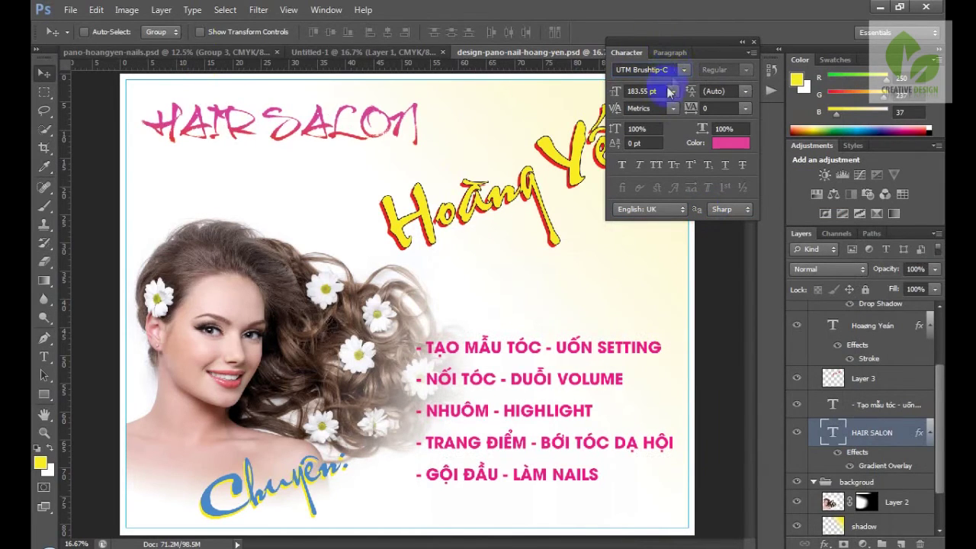
{"action": "left_click", "coordinate": [684, 71]}
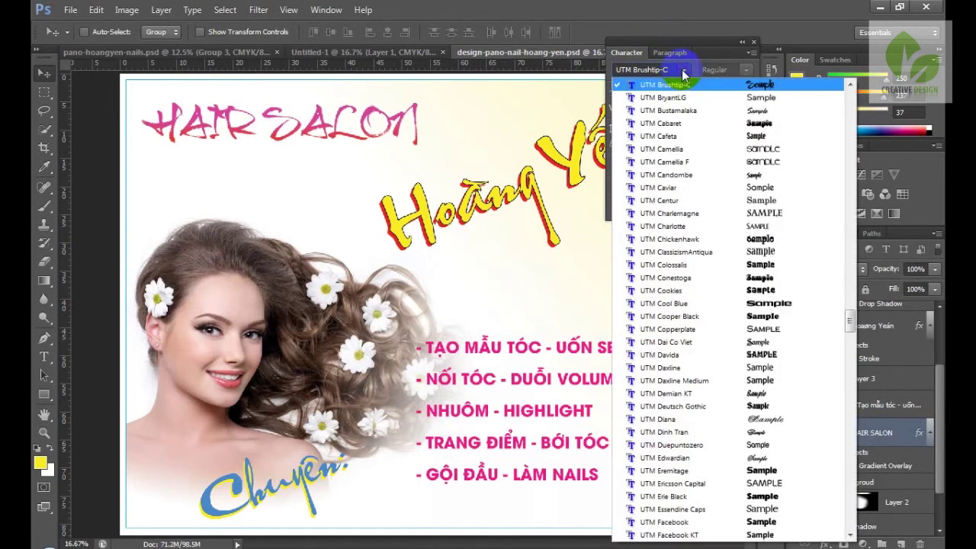
{"action": "left_click", "coordinate": [759, 252]}
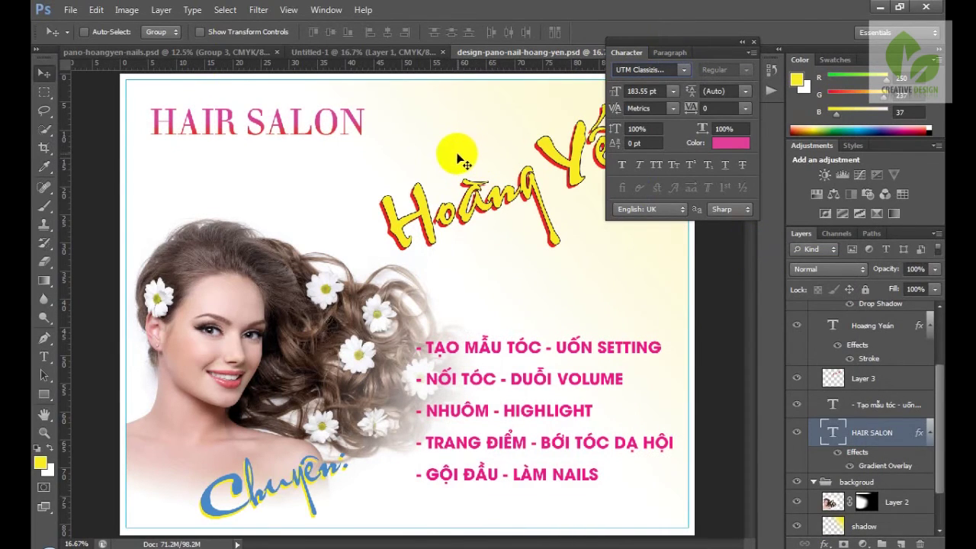
{"action": "left_click", "coordinate": [685, 70]}
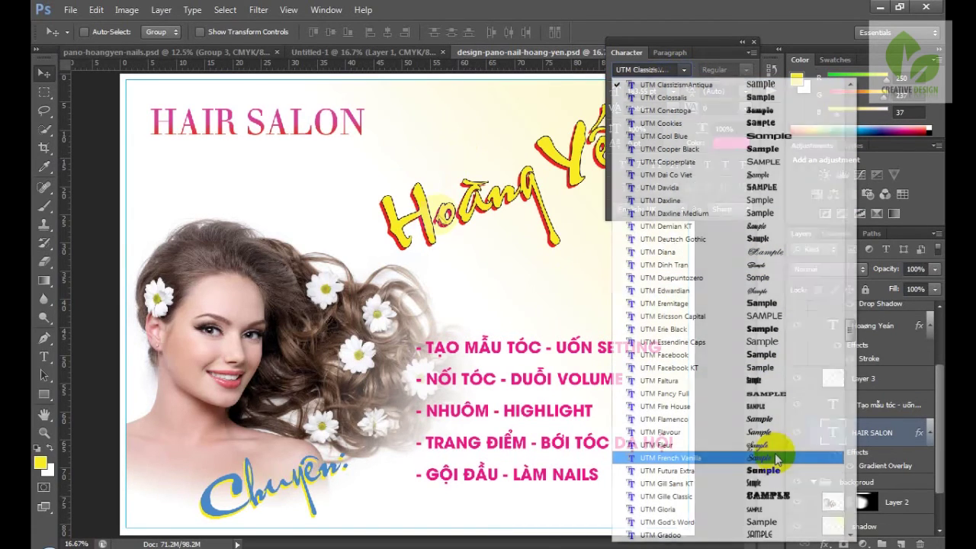
{"action": "left_click", "coordinate": [774, 457]}
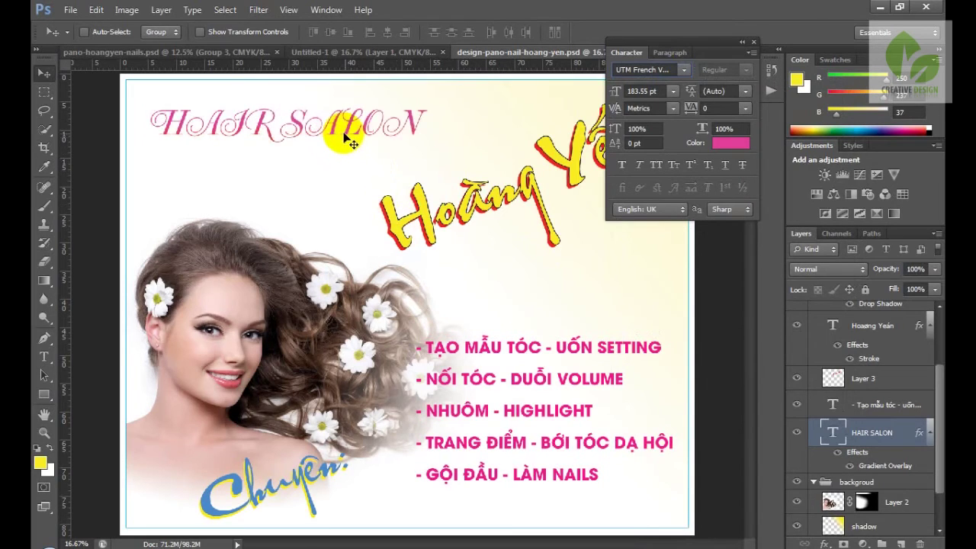
{"action": "left_click", "coordinate": [643, 69]}
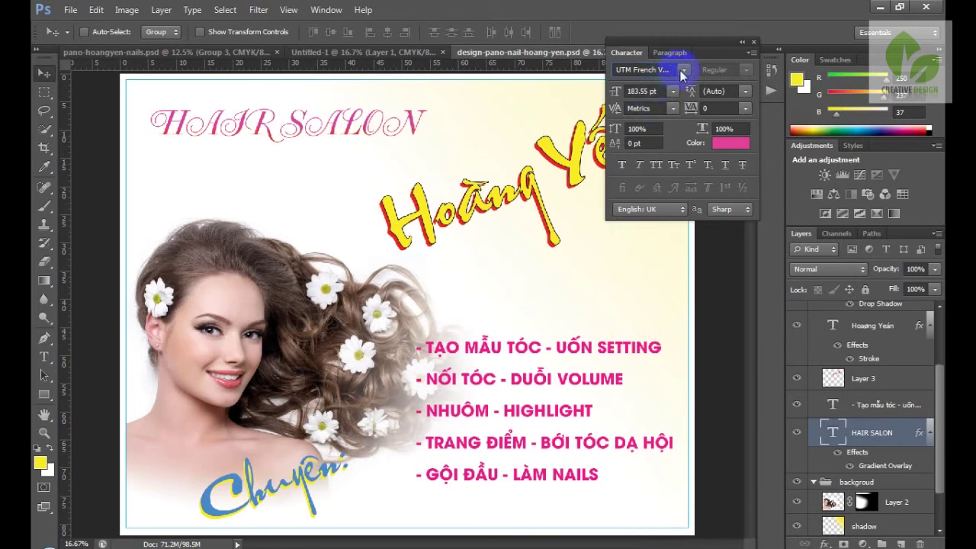
{"action": "left_click", "coordinate": [683, 70]}
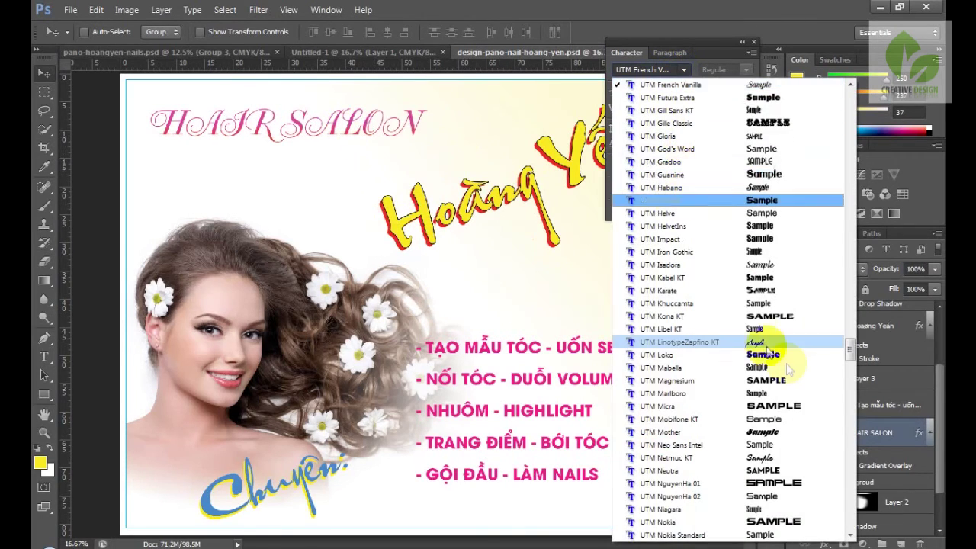
{"action": "left_click", "coordinate": [776, 354]}
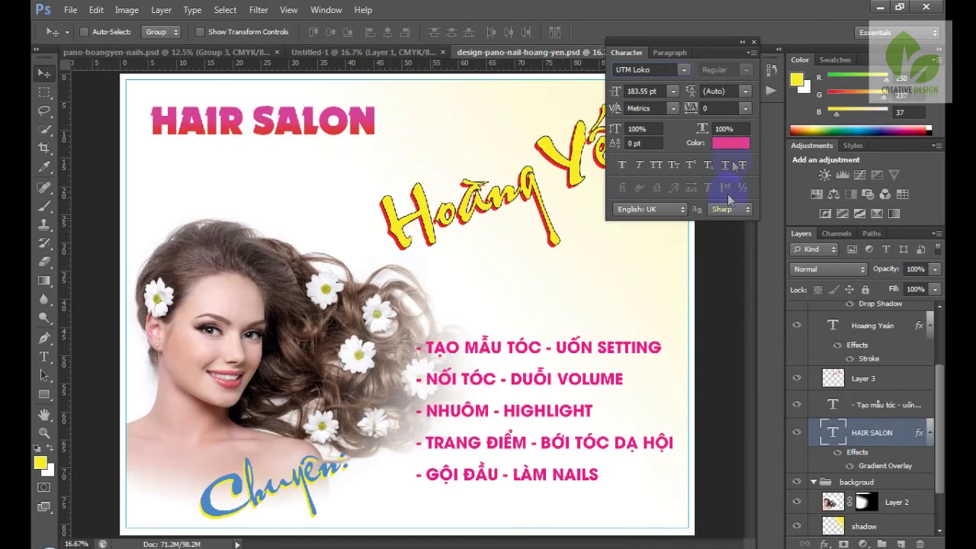
{"action": "left_click", "coordinate": [684, 70]}
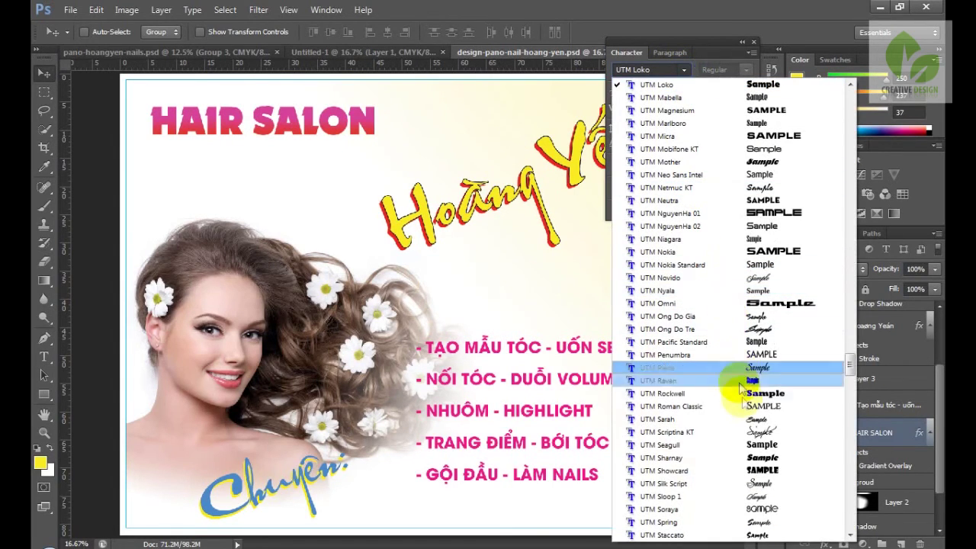
{"action": "left_click", "coordinate": [751, 444]}
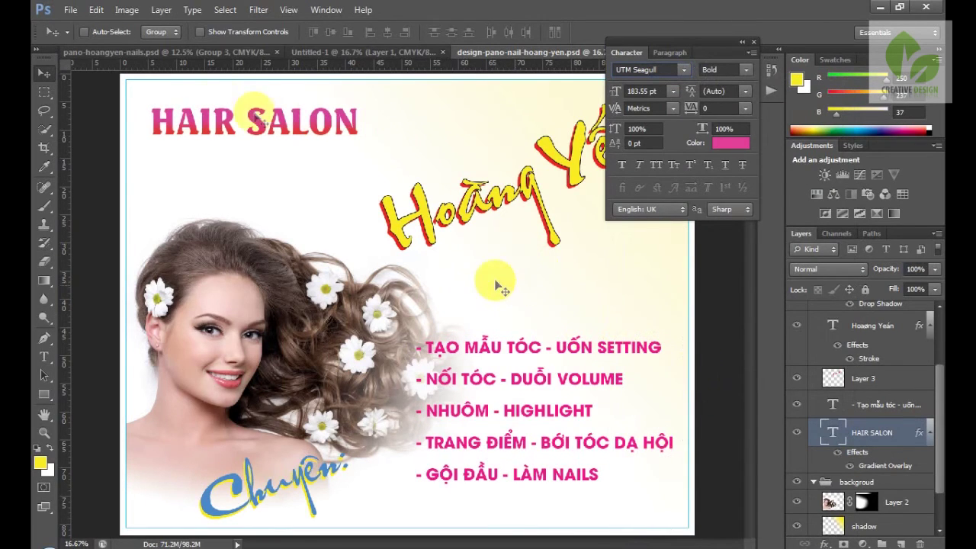
Step: Enlarge the HAIR SALON heading to about 193.63 pt and shift it up-left
{"action": "left_click_drag", "start_coordinate": [293, 128], "coordinate": [297, 128]}
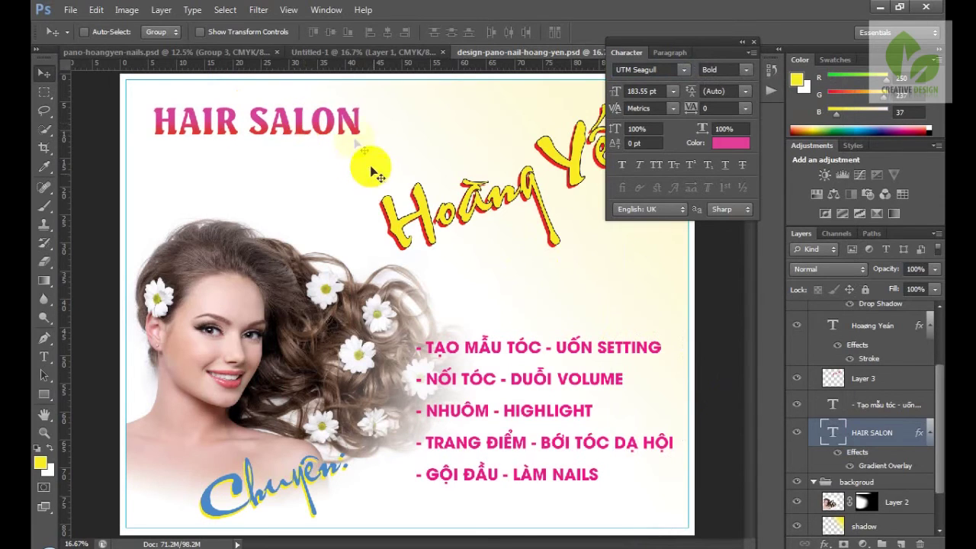
{"action": "key", "text": "ctrl+t"}
{"action": "left_click_drag", "start_coordinate": [363, 143], "coordinate": [373, 142]}
{"action": "key", "text": "Return"}
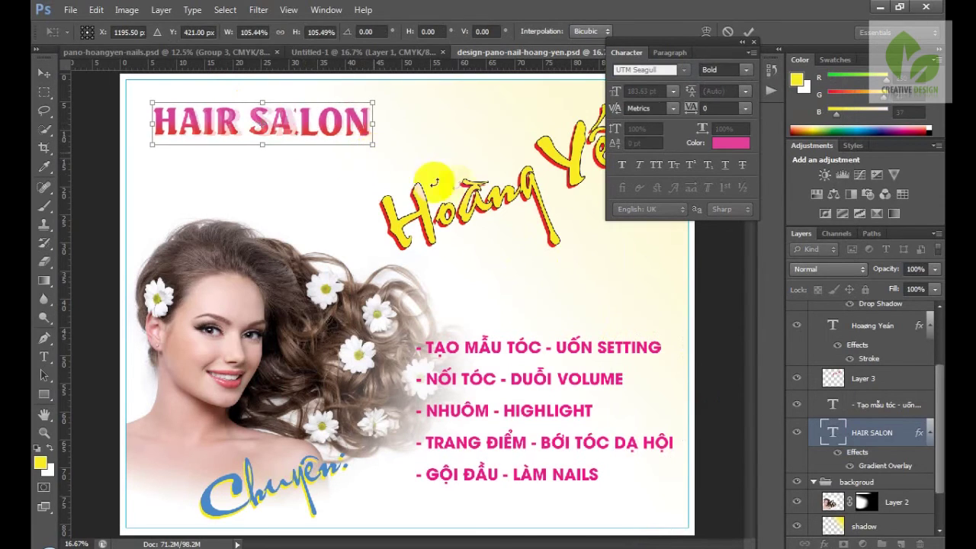
{"action": "left_click_drag", "start_coordinate": [306, 131], "coordinate": [301, 125]}
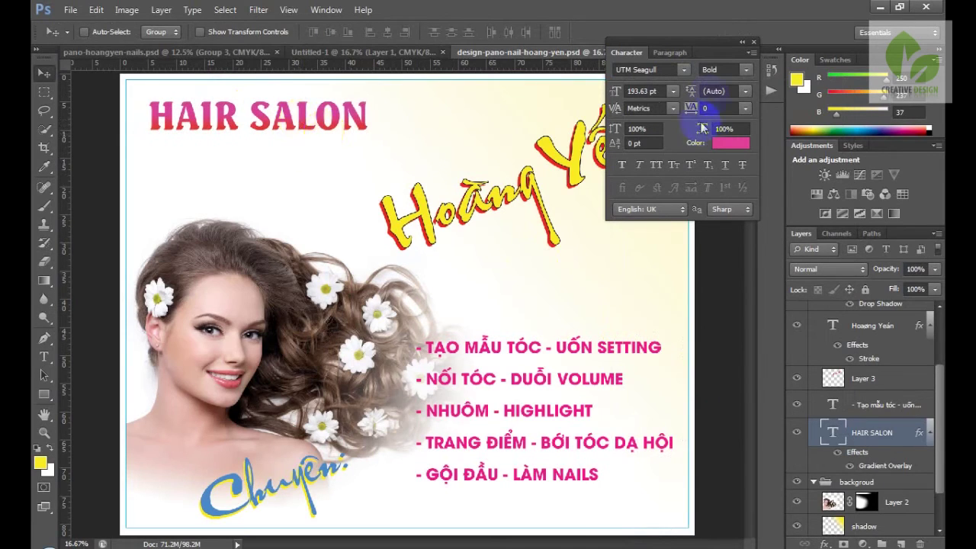
Step: Close the Character panel and save design-pano-nail-hoang-yen.psd with Ctrl+S
{"action": "left_click", "coordinate": [754, 44]}
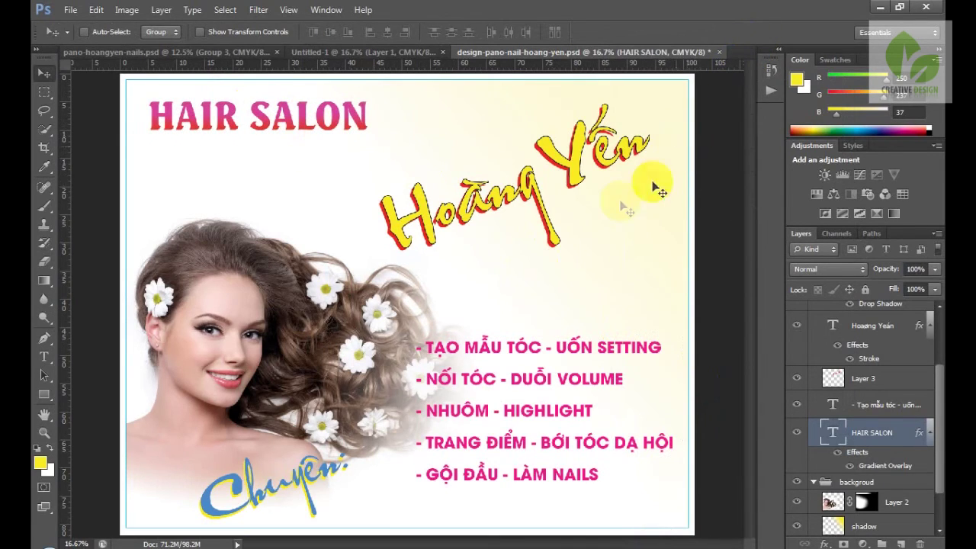
{"action": "key", "text": "ctrl+s"}
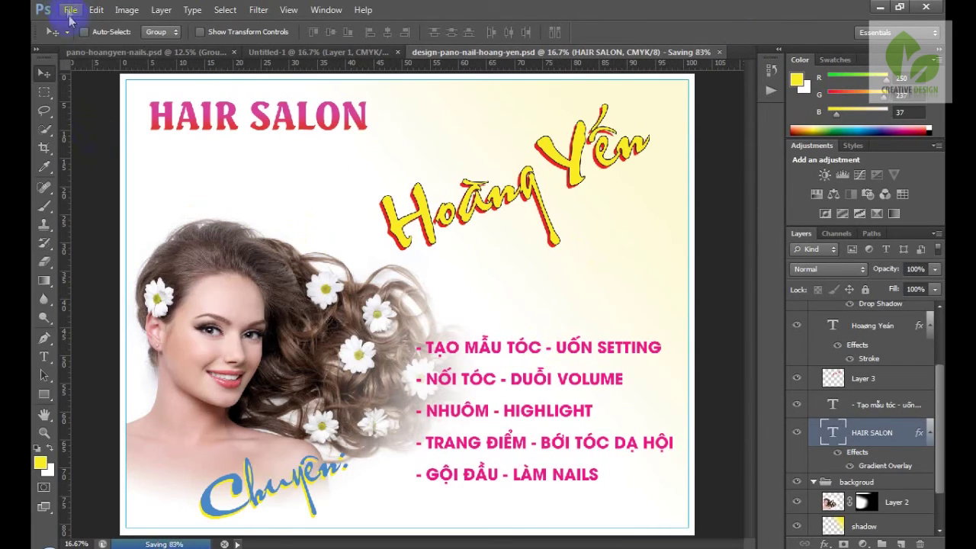
{"action": "left_click", "coordinate": [70, 9]}
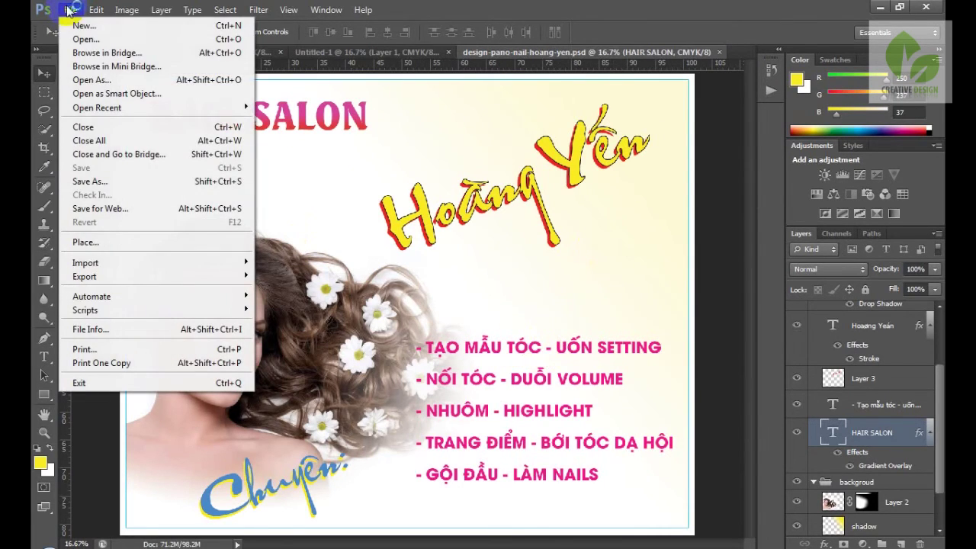
{"action": "left_click", "coordinate": [122, 210]}
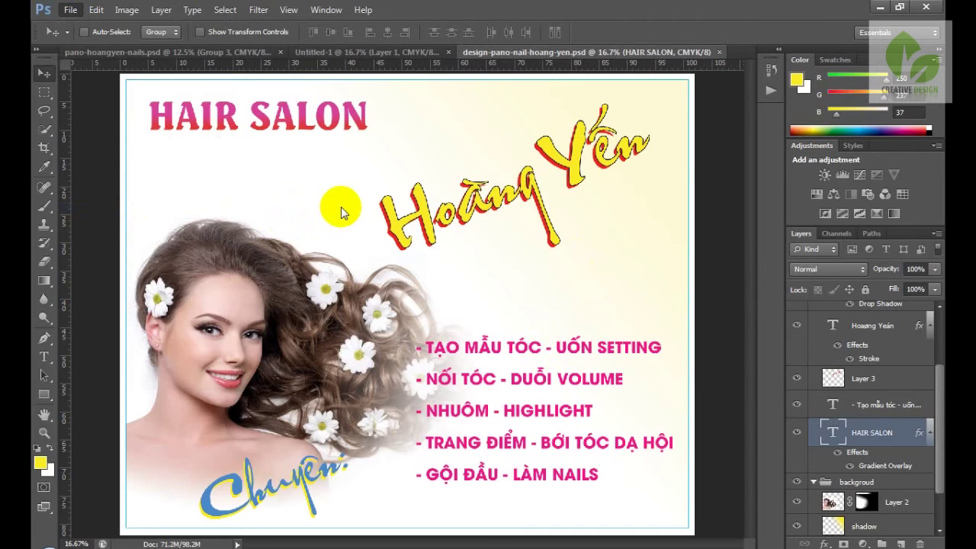
Step: In Save for Web, view the poster at 25% and set the export width to 650 px
{"action": "key", "text": "ctrl+alt+shift+s"}
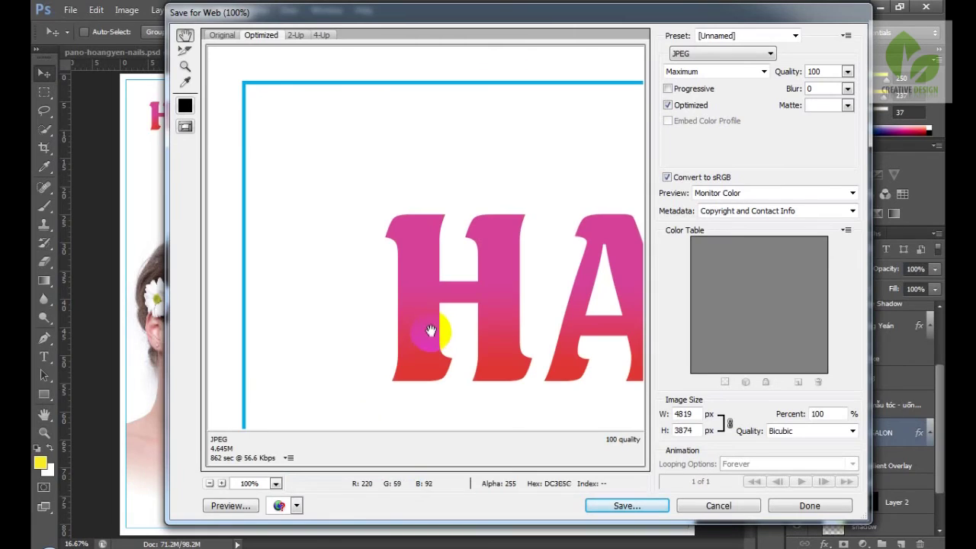
{"action": "left_click", "coordinate": [276, 483]}
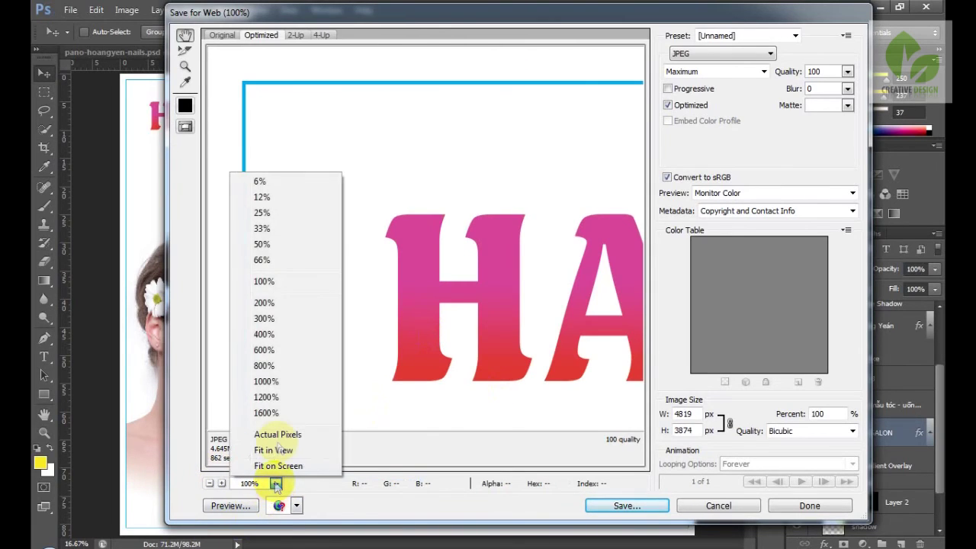
{"action": "left_click", "coordinate": [262, 244]}
{"action": "left_click", "coordinate": [276, 483]}
{"action": "left_click", "coordinate": [267, 213]}
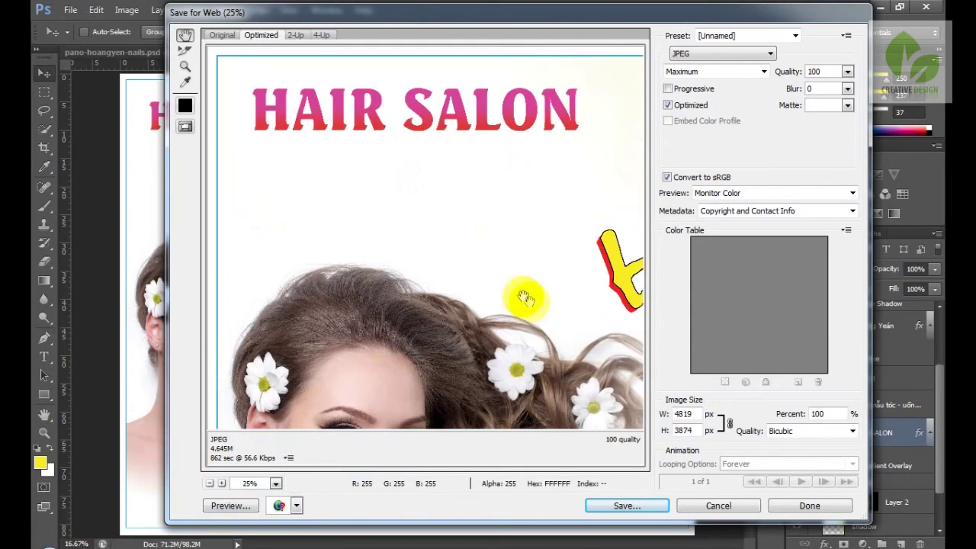
{"action": "left_click_drag", "start_coordinate": [505, 231], "coordinate": [357, 233]}
{"action": "left_click_drag", "start_coordinate": [405, 319], "coordinate": [360, 277]}
{"action": "left_click_drag", "start_coordinate": [405, 299], "coordinate": [405, 170]}
{"action": "left_click_drag", "start_coordinate": [418, 396], "coordinate": [499, 235]}
{"action": "mouse_move", "coordinate": [399, 257]}
{"action": "left_mouse_down"}
{"action": "mouse_move", "coordinate": [465, 241]}
{"action": "mouse_move", "coordinate": [629, 344]}
{"action": "left_mouse_up"}
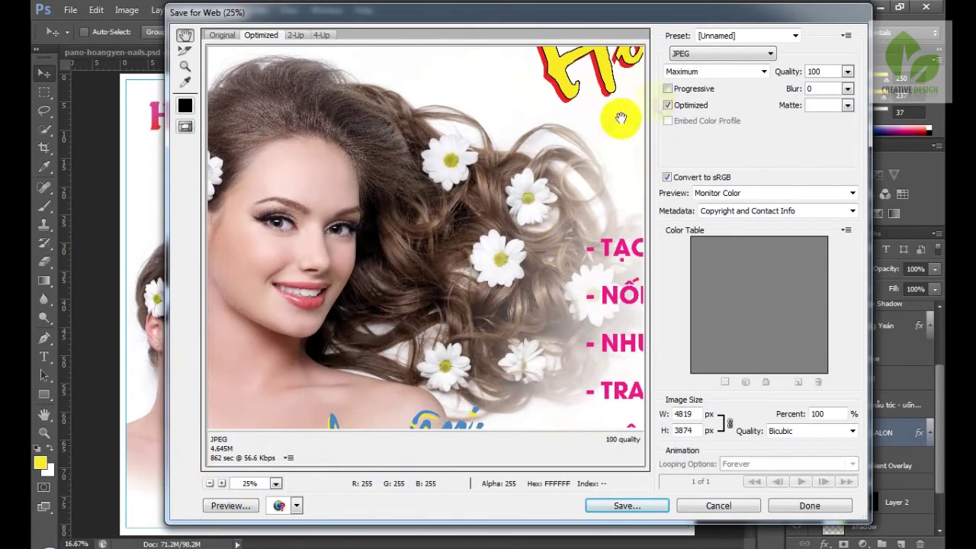
{"action": "double_click", "coordinate": [695, 418]}
{"action": "type", "text": "650"}
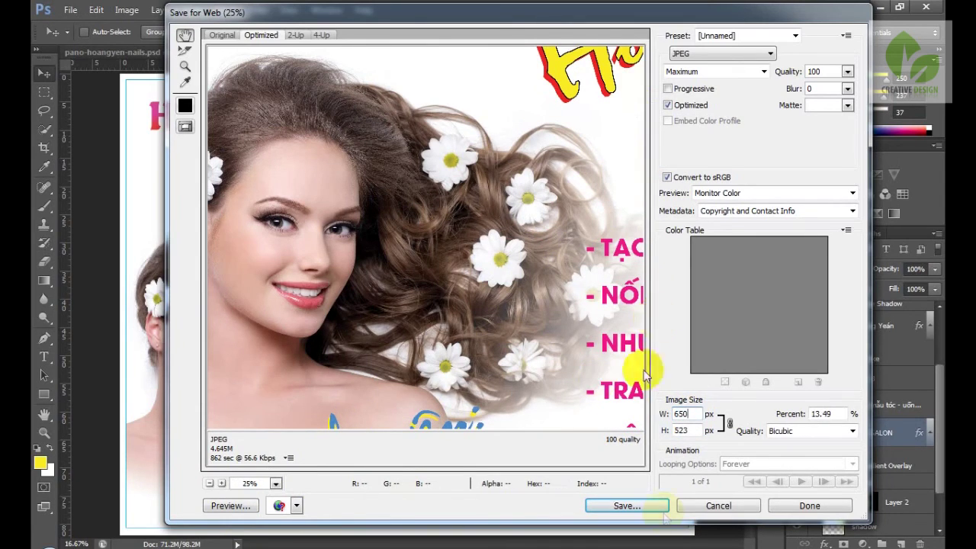
Step: Save the web JPEG as design-pano-nail-hoang-yen.jpg in Desktop > ban-trang
{"action": "left_click", "coordinate": [623, 511]}
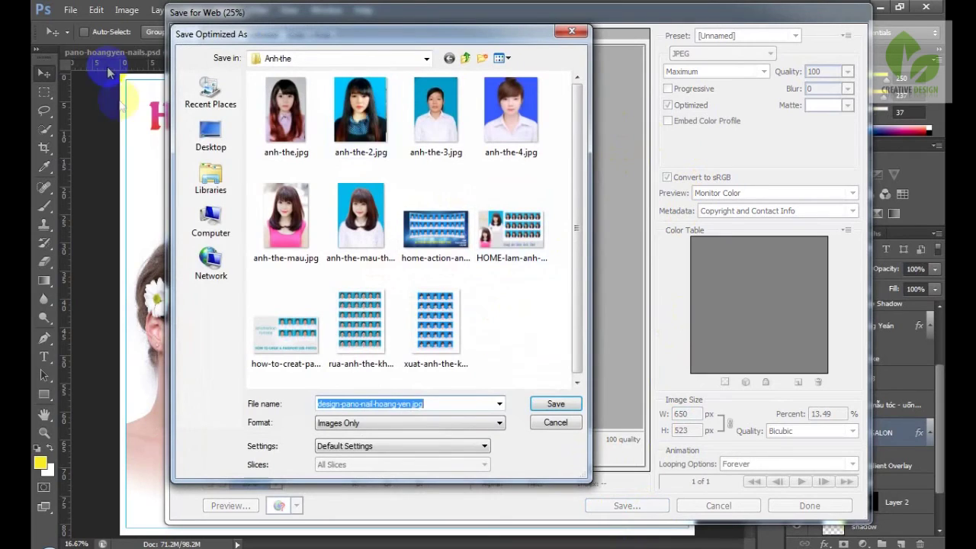
{"action": "left_click", "coordinate": [211, 134]}
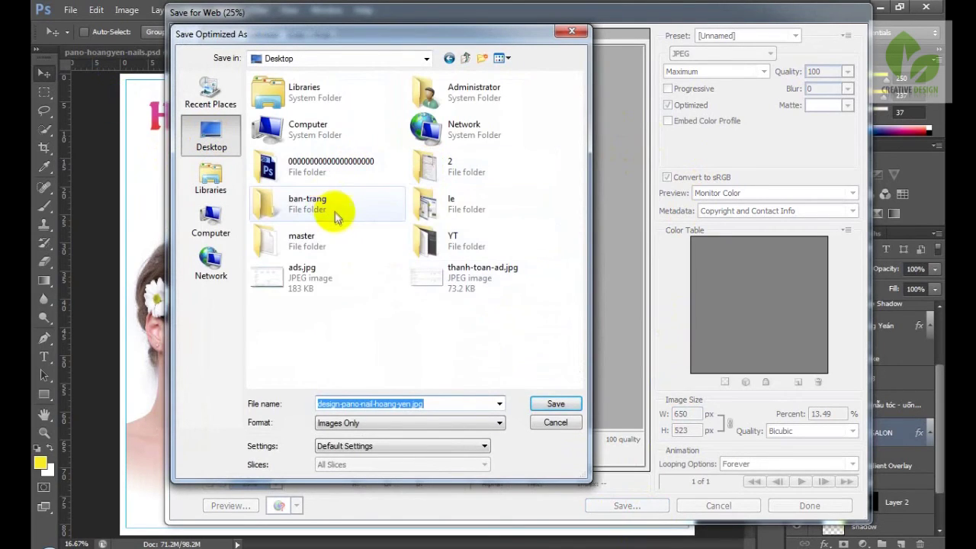
{"action": "double_click", "coordinate": [309, 202]}
{"action": "left_click", "coordinate": [551, 403]}
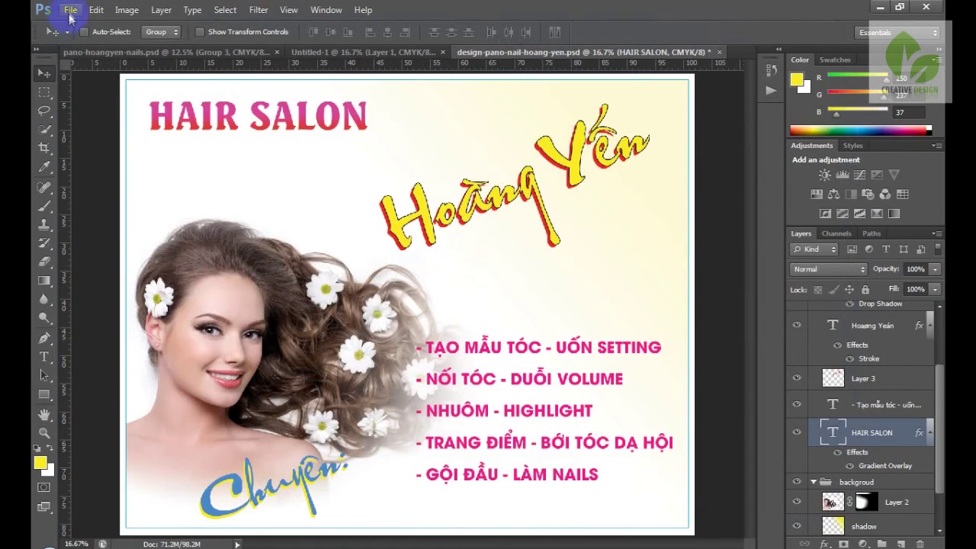
Step: Save the poster as layered TIFF design-pano-nail-hoang-yen.tif, accepting TIFF Options and the layers warning
{"action": "left_click", "coordinate": [69, 10]}
{"action": "left_click", "coordinate": [104, 182]}
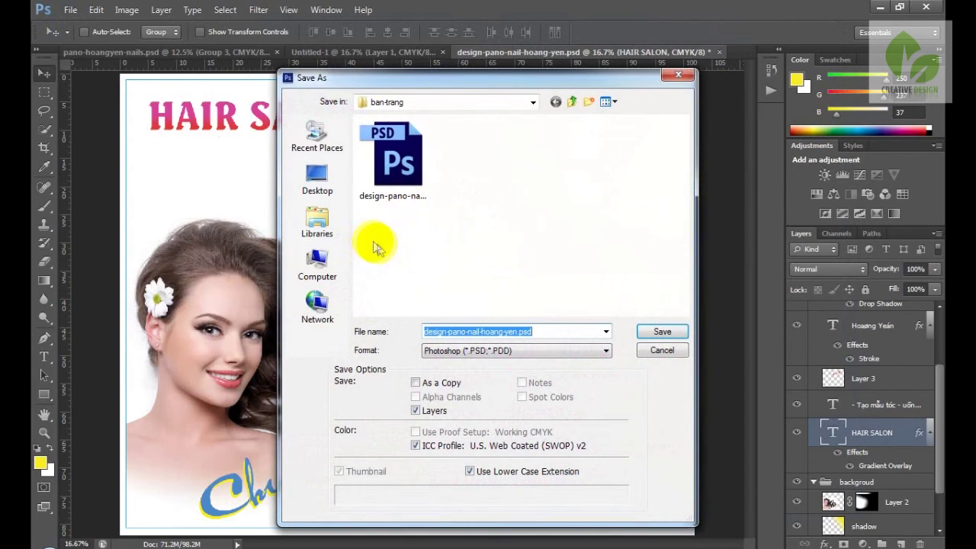
{"action": "left_click", "coordinate": [497, 357]}
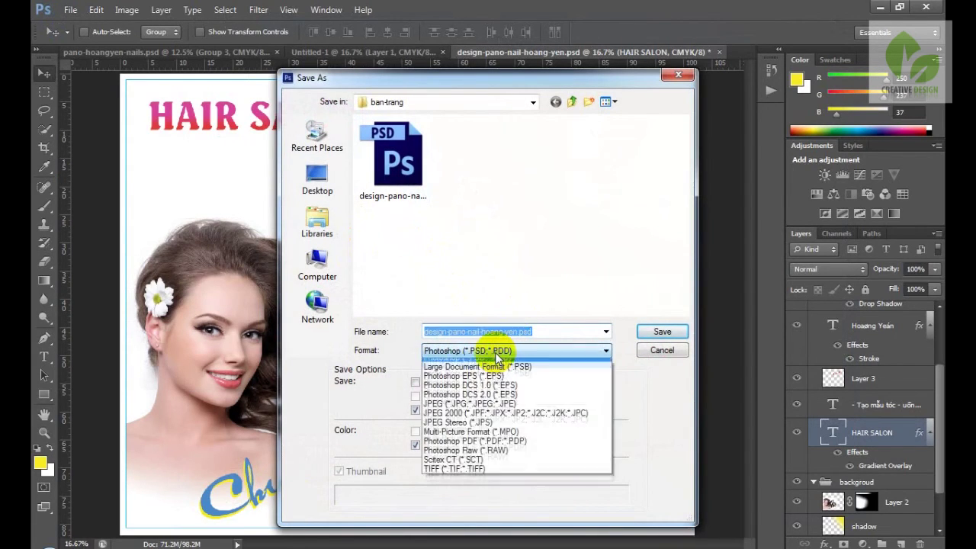
{"action": "left_click", "coordinate": [463, 475]}
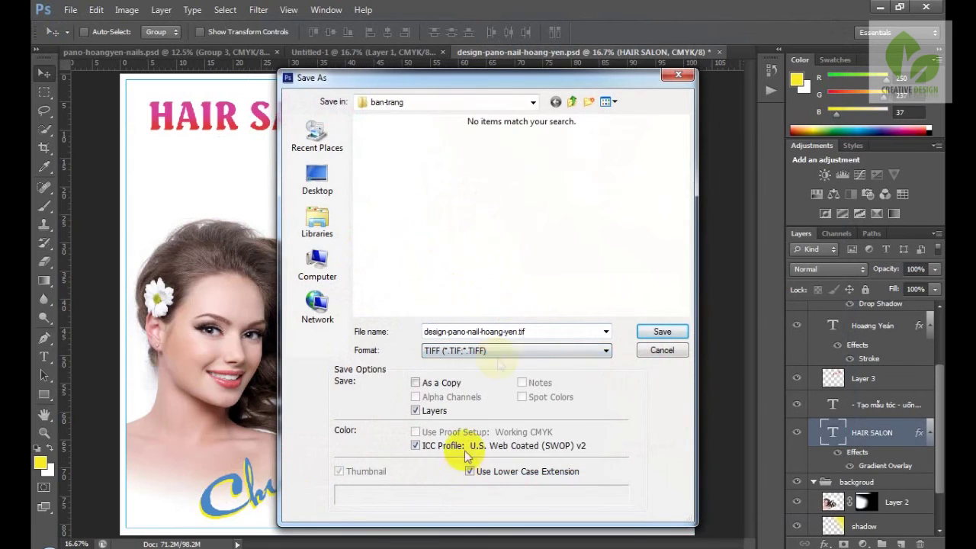
{"action": "left_click", "coordinate": [659, 332]}
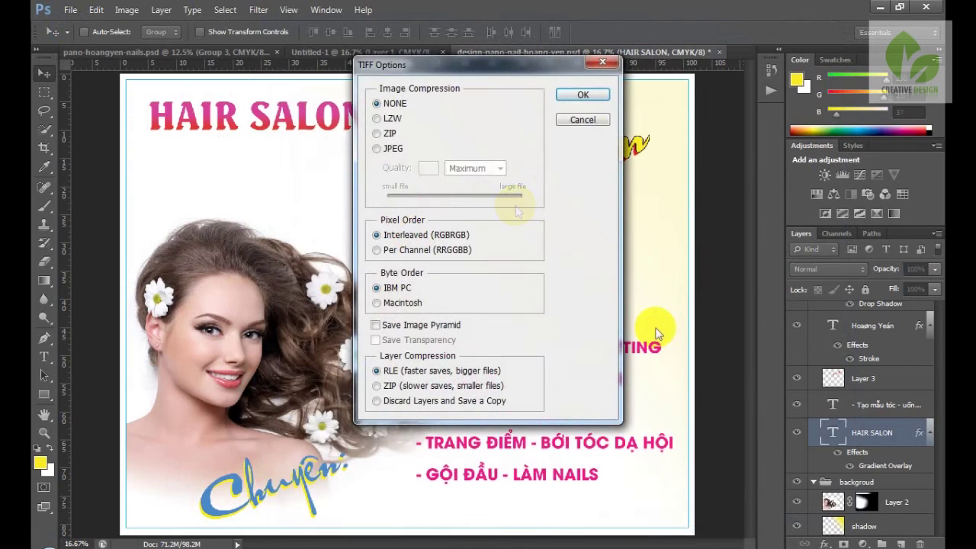
{"action": "left_click", "coordinate": [577, 95]}
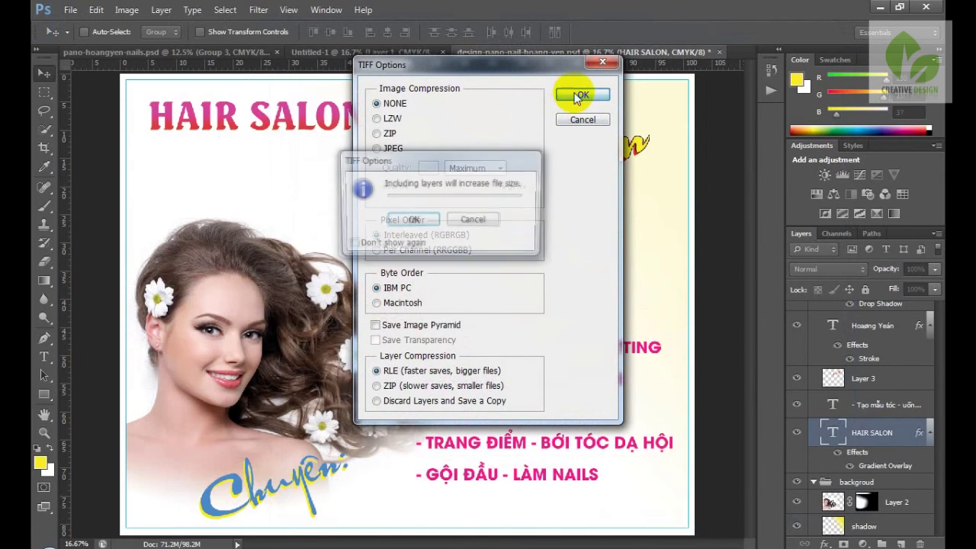
{"action": "left_click", "coordinate": [413, 219]}
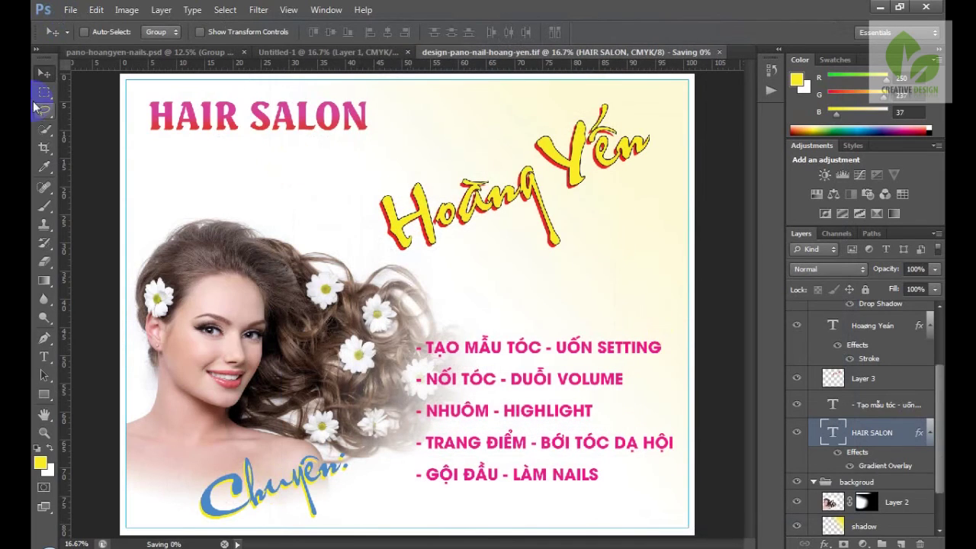
{"action": "left_click", "coordinate": [69, 9]}
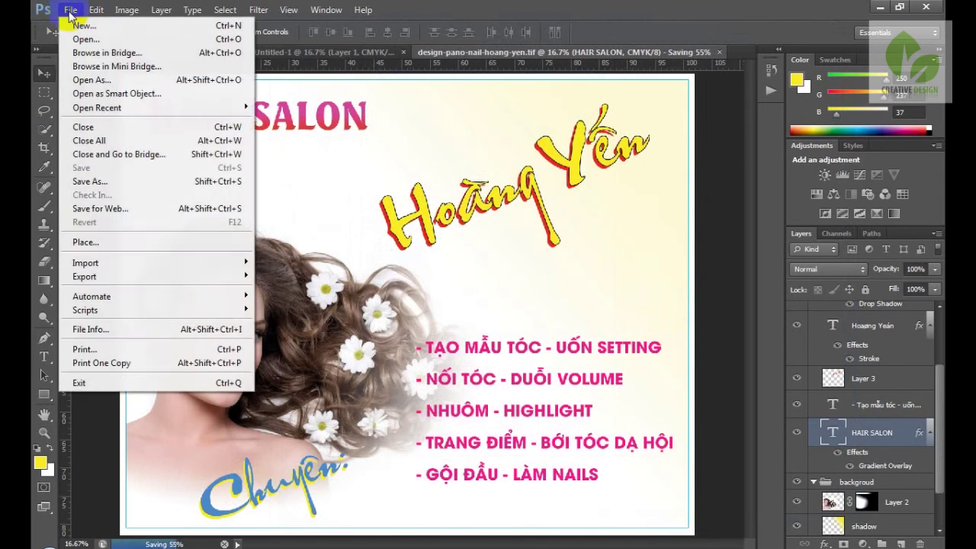
{"action": "left_click", "coordinate": [148, 182]}
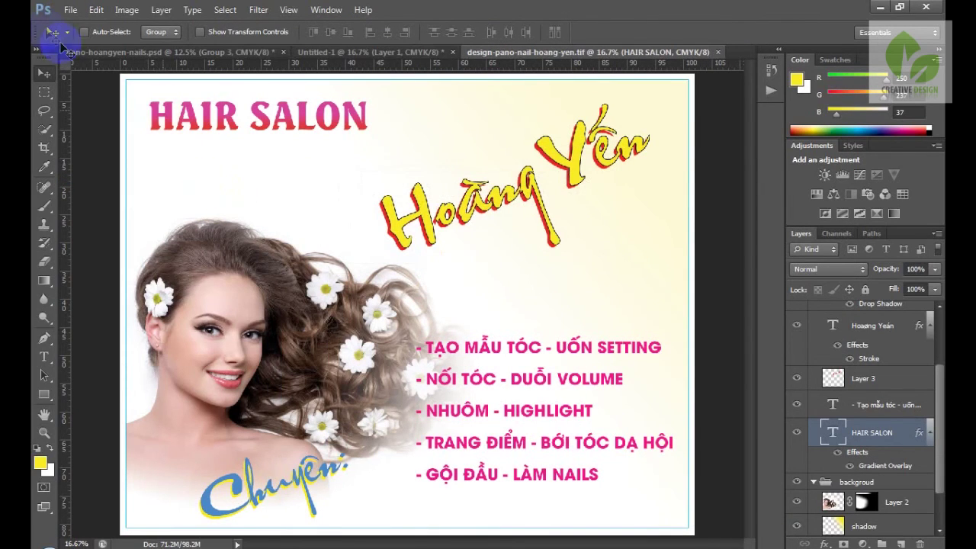
Step: Save a quality-12 JPEG copy with 'in' added to the file name instead of overwriting
{"action": "left_click", "coordinate": [70, 9]}
{"action": "left_click", "coordinate": [90, 181]}
{"action": "key", "text": "Tab"}
{"action": "key", "text": "j"}
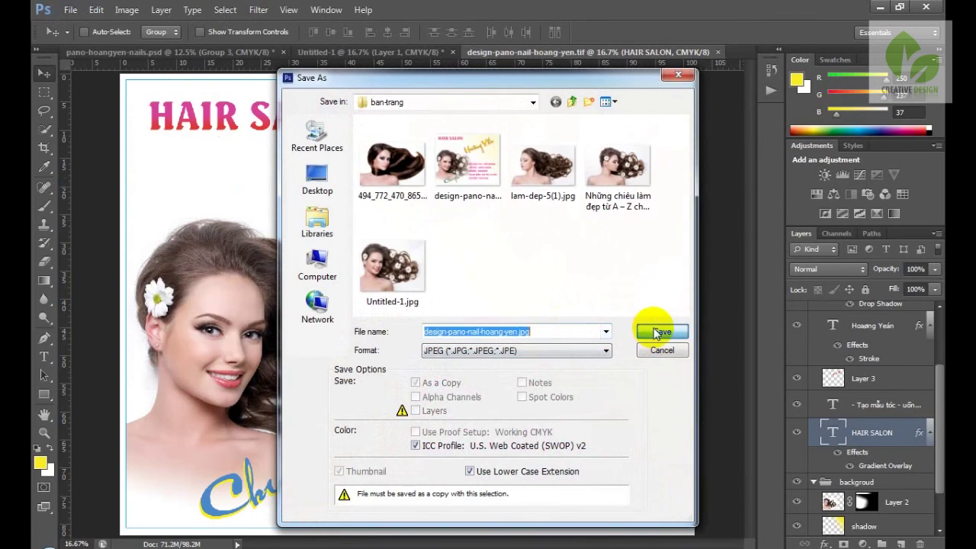
{"action": "left_click", "coordinate": [657, 331]}
{"action": "key", "text": "Escape"}
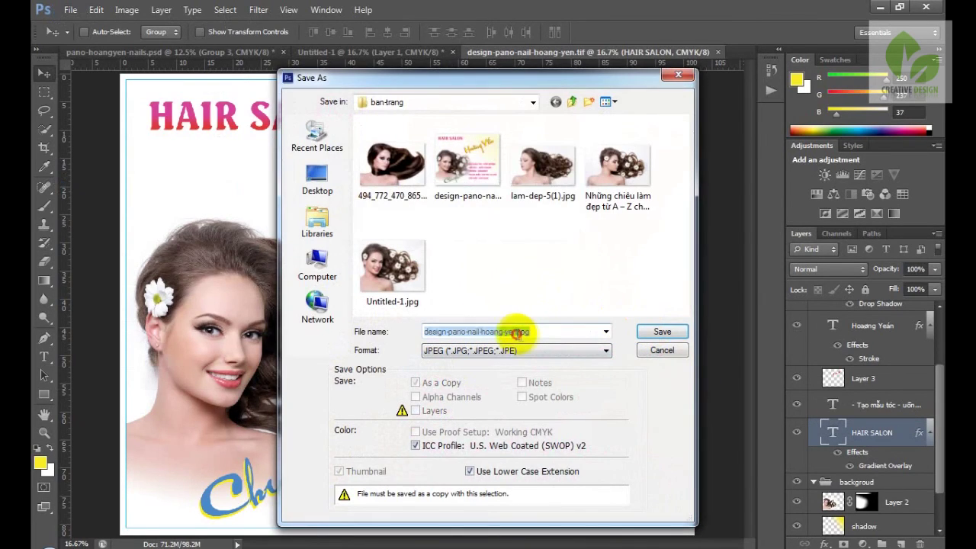
{"action": "left_click", "coordinate": [523, 335]}
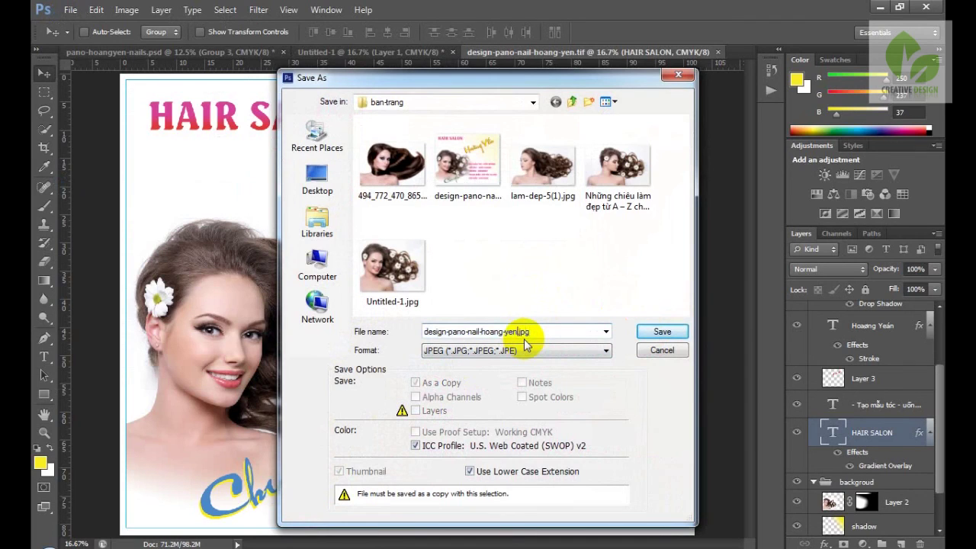
{"action": "type", "text": "-in"}
{"action": "key", "text": "Return"}
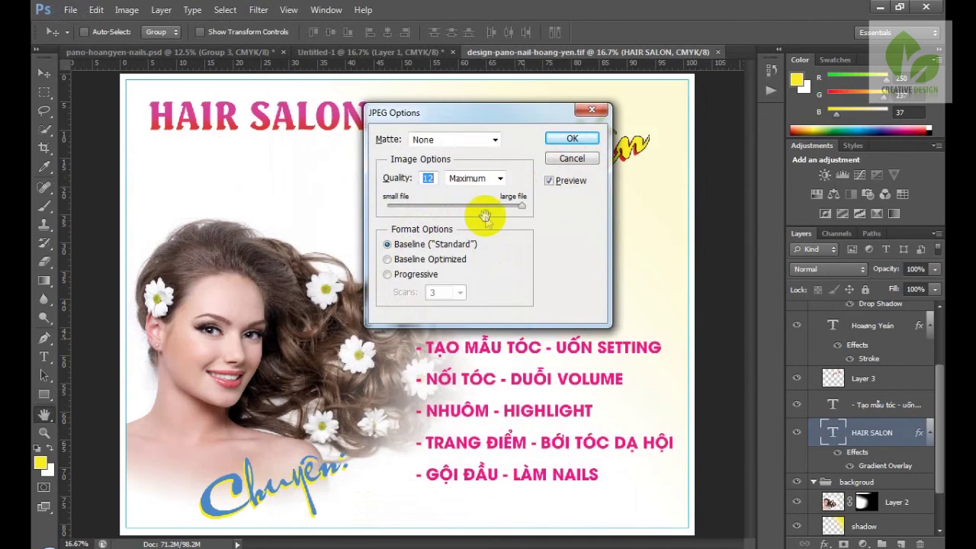
{"action": "key", "text": "Return"}
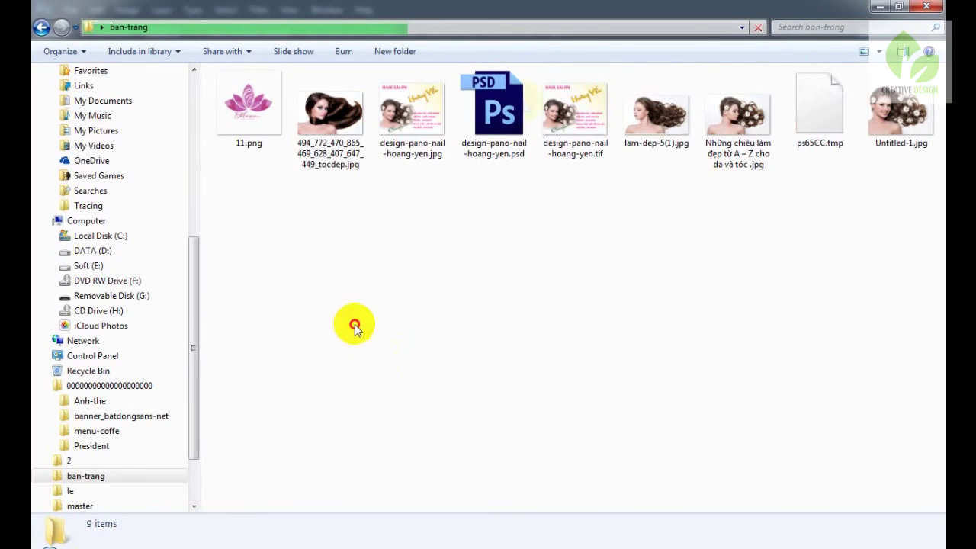
Step: Select design-pano-nail-hoang-yen.jpg in ban-trang and open it in Windows Photo Viewer
{"action": "left_click", "coordinate": [429, 131]}
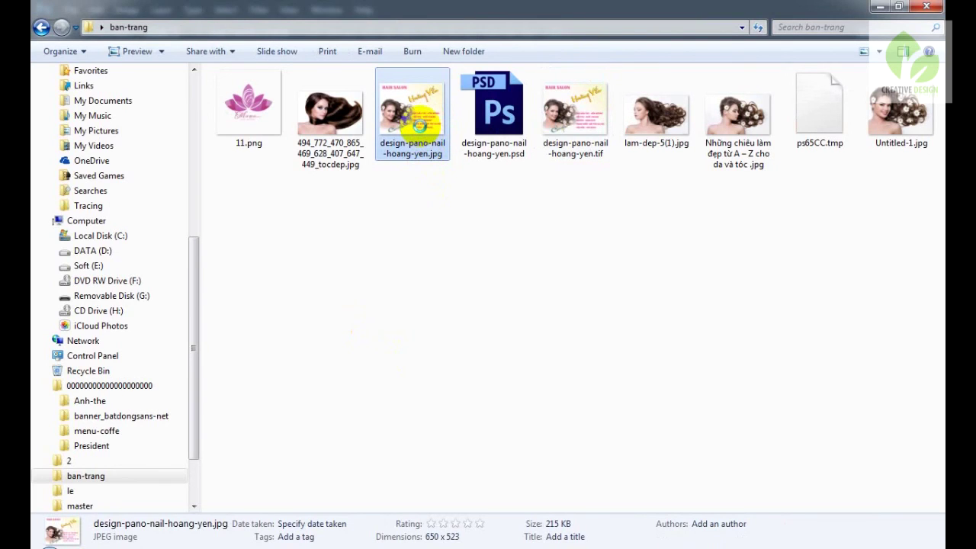
{"action": "right_click", "coordinate": [420, 126]}
{"action": "left_click", "coordinate": [455, 119]}
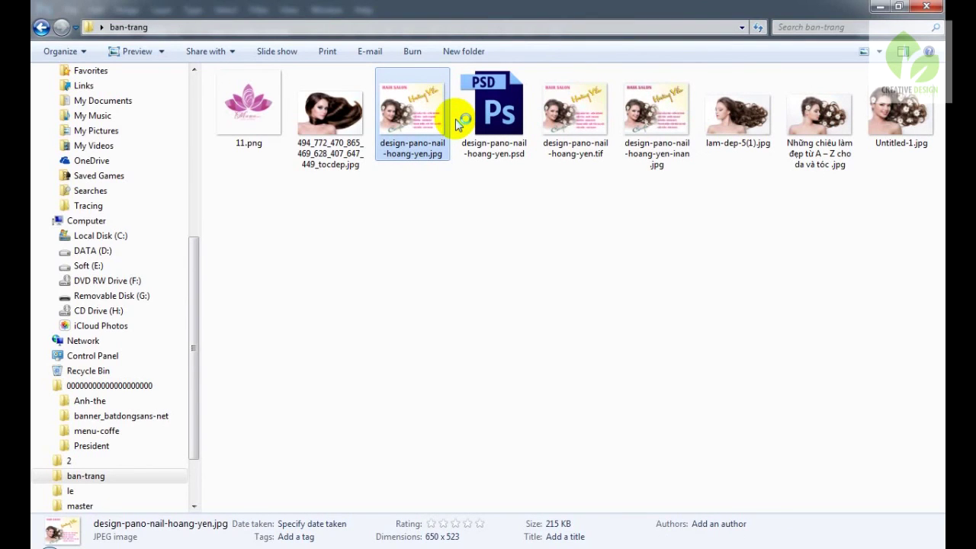
{"action": "key", "text": "Return"}
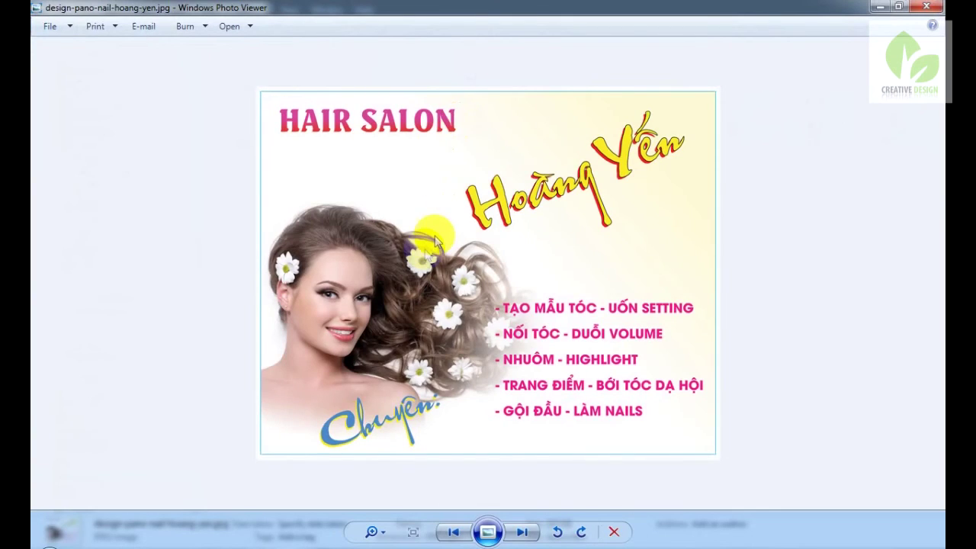
Step: Zoom in and out on the poster JPEG, then advance to the TIFF version
{"action": "scroll", "coordinate": [490, 257], "scroll_direction": "up", "scroll_amount": 2}
{"action": "scroll", "coordinate": [490, 257], "scroll_direction": "down", "scroll_amount": 2}
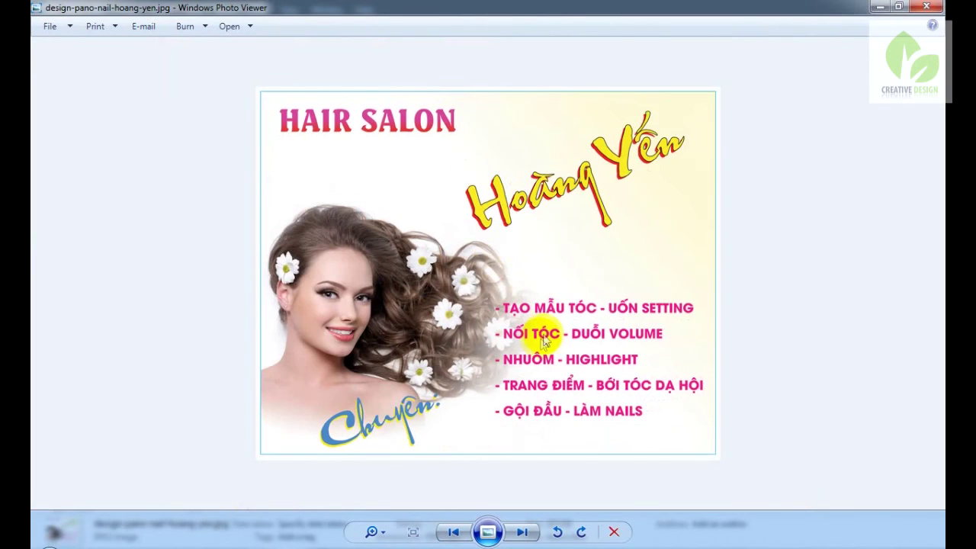
{"action": "scroll", "coordinate": [502, 289], "scroll_direction": "up", "scroll_amount": 1}
{"action": "scroll", "coordinate": [502, 290], "scroll_direction": "down", "scroll_amount": 1}
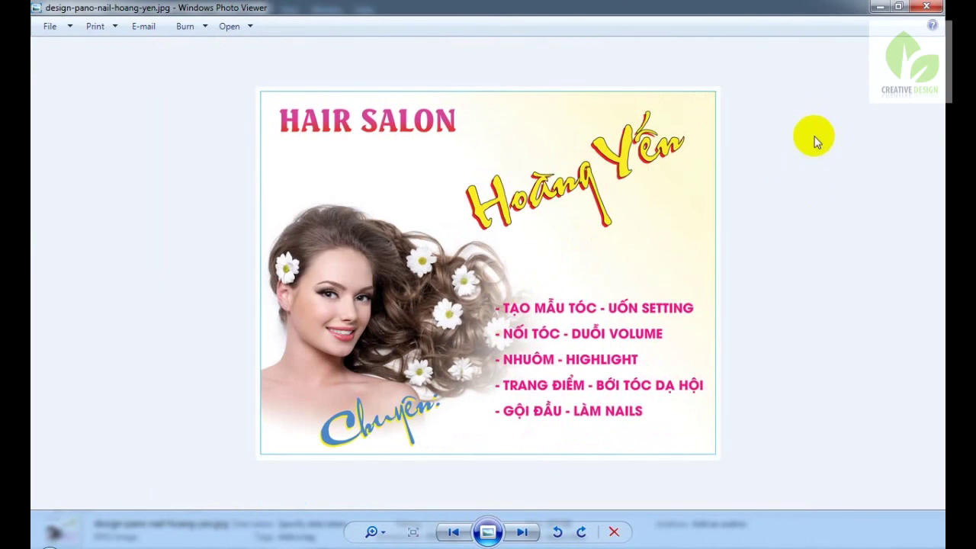
{"action": "scroll", "coordinate": [494, 254], "scroll_direction": "up", "scroll_amount": 1}
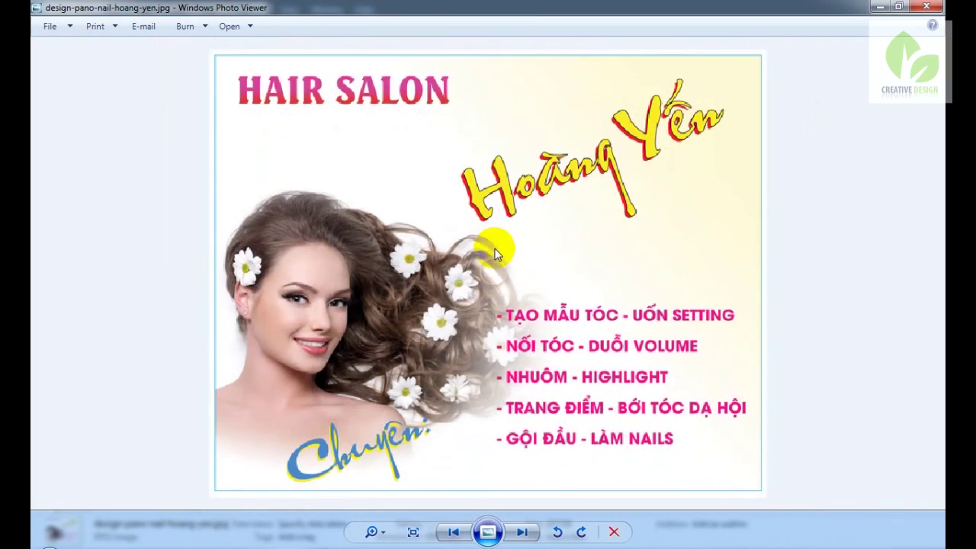
{"action": "scroll", "coordinate": [494, 254], "scroll_direction": "up", "scroll_amount": 1}
{"action": "scroll", "coordinate": [494, 250], "scroll_direction": "up", "scroll_amount": 1}
{"action": "scroll", "coordinate": [492, 246], "scroll_direction": "down", "scroll_amount": 3}
{"action": "scroll", "coordinate": [501, 286], "scroll_direction": "up", "scroll_amount": 4}
{"action": "scroll", "coordinate": [500, 285], "scroll_direction": "down", "scroll_amount": 4}
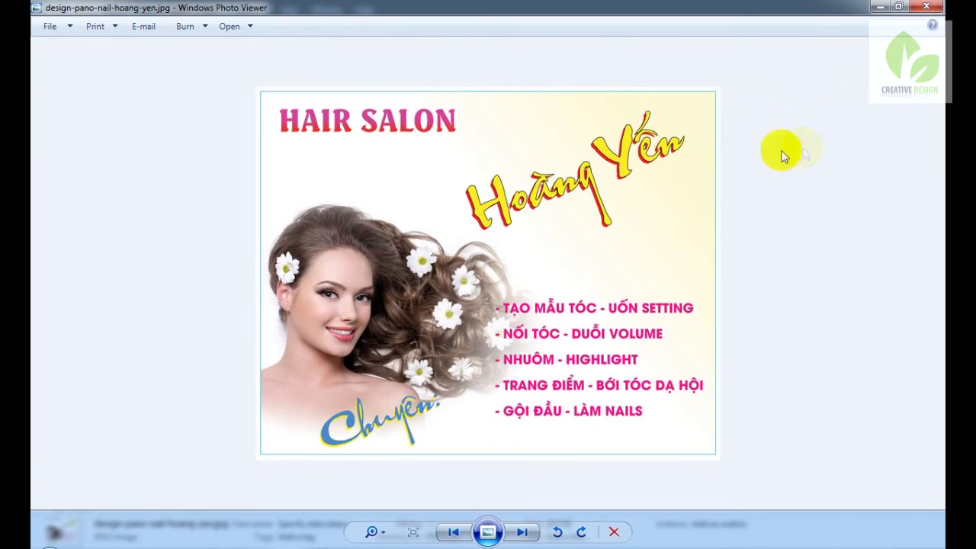
{"action": "left_click", "coordinate": [522, 531]}
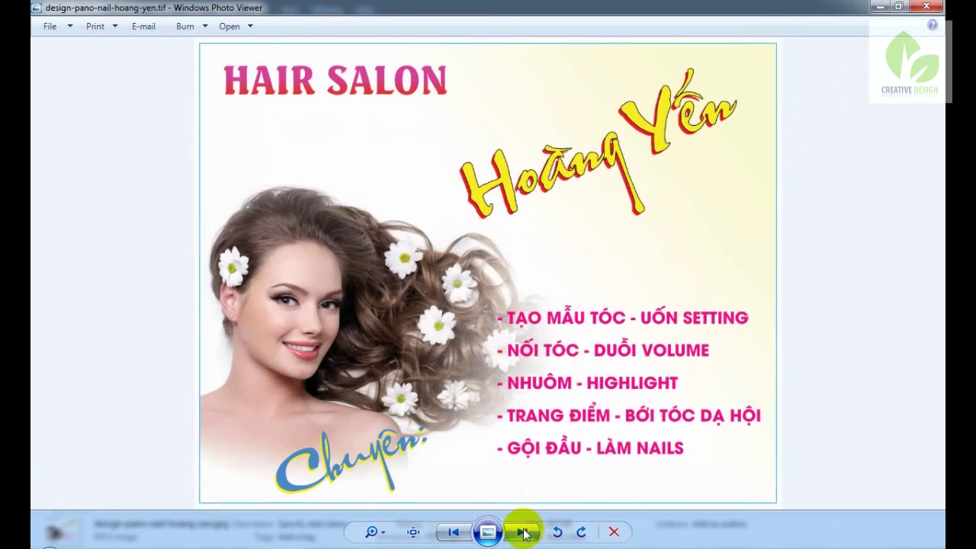
{"action": "scroll", "coordinate": [517, 303], "scroll_direction": "up", "scroll_amount": 1}
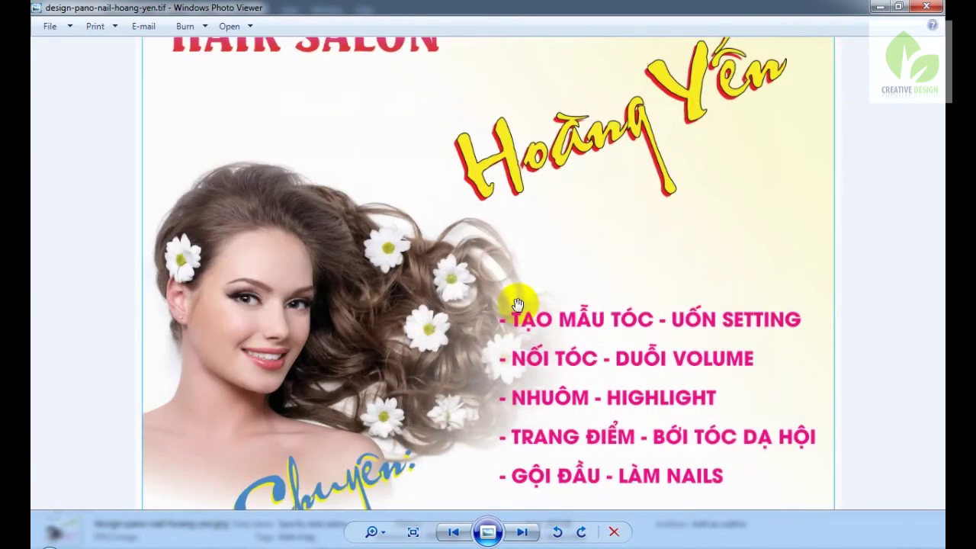
{"action": "scroll", "coordinate": [517, 303], "scroll_direction": "up", "scroll_amount": 1}
{"action": "left_click_drag", "start_coordinate": [287, 270], "coordinate": [557, 231]}
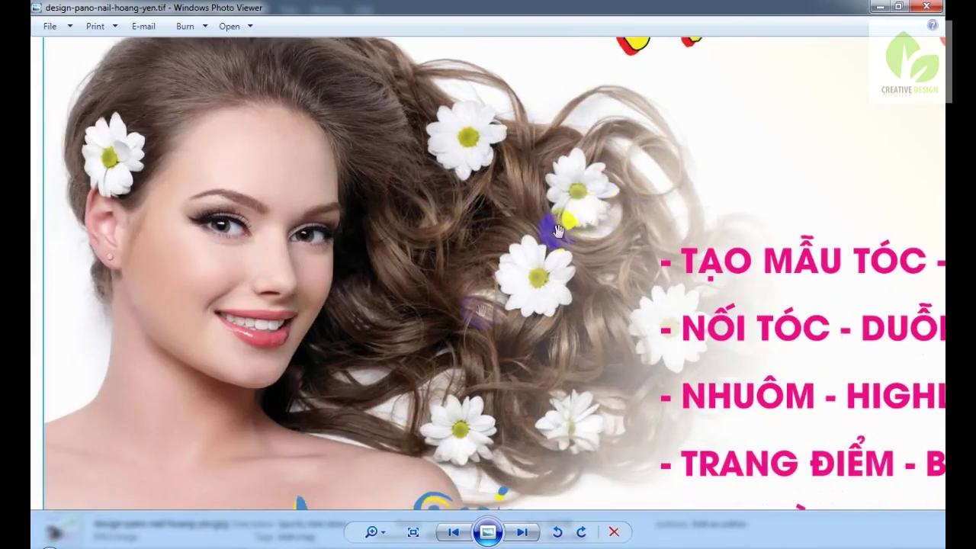
{"action": "scroll", "coordinate": [414, 377], "scroll_direction": "down", "scroll_amount": 2}
{"action": "scroll", "coordinate": [414, 377], "scroll_direction": "down", "scroll_amount": 2}
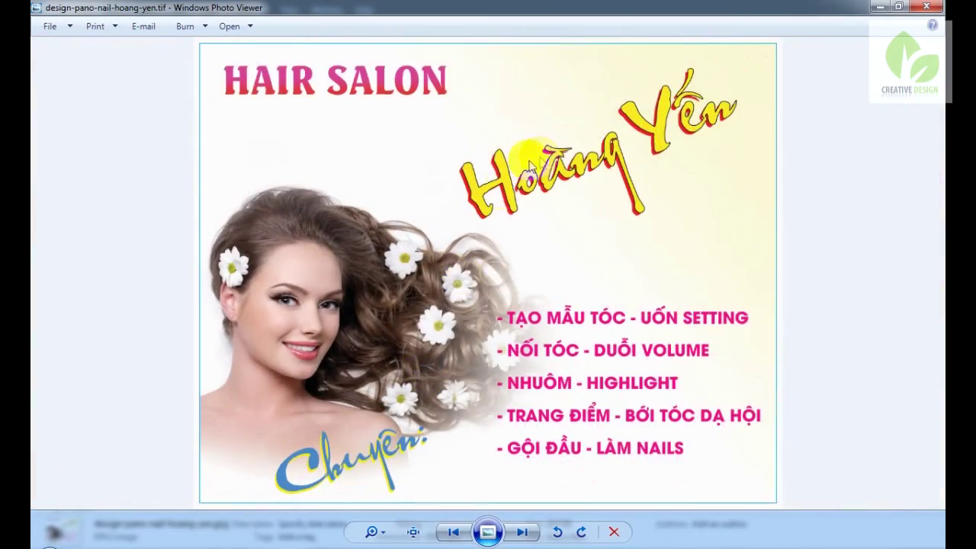
{"action": "scroll", "coordinate": [532, 166], "scroll_direction": "up", "scroll_amount": 2}
{"action": "left_click_drag", "start_coordinate": [531, 166], "coordinate": [540, 350]}
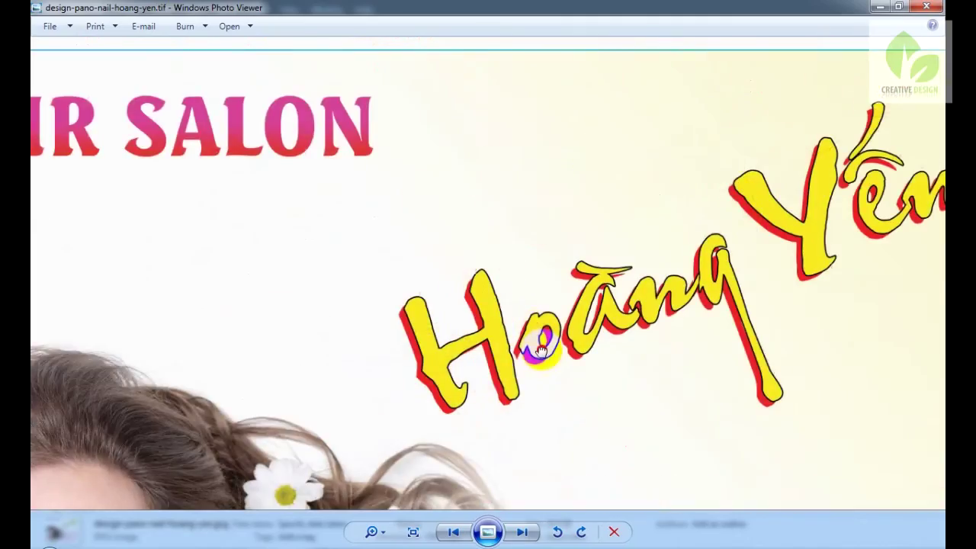
{"action": "mouse_move", "coordinate": [534, 290]}
{"action": "left_mouse_down"}
{"action": "mouse_move", "coordinate": [430, 278]}
{"action": "mouse_move", "coordinate": [427, 148]}
{"action": "left_mouse_up"}
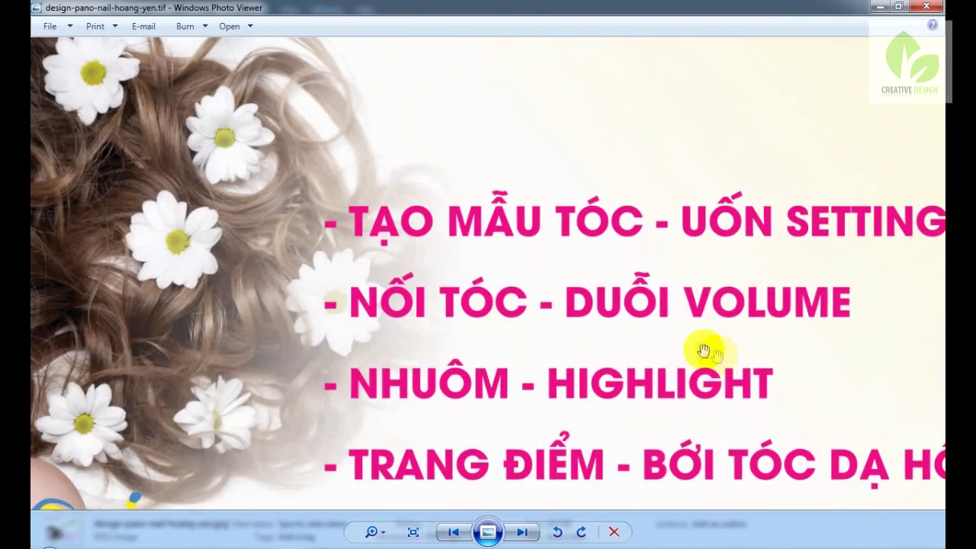
{"action": "left_click_drag", "start_coordinate": [703, 351], "coordinate": [582, 257]}
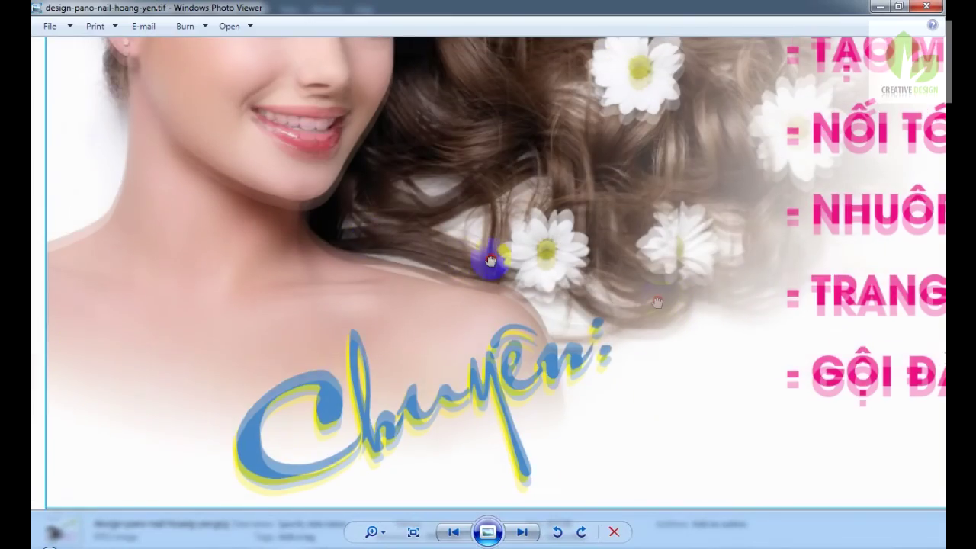
{"action": "left_click_drag", "start_coordinate": [491, 260], "coordinate": [491, 329]}
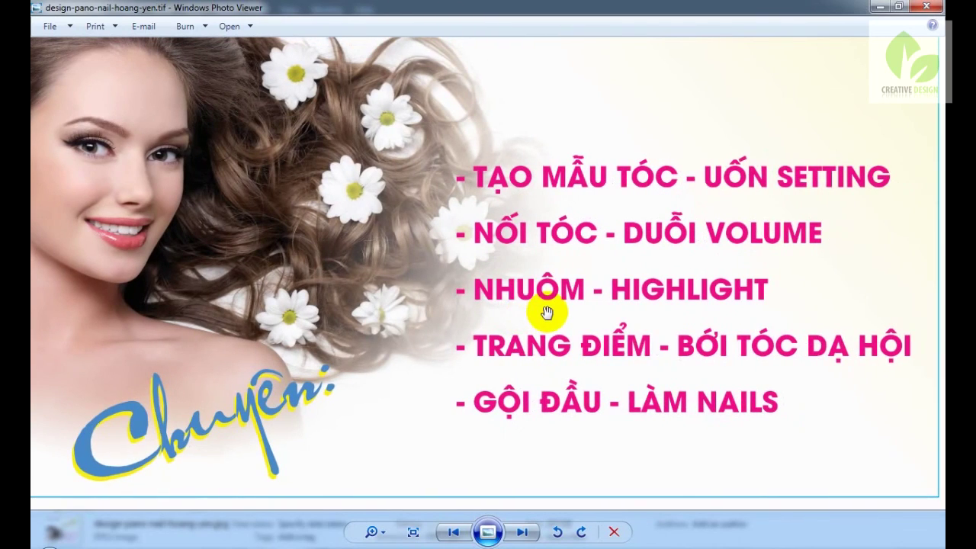
{"action": "scroll", "coordinate": [457, 378], "scroll_direction": "up", "scroll_amount": 1}
{"action": "scroll", "coordinate": [457, 378], "scroll_direction": "down", "scroll_amount": 4}
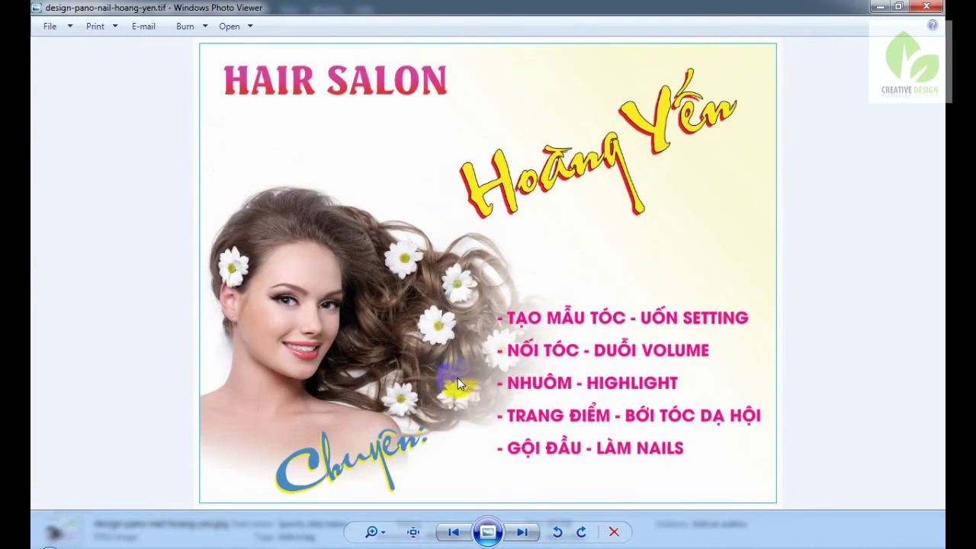